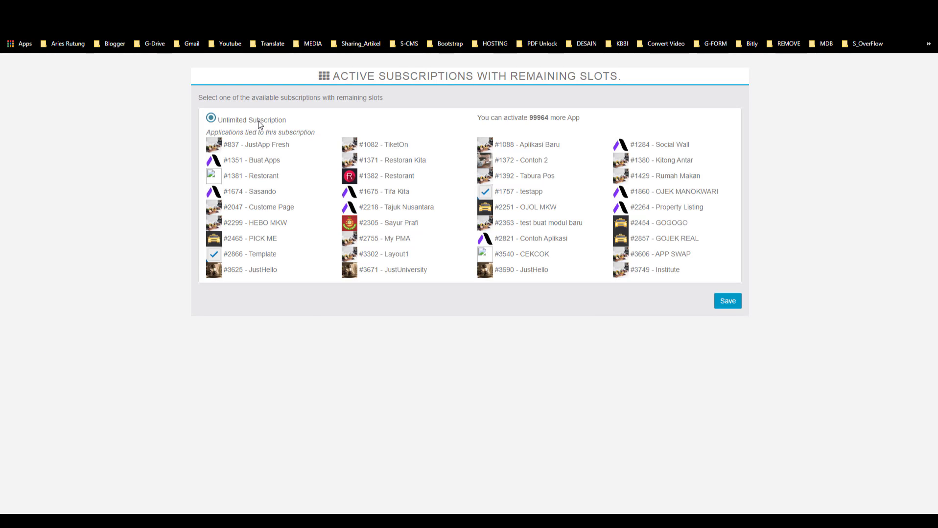
# - Add the app to the Unlimited Subscription, return to the applications list and open JustApp Fresh for management
pyautogui.click(728, 303)
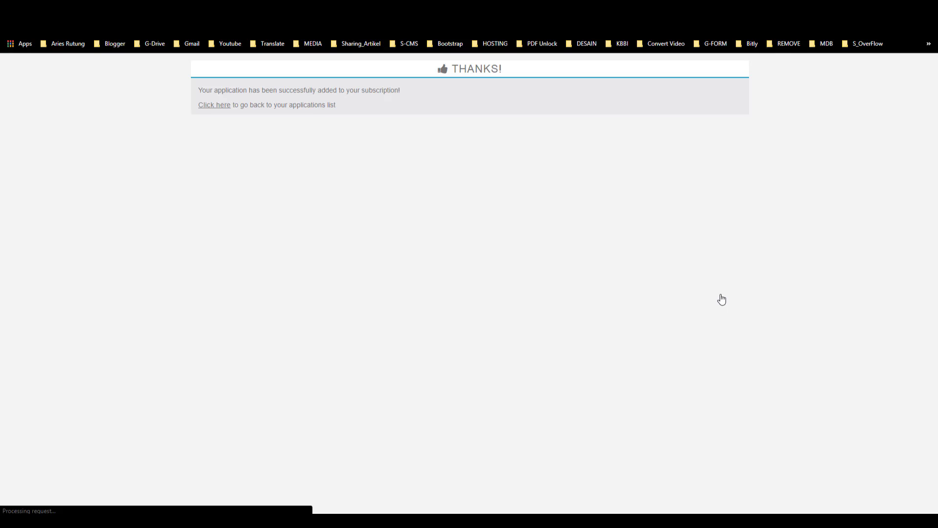
pyautogui.click(221, 109)
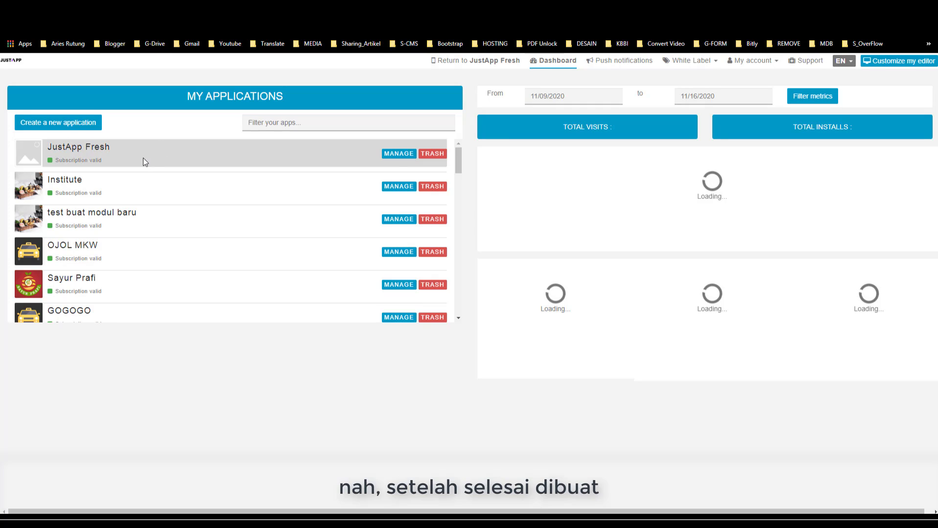
pyautogui.click(398, 154)
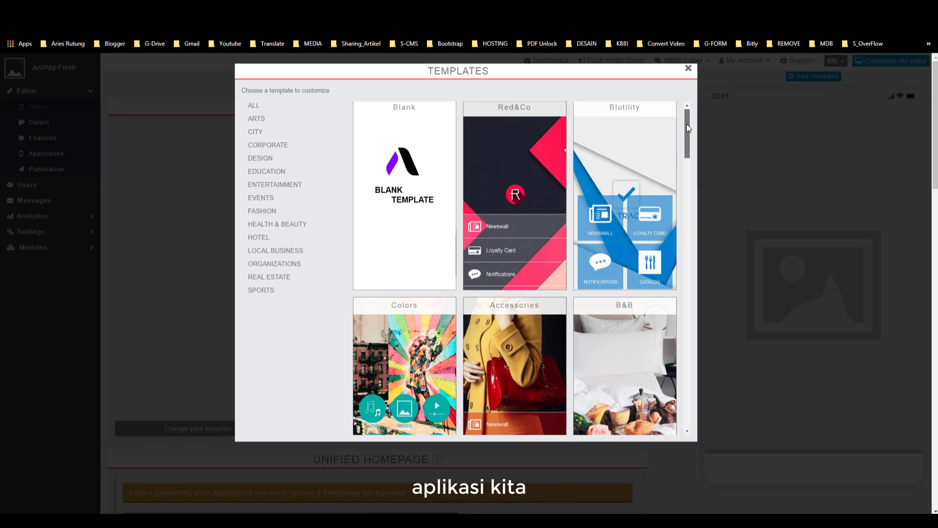
# - Apply the B&B template to the app
pyautogui.moveTo(686, 123); pyautogui.dragTo(686, 144)
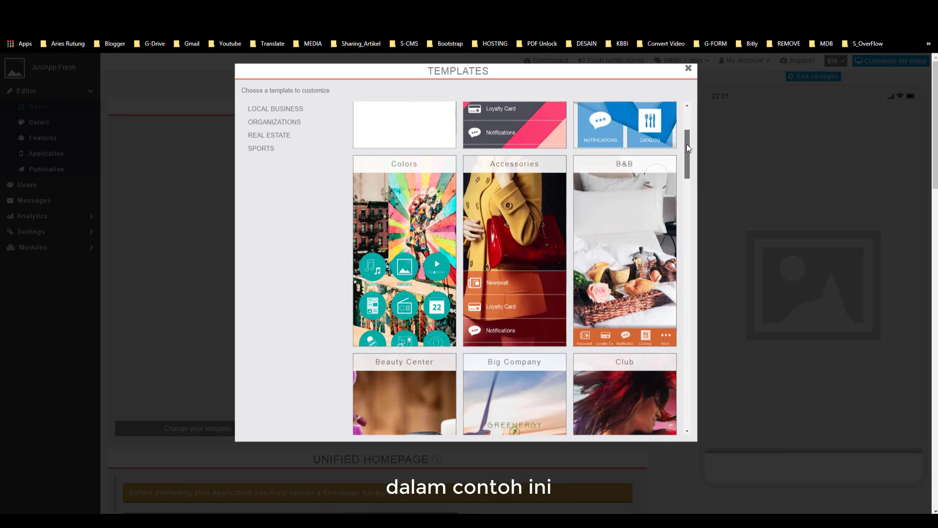
pyautogui.click(630, 172)
pyautogui.click(516, 93)
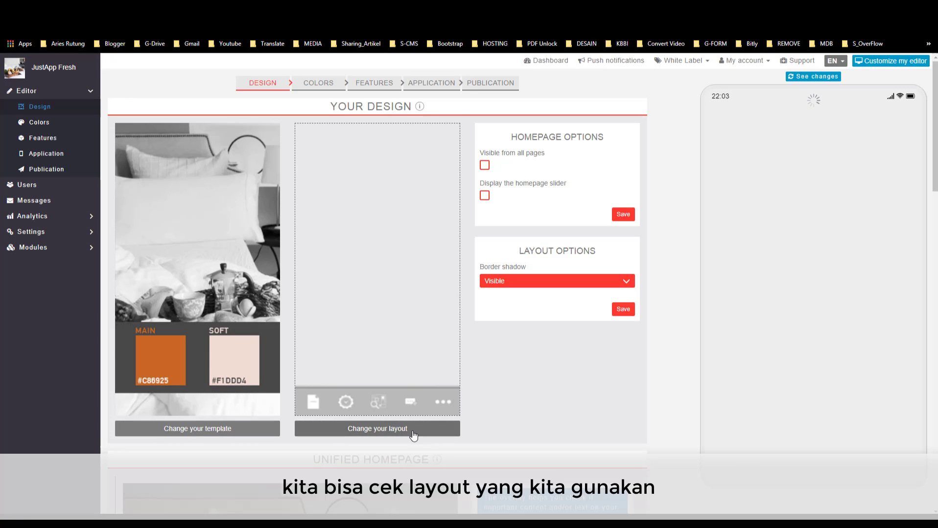
# - Review the available layouts without changing the current one, and save the homepage options with the homepage visible from all pages
pyautogui.click(412, 431)
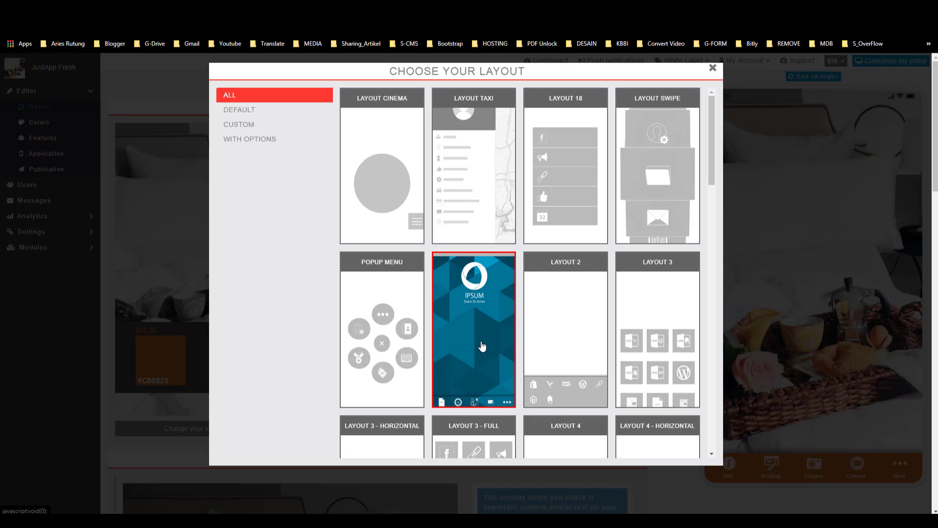
pyautogui.click(712, 68)
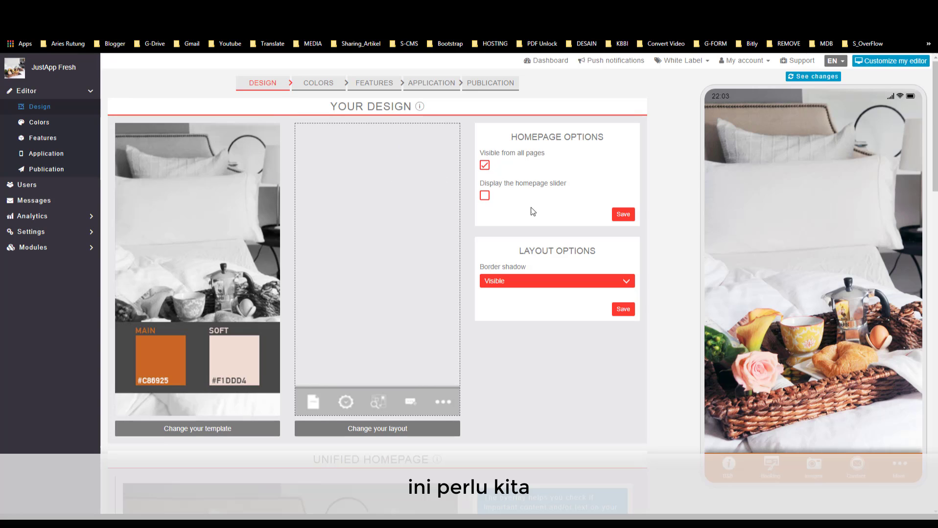
pyautogui.click(621, 215)
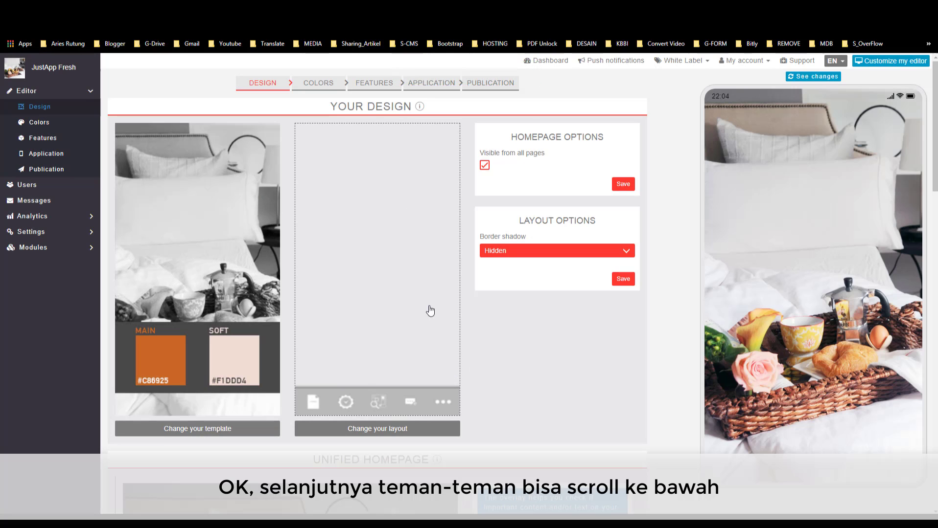
# - Examine the recommended image size and template download formats for the unified homepage
pyautogui.scroll(-4, 516, 320)
pyautogui.scroll(-3, 516, 322)
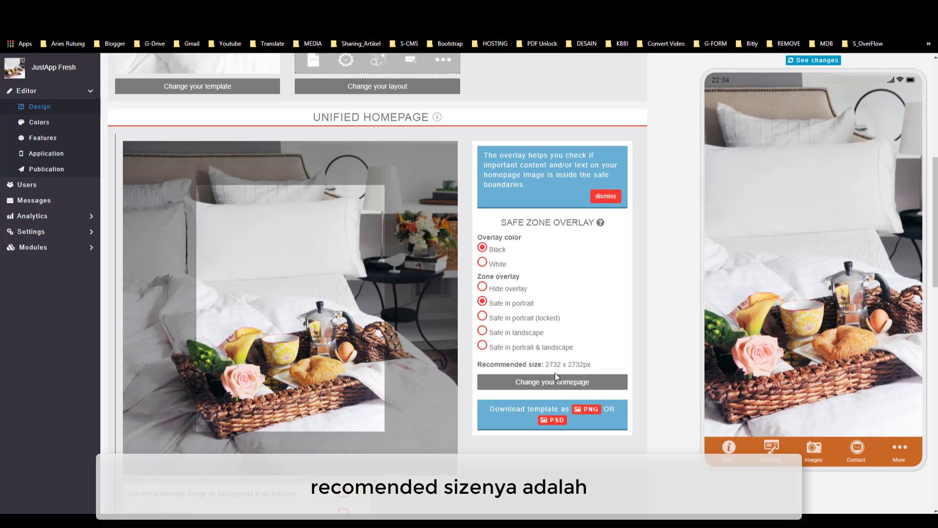
pyautogui.moveTo(543, 364); pyautogui.dragTo(591, 365)
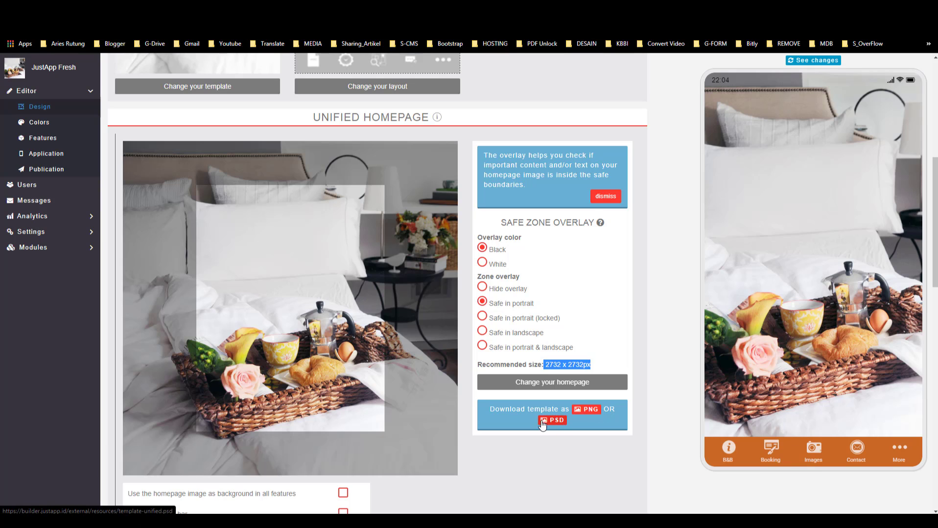
pyautogui.scroll(-4, 352, 370)
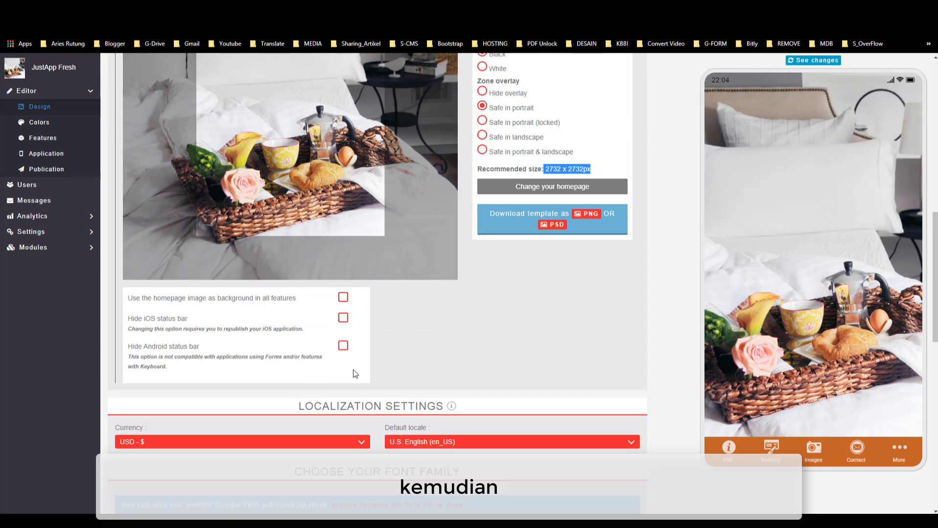
# - Set the localization currency to IDR - Rp and the default locale to Indonesian (id_ID)
pyautogui.scroll(-3, 355, 374)
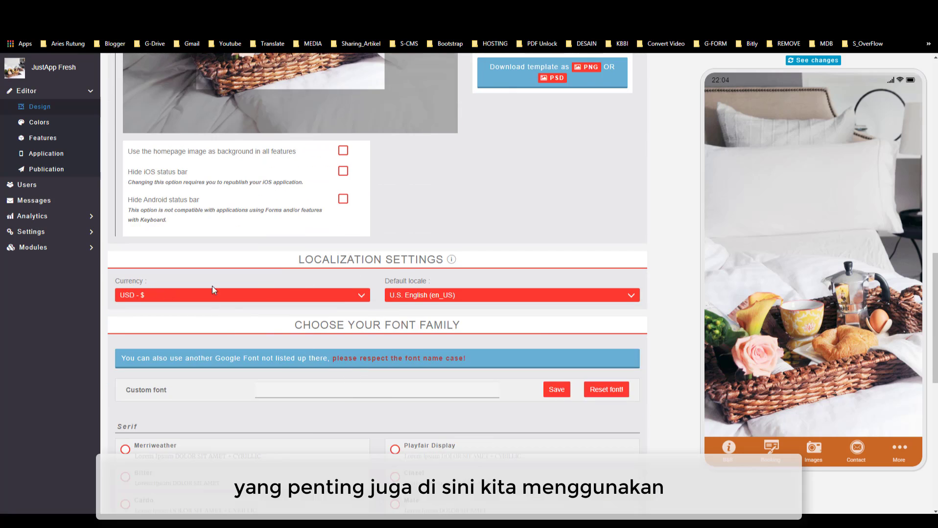
pyautogui.click(171, 292)
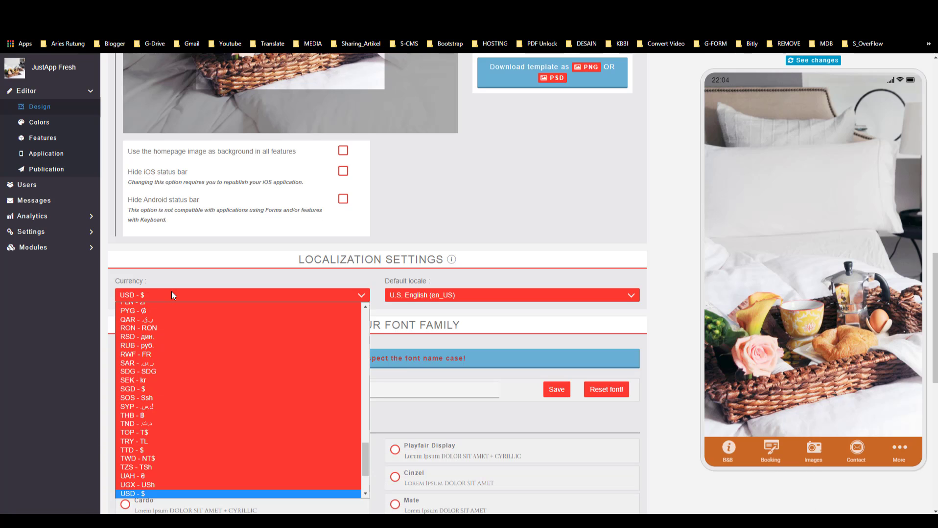
pyautogui.write('idr')
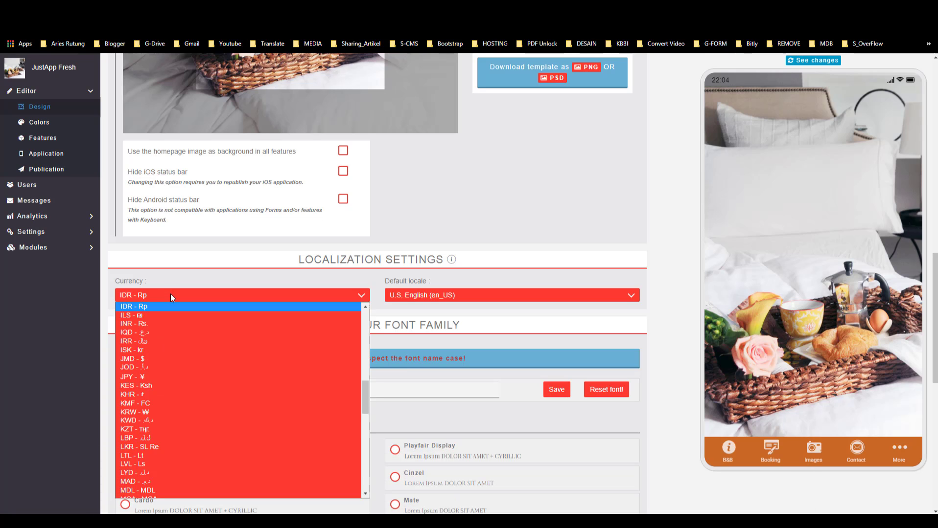
pyautogui.click(153, 308)
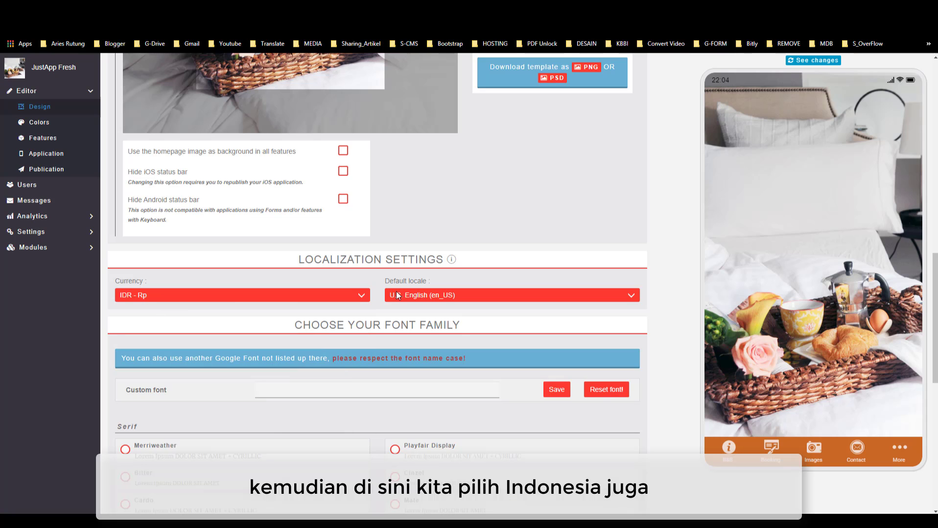
pyautogui.click(443, 297)
pyautogui.press('i')
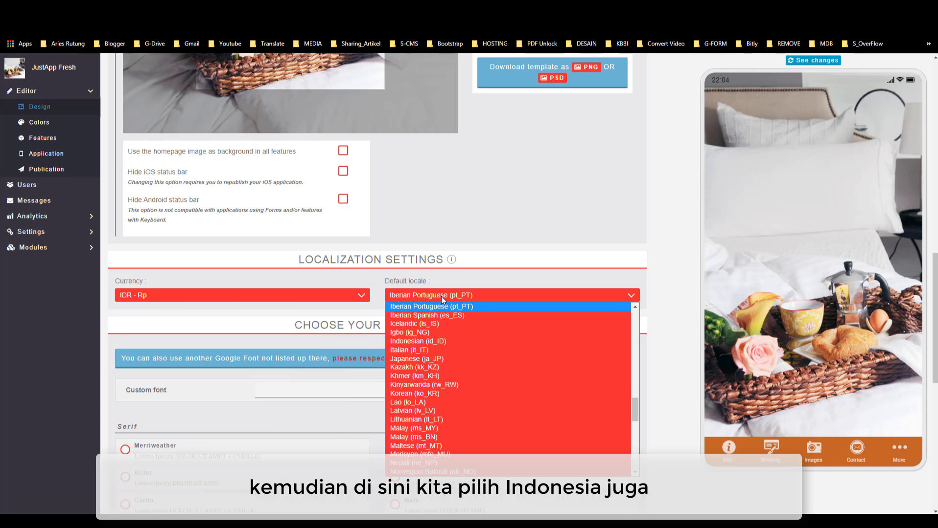
pyautogui.click(433, 342)
# - Go to the app's color settings and set the general background to white, rgba(255, 255, 255, 1)
pyautogui.scroll(-2, 433, 296)
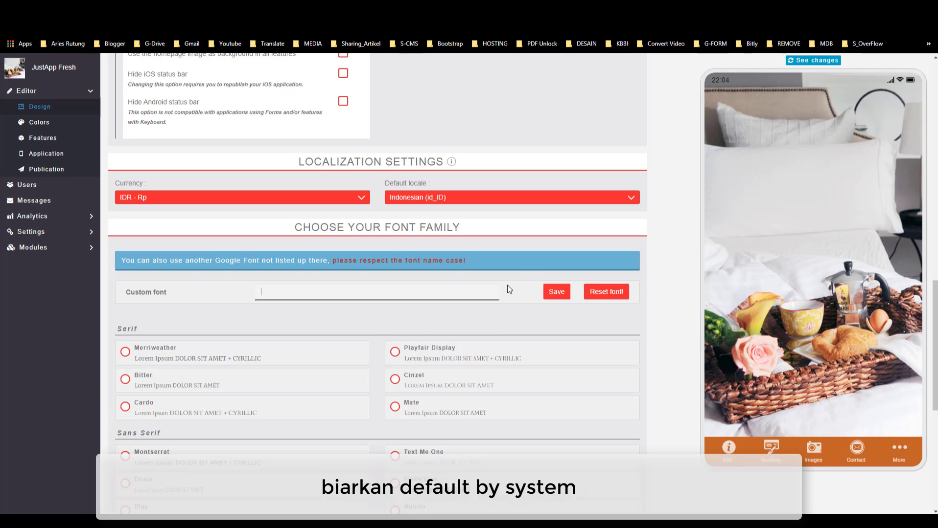
pyautogui.scroll(3, 488, 298)
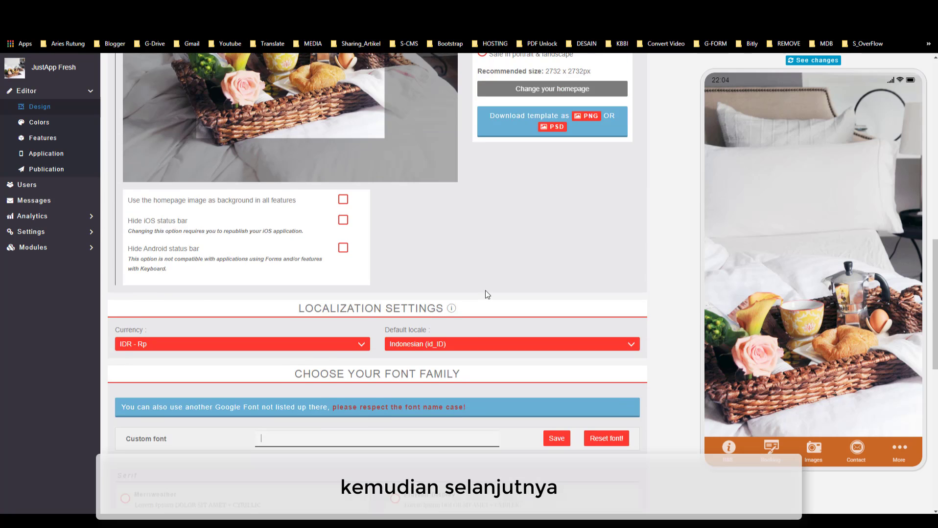
pyautogui.scroll(13, 487, 294)
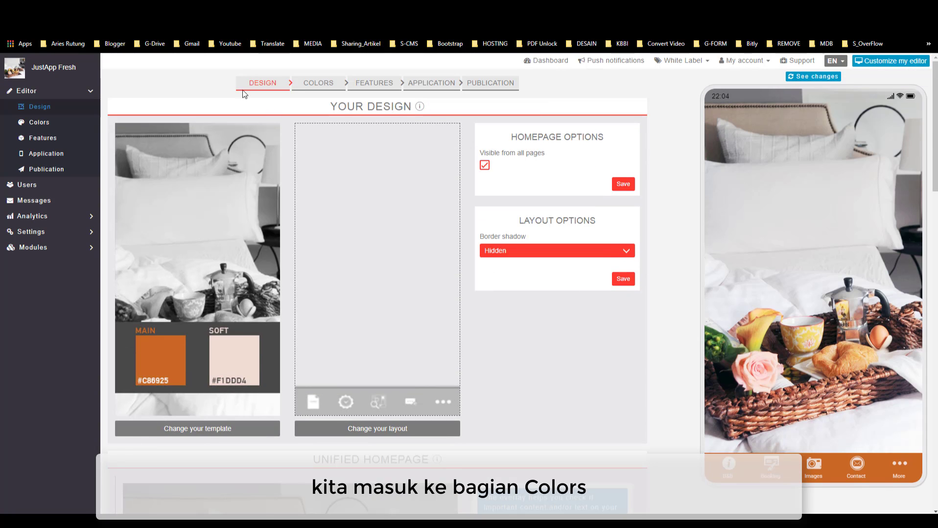
pyautogui.click(304, 86)
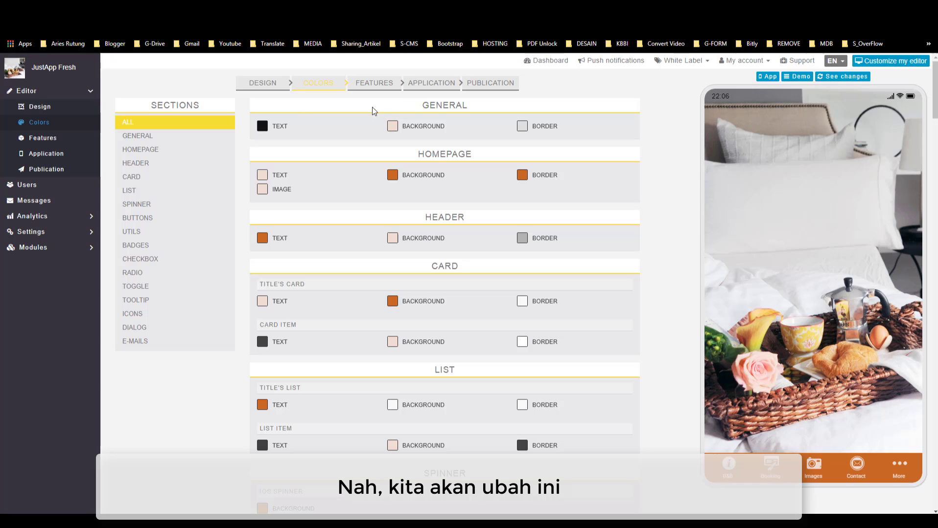
pyautogui.click(392, 127)
pyautogui.moveTo(415, 162); pyautogui.dragTo(361, 112)
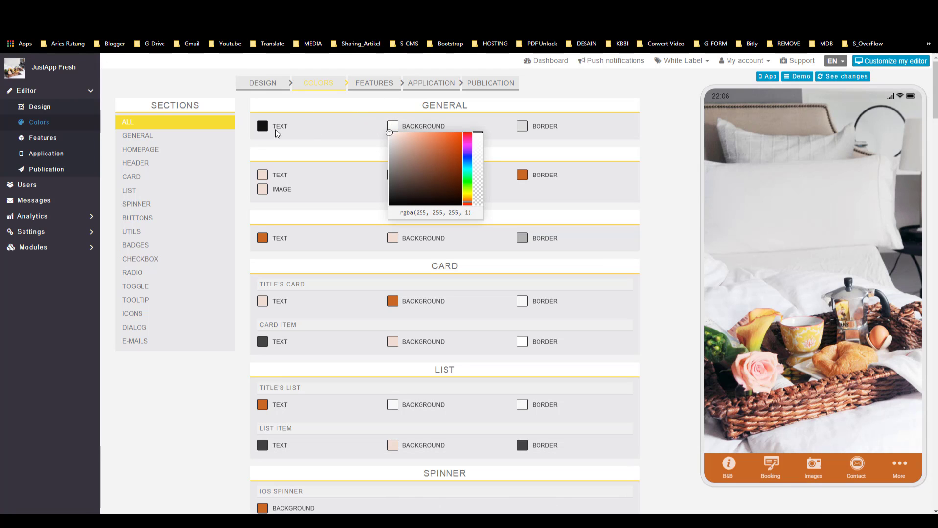
# - Copy the general text color value rgba(17, 17, 17, 1) and apply it to the homepage text
pyautogui.click(275, 130)
pyautogui.tripleClick(308, 214)
pyautogui.hotkey('ctrl', 'c')
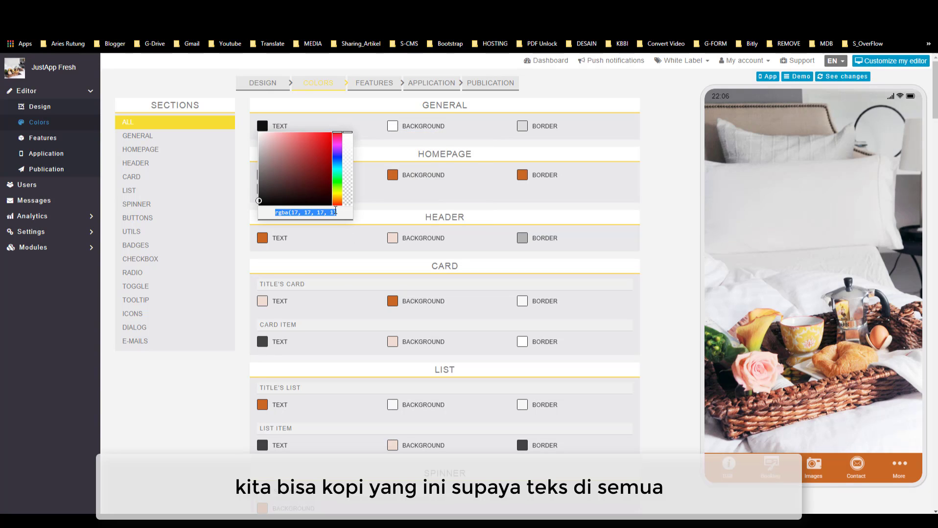
pyautogui.click(354, 234)
pyautogui.click(262, 175)
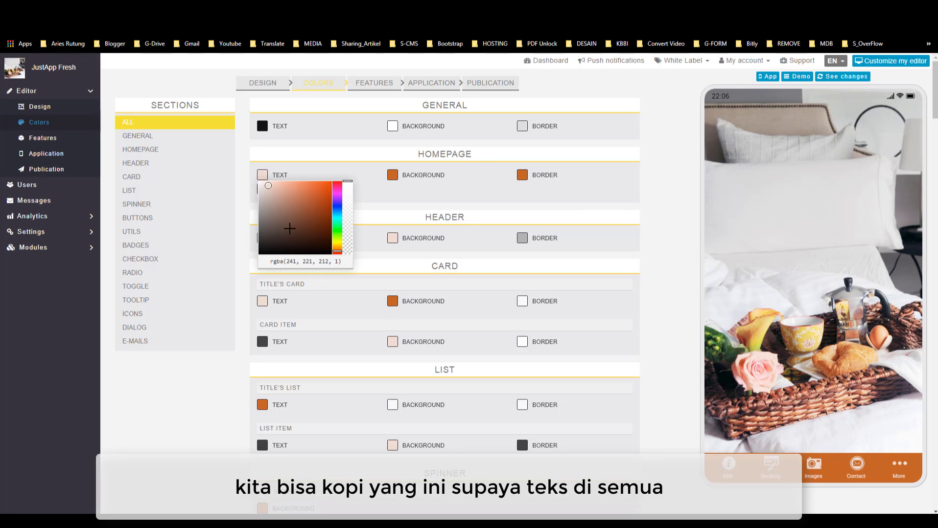
pyautogui.tripleClick(281, 261)
pyautogui.hotkey('ctrl', 'v')
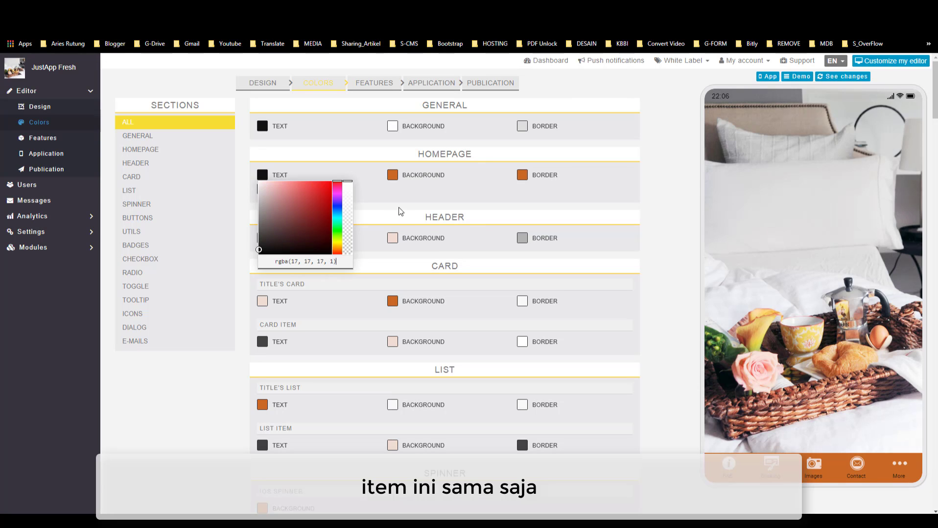
pyautogui.click(399, 210)
# - Apply the copied color rgba(17, 17, 17, 1) to the homepage image and the header text
pyautogui.click(266, 192)
pyautogui.tripleClick(303, 276)
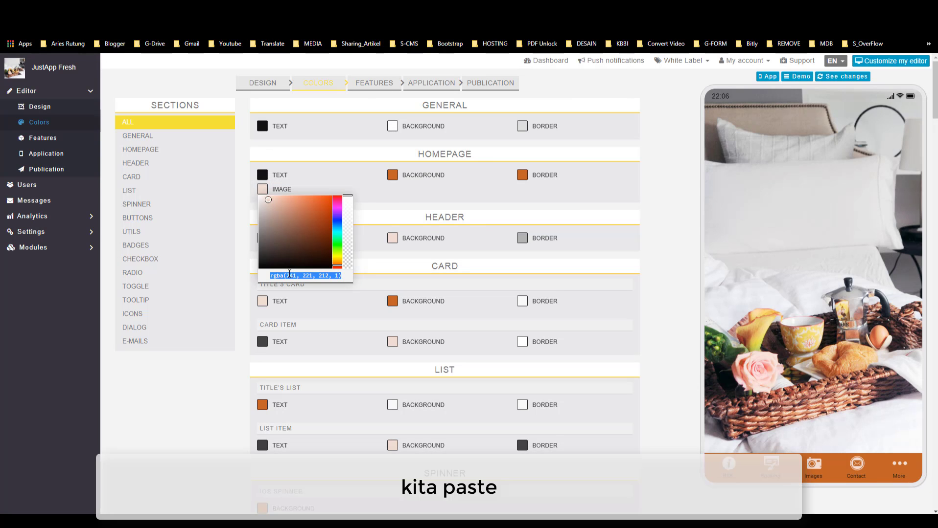
pyautogui.hotkey('ctrl', 'v')
pyautogui.click(380, 283)
pyautogui.click(262, 238)
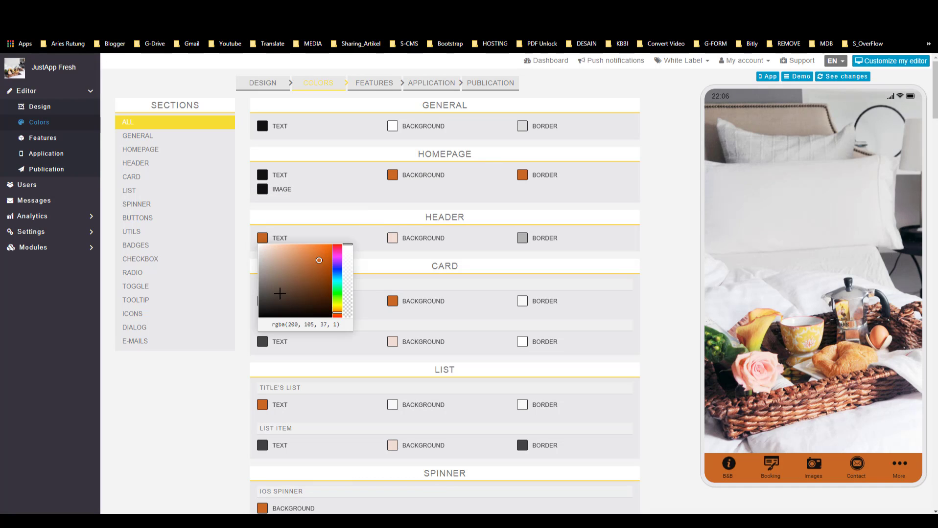
pyautogui.tripleClick(287, 325)
pyautogui.hotkey('ctrl', 'v')
pyautogui.click(309, 357)
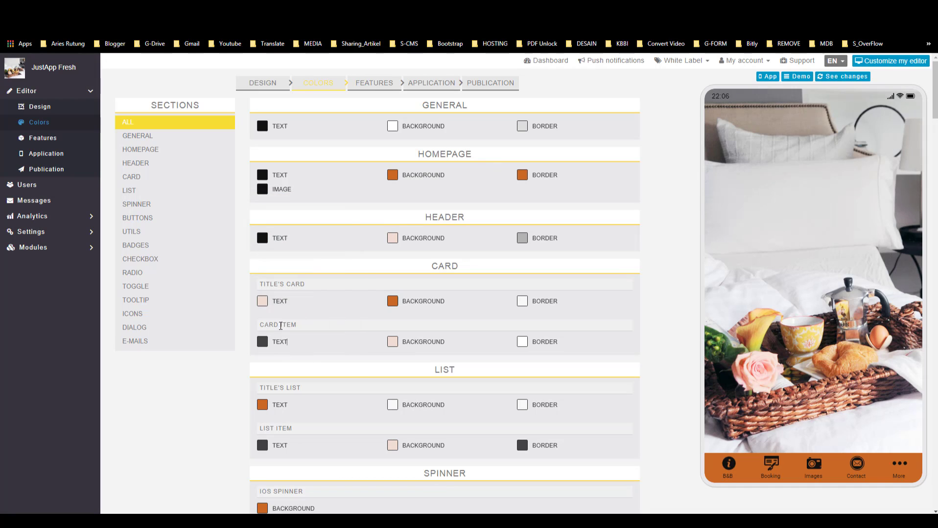
# - Apply the copied color rgba(17, 17, 17, 1) to the text of the card title and the list title
pyautogui.click(263, 301)
pyautogui.tripleClick(309, 388)
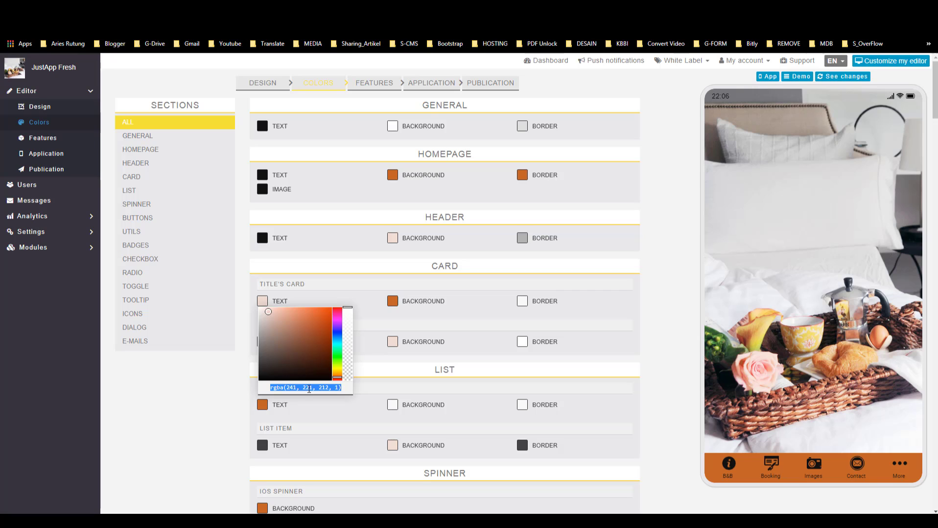
pyautogui.hotkey('ctrl', 'v')
pyautogui.click(262, 405)
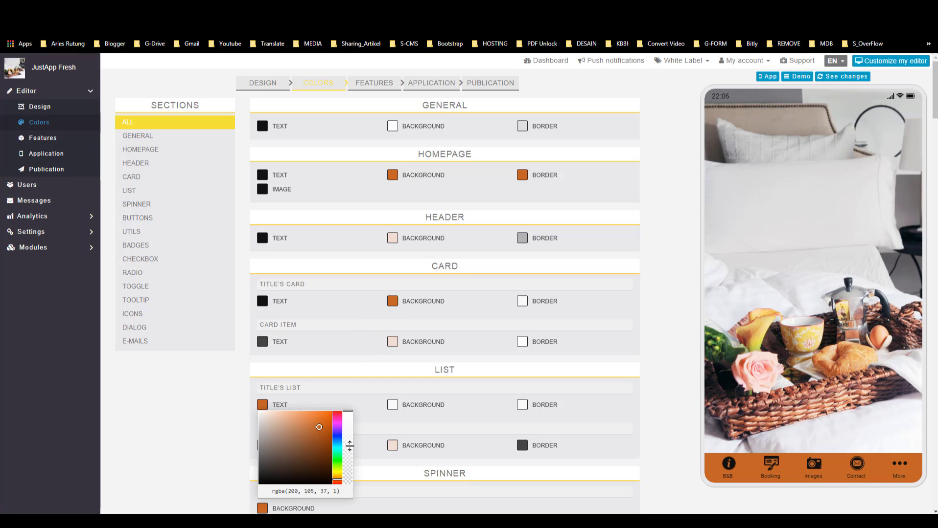
pyautogui.tripleClick(296, 491)
pyautogui.hotkey('ctrl', 'v')
pyautogui.scroll(-2, 343, 401)
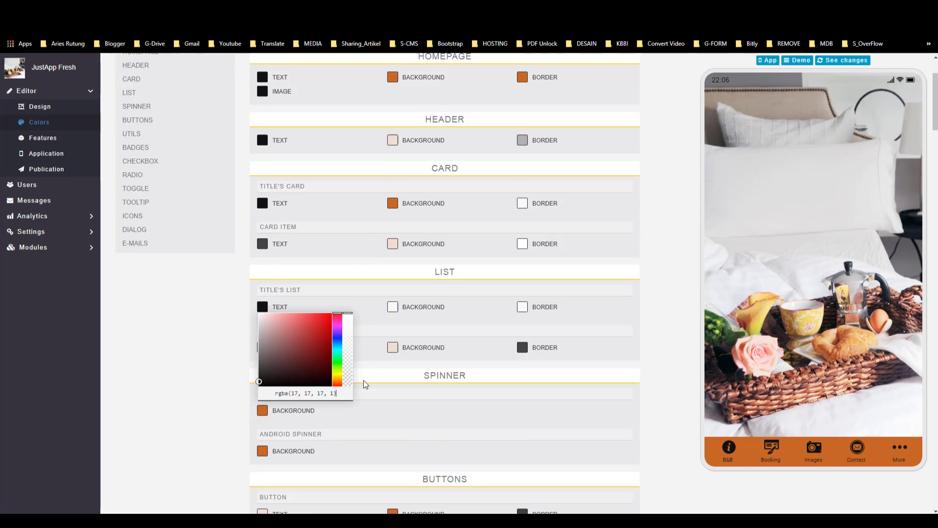
pyautogui.click(364, 385)
pyautogui.scroll(2, 362, 303)
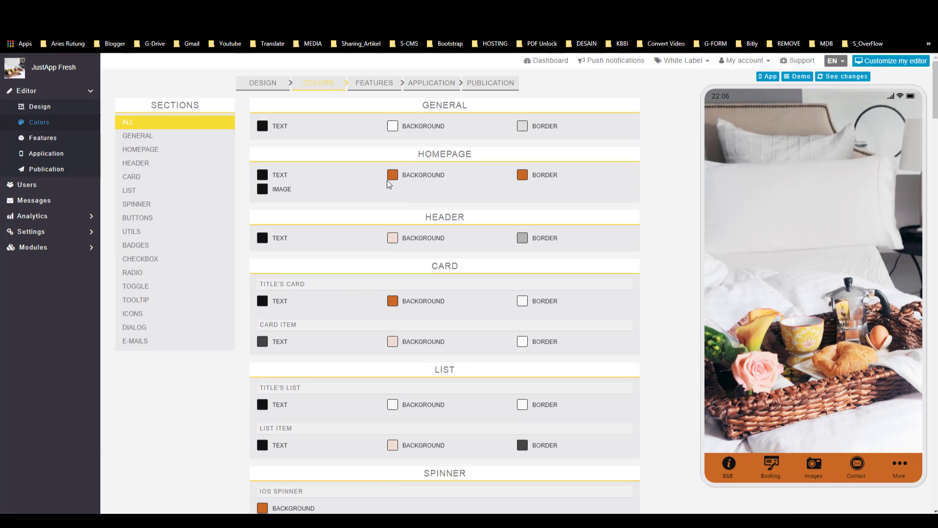
# - Set the homepage background color to white, rgba(255, 255, 255, 1)
pyautogui.click(393, 180)
pyautogui.click(398, 184)
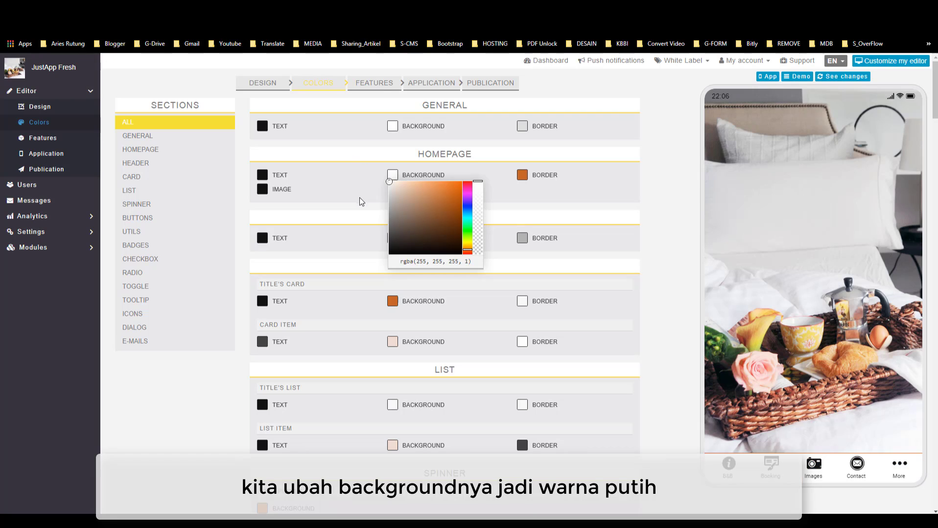
pyautogui.click(369, 210)
# - Set the header background and the card title background to white
pyautogui.click(392, 239)
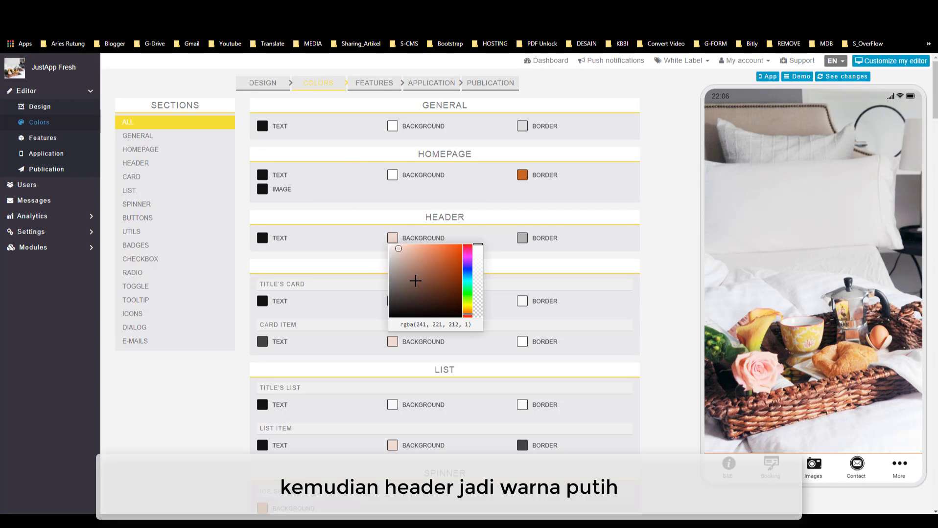
pyautogui.click(409, 271)
pyautogui.click(397, 257)
pyautogui.click(367, 261)
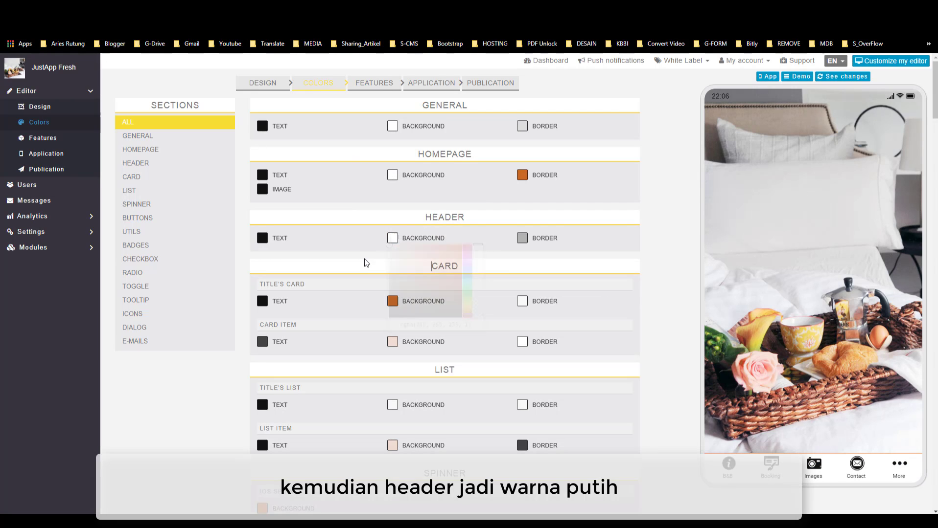
pyautogui.click(392, 302)
pyautogui.moveTo(415, 327); pyautogui.dragTo(349, 290)
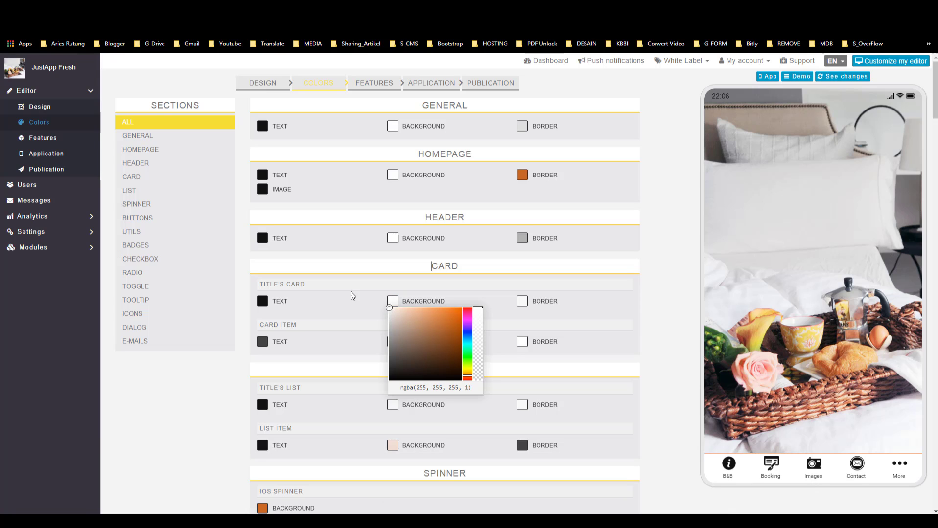
# - Set the card item background and the list item background to white, rgba(255, 255, 255, 1)
pyautogui.click(361, 325)
pyautogui.click(392, 342)
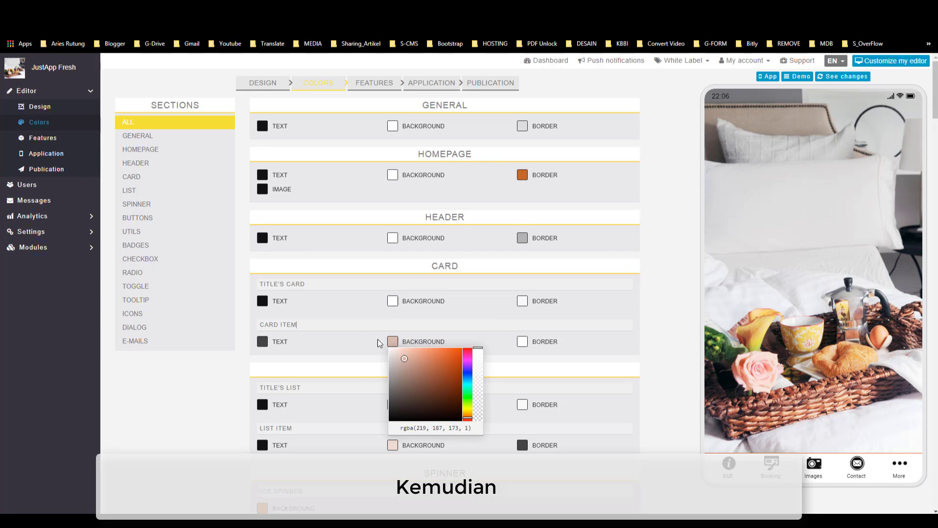
pyautogui.click(362, 386)
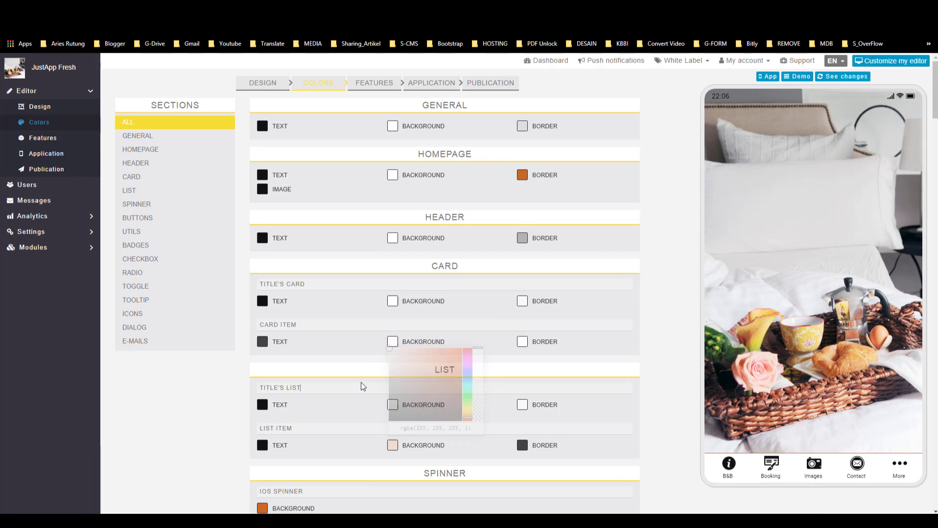
pyautogui.click(392, 446)
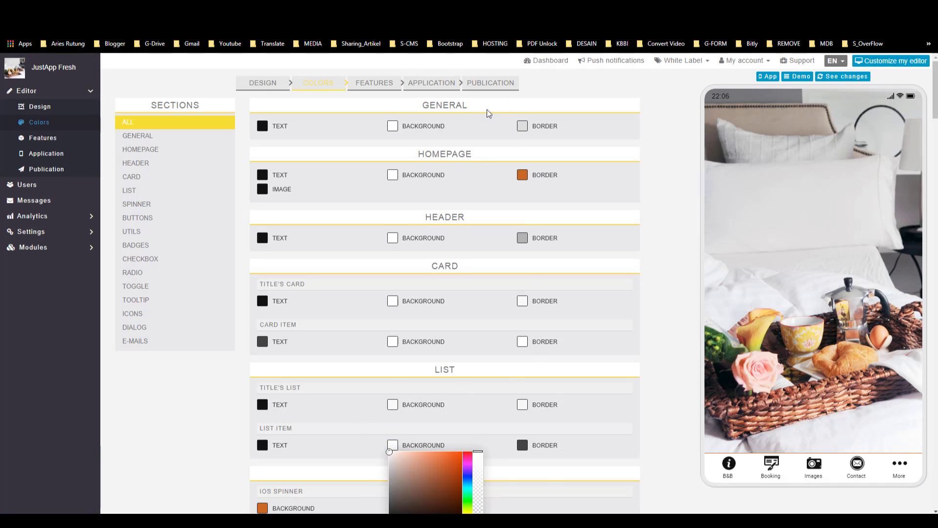
# - Make the border colors of the general, homepage, header and card title sections fully transparent
pyautogui.click(522, 127)
pyautogui.moveTo(609, 159); pyautogui.dragTo(638, 366)
pyautogui.click(612, 232)
pyautogui.click(522, 175)
pyautogui.click(538, 255)
pyautogui.click(522, 238)
pyautogui.click(614, 351)
pyautogui.click(522, 302)
pyautogui.click(638, 366)
# - Make the border colors of the card item, the list title and the list item fully transparent
pyautogui.scroll(-2, 525, 264)
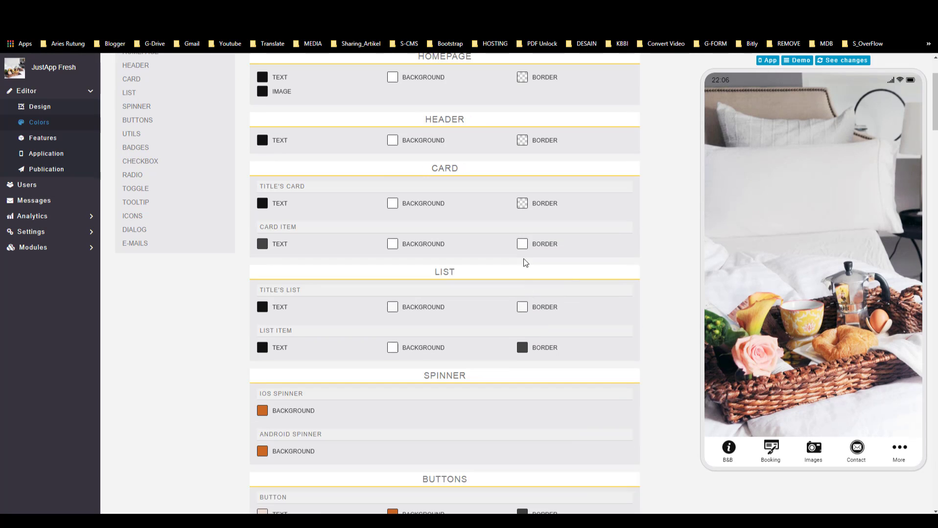
pyautogui.click(522, 243)
pyautogui.moveTo(606, 294); pyautogui.dragTo(613, 349)
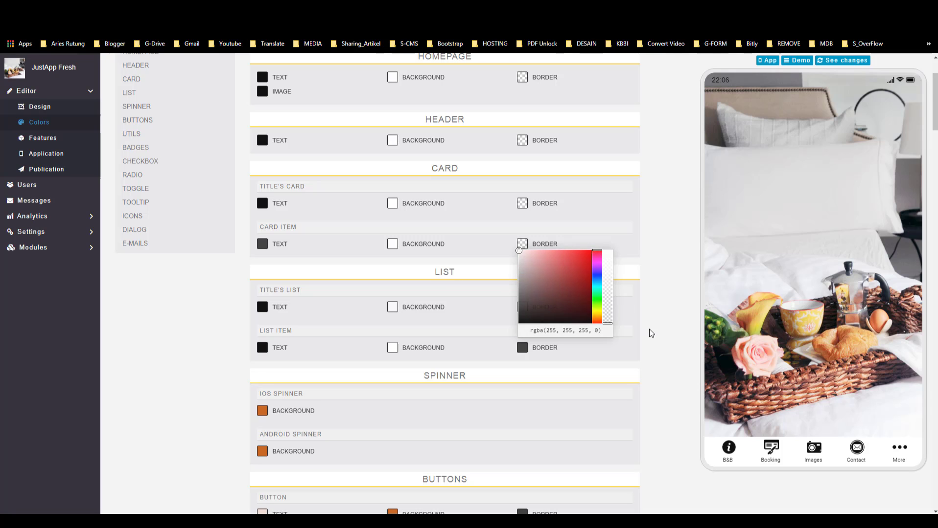
pyautogui.click(651, 333)
pyautogui.click(522, 307)
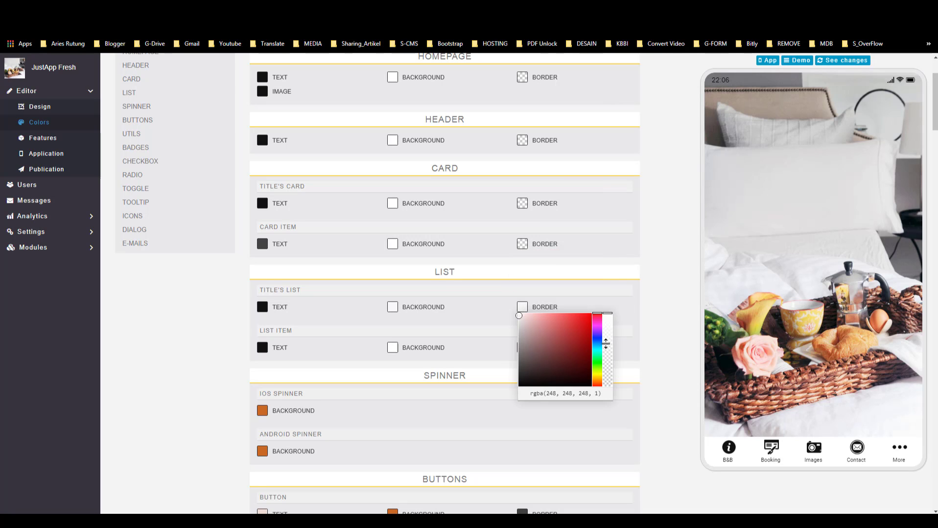
pyautogui.click(680, 384)
pyautogui.click(522, 347)
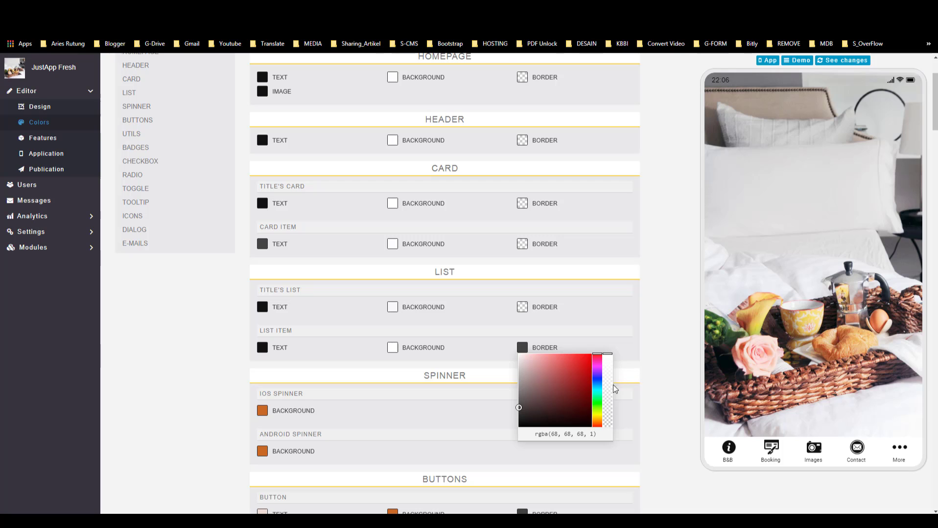
pyautogui.moveTo(609, 388); pyautogui.dragTo(609, 442)
pyautogui.click(636, 399)
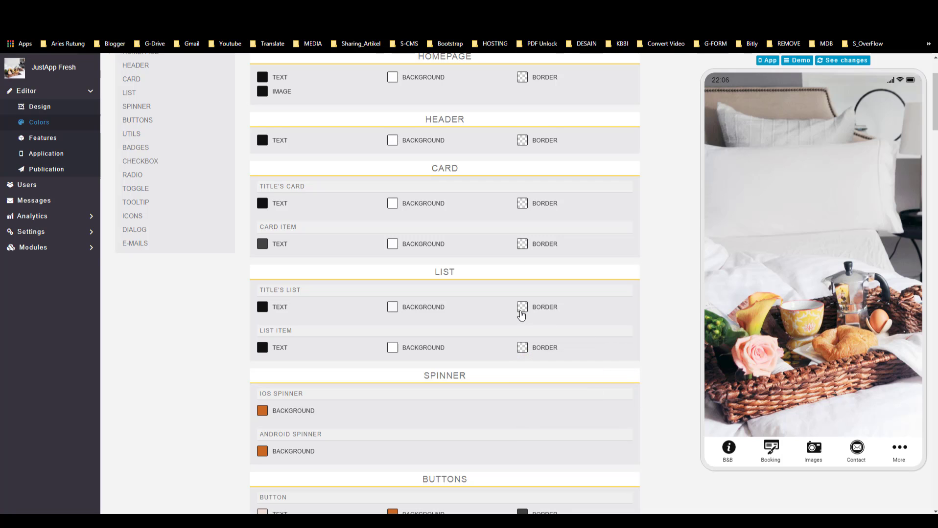
# - Go to the app's features and delete the B&B, Images and Discount pages
pyautogui.scroll(2, 521, 316)
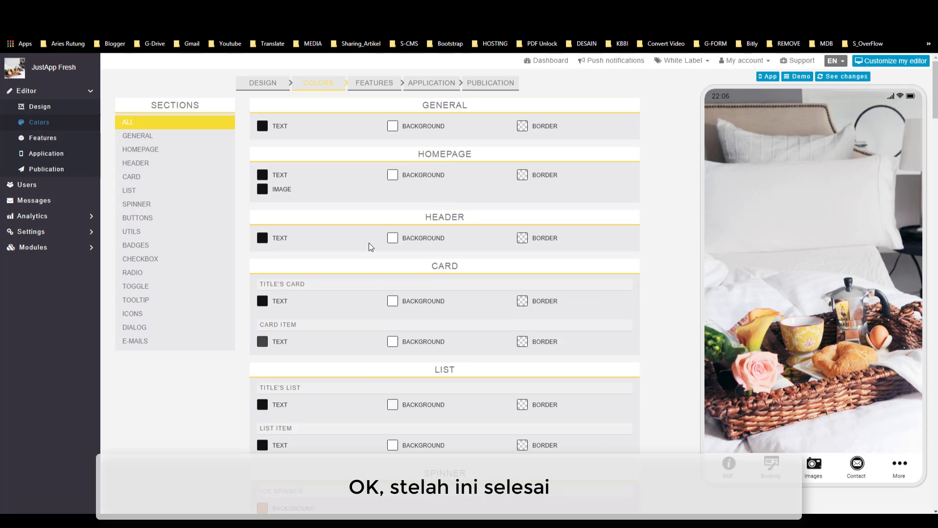
pyautogui.click(374, 84)
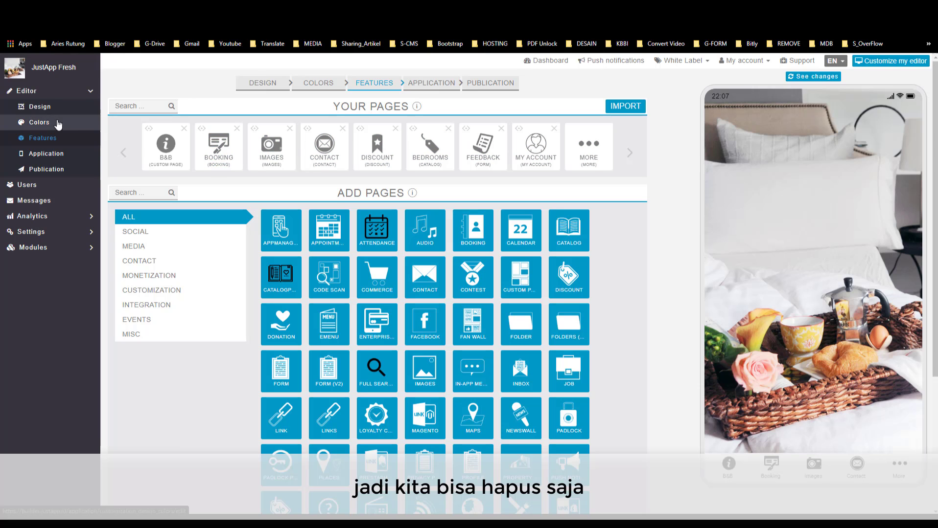
pyautogui.click(184, 130)
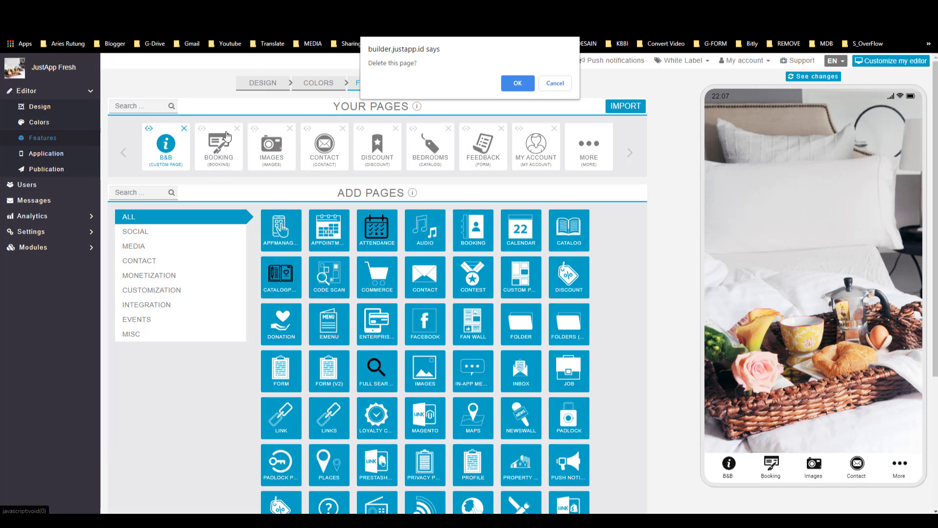
pyautogui.press('Escape')
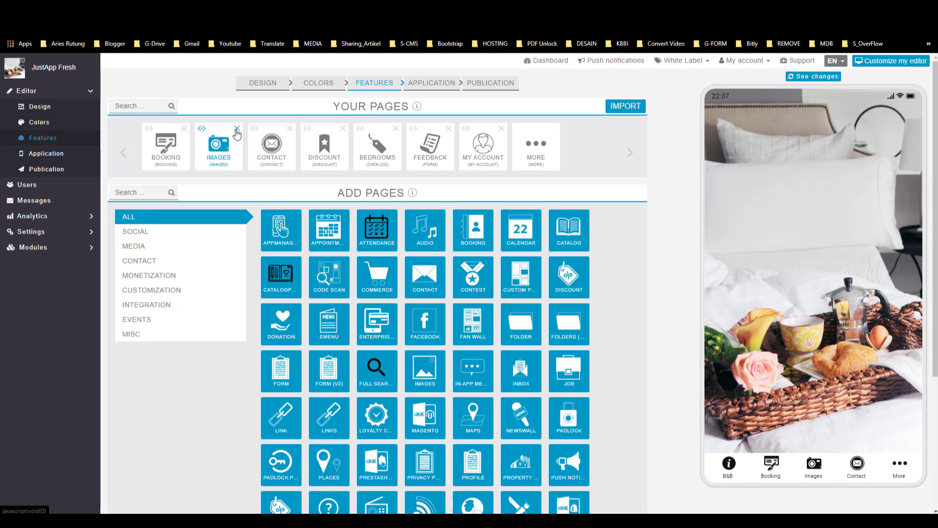
pyautogui.click(236, 129)
pyautogui.press('Return')
pyautogui.click(289, 129)
pyautogui.press('Return')
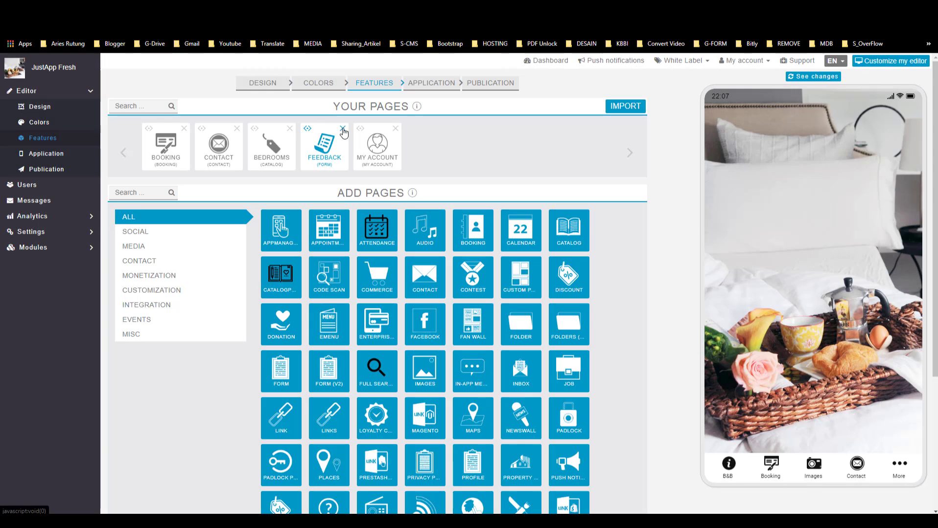
# - Delete the Feedback, Bedrooms, Booking and Contact pages, keeping only My Account, and reload the editor
pyautogui.click(342, 129)
pyautogui.press('Return')
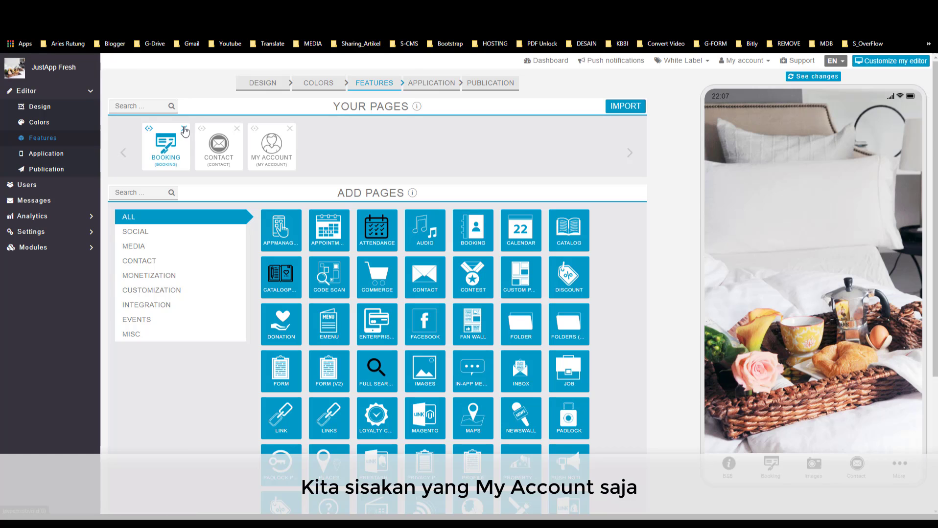
pyautogui.click(184, 129)
pyautogui.press('Return')
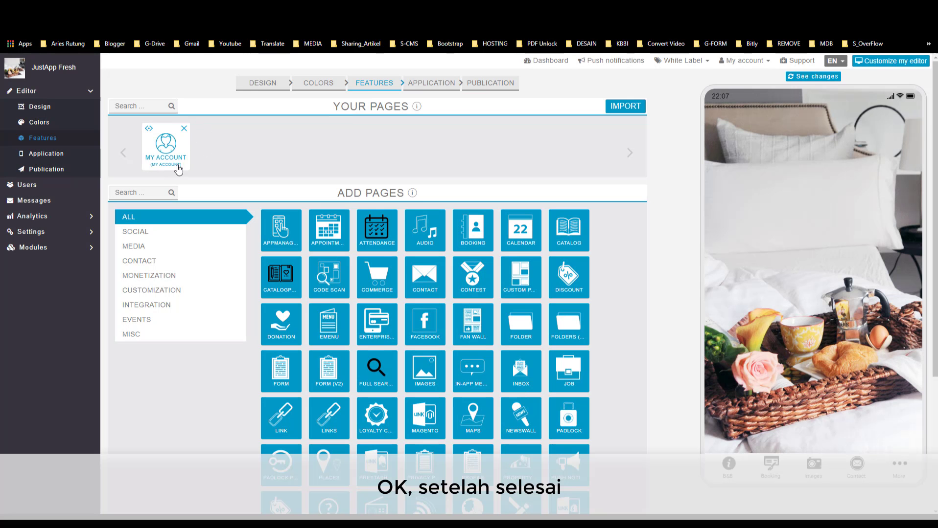
pyautogui.click(42, 28)
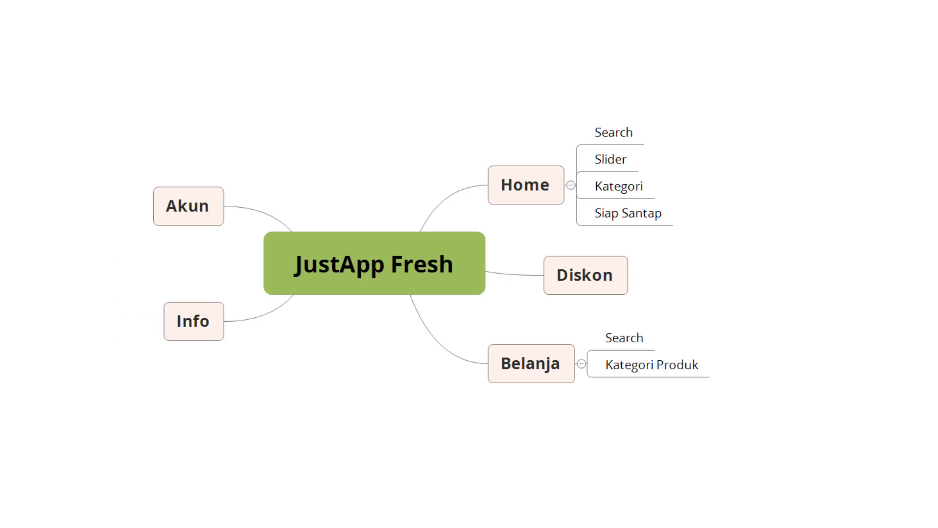
pyautogui.click(509, 195)
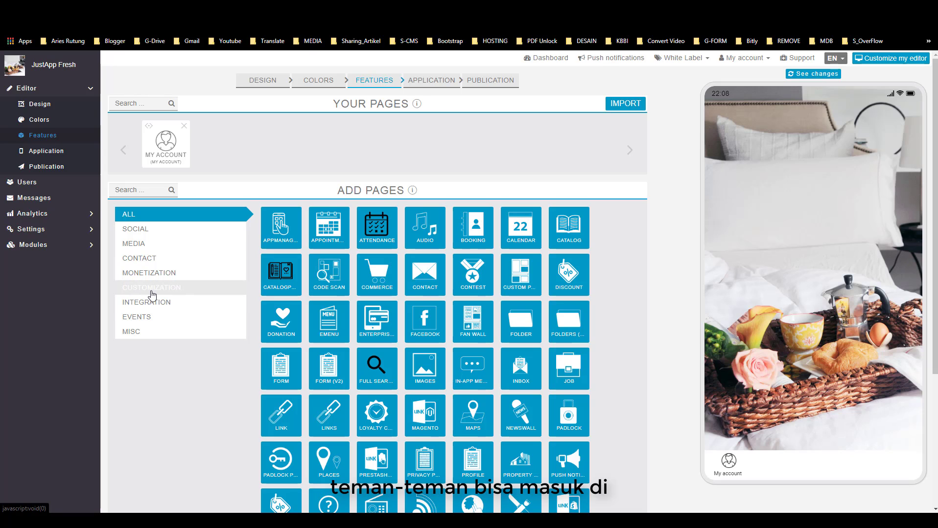
# - Add a Custom Page from the Customization features and name it Beranda
pyautogui.click(153, 291)
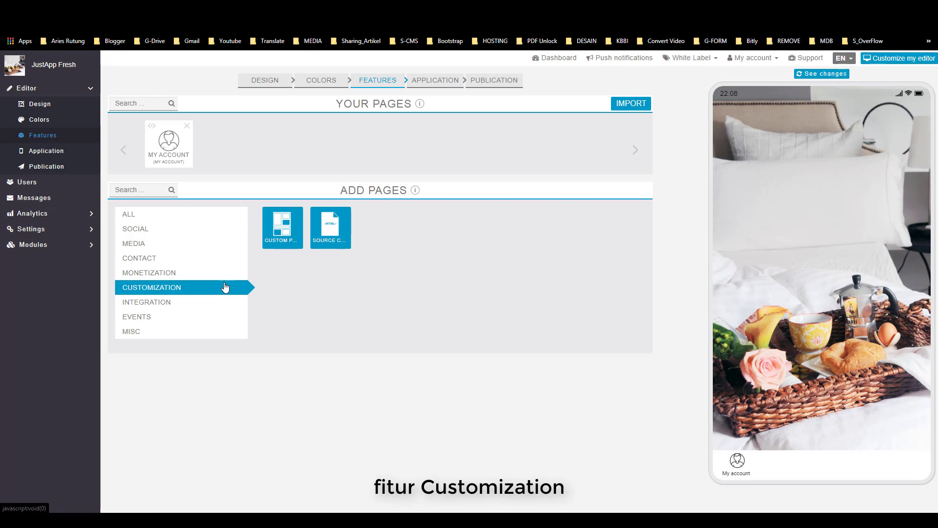
pyautogui.click(280, 225)
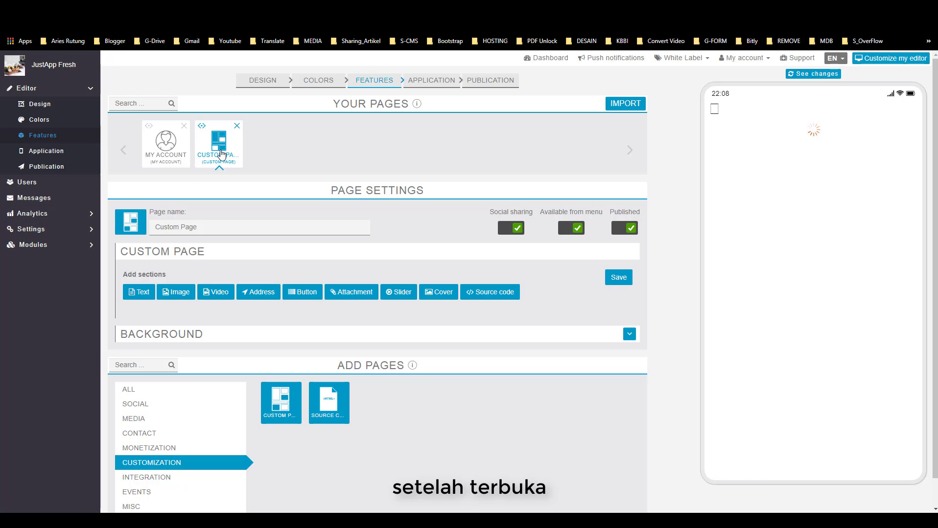
pyautogui.tripleClick(225, 230)
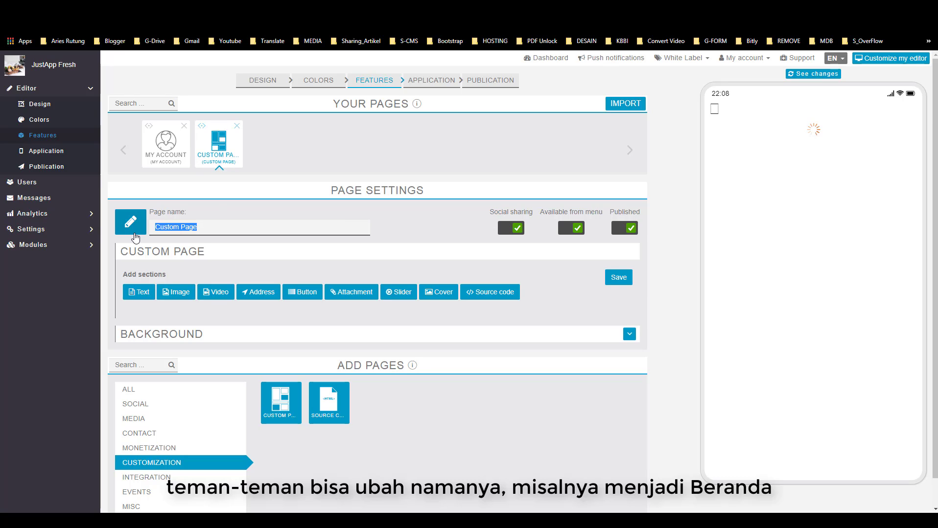
pyautogui.write('Ber')
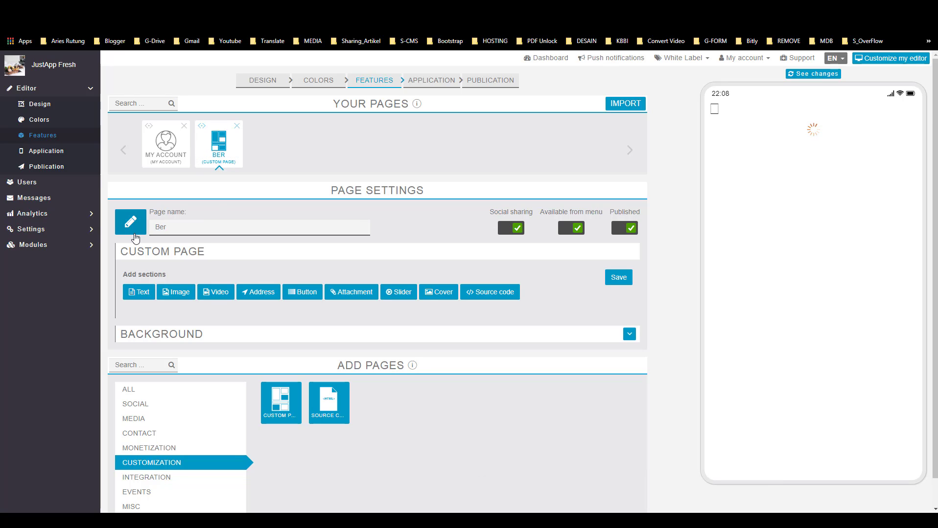
pyautogui.write('anda')
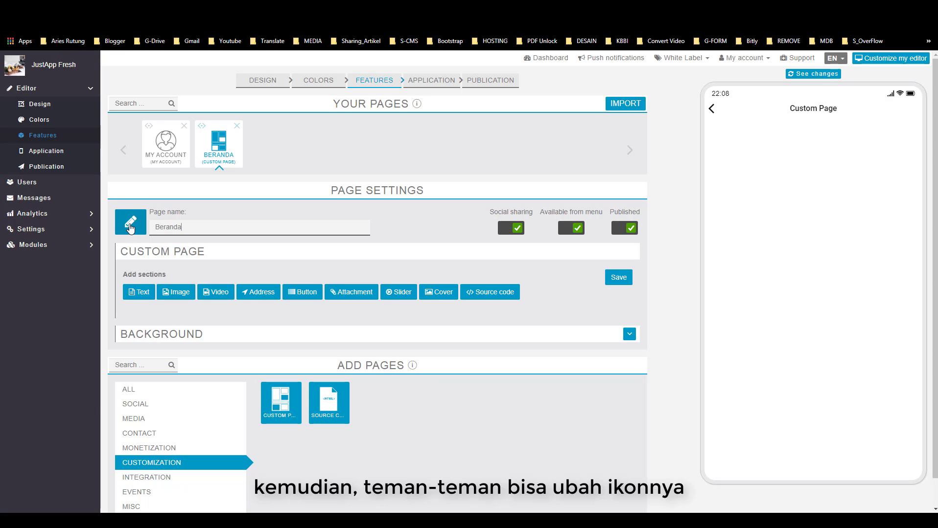
# - Upload the image home (5) from Downloads as the Beranda page's icon and add a source code section to the page
pyautogui.click(131, 223)
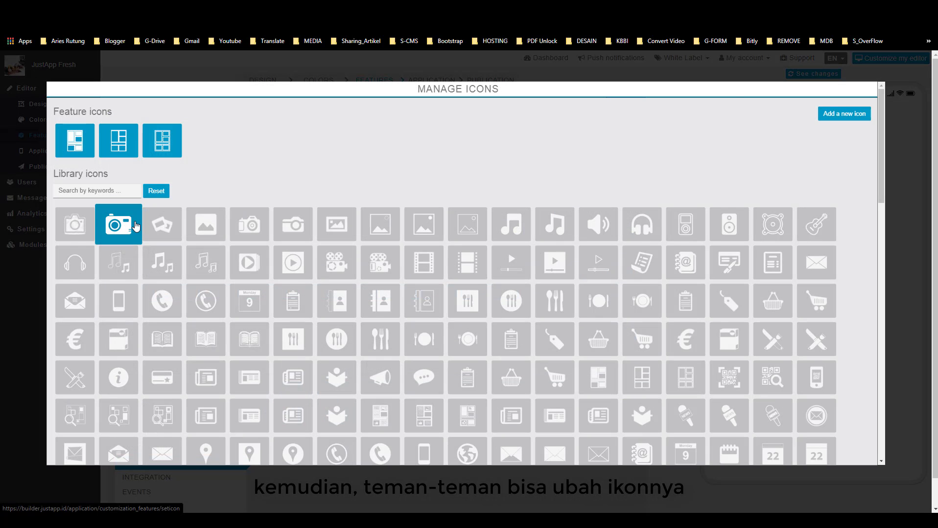
pyautogui.click(844, 113)
pyautogui.scroll(-3, 932, 93)
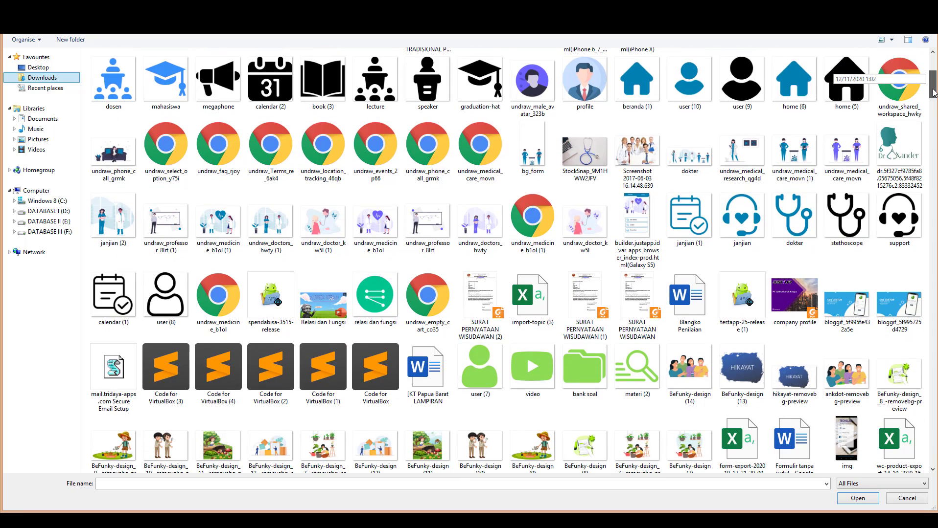
pyautogui.click(855, 84)
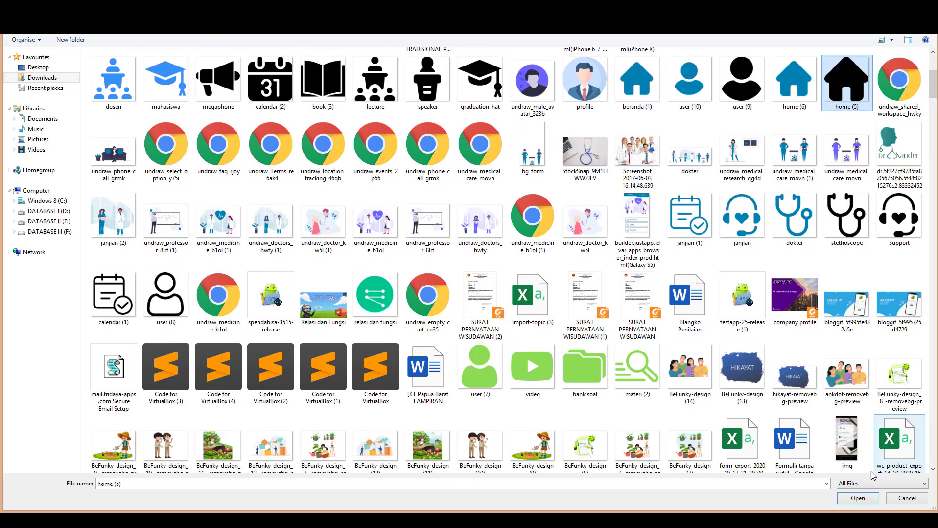
pyautogui.click(856, 498)
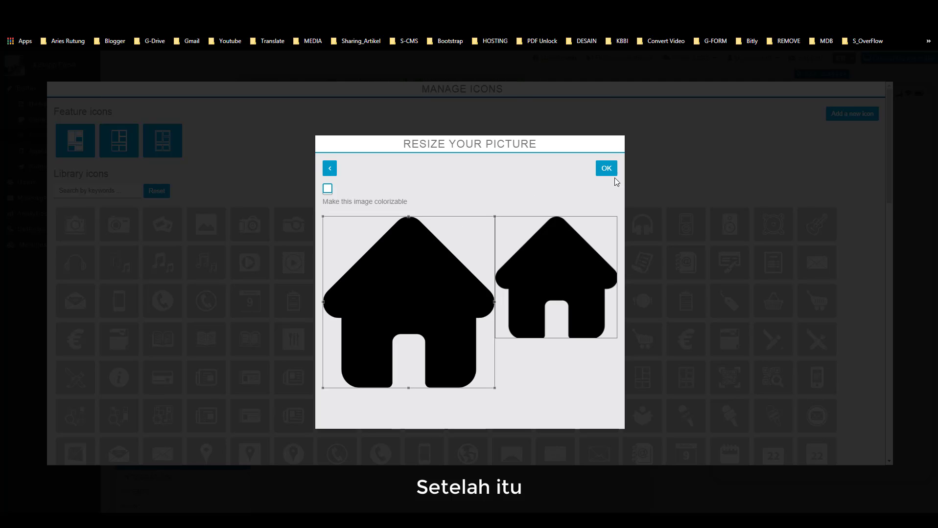
pyautogui.click(603, 168)
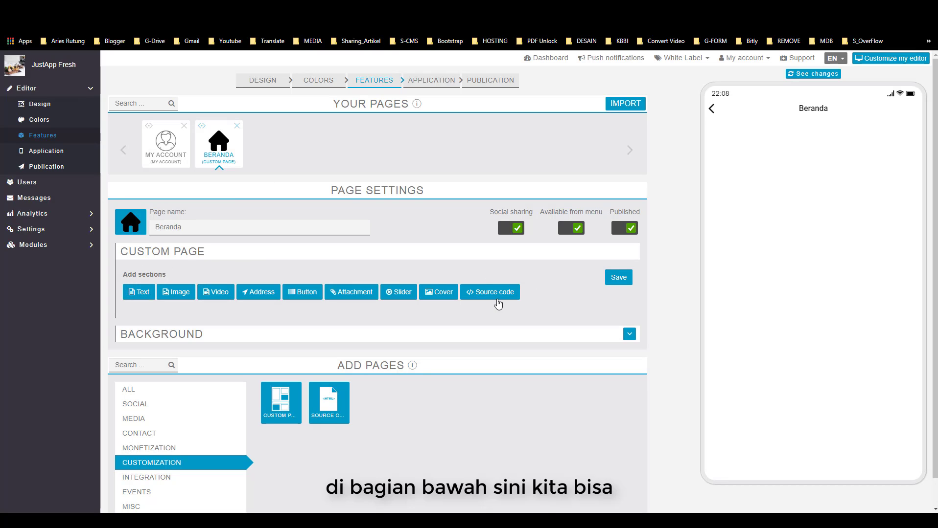
pyautogui.click(484, 293)
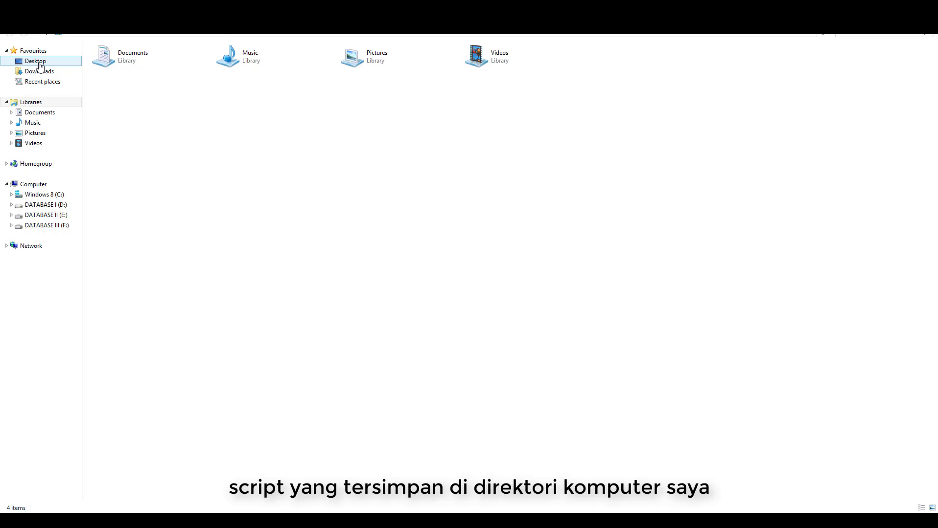
# - Open slider_justapp_fresh from the Script folder within the desktop's JustApp folder in Sublime Text and copy all of its code
pyautogui.click(41, 65)
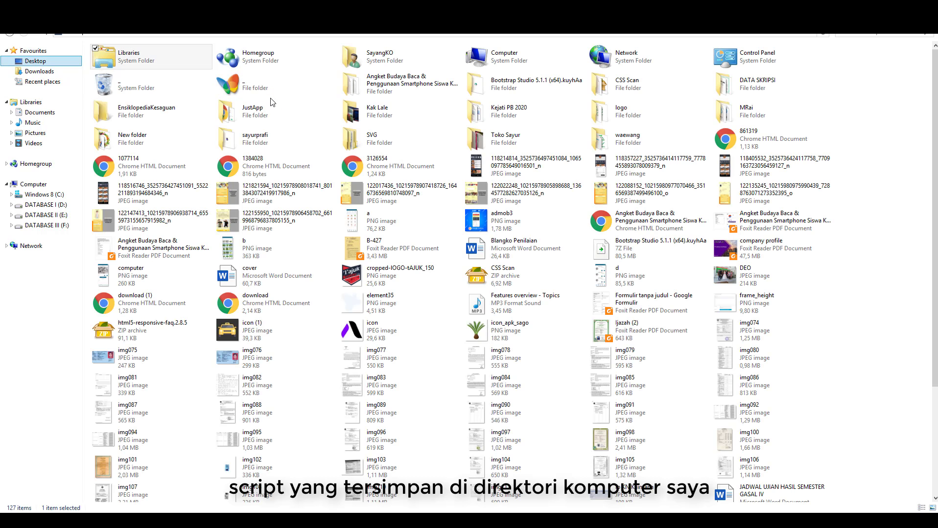
pyautogui.doubleClick(265, 118)
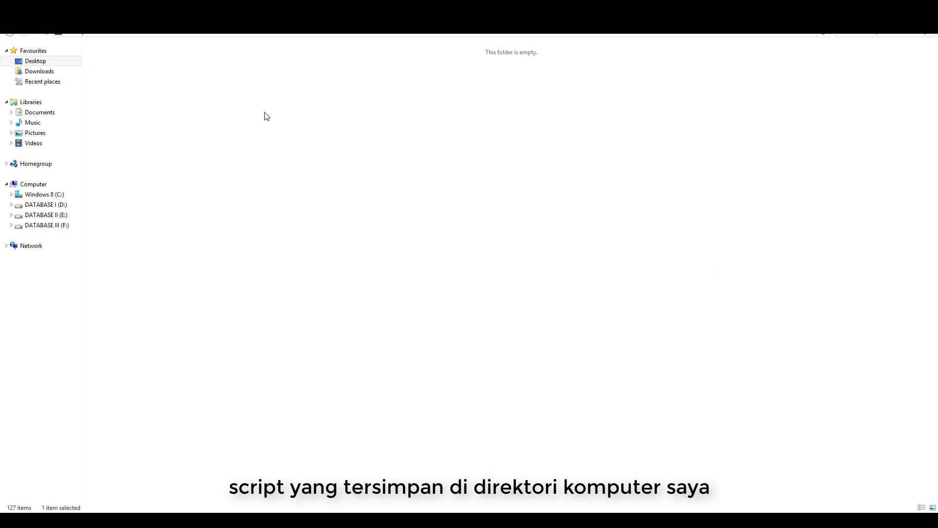
pyautogui.doubleClick(166, 79)
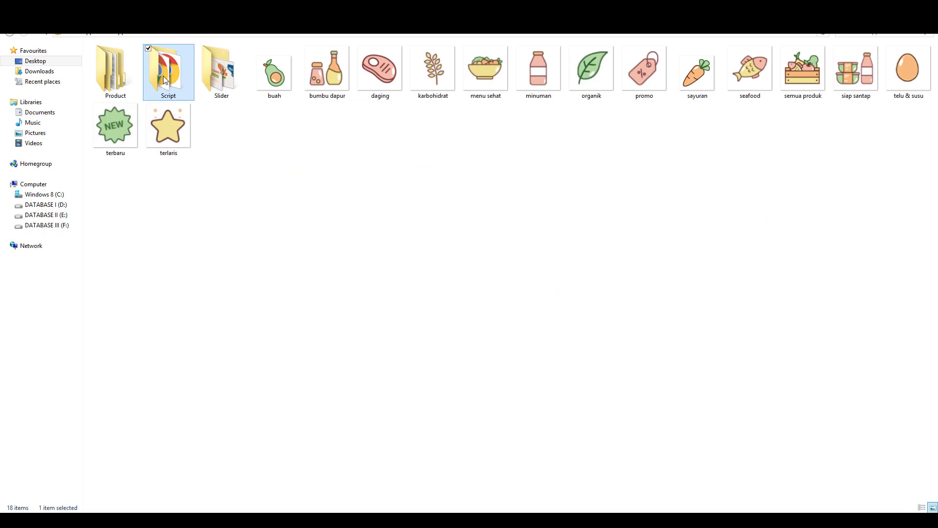
pyautogui.doubleClick(165, 78)
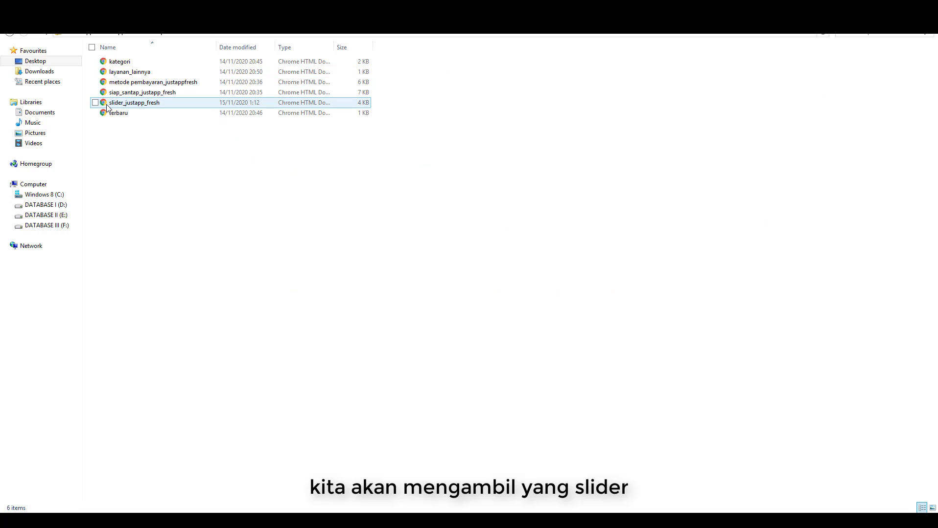
pyautogui.click(149, 103)
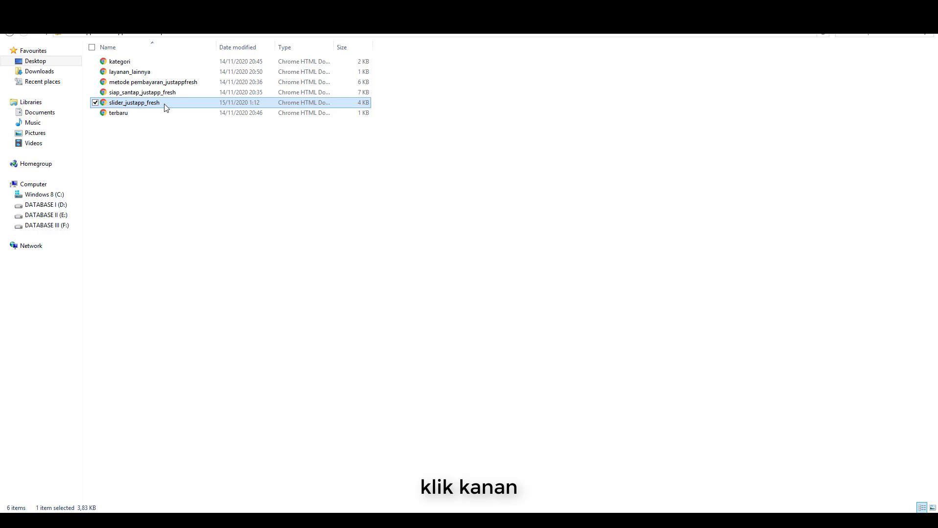
pyautogui.rightClick(165, 104)
pyautogui.click(207, 123)
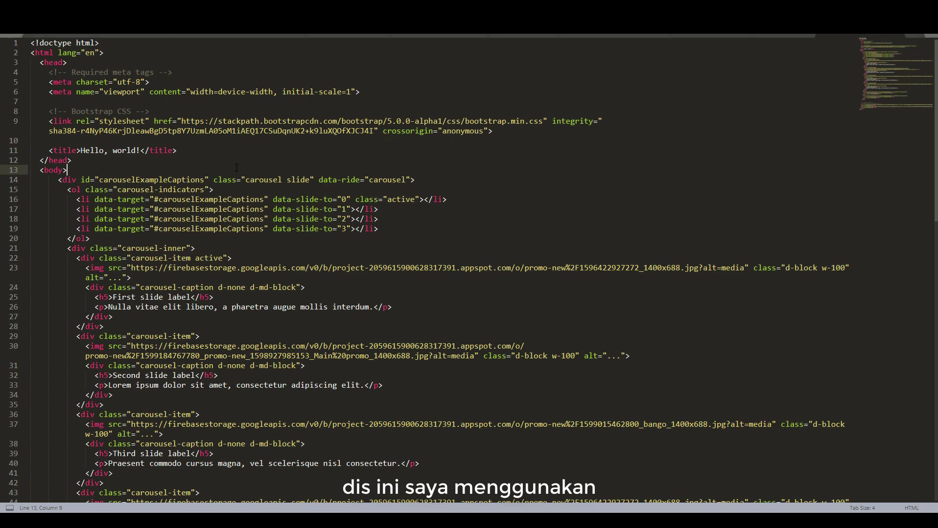
pyautogui.hotkey('ctrl', 'a')
pyautogui.hotkey('ctrl', 'c')
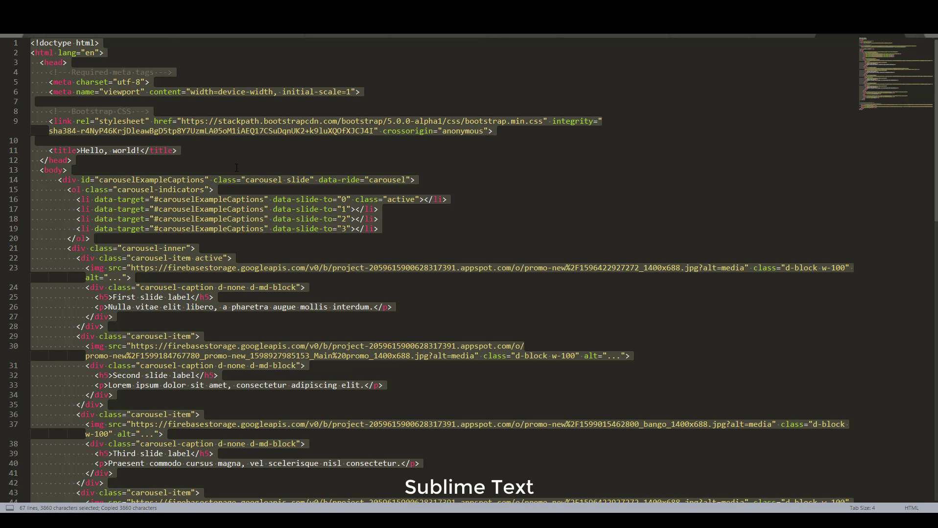
# - Paste the copied slider code into Beranda's source code section, set the frame height to 200 with Fixed number of pixels, and save
pyautogui.click(162, 521)
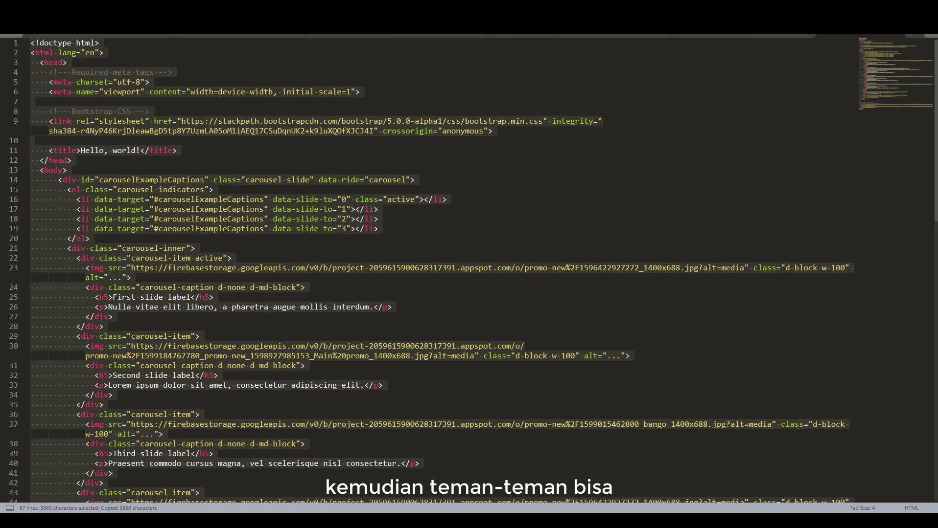
pyautogui.hotkey('ctrl', 'v')
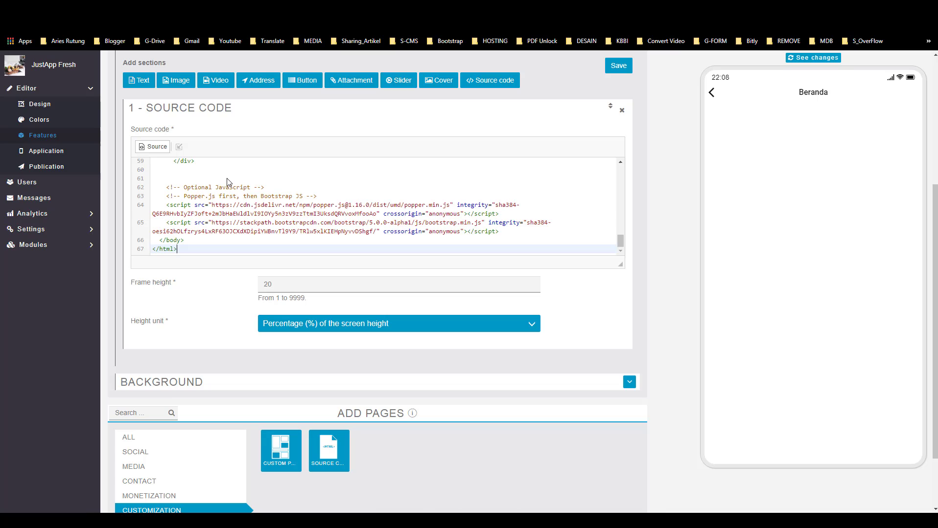
pyautogui.click(284, 287)
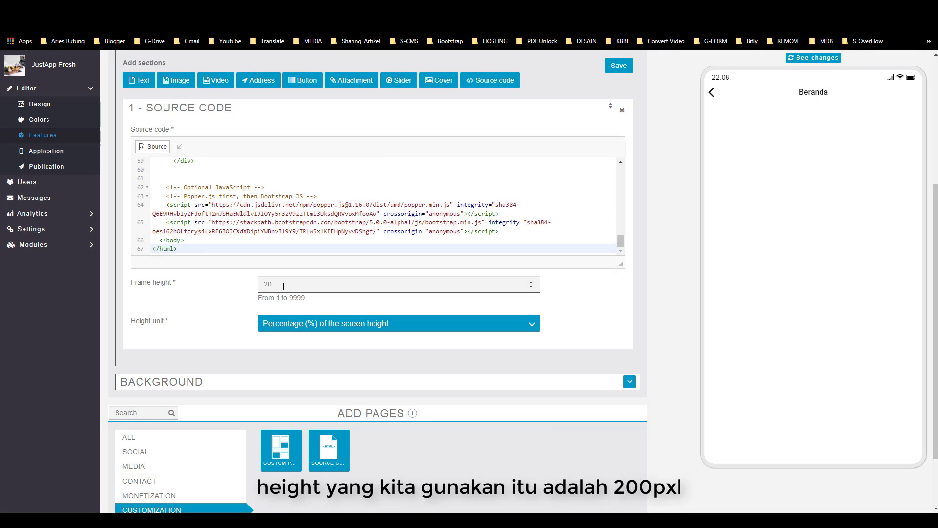
pyautogui.click(277, 324)
pyautogui.click(282, 346)
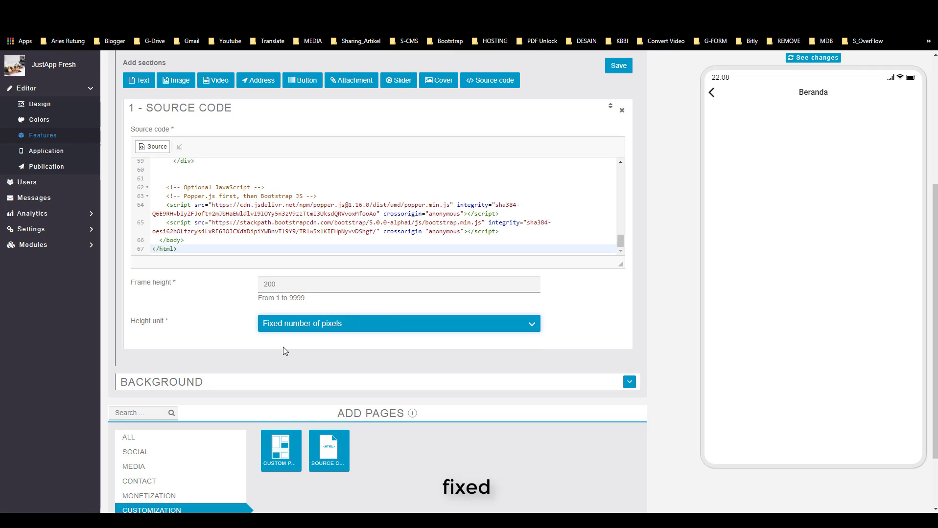
pyautogui.scroll(2, 493, 140)
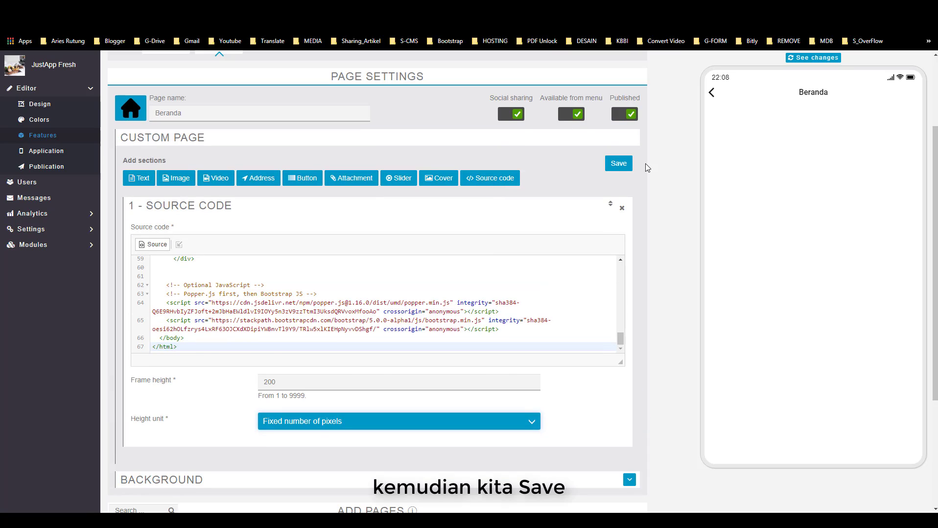
pyautogui.click(618, 165)
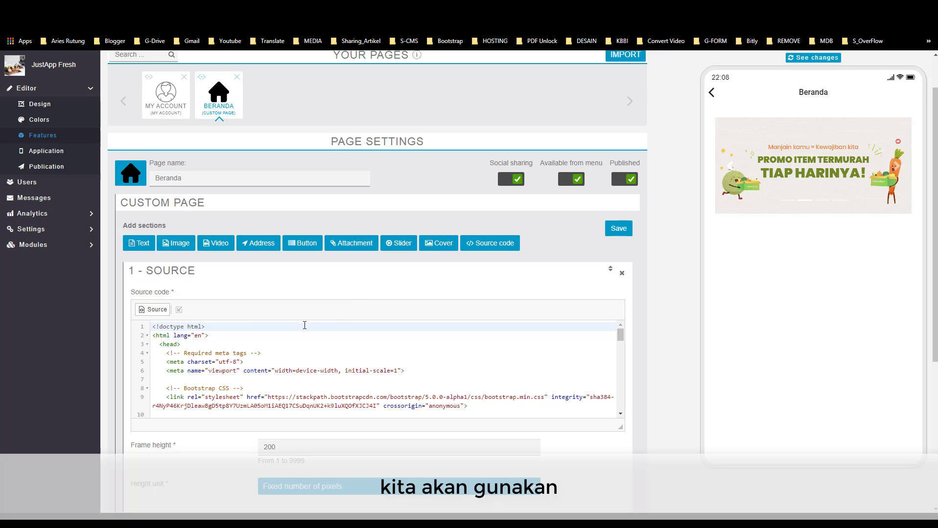
# - Add a Full Search page from the complete list of available features
pyautogui.scroll(-4, 291, 293)
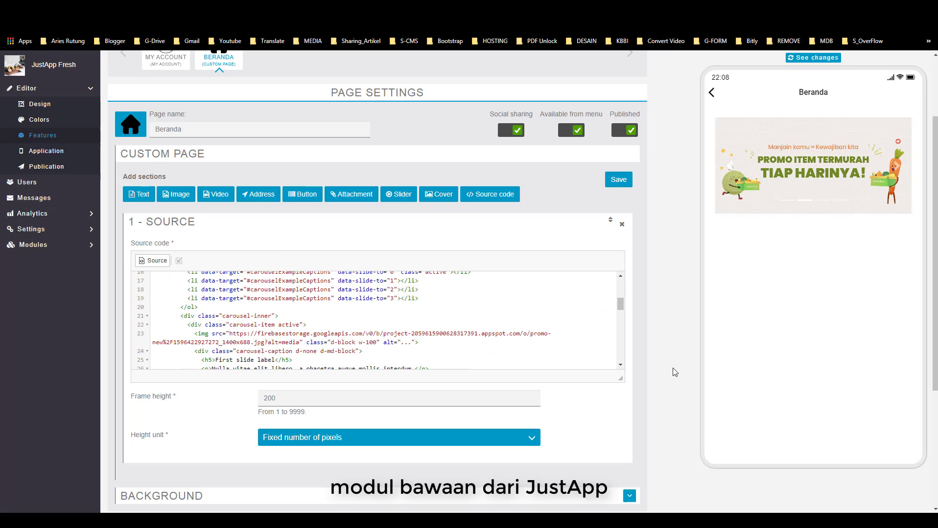
pyautogui.scroll(-4, 675, 372)
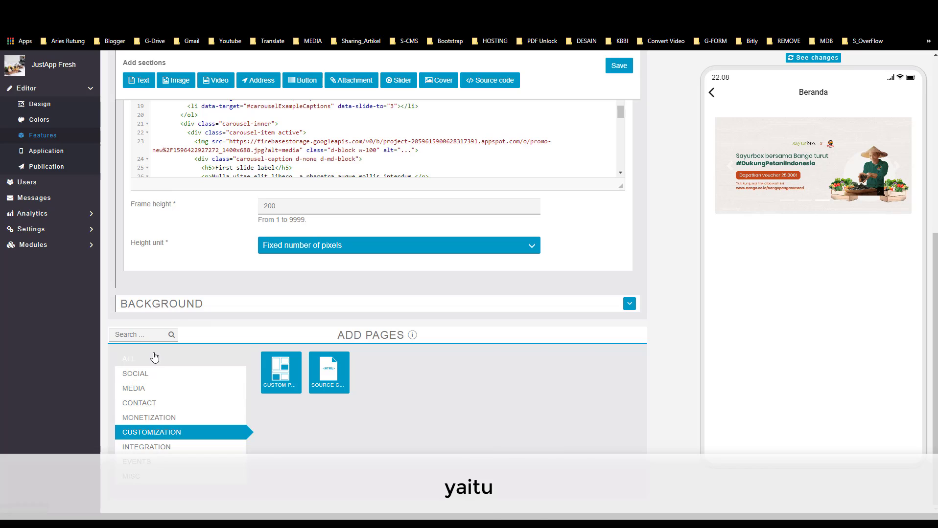
pyautogui.click(155, 357)
pyautogui.scroll(-2, 674, 337)
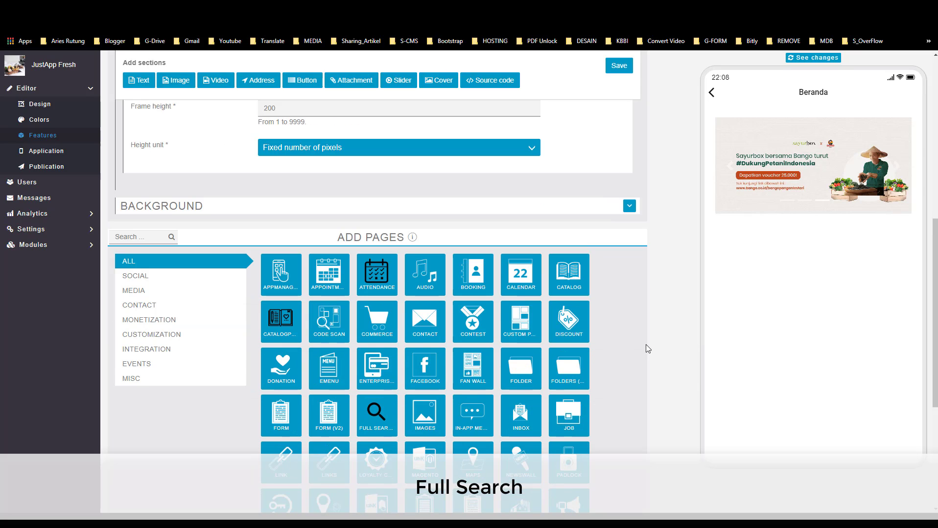
pyautogui.click(375, 416)
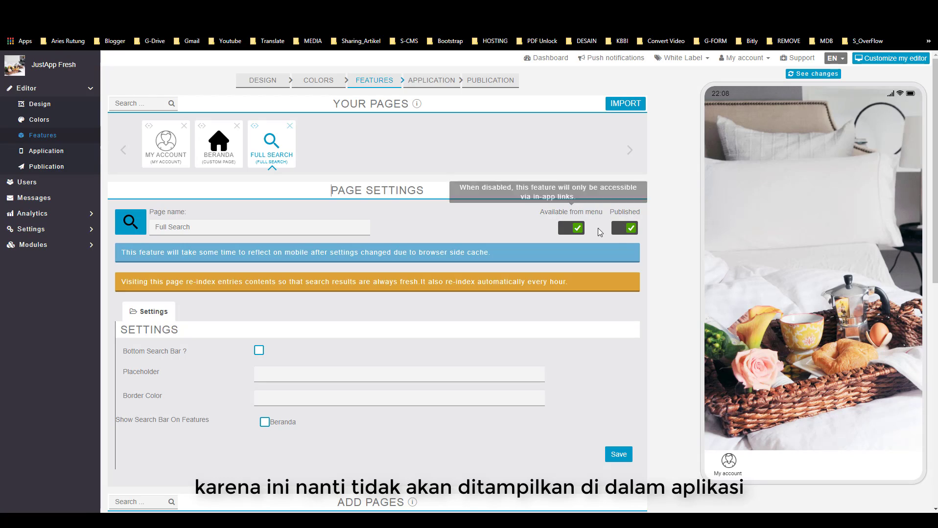
# - Set the search bar placeholder to "Kamu mau beli apa?", show the search bar on Beranda, save, and try it in the preview
pyautogui.scroll(-1, 220, 330)
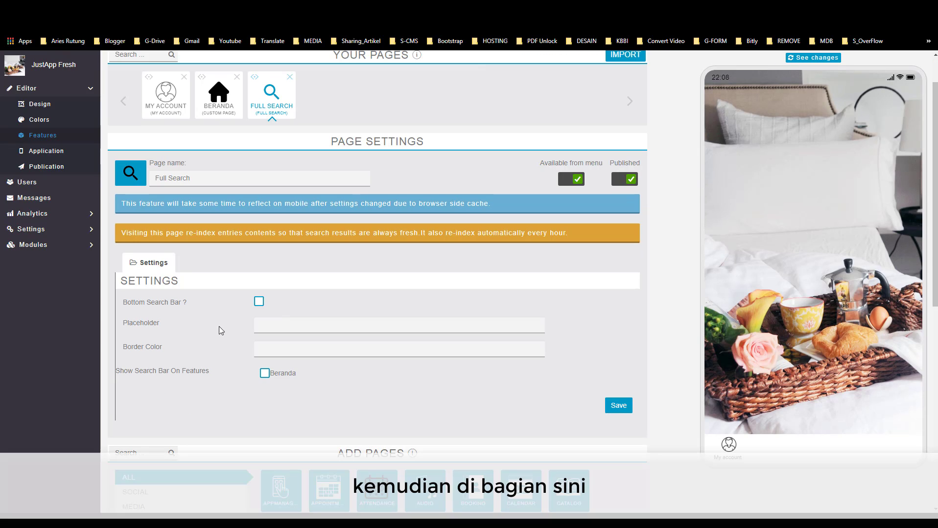
pyautogui.click(264, 327)
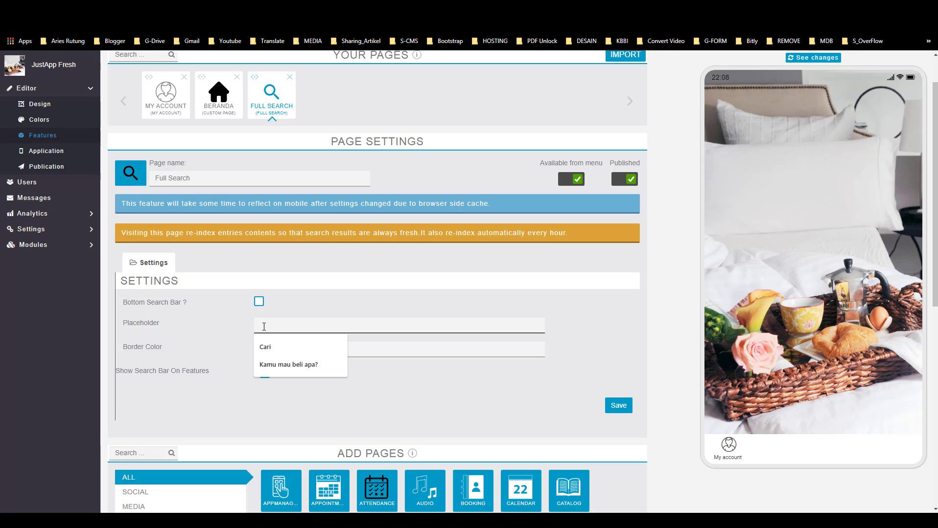
pyautogui.click(291, 367)
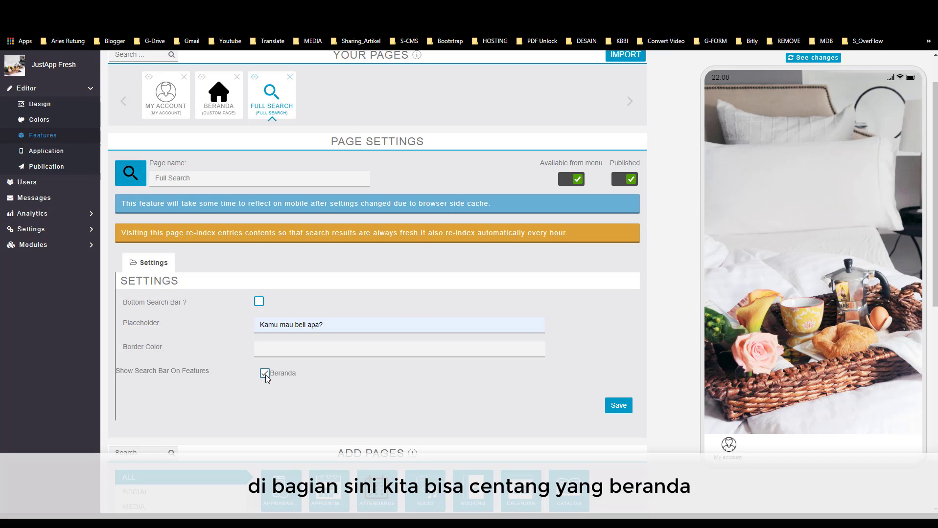
pyautogui.click(617, 404)
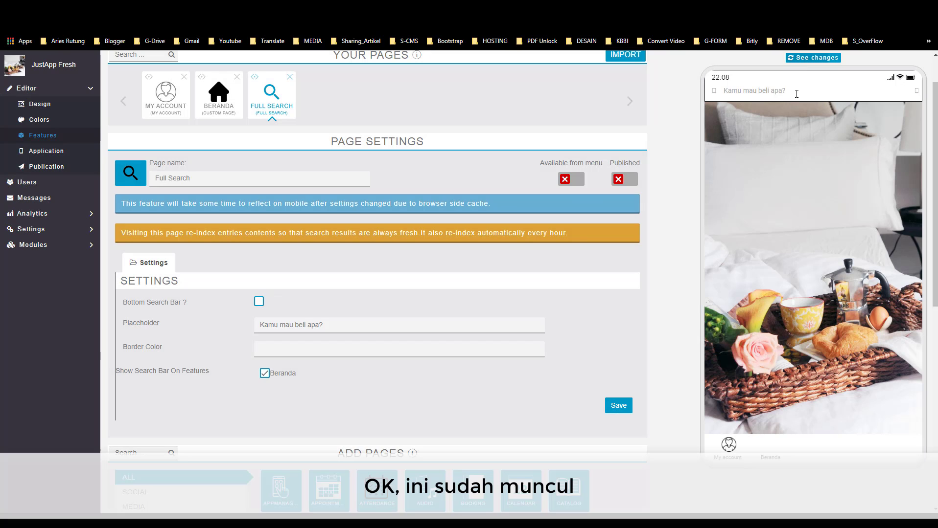
pyautogui.click(803, 89)
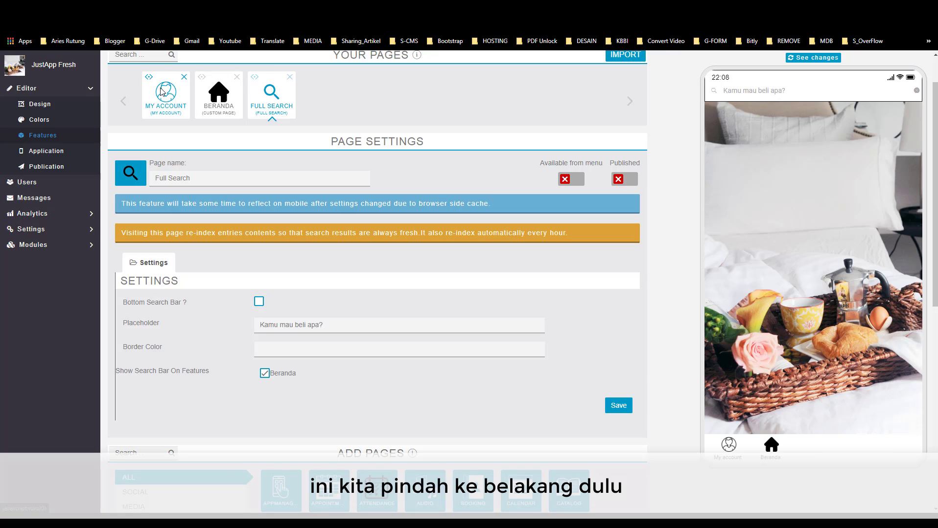
# - Move My Account behind Full Search in the page order and add a second source code section to the Beranda page
pyautogui.moveTo(149, 82); pyautogui.dragTo(274, 90)
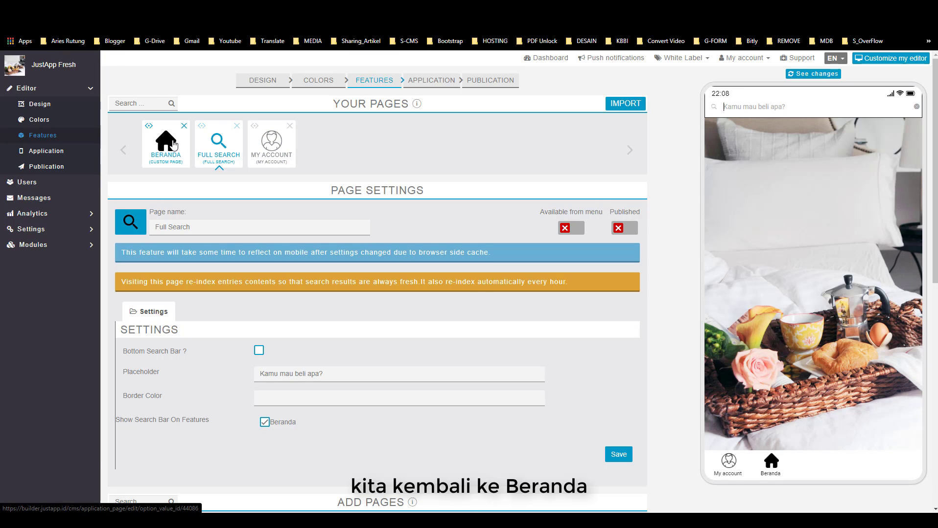
pyautogui.click(174, 144)
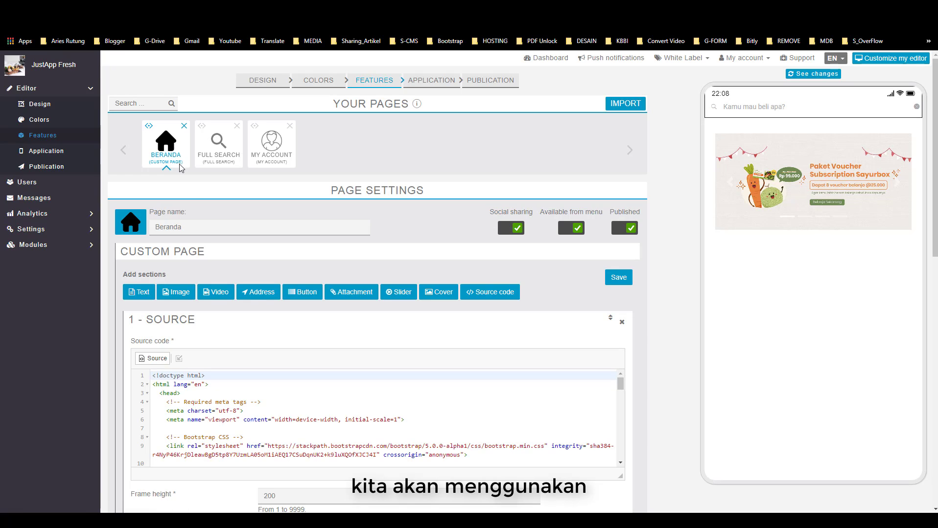
pyautogui.scroll(-3, 329, 414)
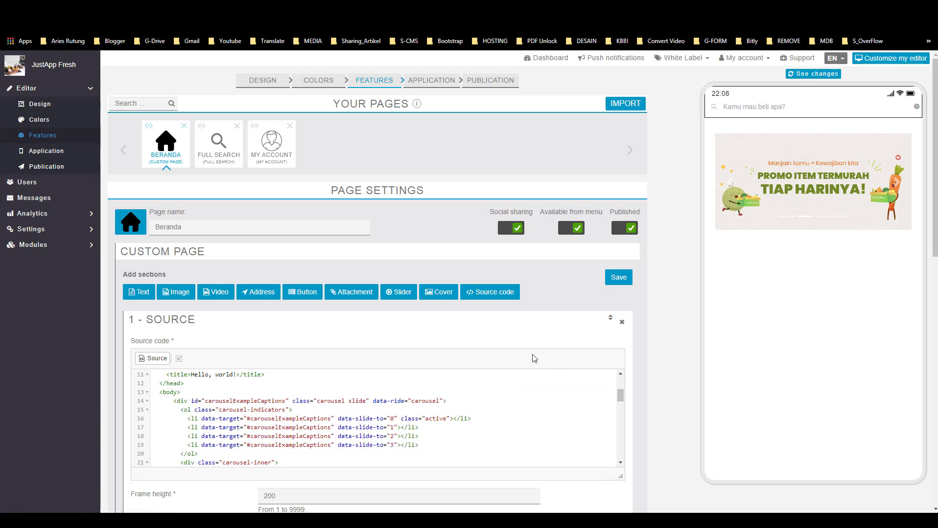
pyautogui.click(502, 293)
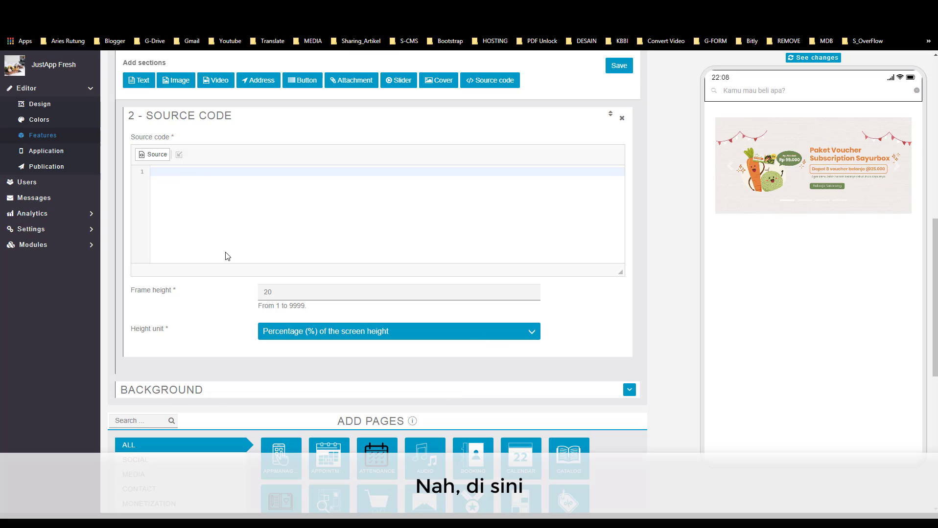
pyautogui.scroll(3, 205, 288)
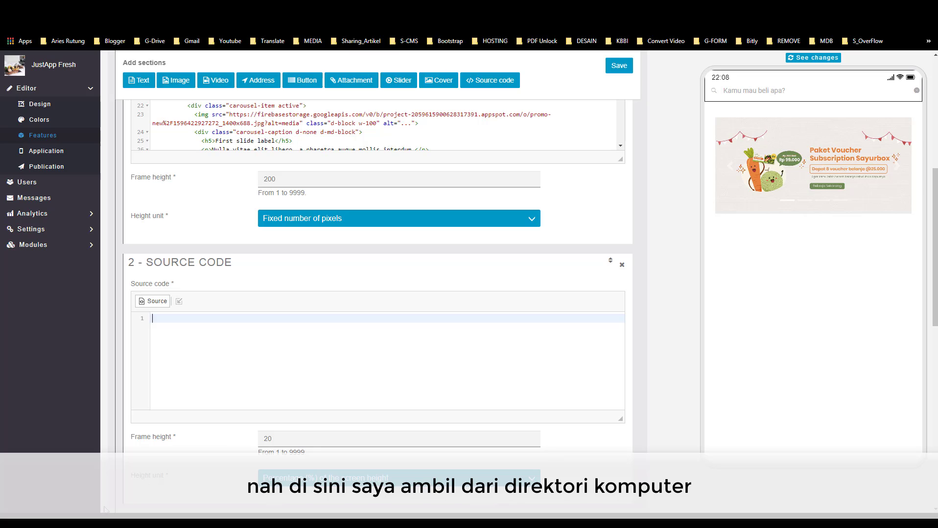
# - Switch to the Script folder, open siap_santap_justapp_fresh in Sublime Text and copy all of its code
pyautogui.moveTo(99, 519)
pyautogui.click(110, 473)
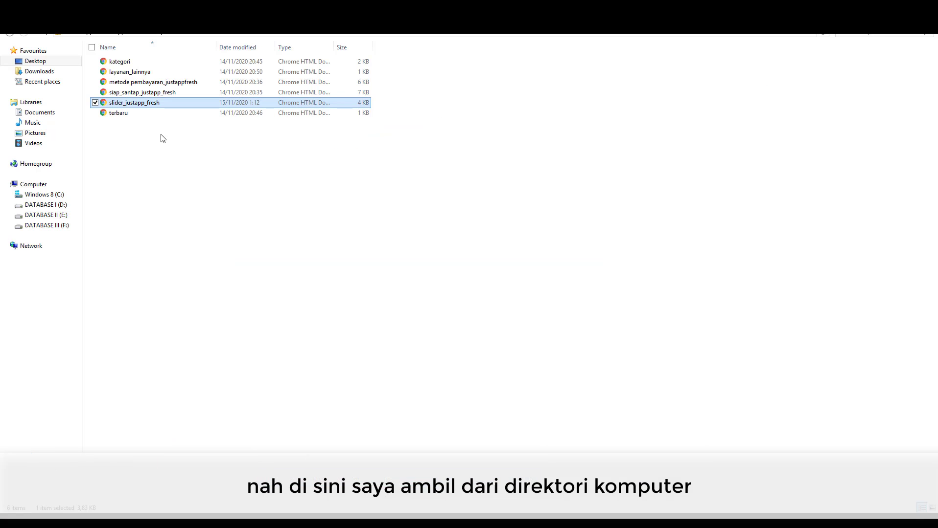
pyautogui.rightClick(149, 91)
pyautogui.click(179, 110)
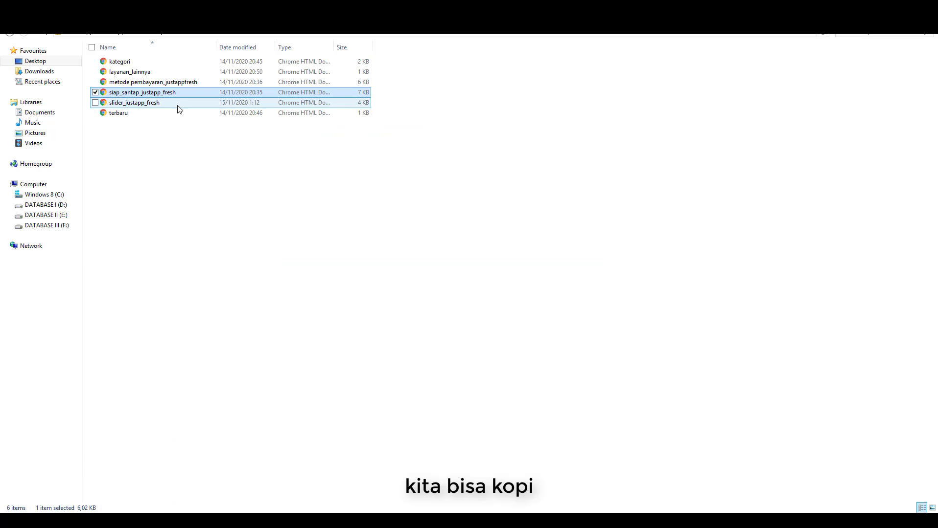
pyautogui.hotkey('ctrl', 'a')
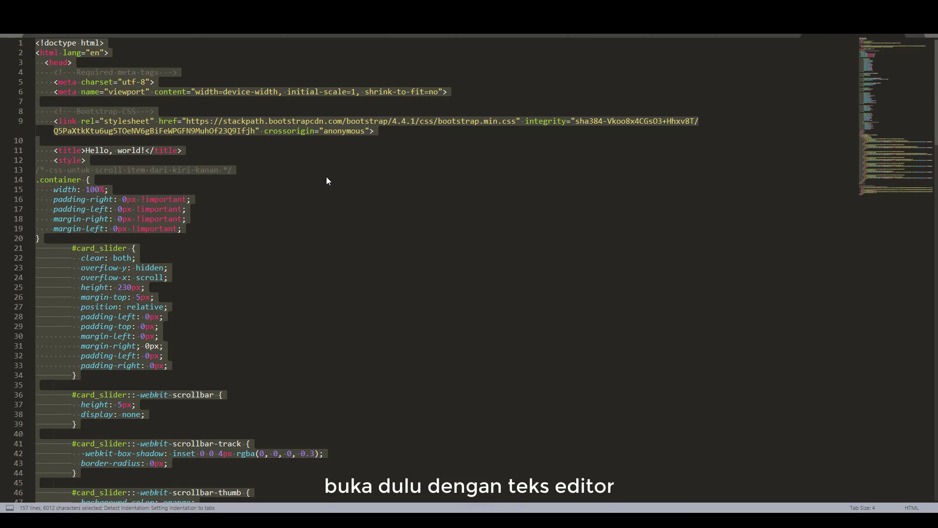
pyautogui.hotkey('ctrl', 'c')
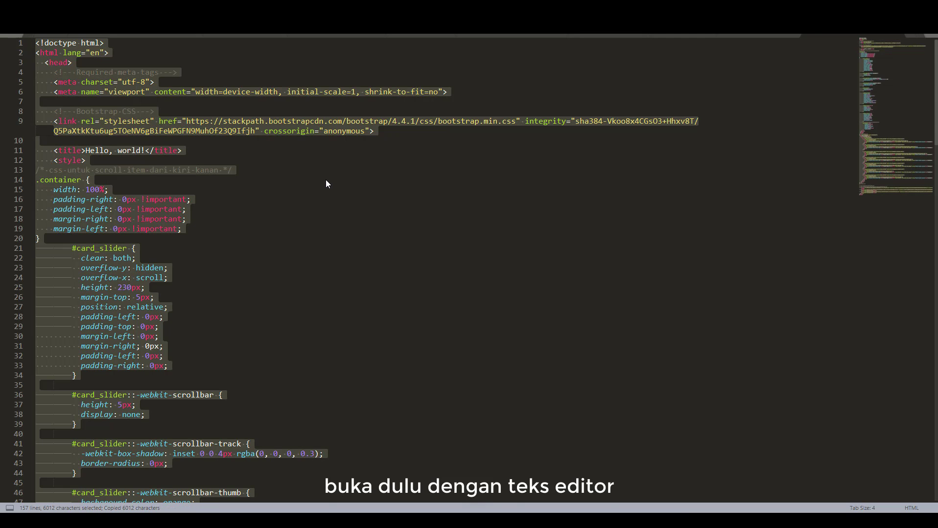
# - Paste the code into Beranda's second source code section in the app editor with frame height 35, save, and turn off the page's social sharing
pyautogui.click(167, 521)
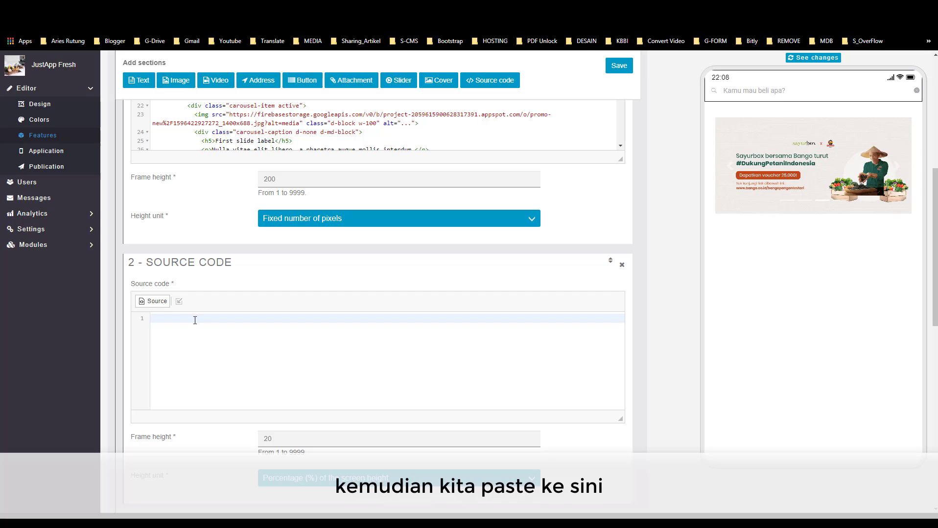
pyautogui.hotkey('ctrl', 'v')
pyautogui.moveTo(273, 439); pyautogui.dragTo(240, 445)
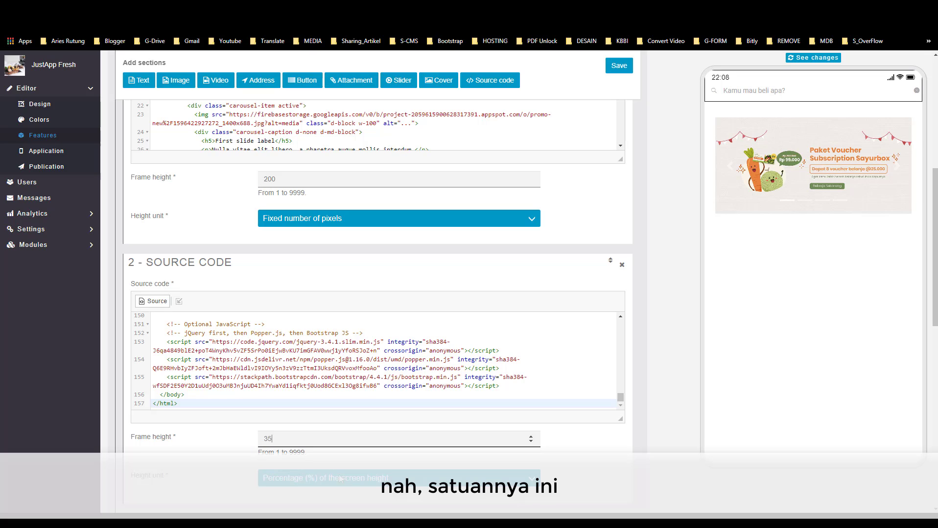
pyautogui.scroll(-3, 614, 444)
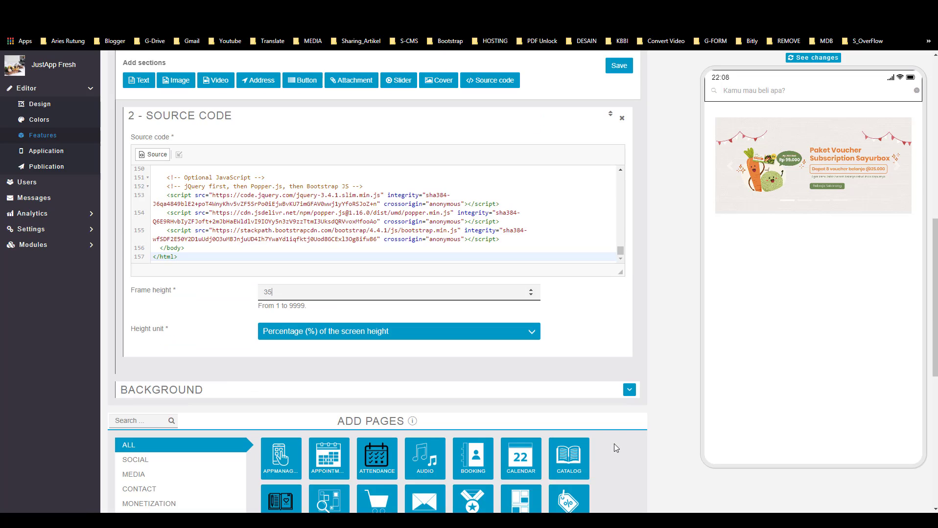
pyautogui.scroll(2, 555, 336)
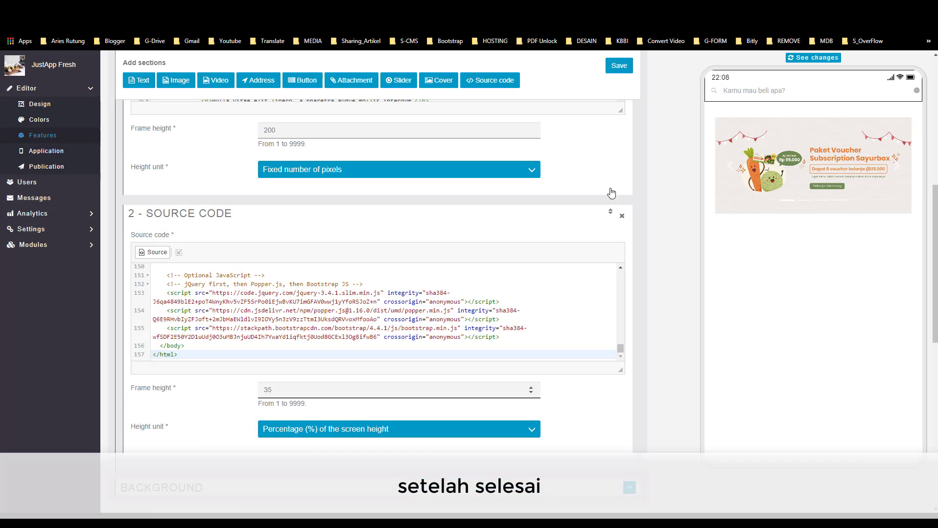
pyautogui.click(617, 68)
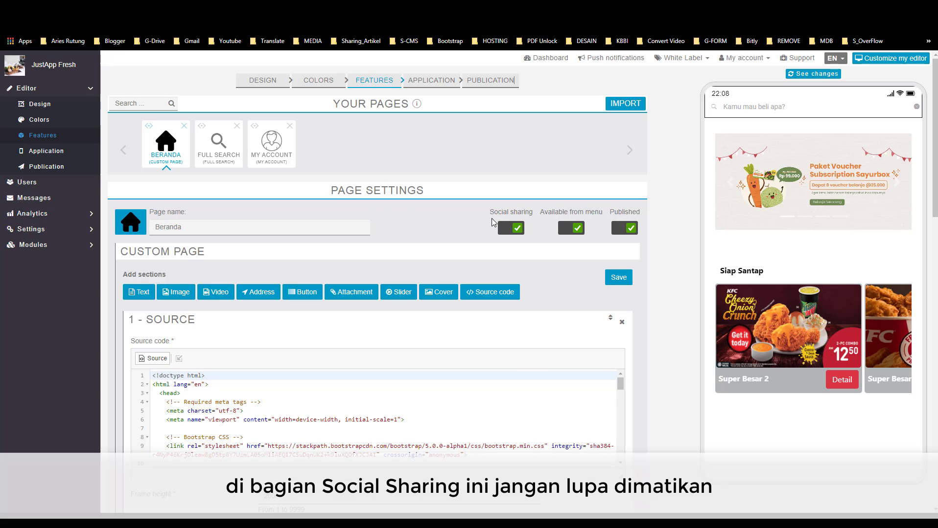
pyautogui.click(505, 229)
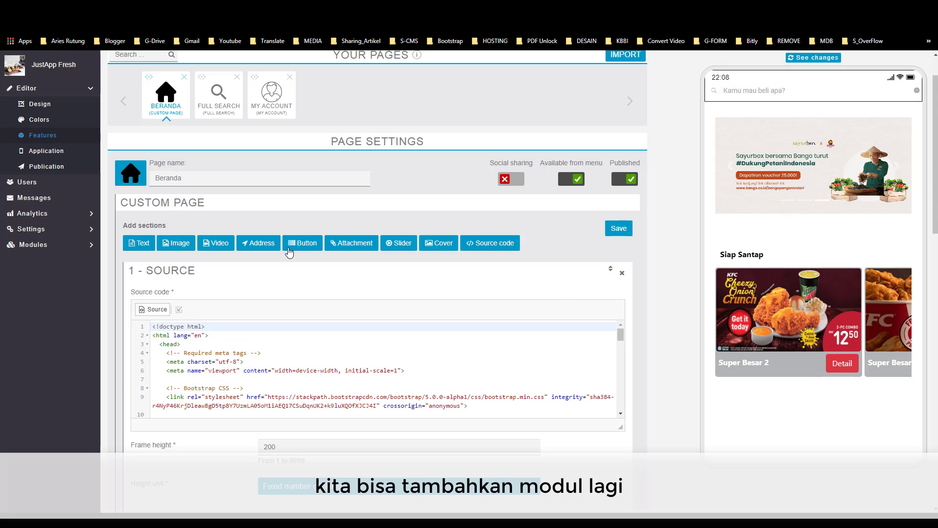
# - Add a Discount page from the available features and rename it Diskon
pyautogui.scroll(-7, 684, 291)
pyautogui.scroll(-5, 686, 297)
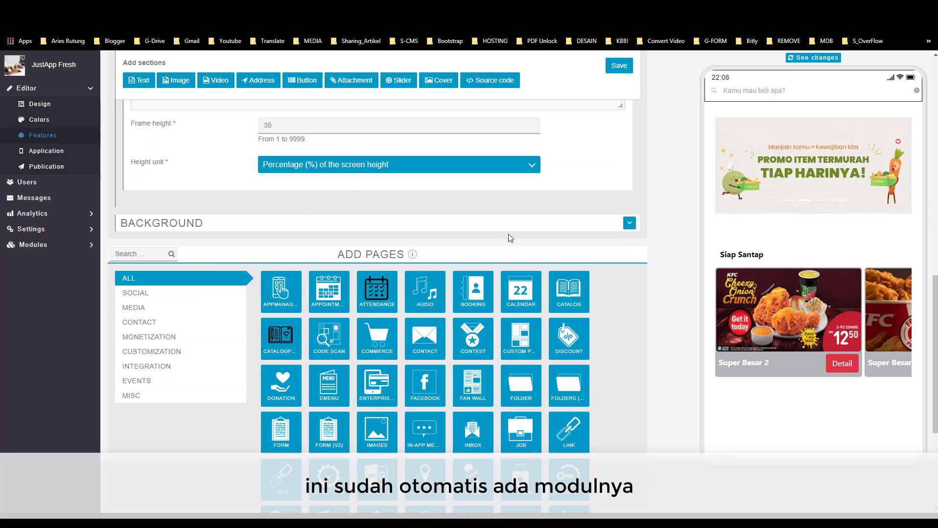
pyautogui.click(569, 344)
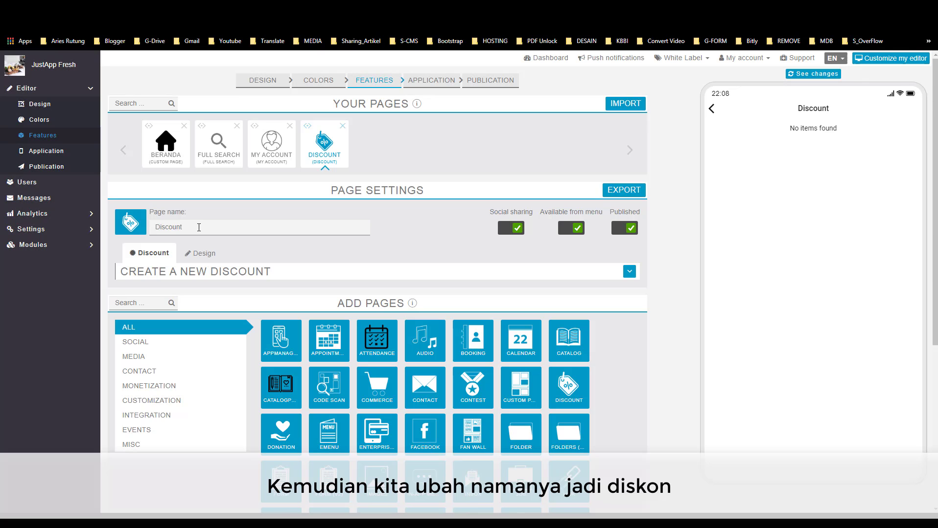
pyautogui.click(138, 233)
pyautogui.write('D')
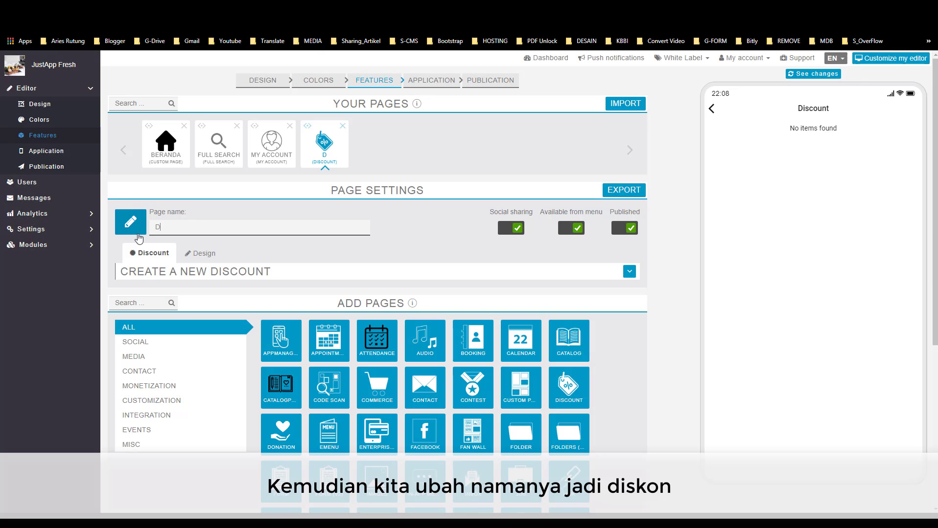
pyautogui.write('iskon')
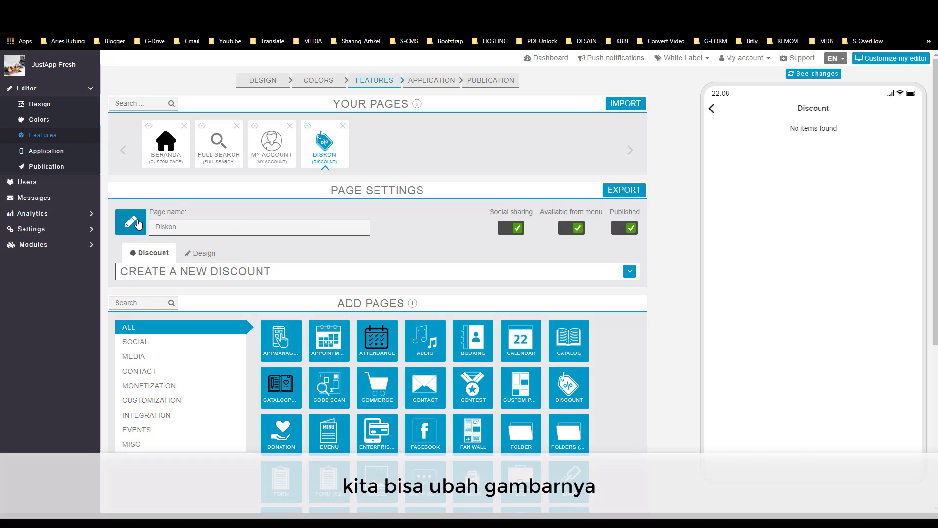
# - Upload the discount percent-badge image as a new icon and apply it to the Diskon page
pyautogui.click(139, 224)
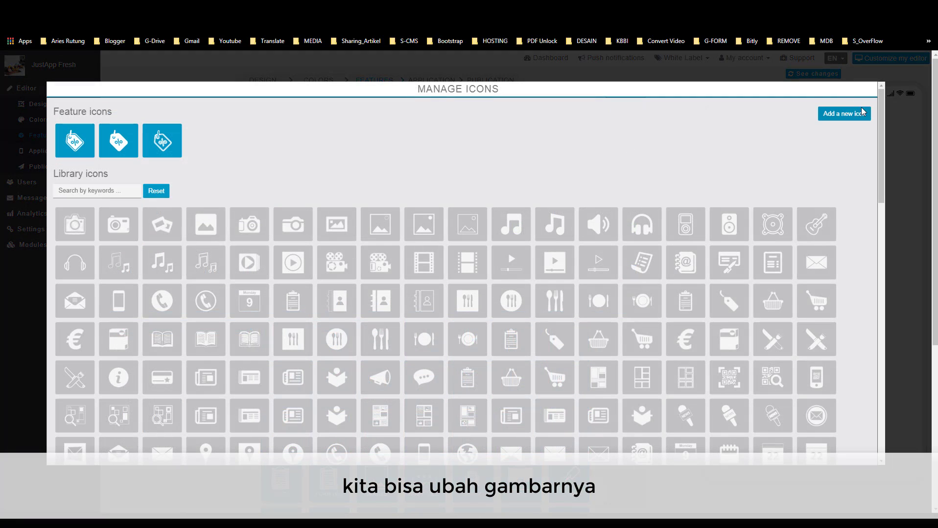
pyautogui.click(861, 114)
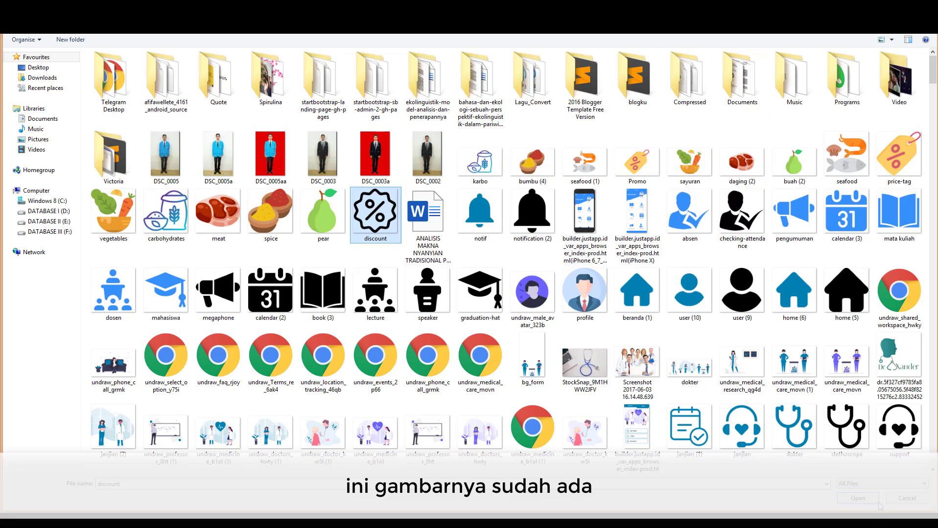
pyautogui.click(867, 498)
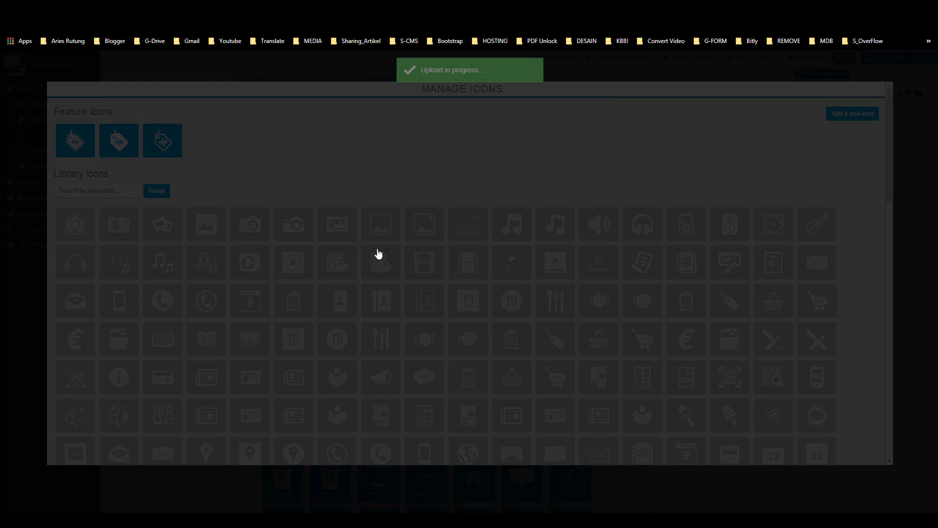
pyautogui.click(606, 168)
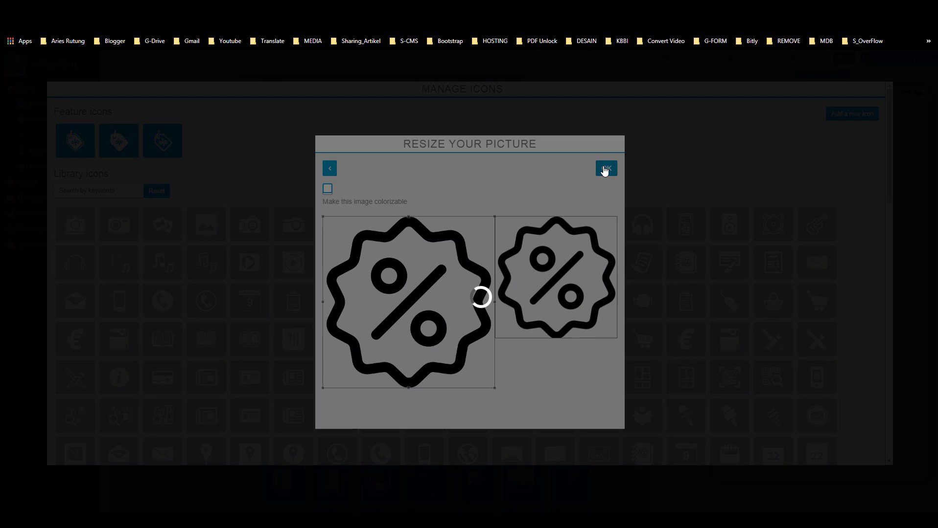
pyautogui.click(211, 149)
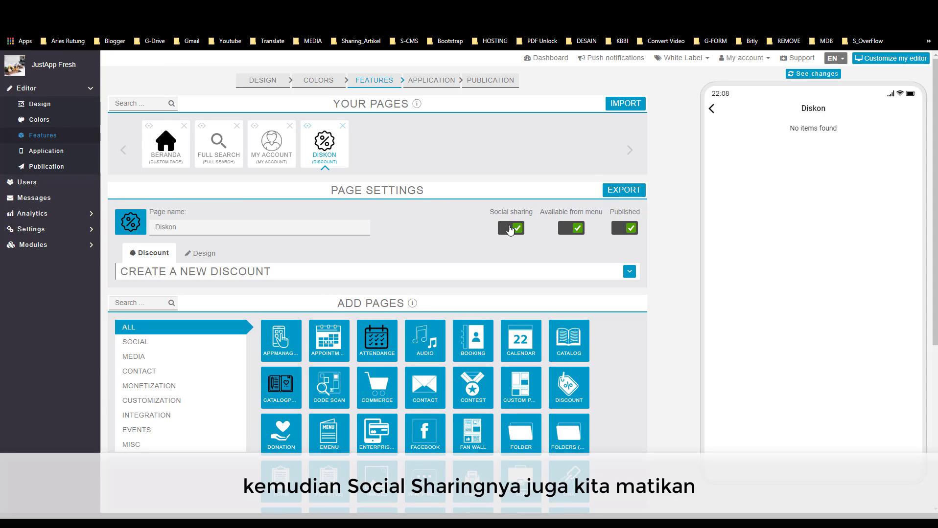
# - Turn off social sharing for the Diskon page and set its design to Layout 2
pyautogui.click(509, 229)
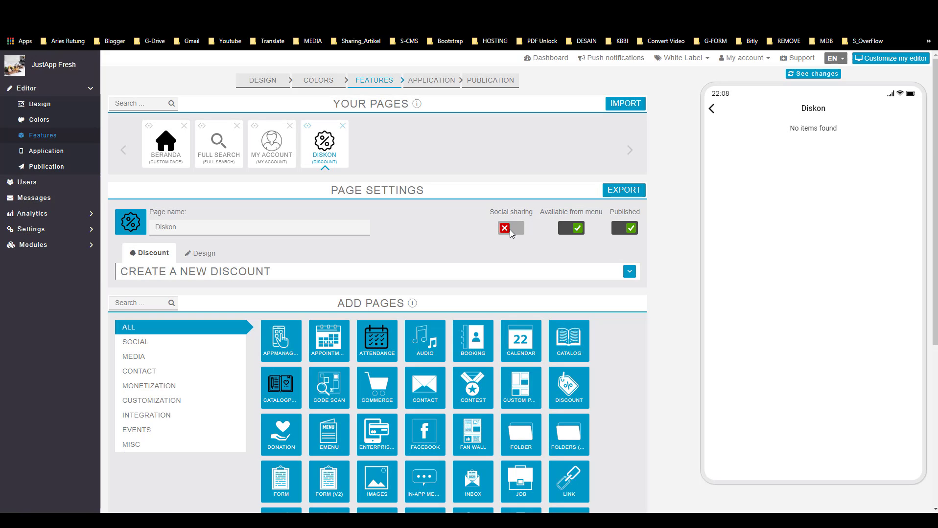
pyautogui.click(204, 257)
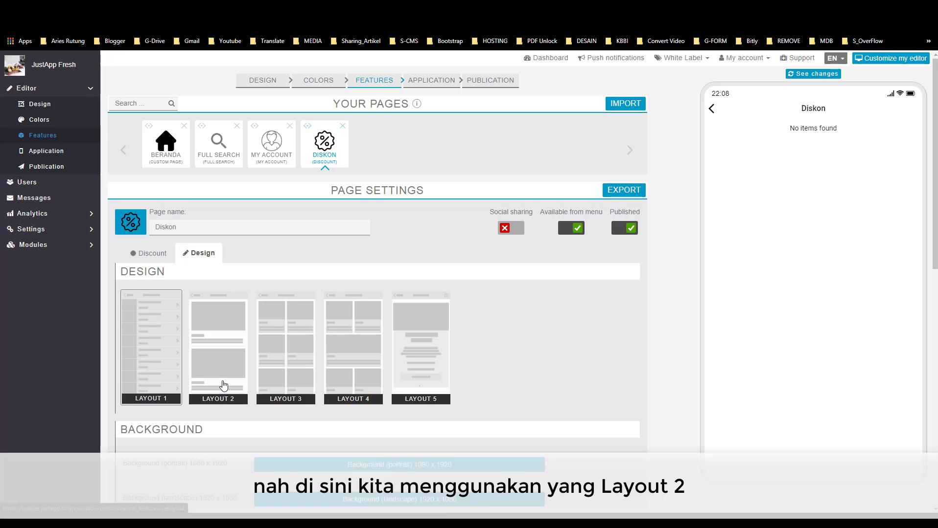
pyautogui.click(220, 340)
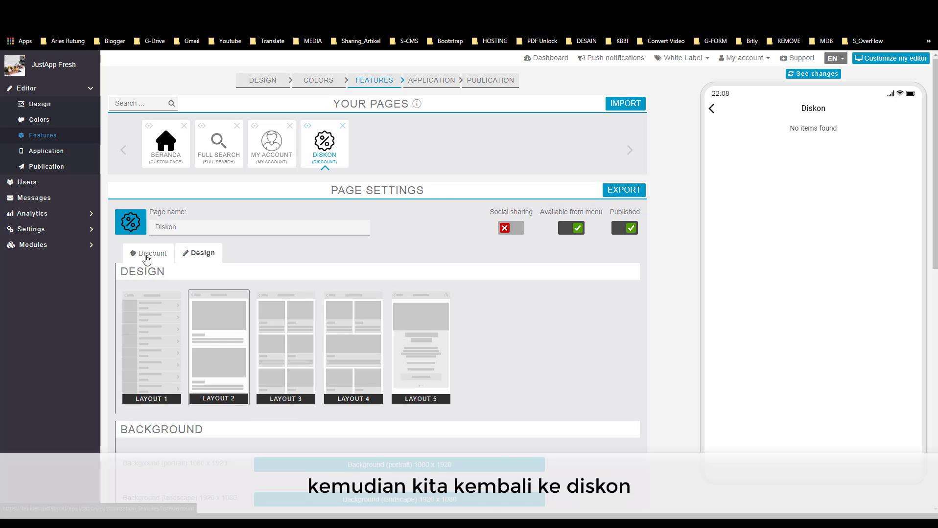
# - Start a new discount on the Diskon page and upload bloggif_5f70fd19ad95e as its 960 x 450 picture
pyautogui.click(147, 254)
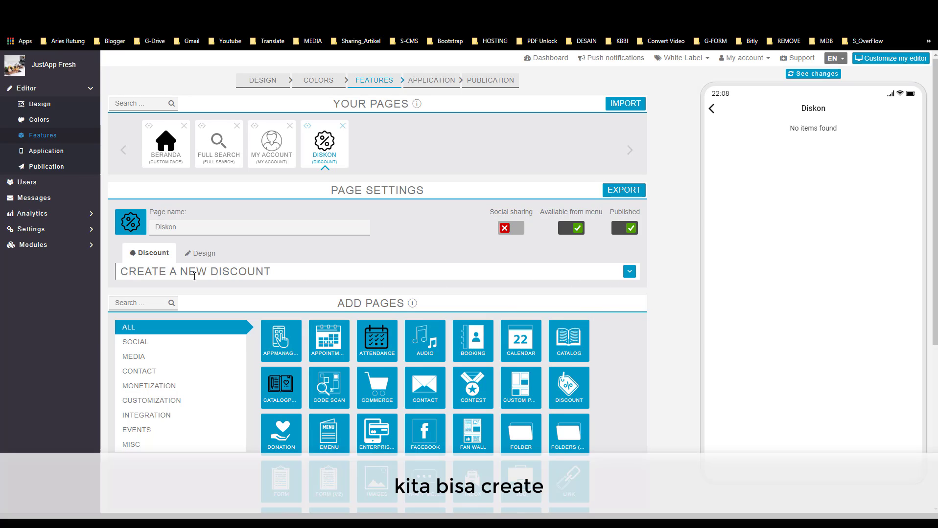
pyautogui.click(629, 271)
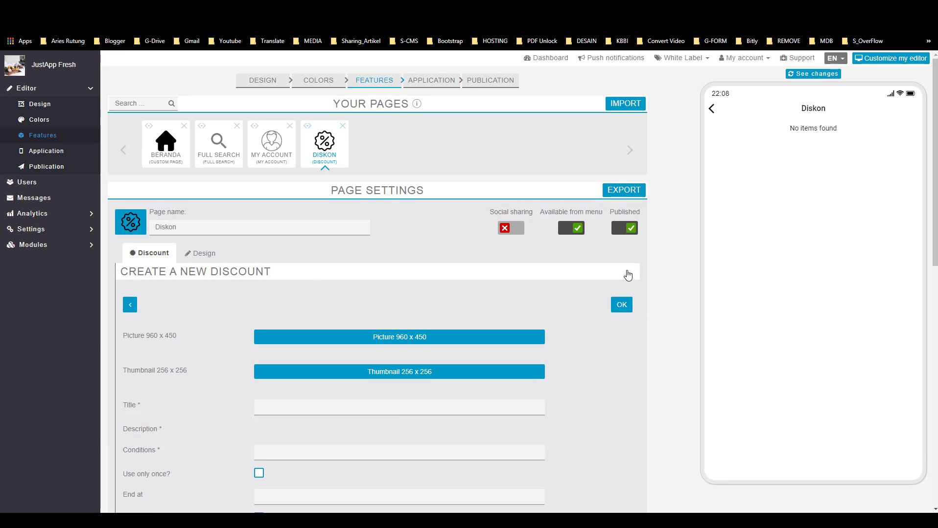
pyautogui.scroll(-1, 257, 313)
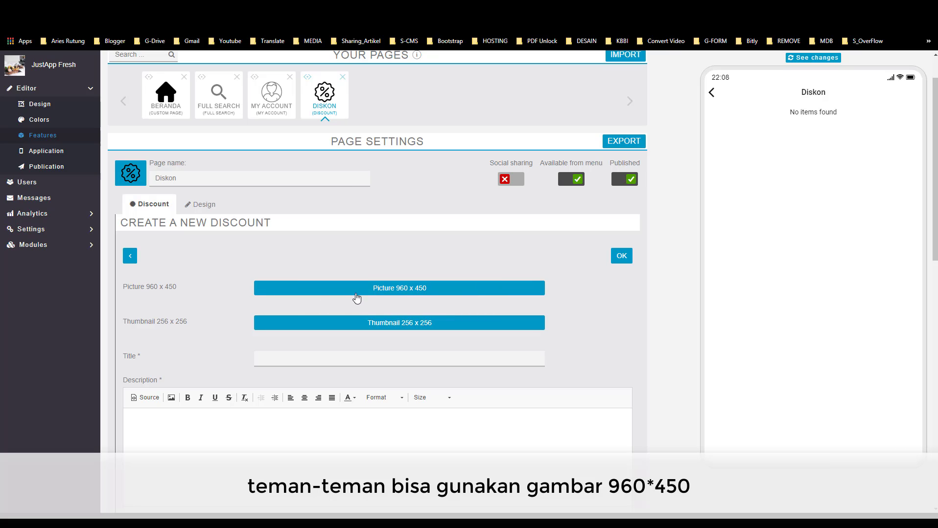
pyautogui.click(388, 291)
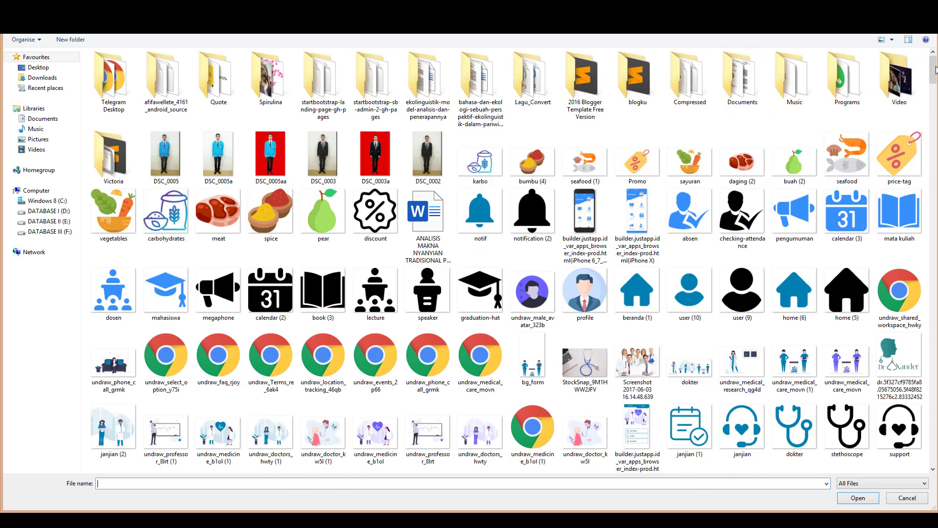
pyautogui.moveTo(934, 67); pyautogui.dragTo(934, 142)
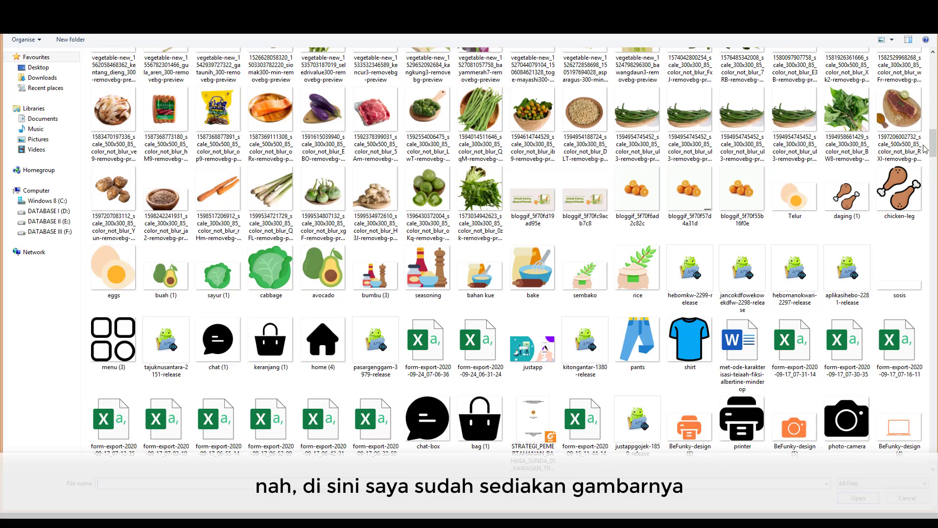
pyautogui.click(524, 214)
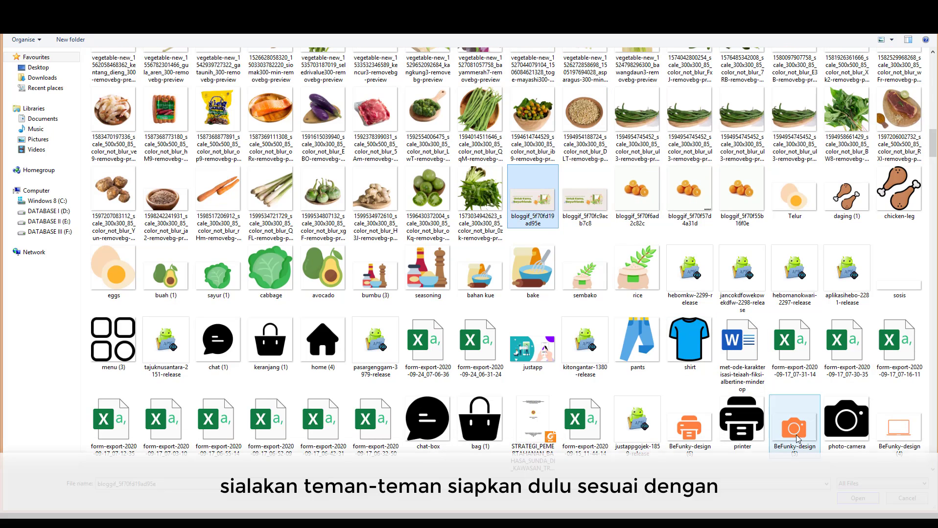
pyautogui.click(864, 499)
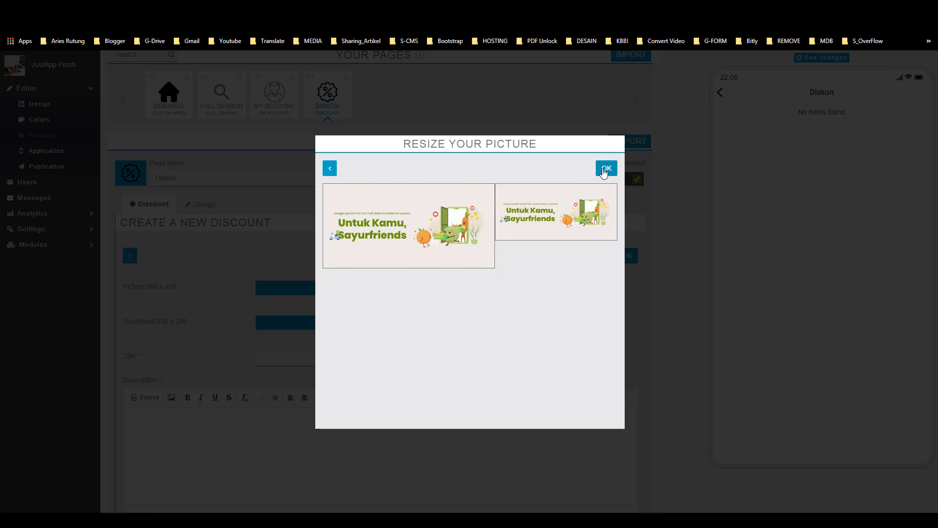
pyautogui.click(606, 169)
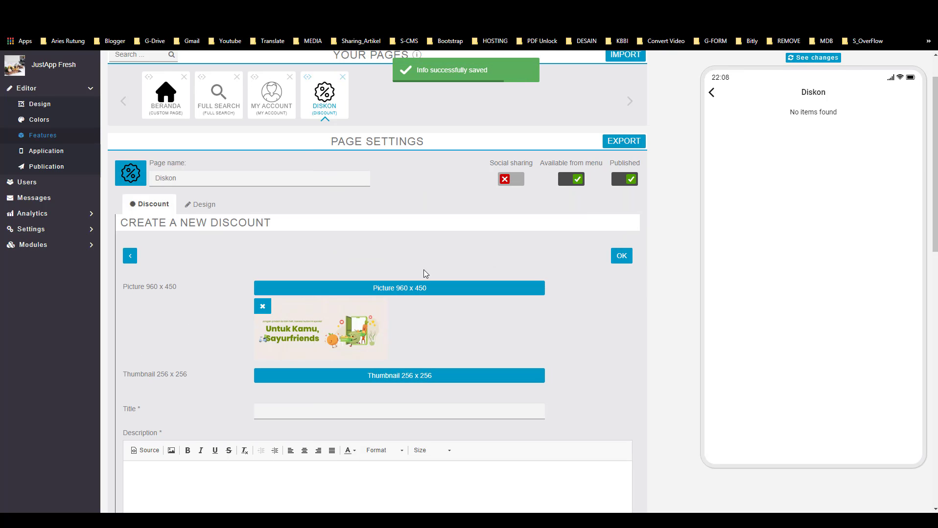
pyautogui.scroll(-1, 302, 334)
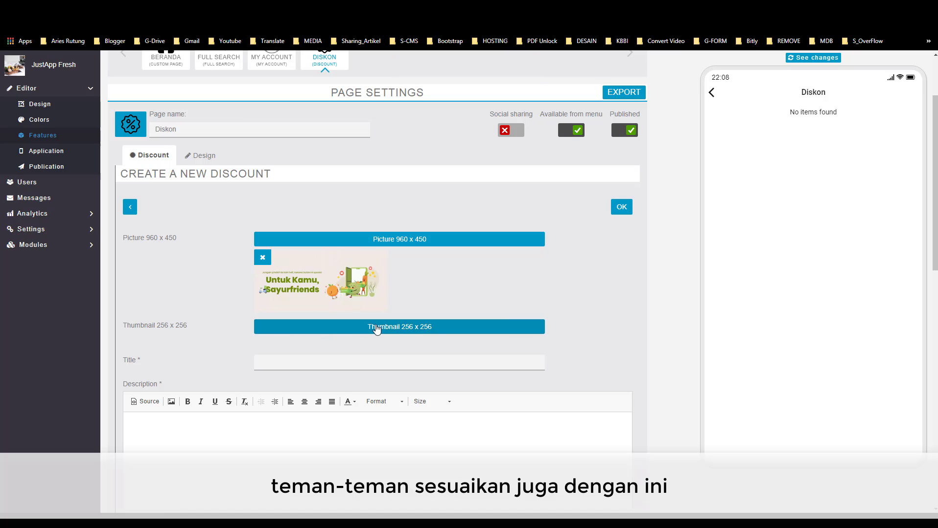
pyautogui.click(421, 331)
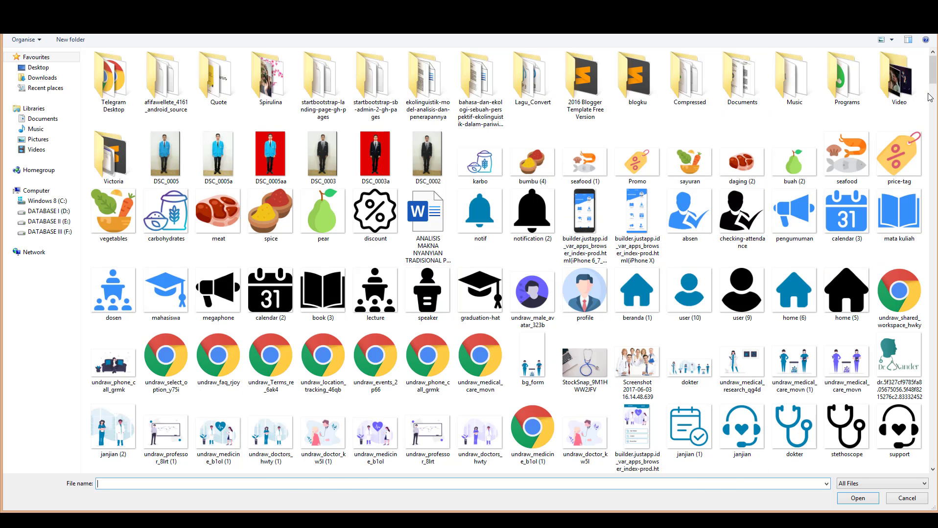
pyautogui.moveTo(933, 81); pyautogui.dragTo(933, 127)
pyautogui.click(490, 235)
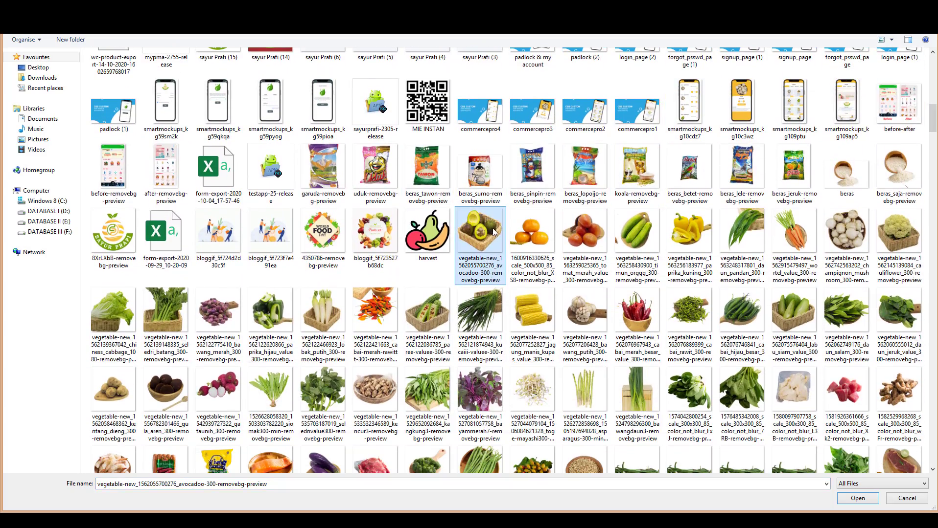
pyautogui.click(857, 497)
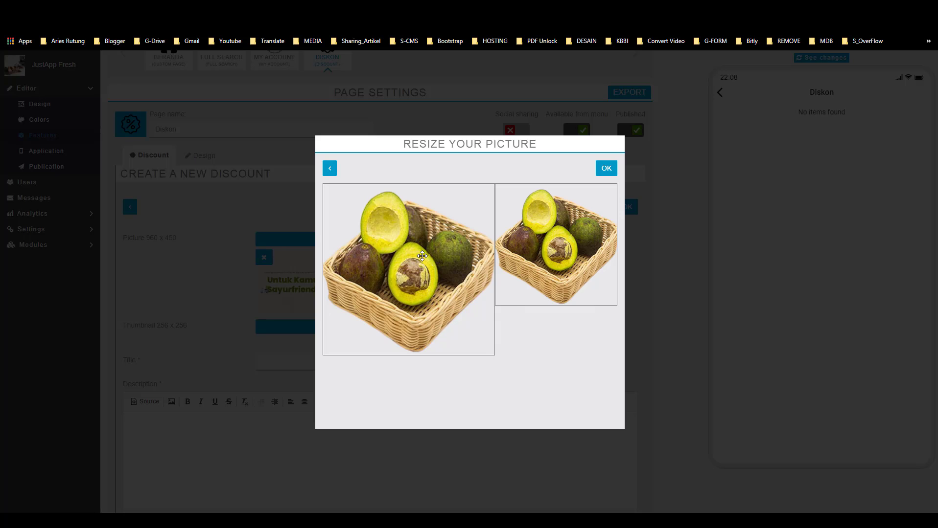
pyautogui.click(607, 171)
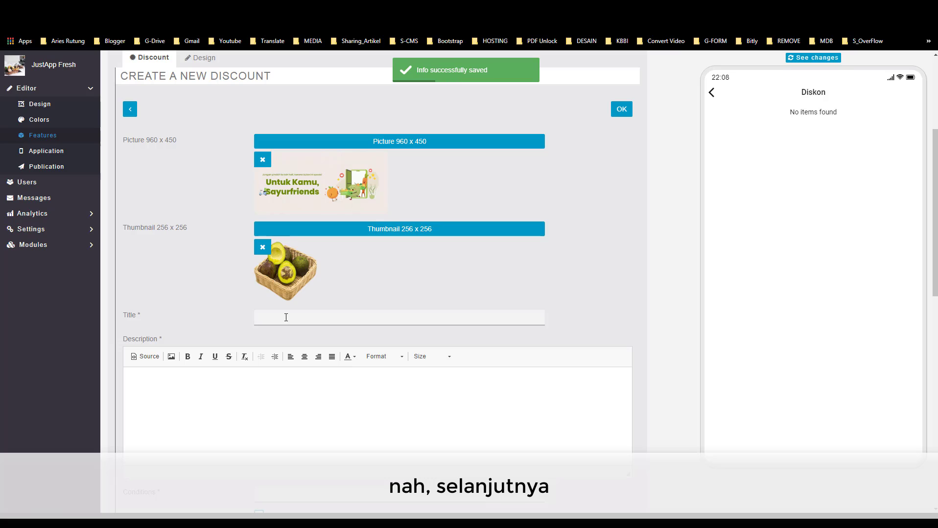
# - Enter Promo as the title of the new discount
pyautogui.scroll(1, 186, 275)
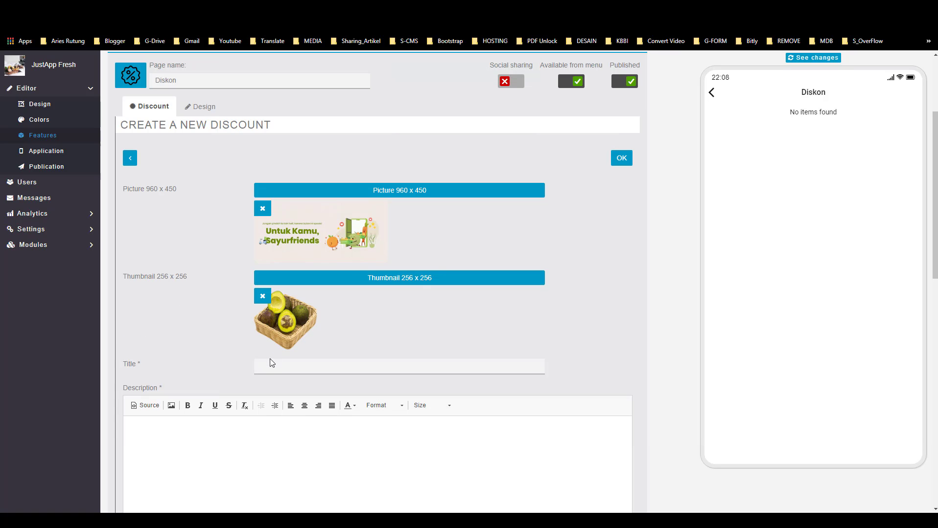
pyautogui.click(272, 367)
pyautogui.write('Promo')
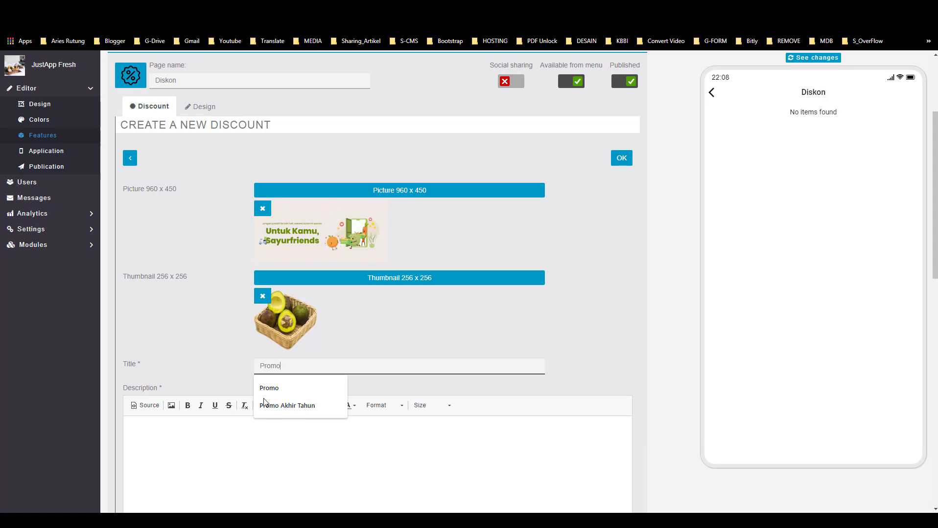
# - Search Google for lorem in a new tab, copy the Lorem ipsum summary paragraph and paste it into the discount's description
pyautogui.click(196, 439)
pyautogui.scroll(-2, 193, 435)
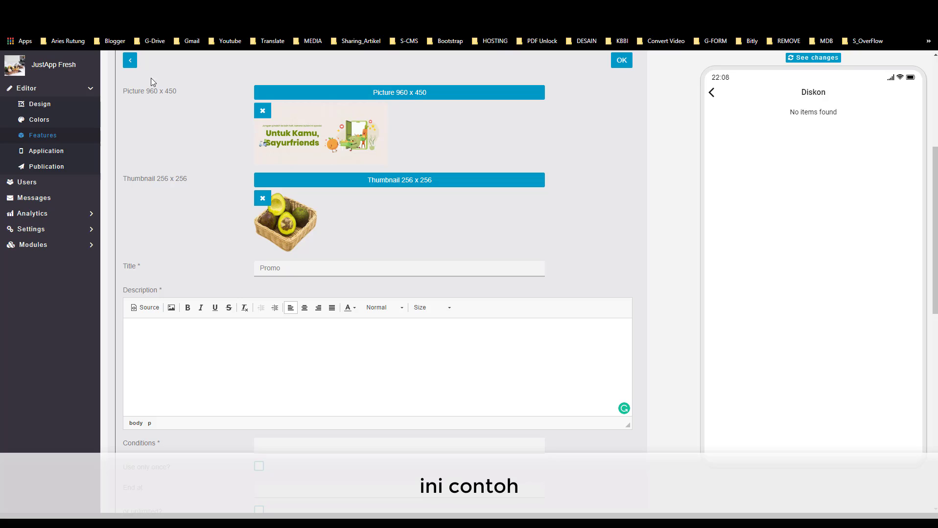
pyautogui.hotkey('ctrl', 't')
pyautogui.write('lor')
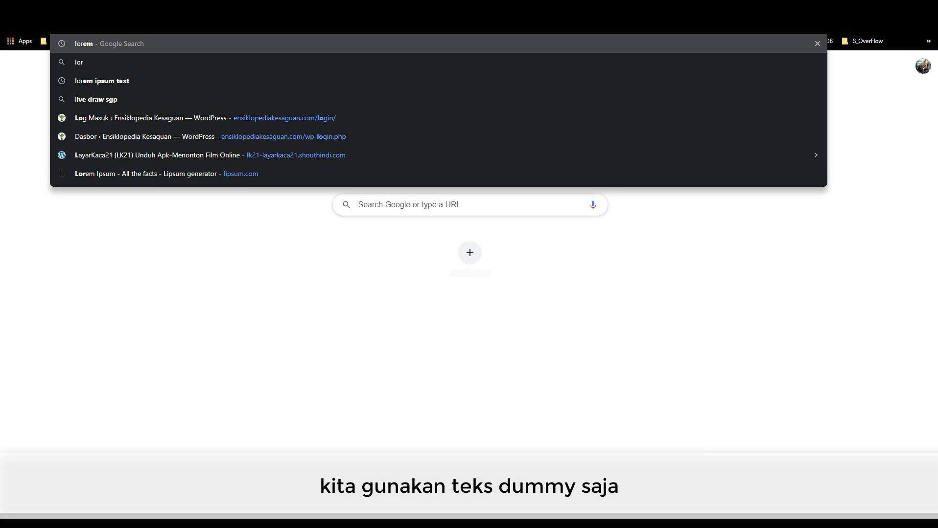
pyautogui.write('em')
pyautogui.press('Return')
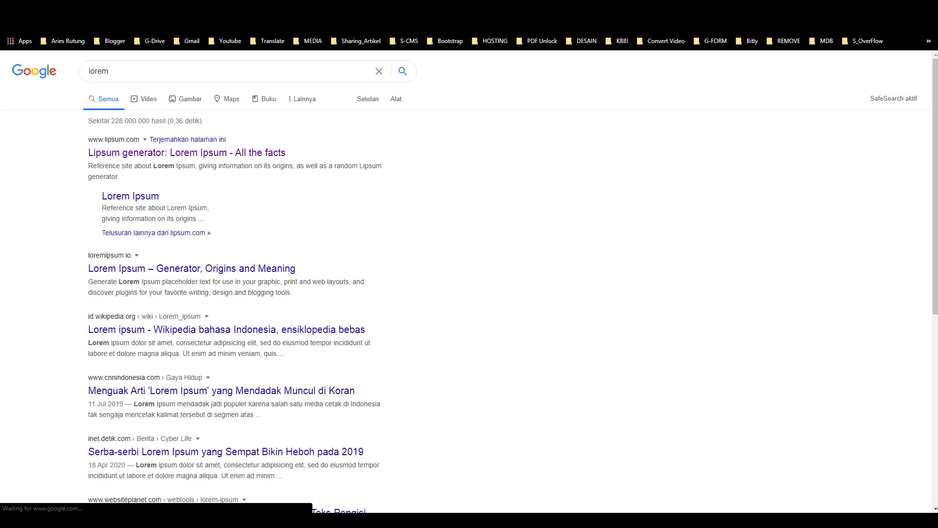
pyautogui.moveTo(439, 271); pyautogui.dragTo(610, 307)
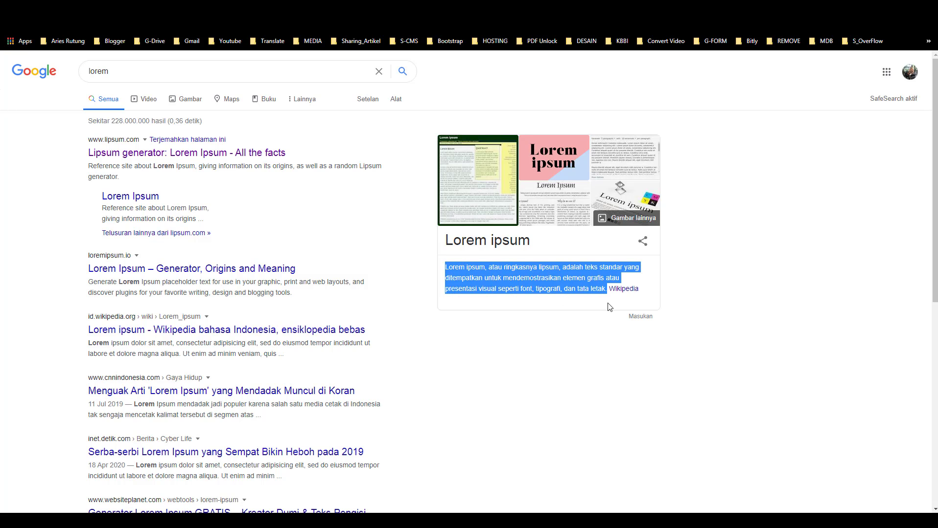
pyautogui.rightClick(581, 278)
pyautogui.click(592, 287)
pyautogui.hotkey('ctrl', 'shift', 'Tab')
pyautogui.hotkey('ctrl', 'v')
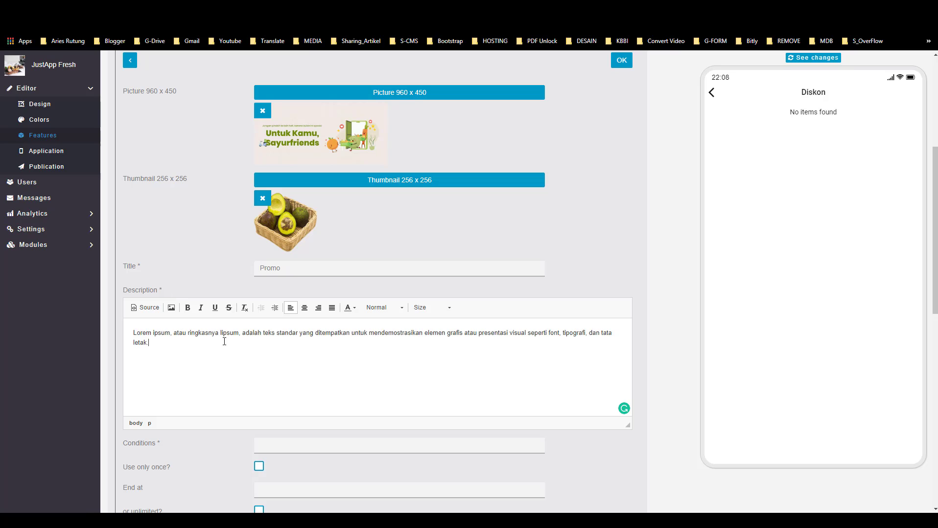
# - Set the discount's conditions to "Pembelian 5 paket ke atas" and enable the use only once option
pyautogui.scroll(-2, 249, 384)
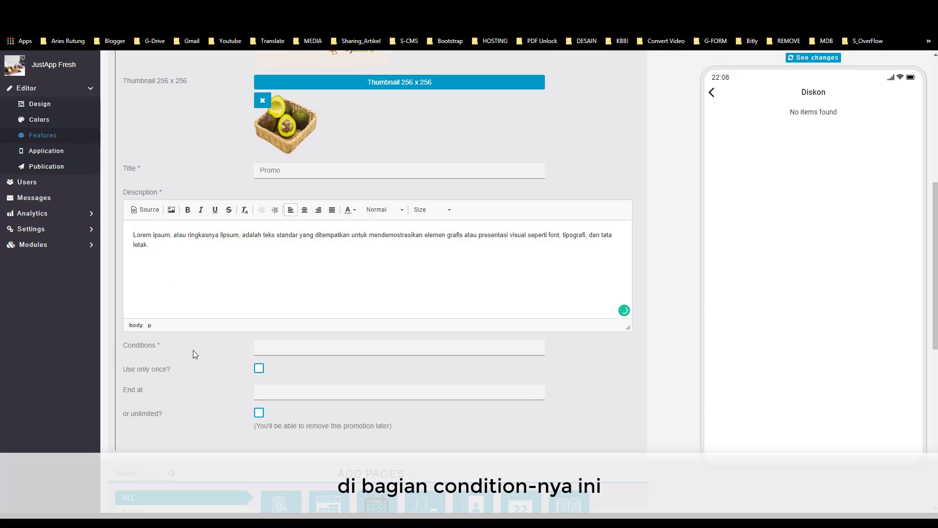
pyautogui.scroll(2, 189, 337)
pyautogui.scroll(-1, 278, 401)
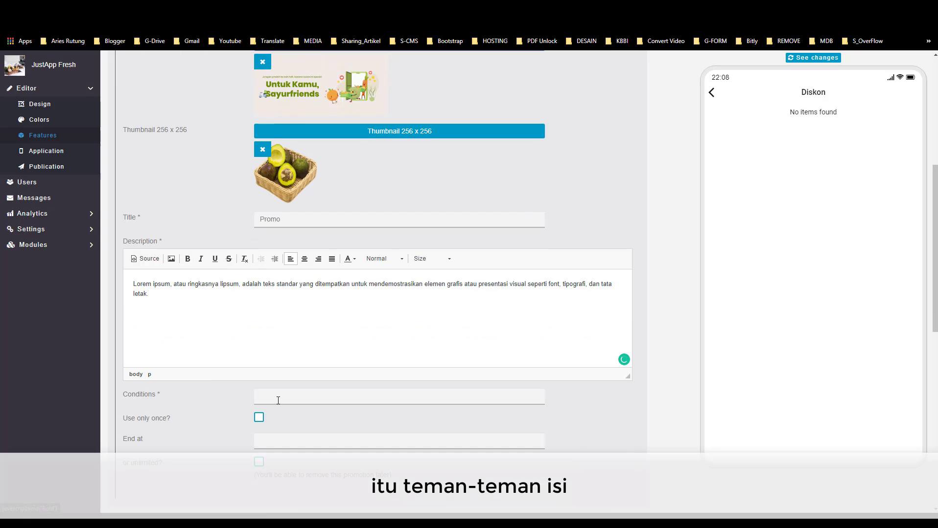
pyautogui.scroll(2, 207, 356)
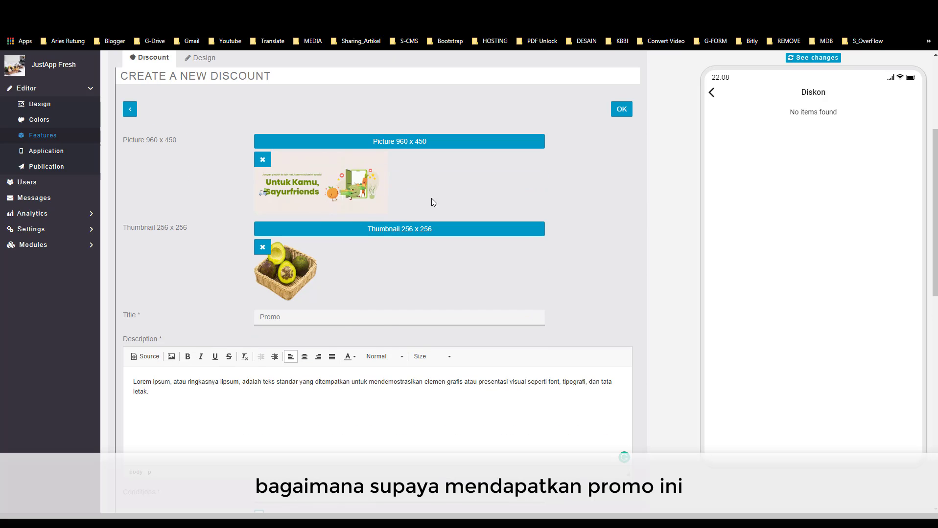
pyautogui.scroll(-3, 251, 206)
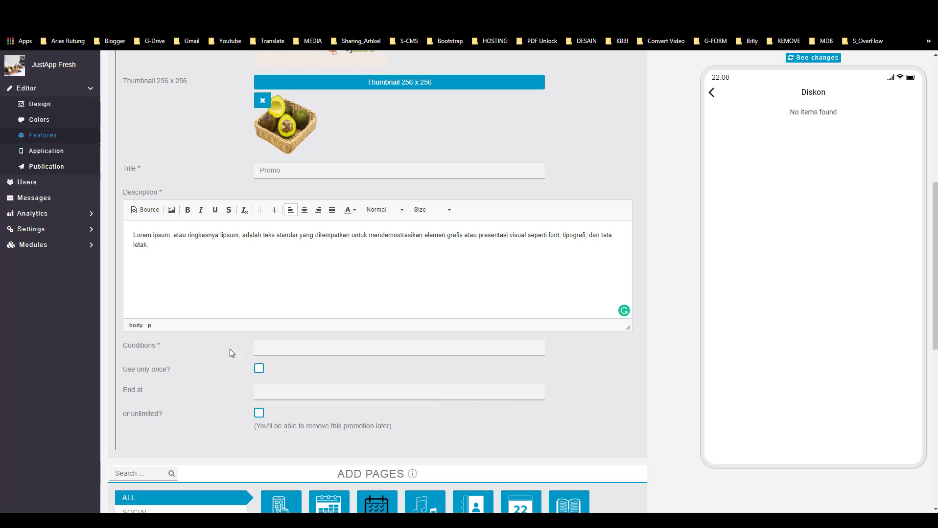
pyautogui.click(261, 352)
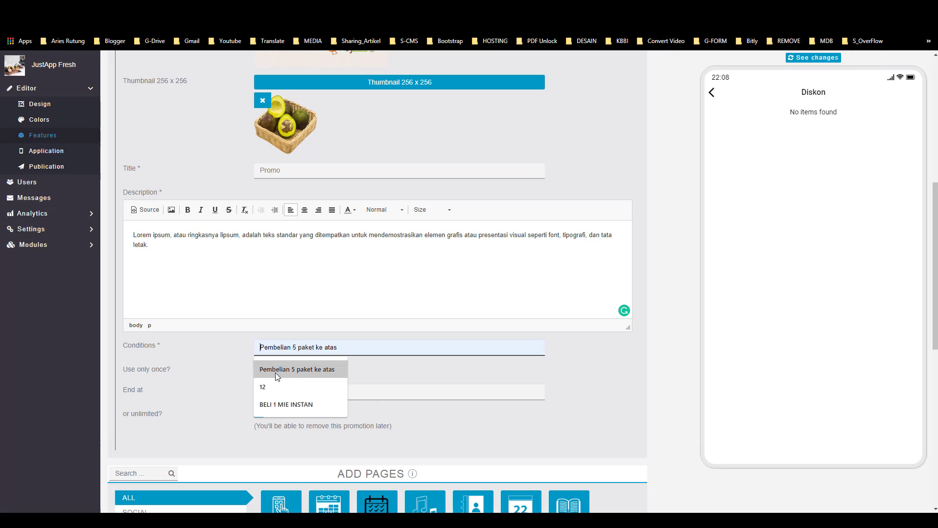
pyautogui.click(318, 370)
pyautogui.scroll(-1, 318, 370)
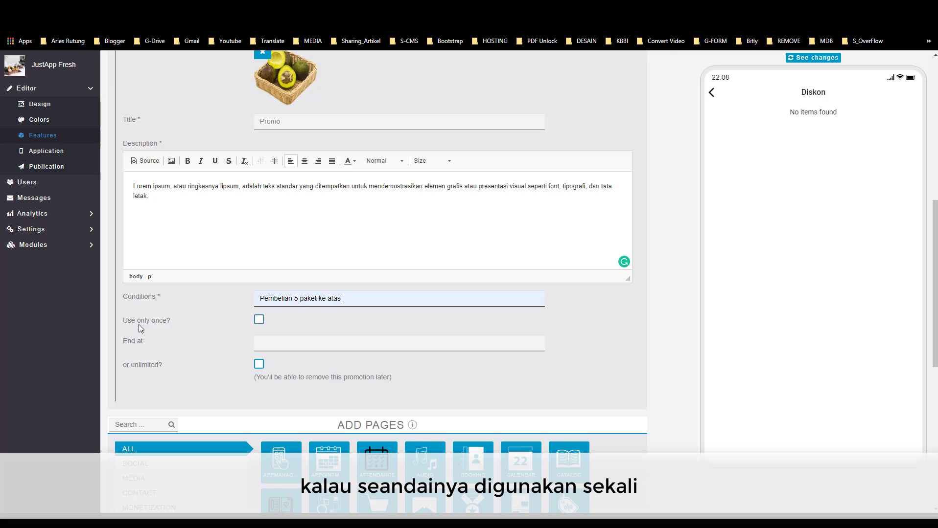
pyautogui.click(260, 320)
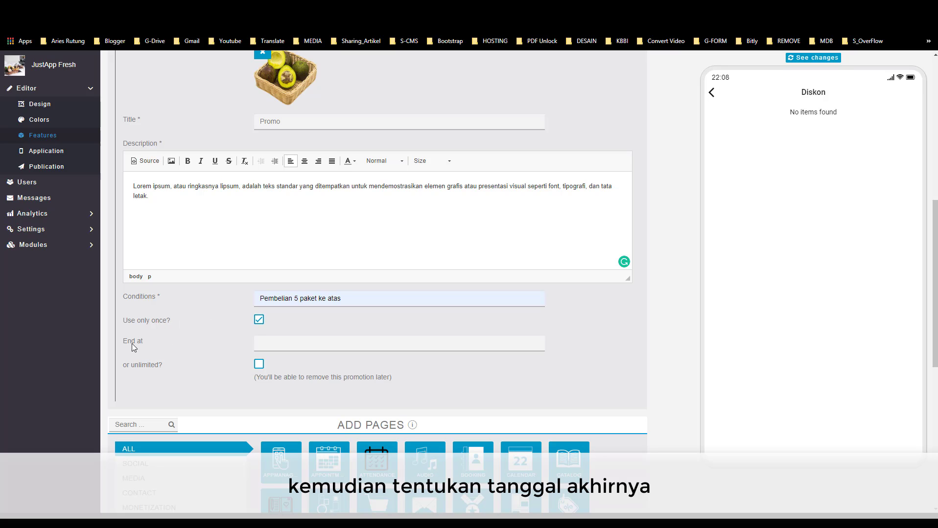
# - Set the discount's end date to 2020-11-30 and save the discount
pyautogui.click(268, 345)
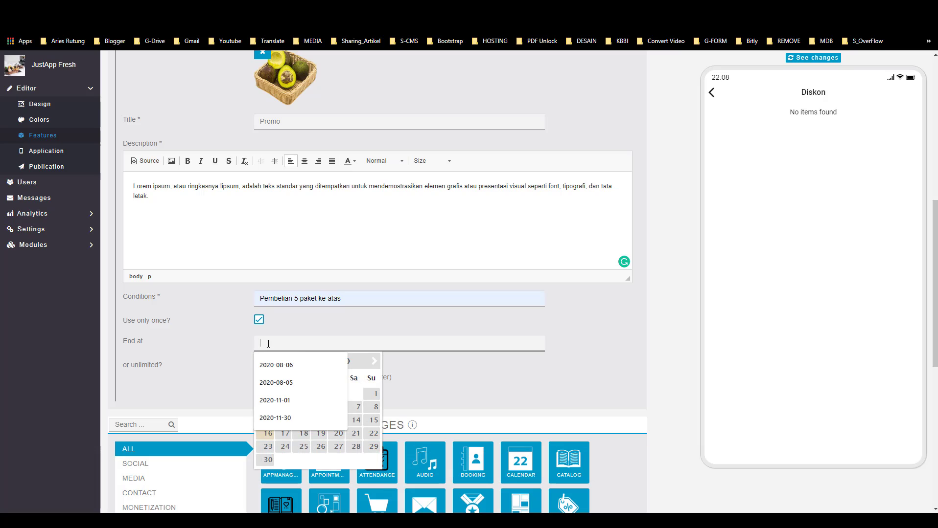
pyautogui.click(268, 461)
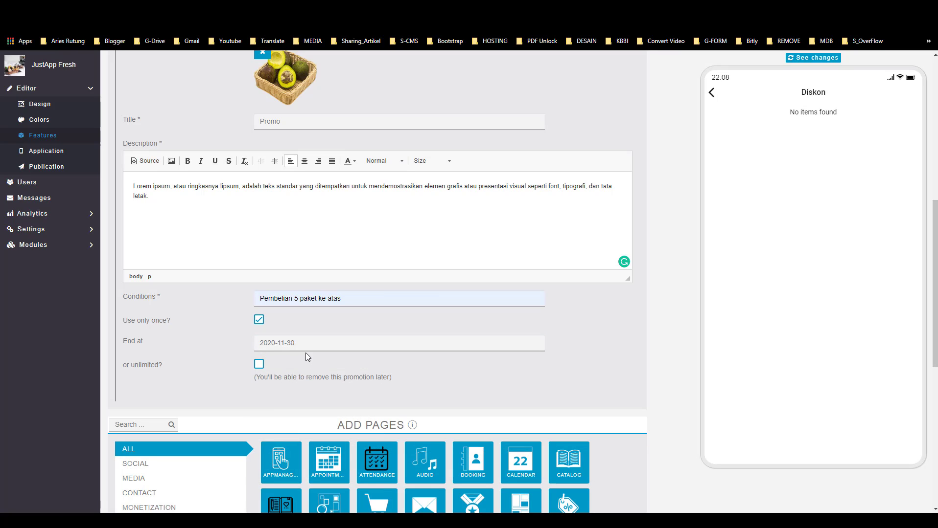
pyautogui.scroll(5, 630, 180)
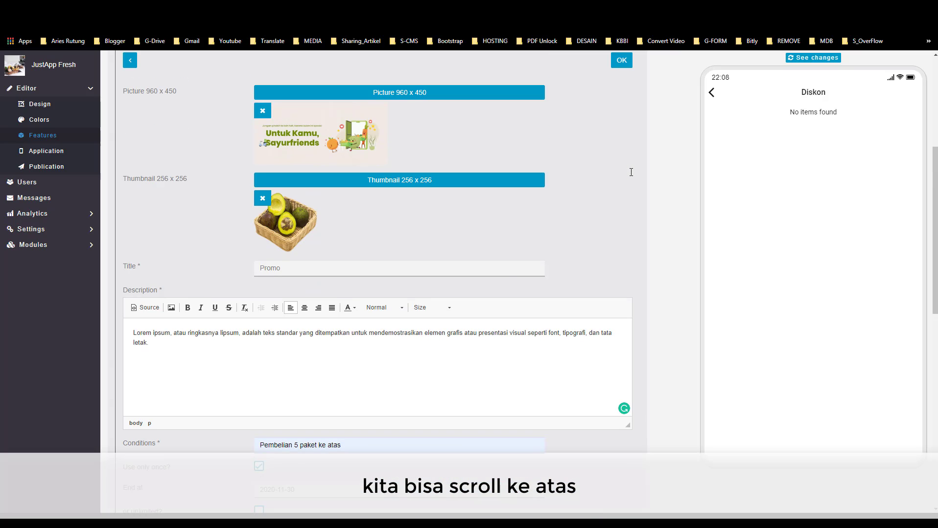
pyautogui.click(621, 158)
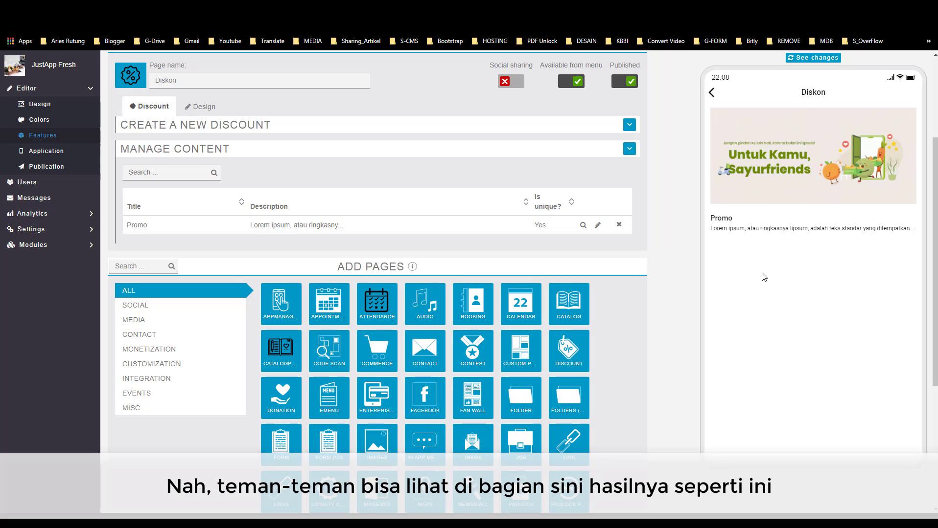
# - Start a second discount on the Diskon page and upload promo2 as its 960 x 450 picture
pyautogui.scroll(1, 325, 195)
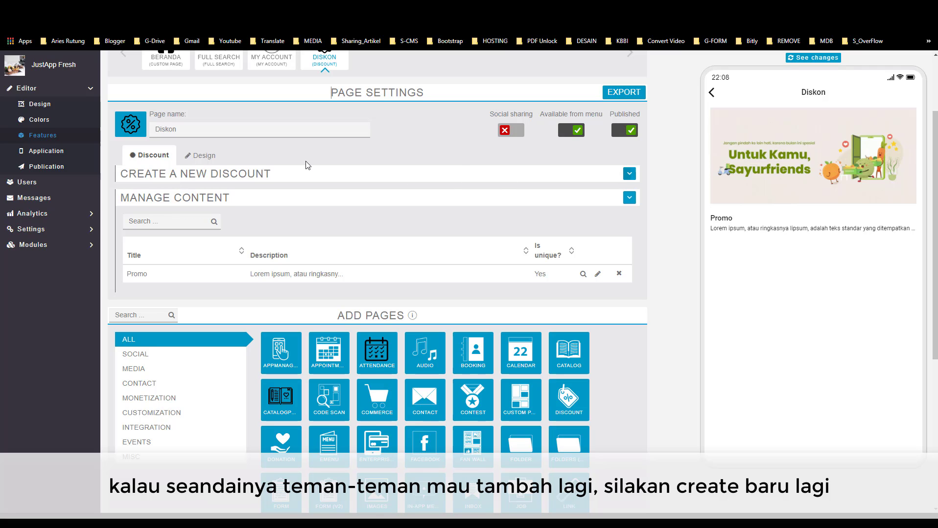
pyautogui.click(630, 174)
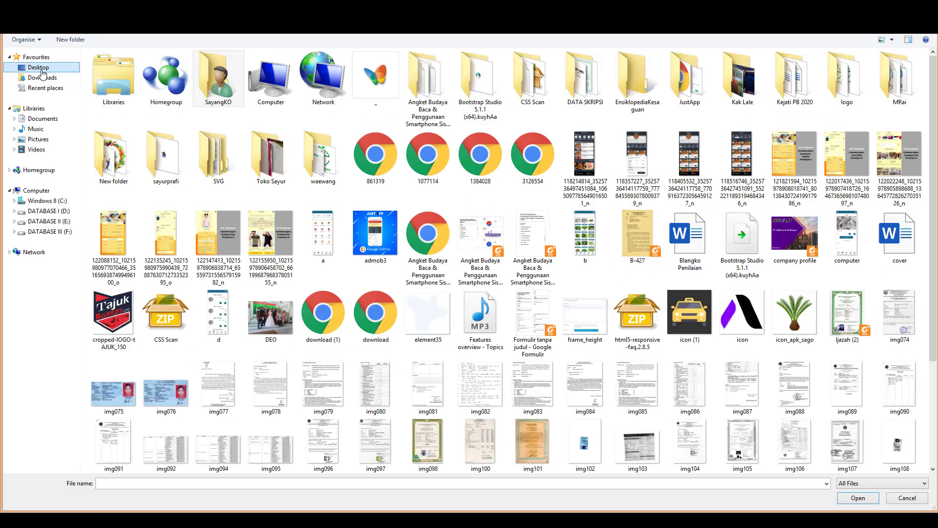
pyautogui.doubleClick(637, 83)
pyautogui.doubleClick(163, 81)
pyautogui.doubleClick(219, 79)
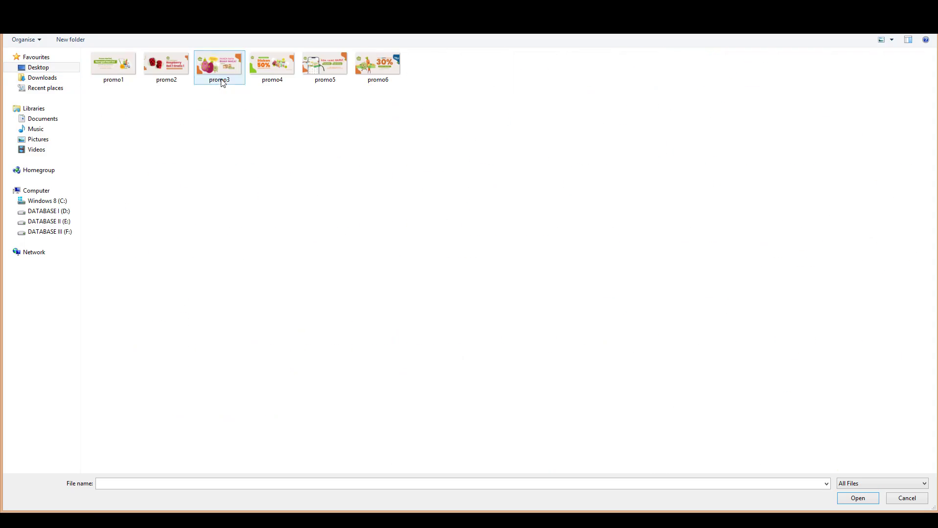
pyautogui.doubleClick(220, 79)
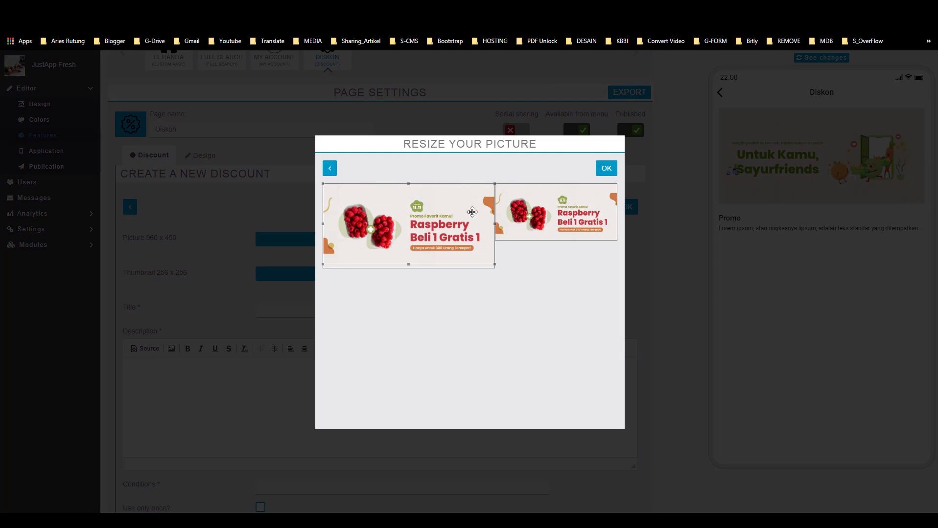
pyautogui.click(605, 168)
pyautogui.click(423, 332)
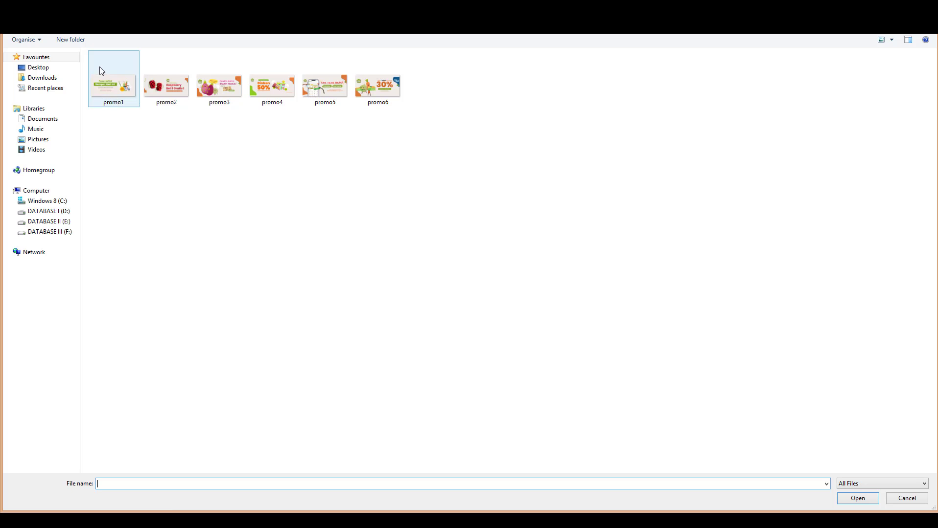
pyautogui.click(42, 78)
pyautogui.scroll(-15, 901, 152)
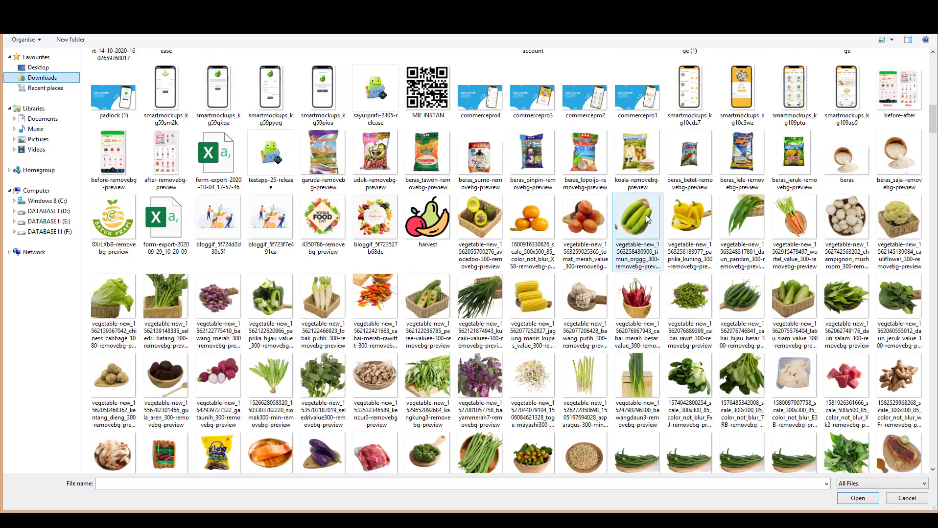
pyautogui.doubleClick(645, 215)
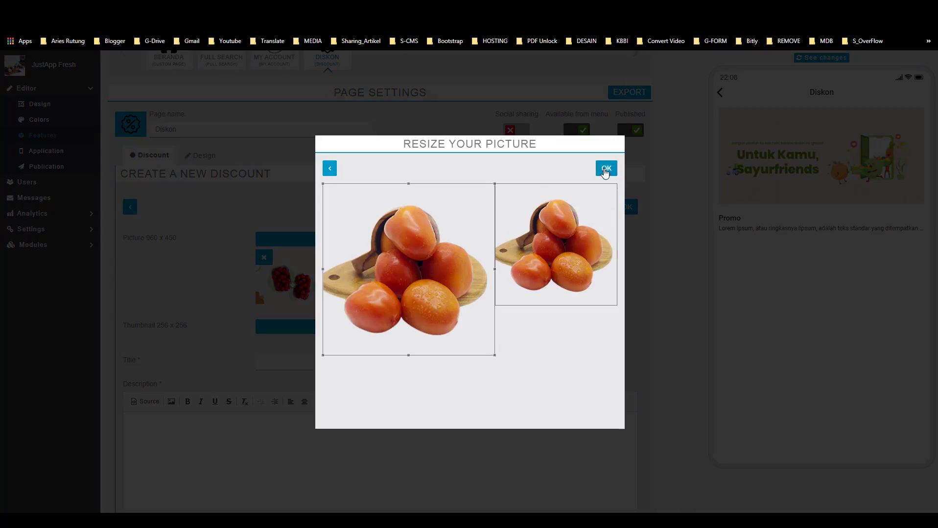
pyautogui.click(605, 168)
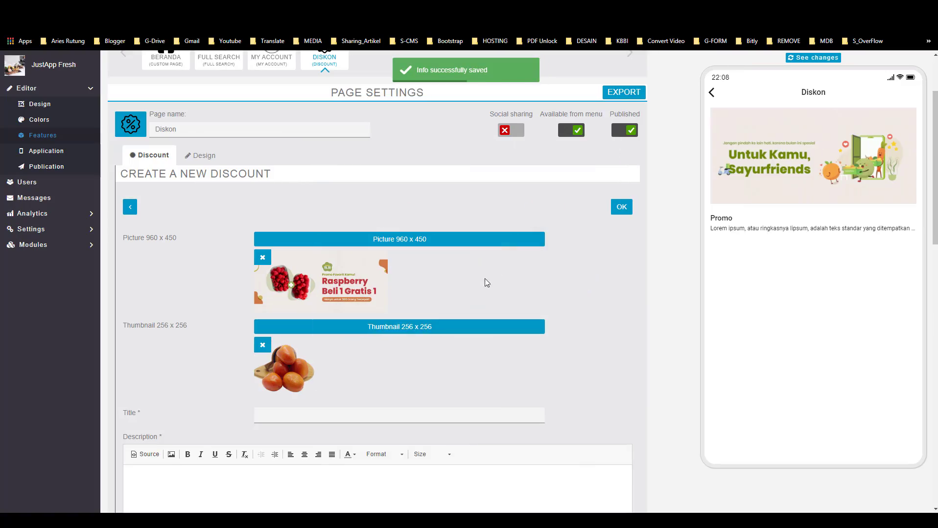
# - Title the second discount Promo Akhir Tahun and paste the copied Lorem ipsum paragraph into its description
pyautogui.scroll(-2, 484, 279)
pyautogui.click(348, 319)
pyautogui.write('Promo')
pyautogui.click(287, 356)
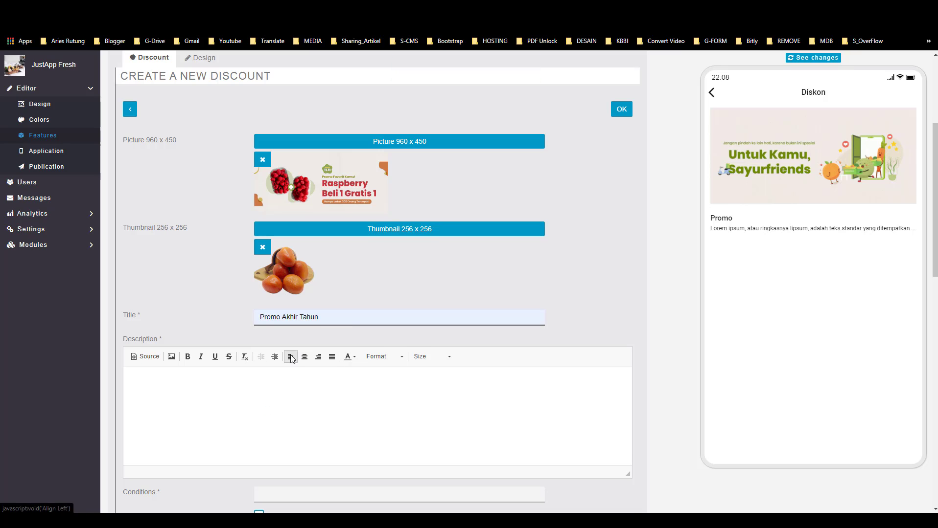
pyautogui.scroll(-2, 215, 285)
pyautogui.click(215, 285)
pyautogui.write('Lorem ipsum, atau ringkasnya lipsum, adalah teks standar yang ditempatkan untuk mendemostrasikan elemen grafis atau presentasi visual seperti font, tipografi, dan tata letak.')
# - Set the second discount's conditions to "Pembelian 10 paket ke atas"
pyautogui.scroll(-4, 221, 282)
pyautogui.click(294, 201)
pyautogui.click(300, 225)
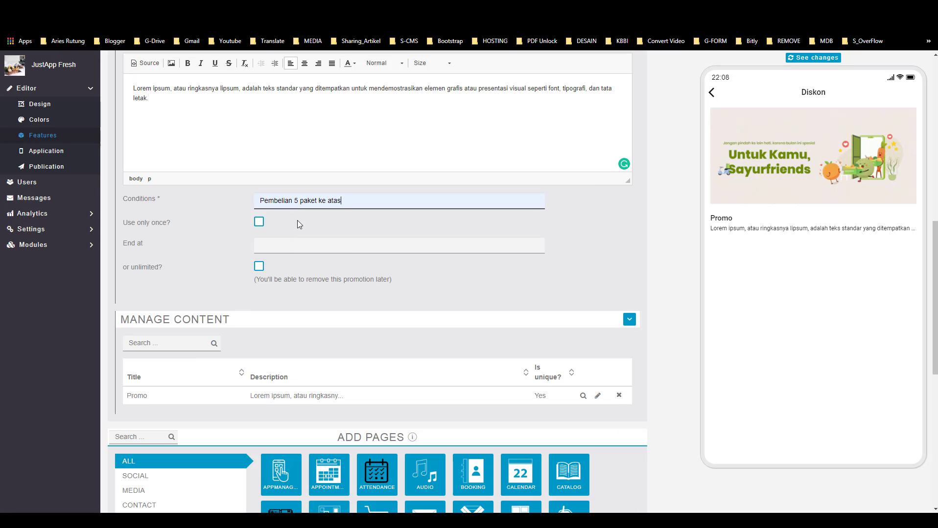
pyautogui.press('BackSpace')
pyautogui.write('10')
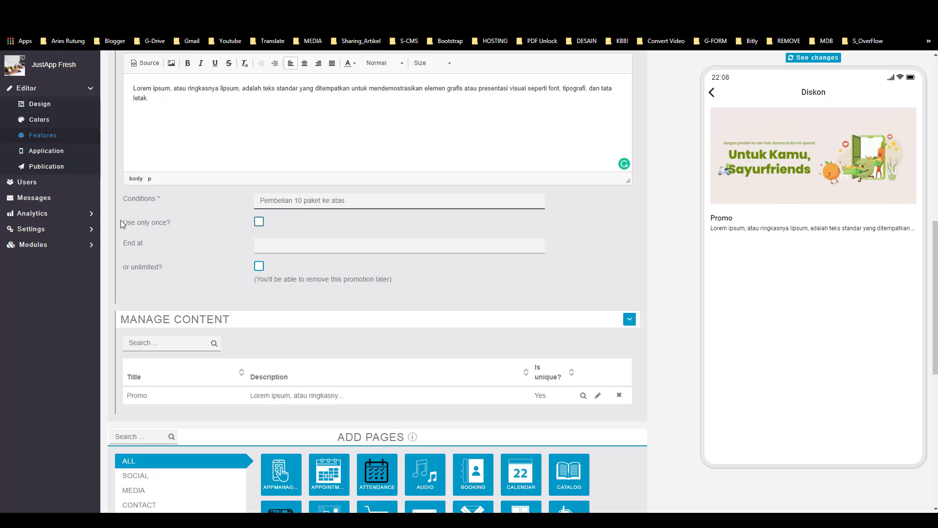
# - Make the second discount unlimited and save it
pyautogui.click(259, 266)
pyautogui.scroll(6, 638, 238)
pyautogui.click(621, 109)
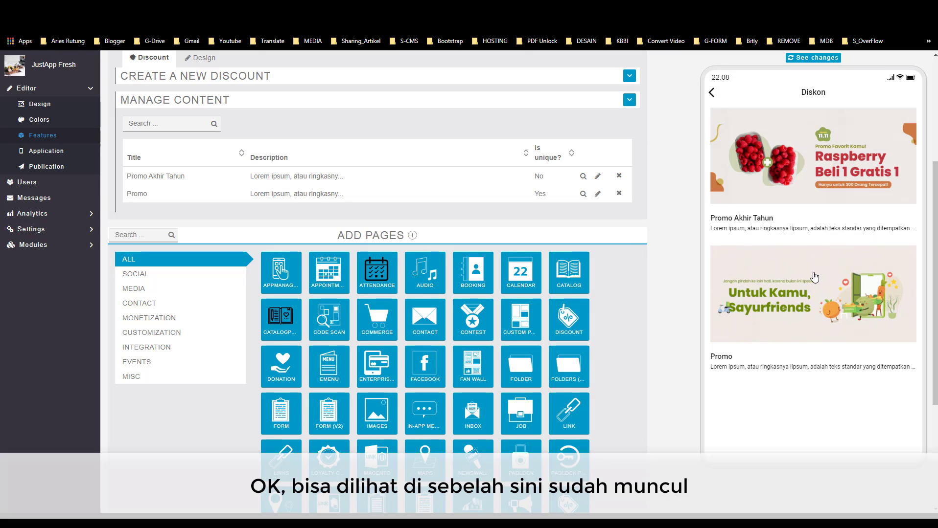
# - Add a Commerce page to the app and name it Belanja
pyautogui.scroll(2, 446, 149)
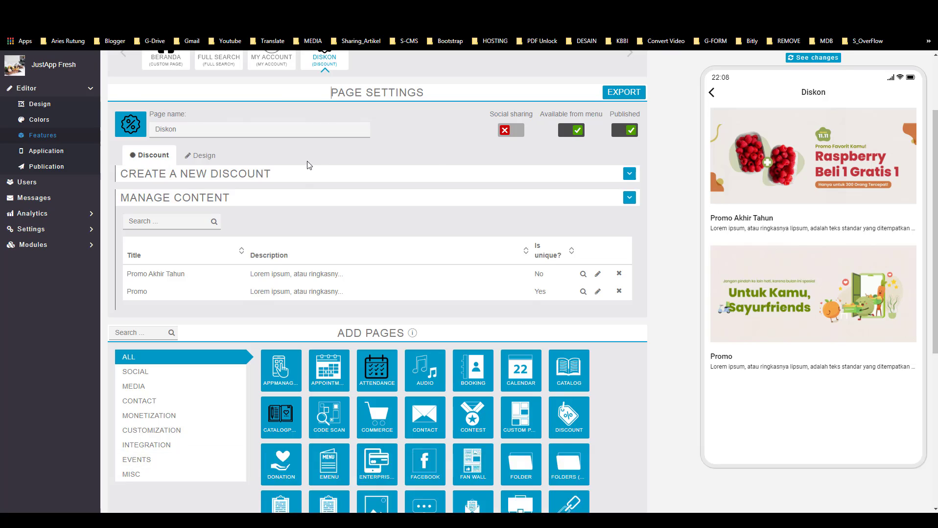
pyautogui.scroll(2, 298, 166)
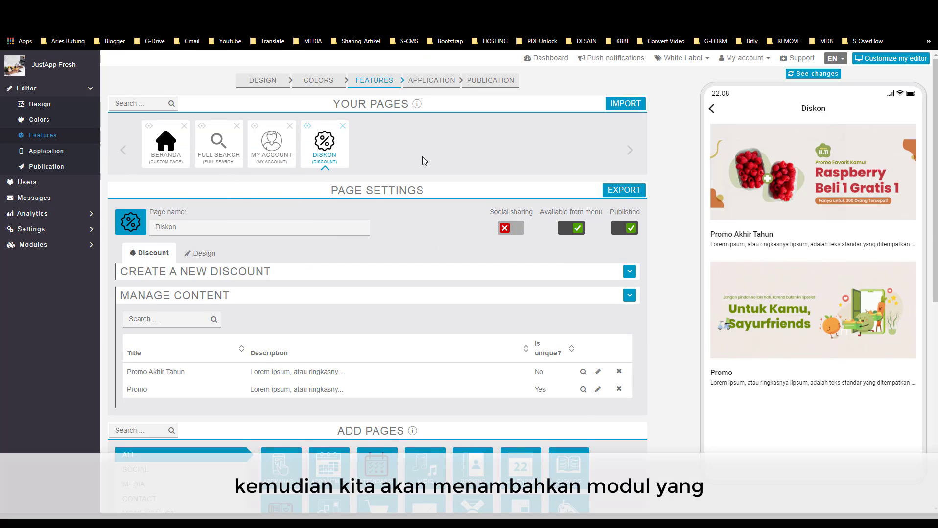
pyautogui.scroll(-4, 494, 216)
pyautogui.scroll(-2, 493, 218)
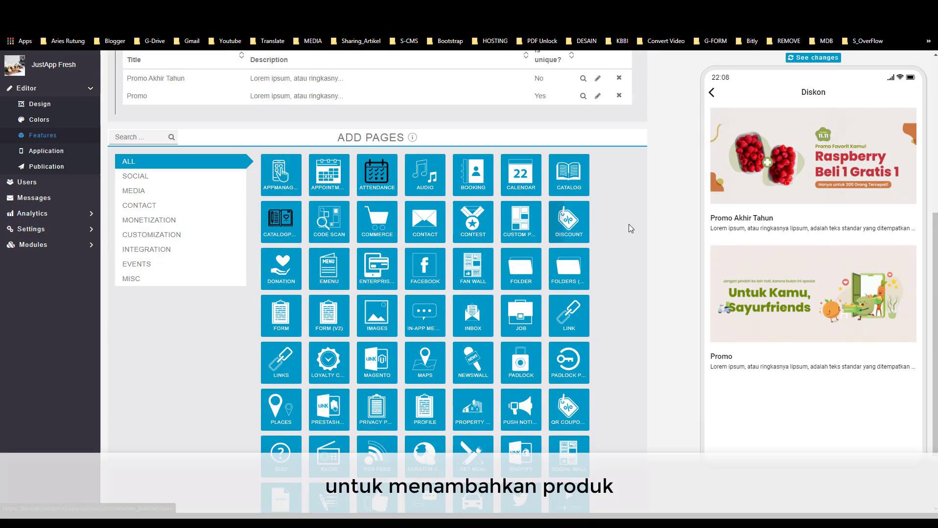
pyautogui.click(385, 229)
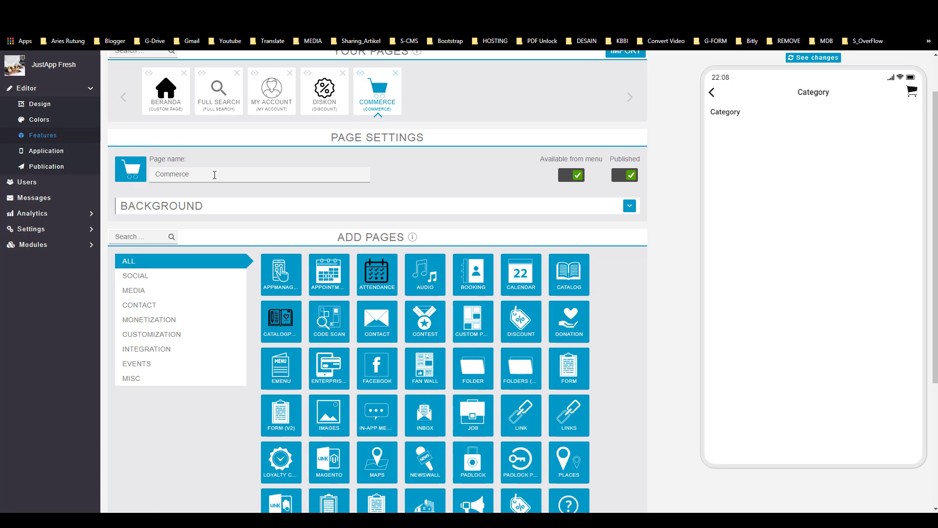
pyautogui.moveTo(215, 175); pyautogui.dragTo(151, 174)
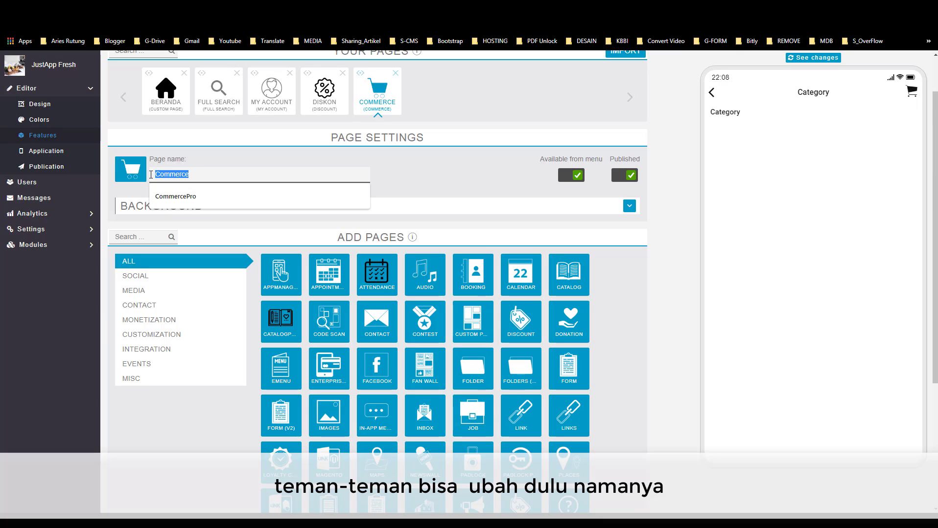
pyautogui.write('Bel')
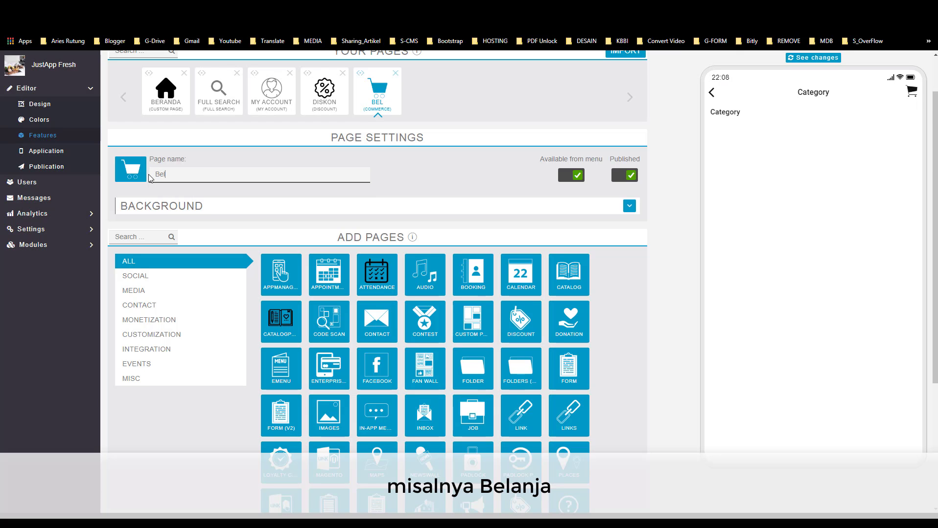
pyautogui.write('anja')
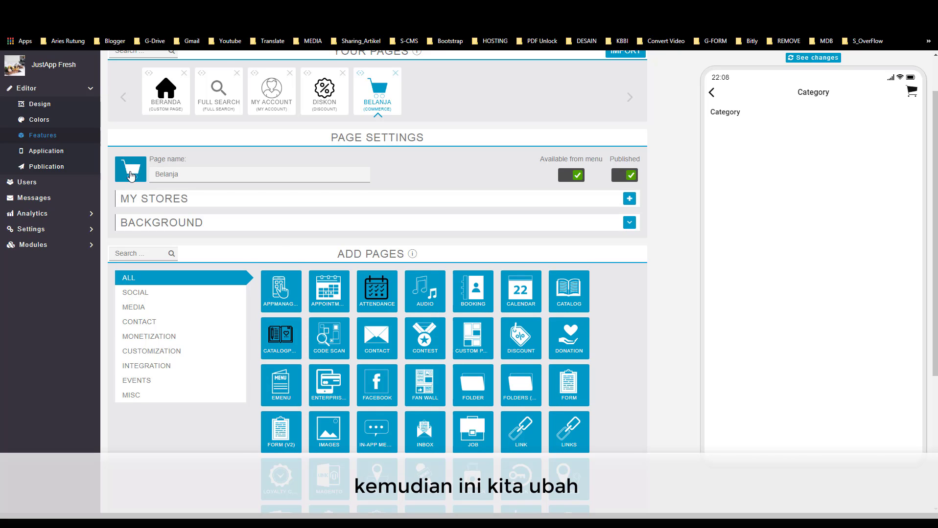
# - Upload the bag (1) image as a new icon for the Belanja page
pyautogui.click(128, 169)
pyautogui.click(867, 112)
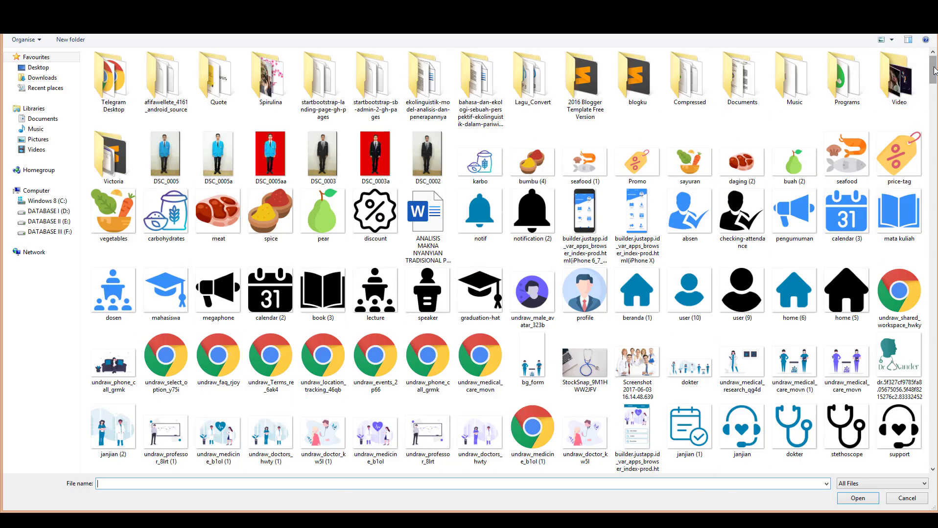
pyautogui.moveTo(934, 71); pyautogui.dragTo(934, 152)
pyautogui.click(488, 295)
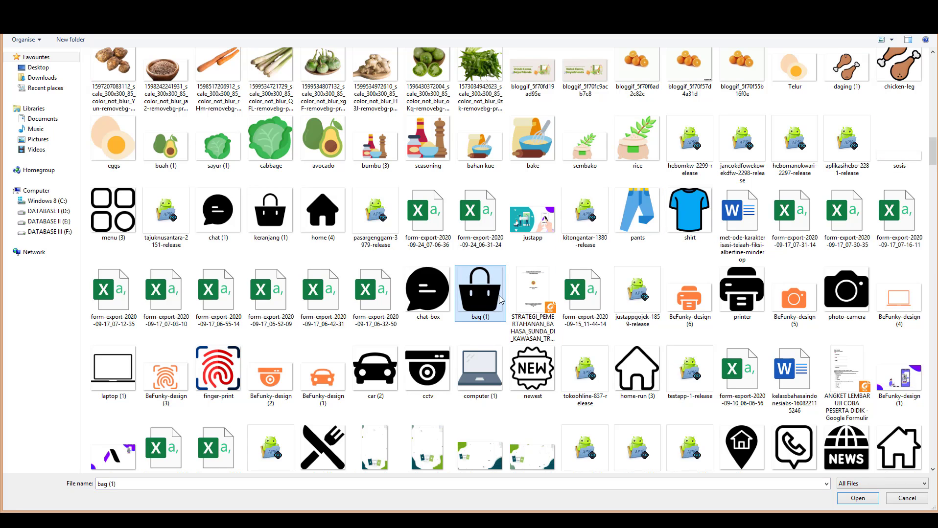
pyautogui.click(857, 499)
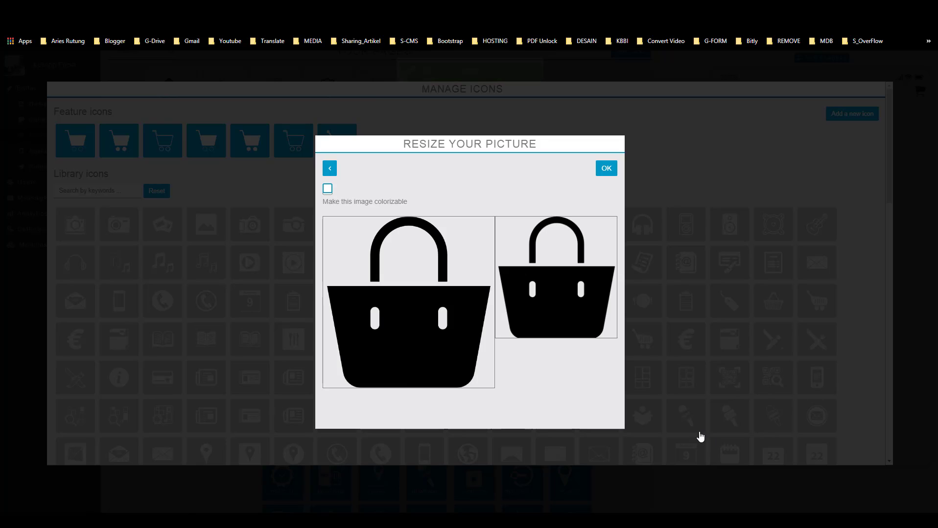
pyautogui.click(606, 169)
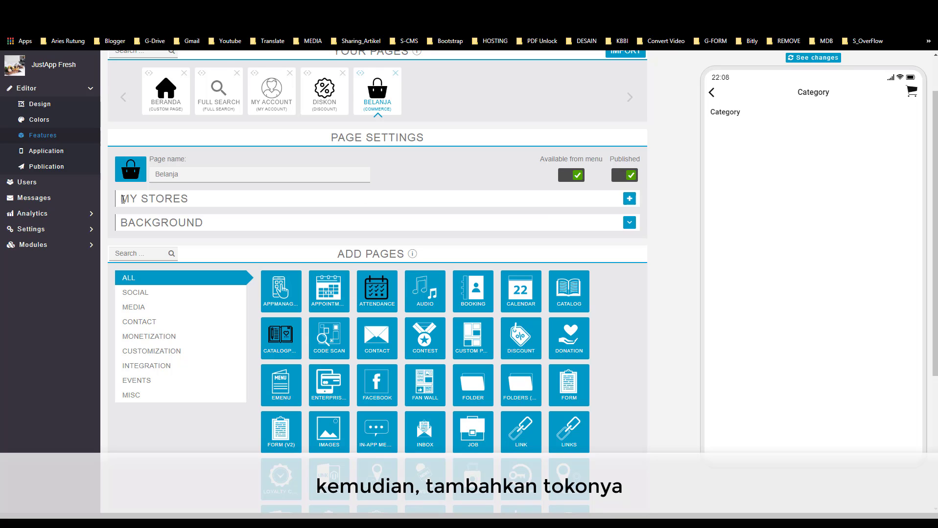
# - Add a store to the Belanja page, fill its details from the saved address and name it JustApp Fresh
pyautogui.click(629, 199)
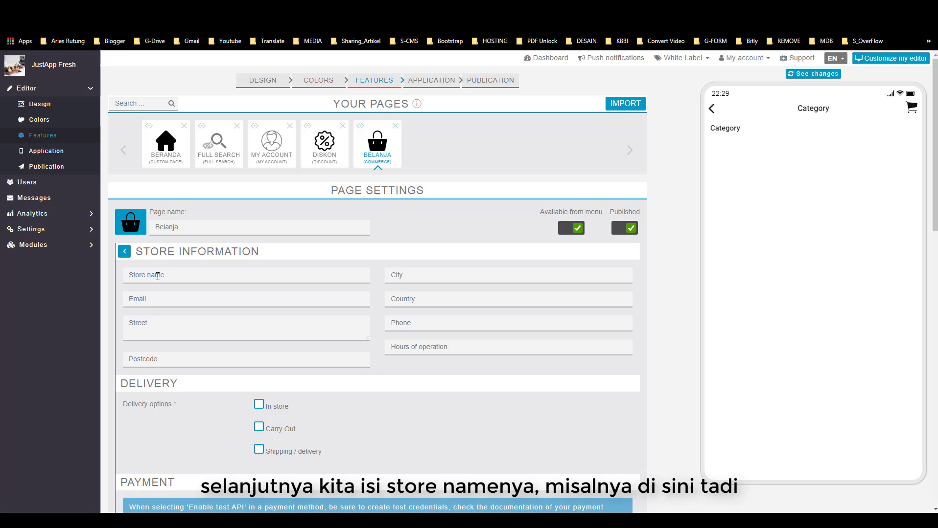
pyautogui.click(166, 275)
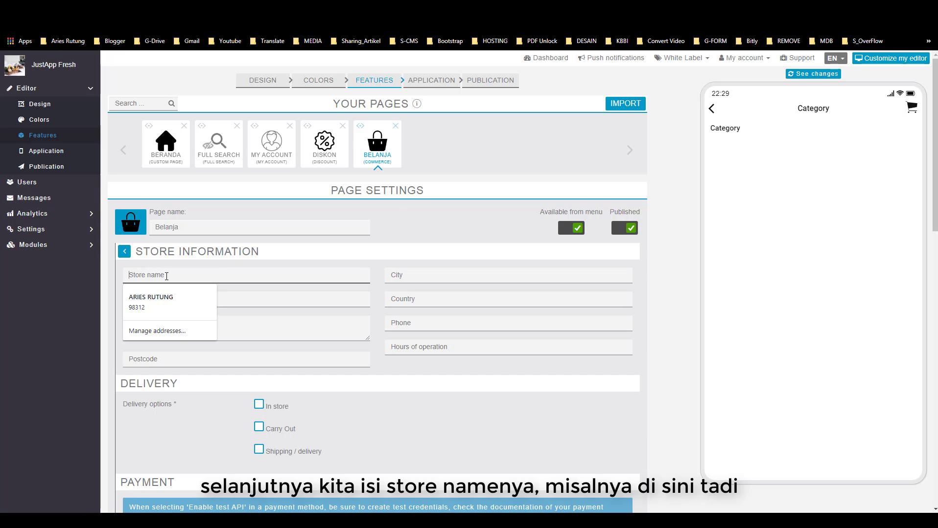
pyautogui.click(157, 305)
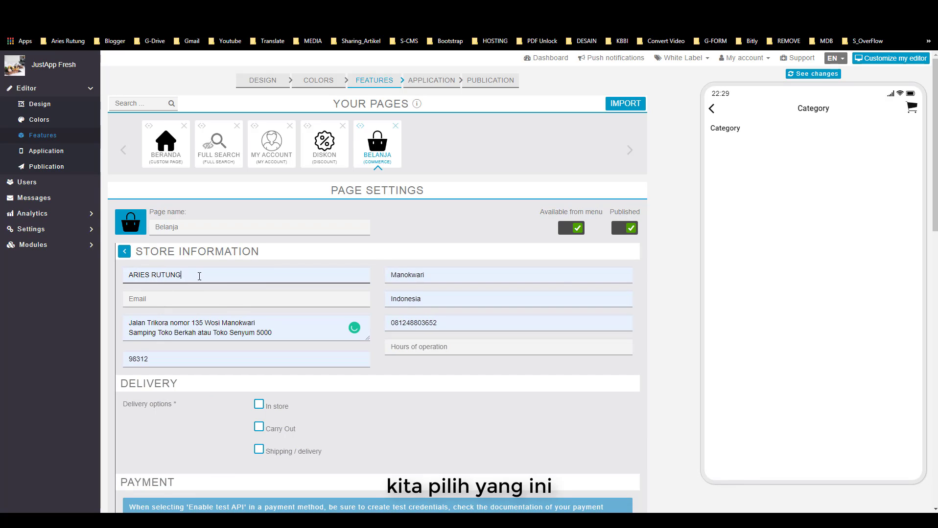
pyautogui.moveTo(200, 276); pyautogui.dragTo(120, 273)
pyautogui.write('JustApp Fresh')
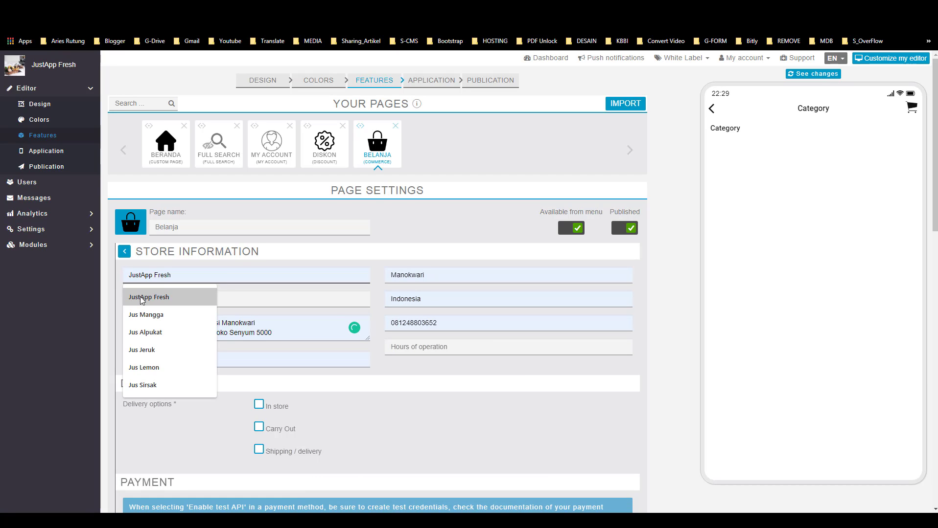
pyautogui.click(142, 297)
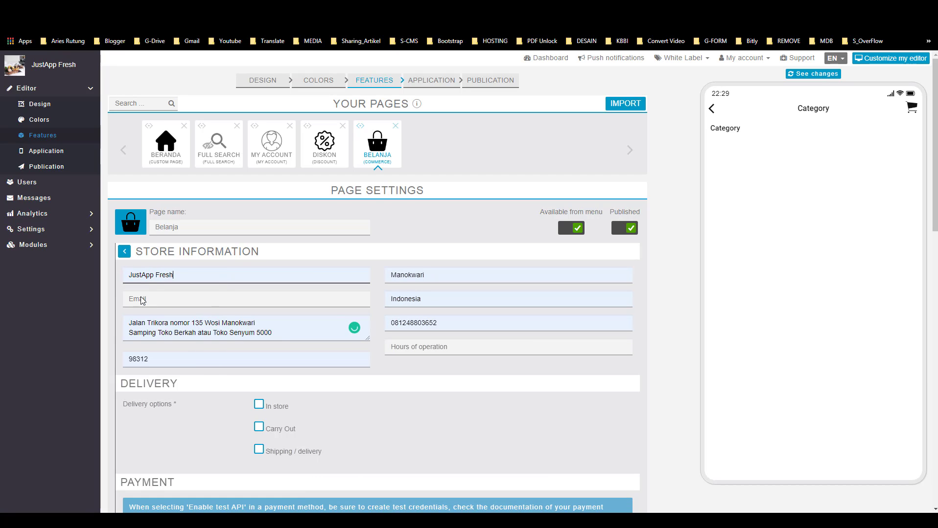
# - Fill in the store's e-mail address and set its hours of operation to 12
pyautogui.click(160, 300)
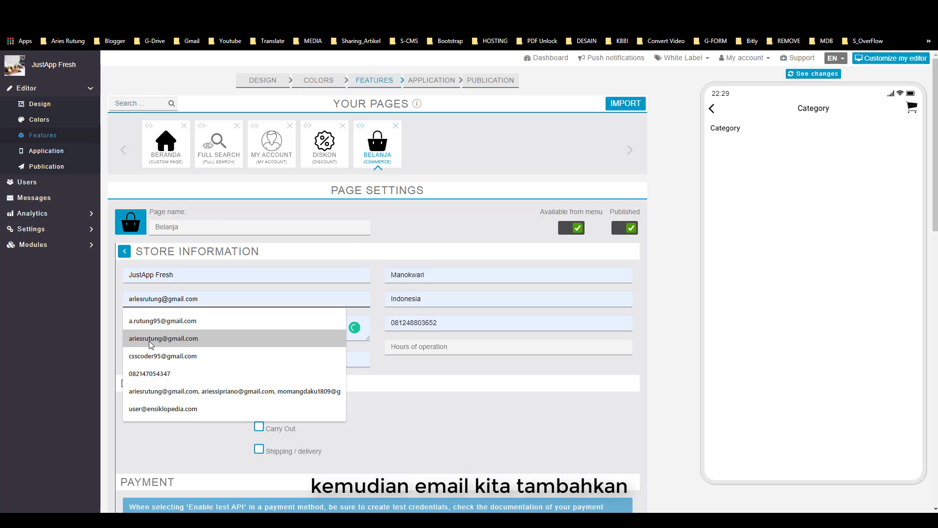
pyautogui.click(151, 340)
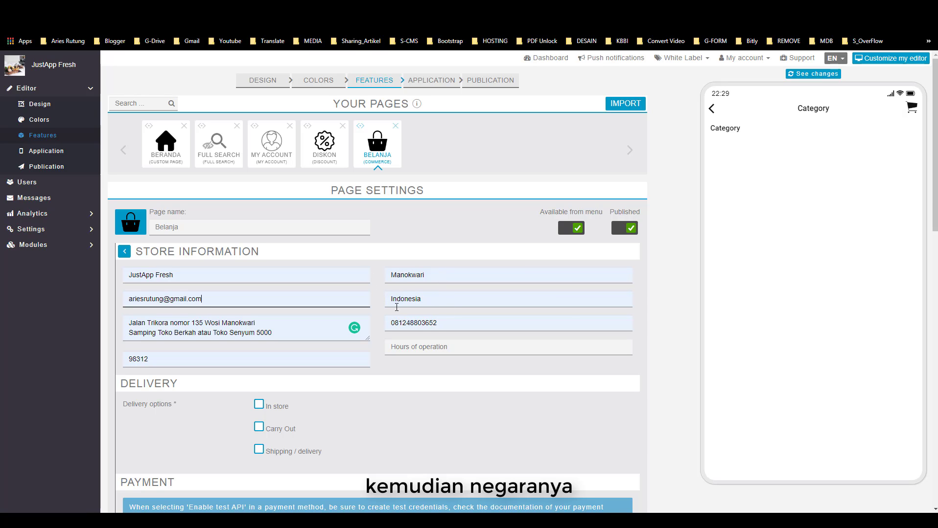
pyautogui.click(440, 347)
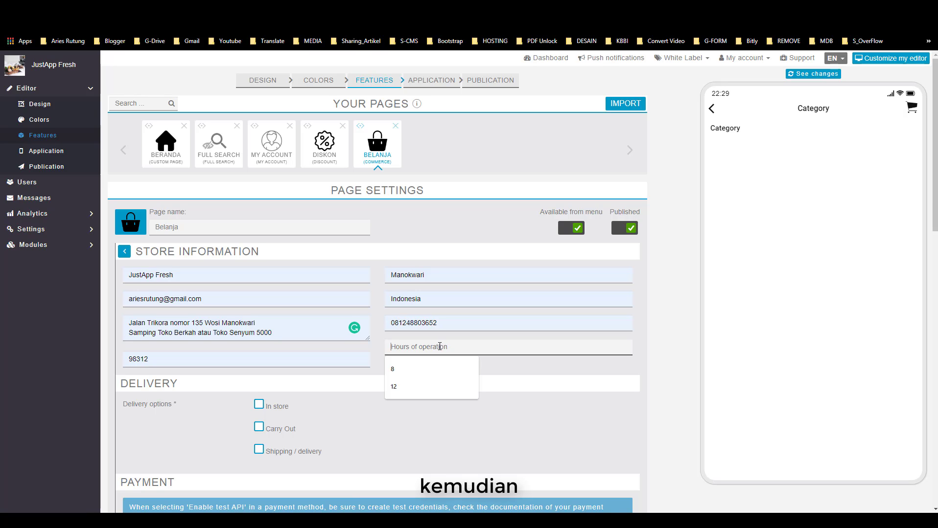
pyautogui.click(394, 388)
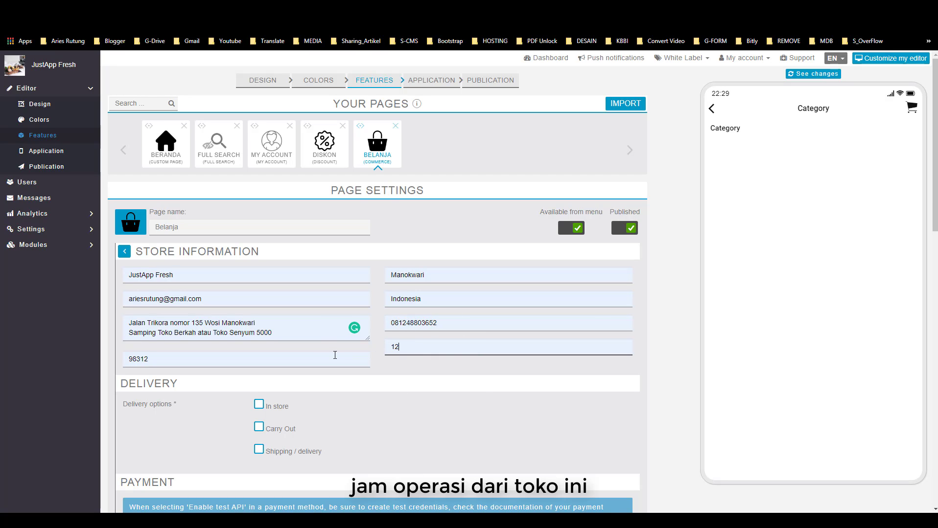
# - Enable the In store, Carry Out and Shipping / delivery options for the store
pyautogui.scroll(-1, 349, 354)
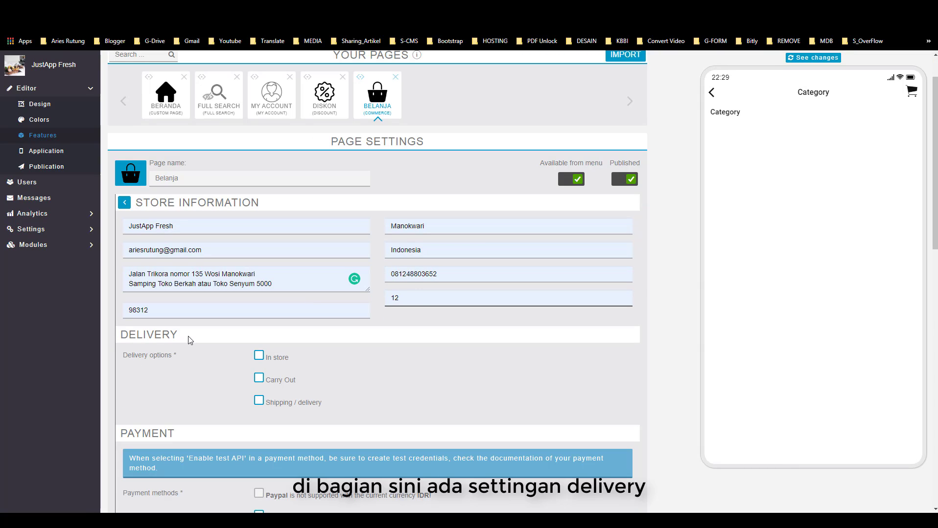
pyautogui.click(259, 356)
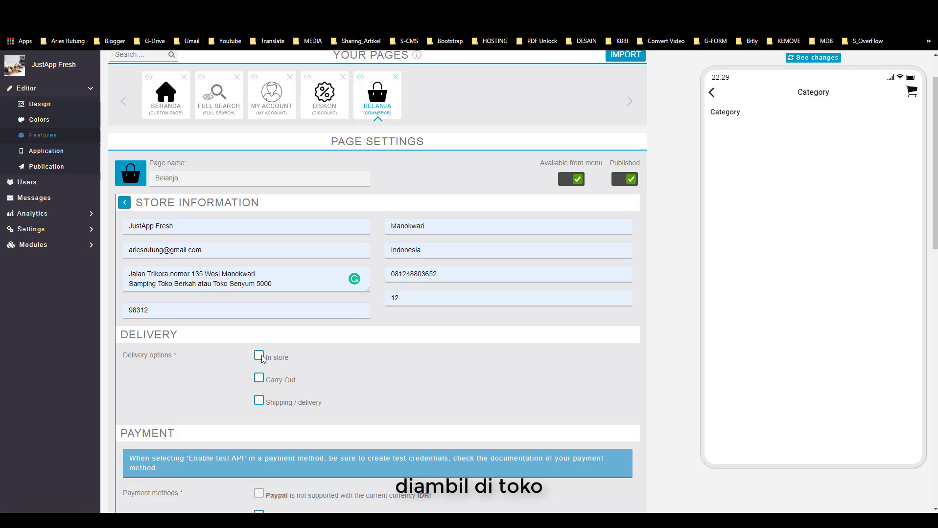
pyautogui.click(259, 379)
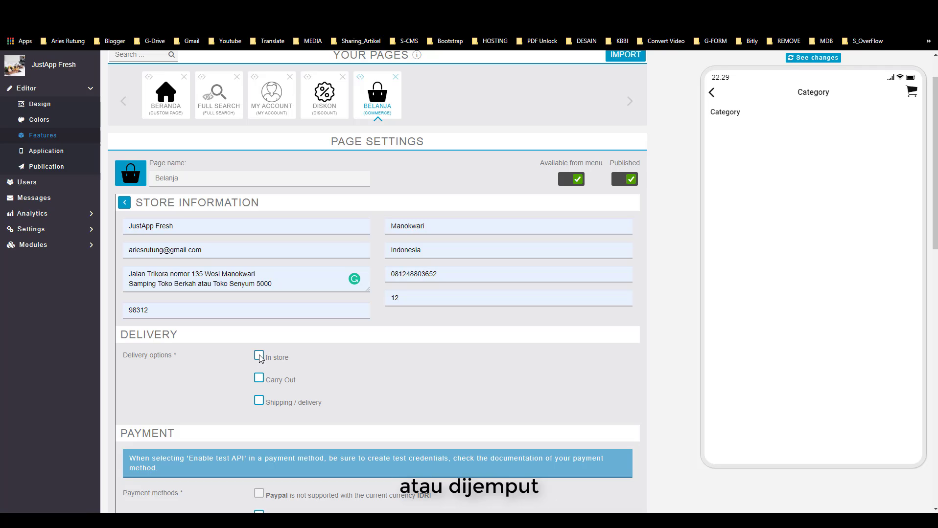
pyautogui.click(259, 357)
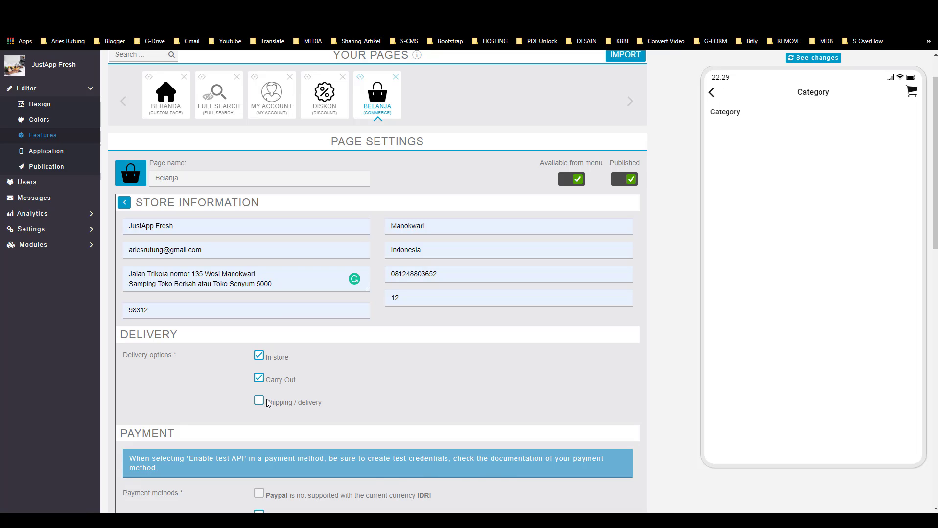
pyautogui.click(259, 401)
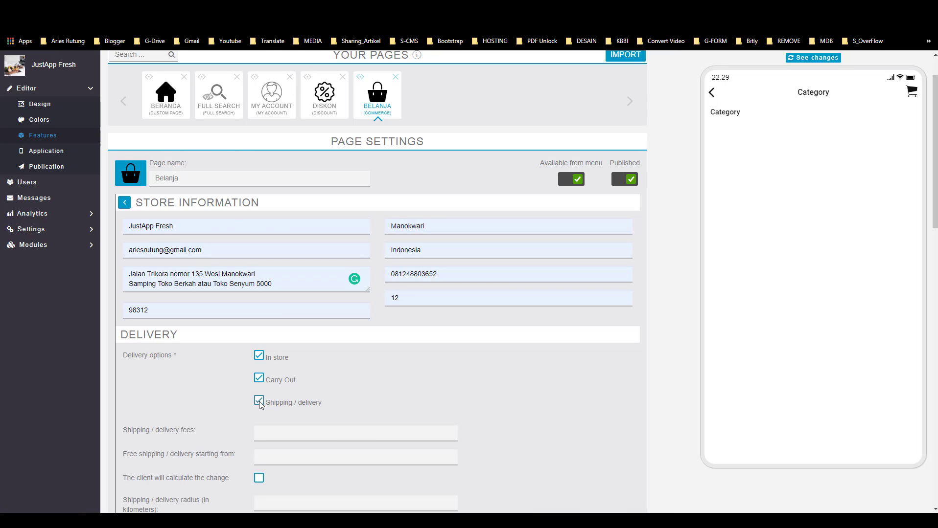
# - Examine the Google Maps JavaScript API Key entry in the app's API key settings
pyautogui.scroll(-3, 260, 332)
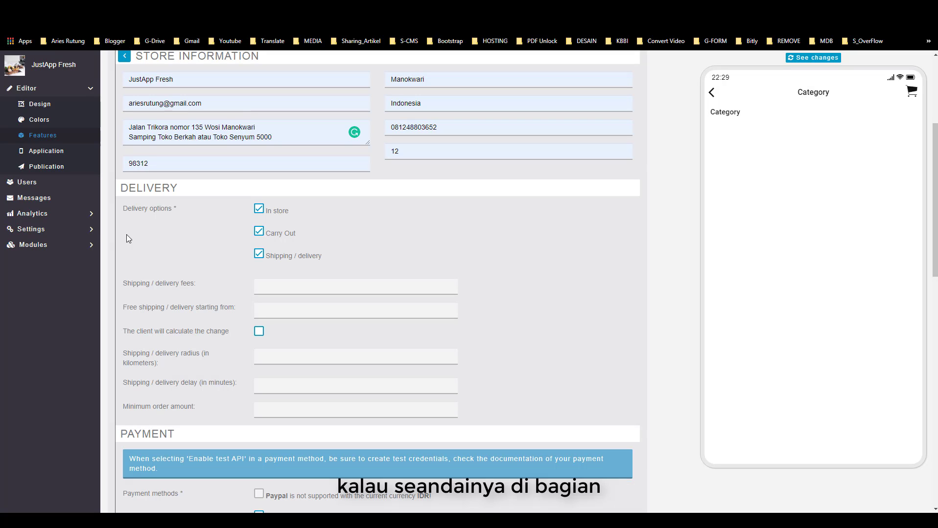
pyautogui.click(53, 230)
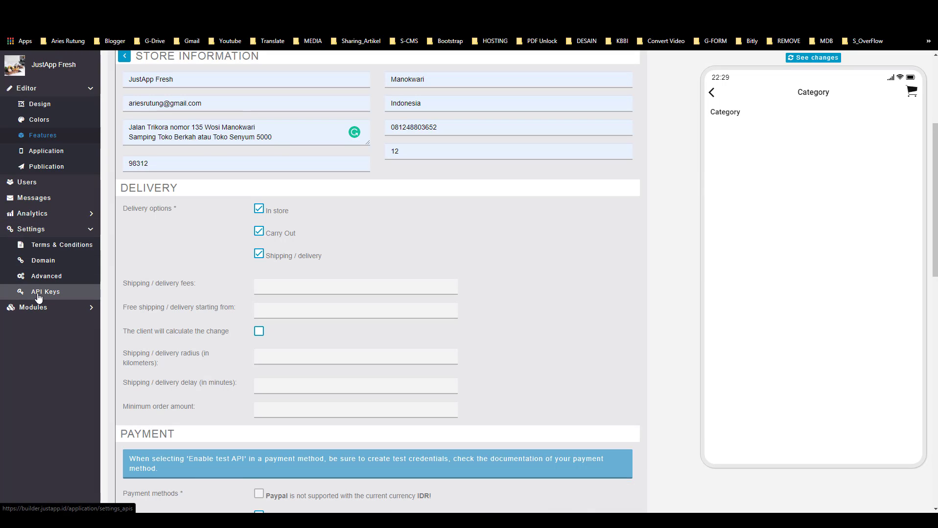
pyautogui.click(40, 293)
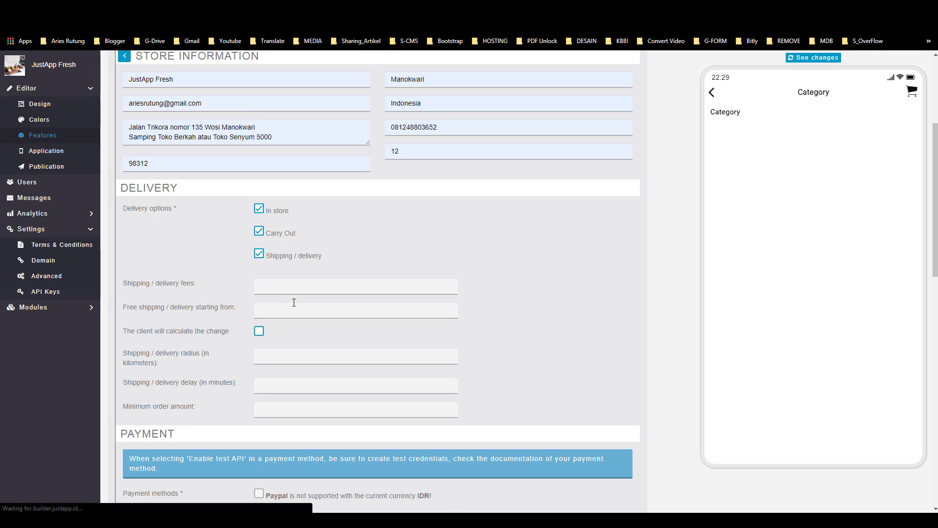
pyautogui.scroll(-5, 123, 330)
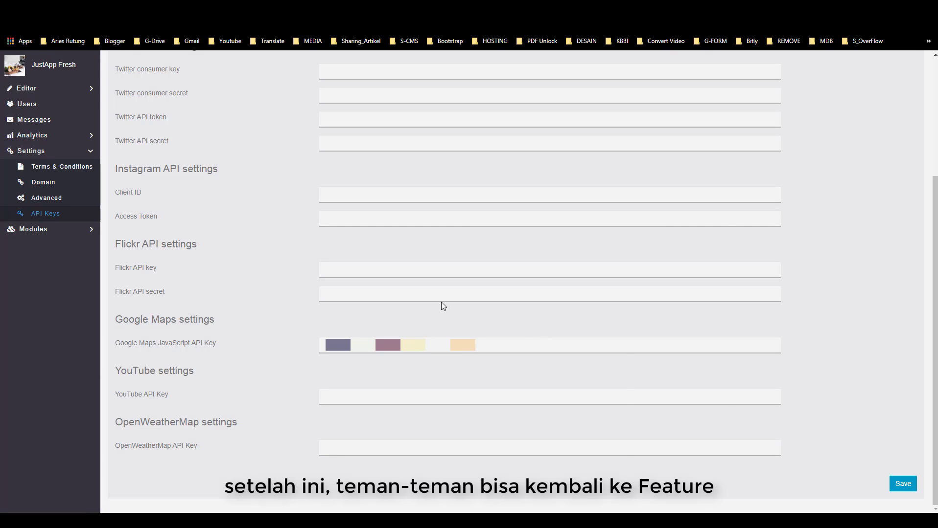
# - Return to the app's features and reopen the store settings of the Belanja page
pyautogui.click(80, 90)
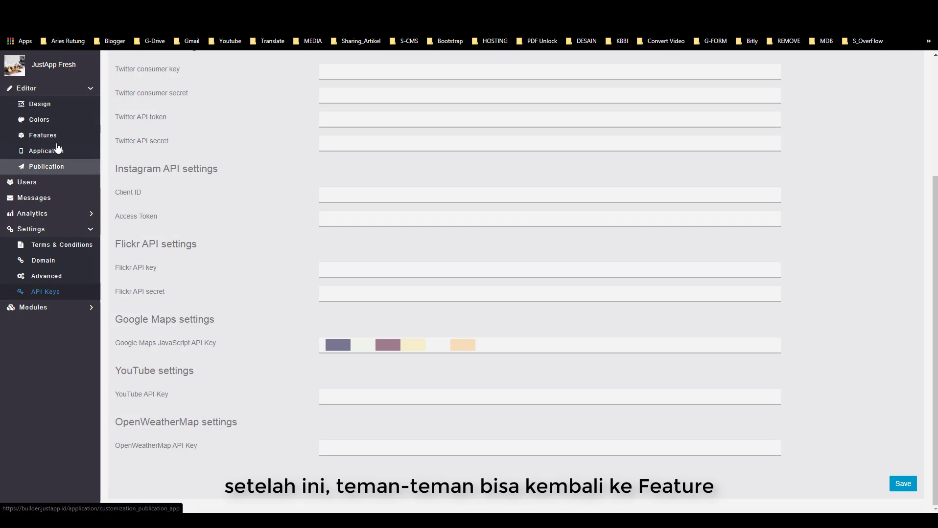
pyautogui.click(68, 138)
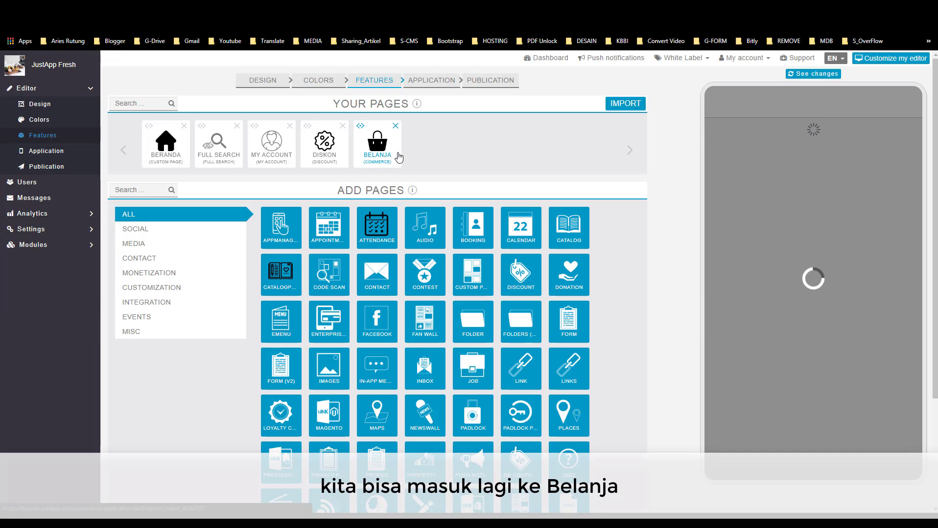
pyautogui.click(380, 146)
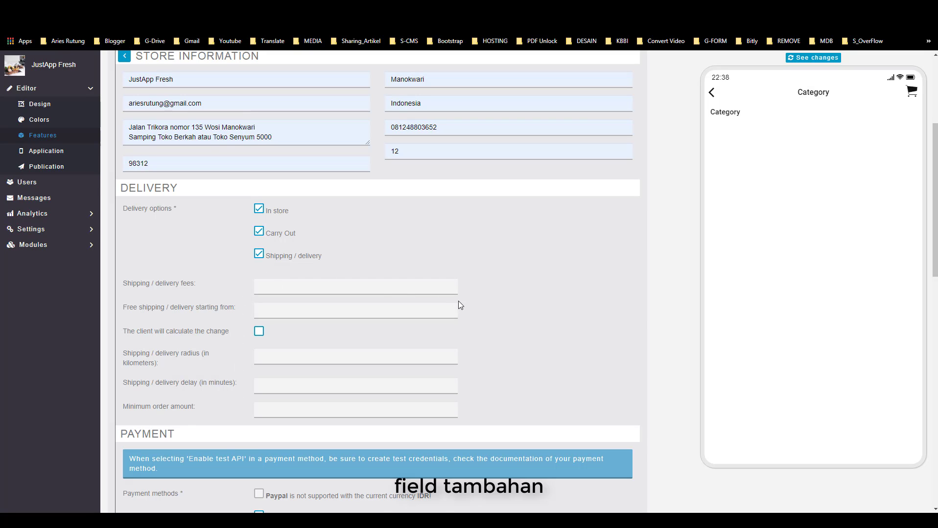
# - Set the delivery fees to 20000 and free delivery starting from 20kg/5km, and let the client calculate the change
pyautogui.scroll(-1, 234, 232)
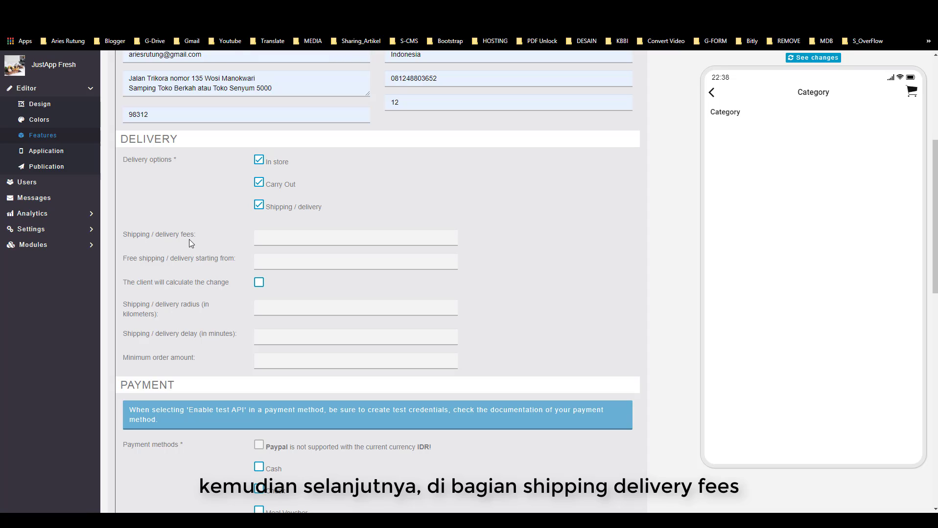
pyautogui.click(281, 237)
pyautogui.click(272, 259)
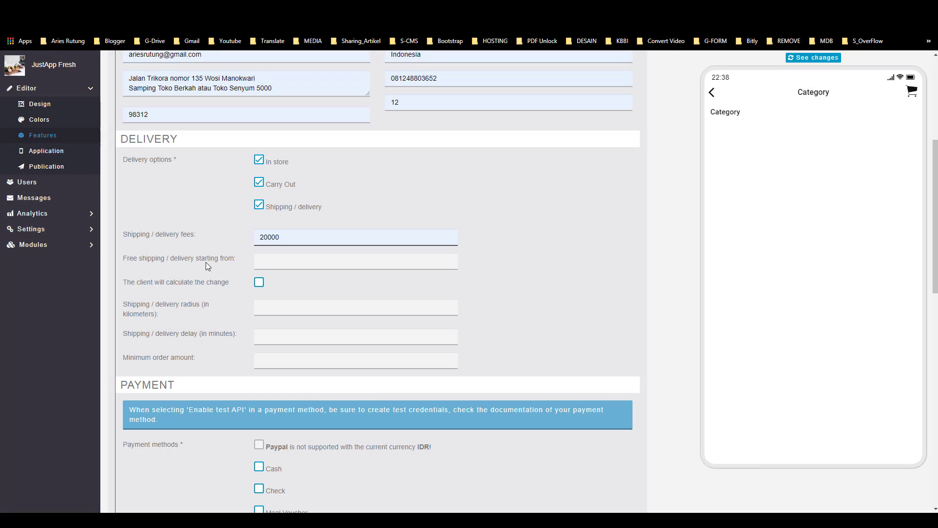
pyautogui.click(266, 259)
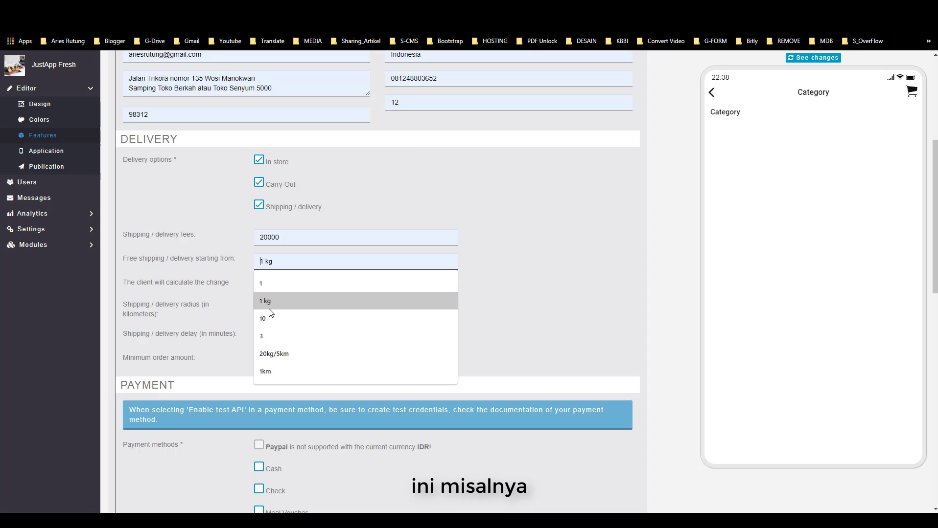
pyautogui.click(262, 358)
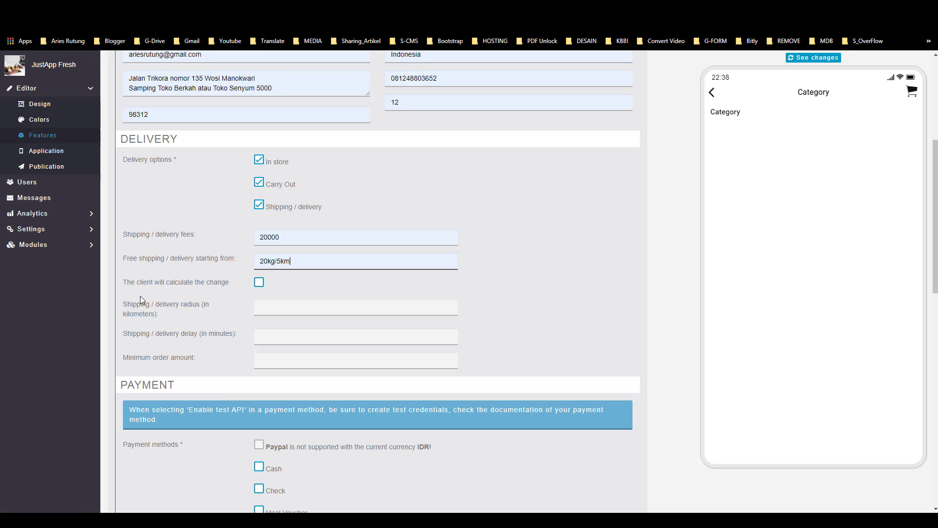
pyautogui.click(260, 285)
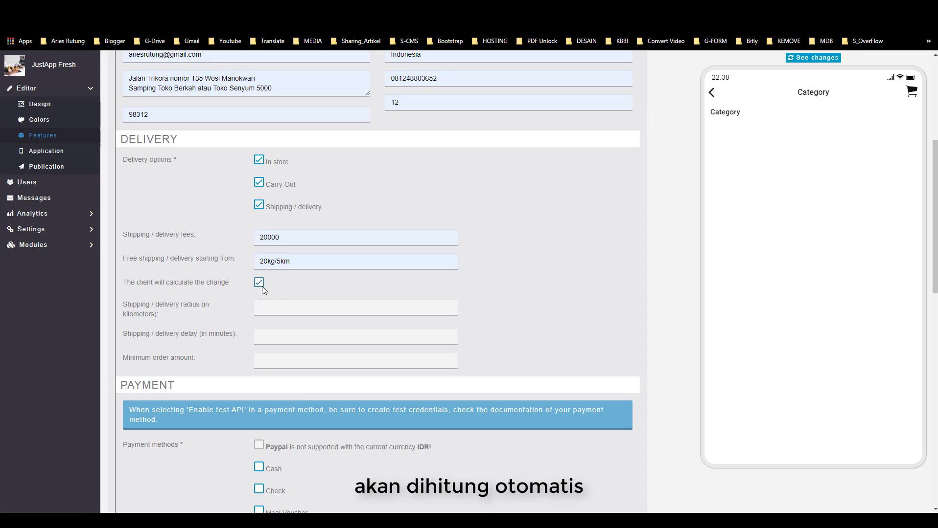
# - Set the delivery radius to 5 kilometers, the delivery delay to 10 minutes and the minimum order amount to 5
pyautogui.click(278, 306)
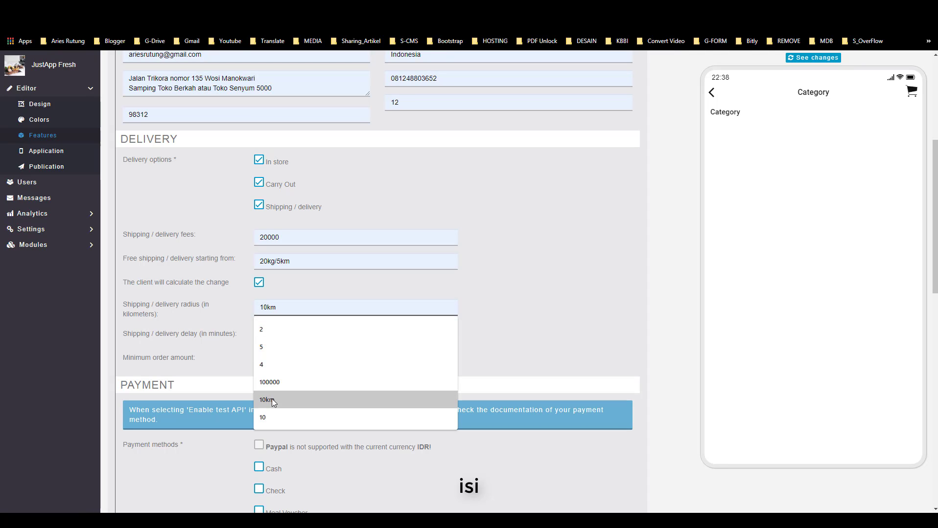
pyautogui.click(267, 344)
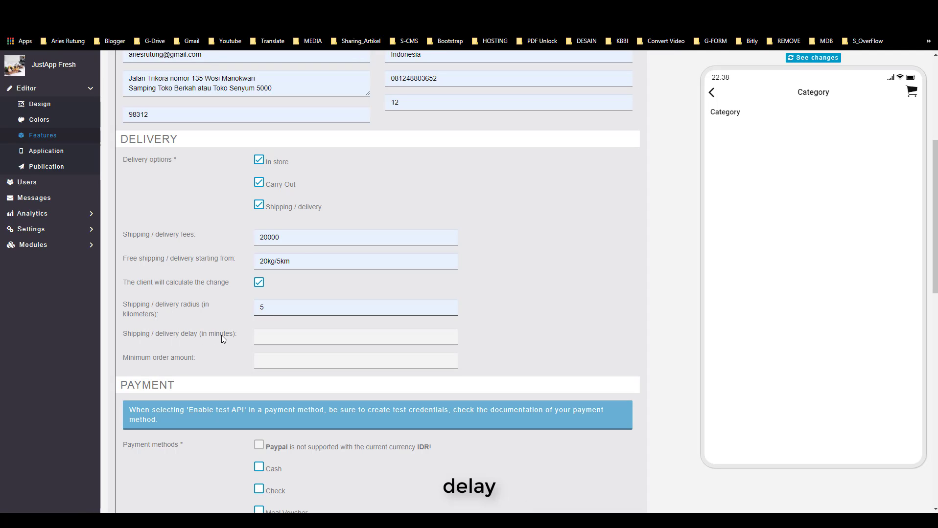
pyautogui.click(298, 341)
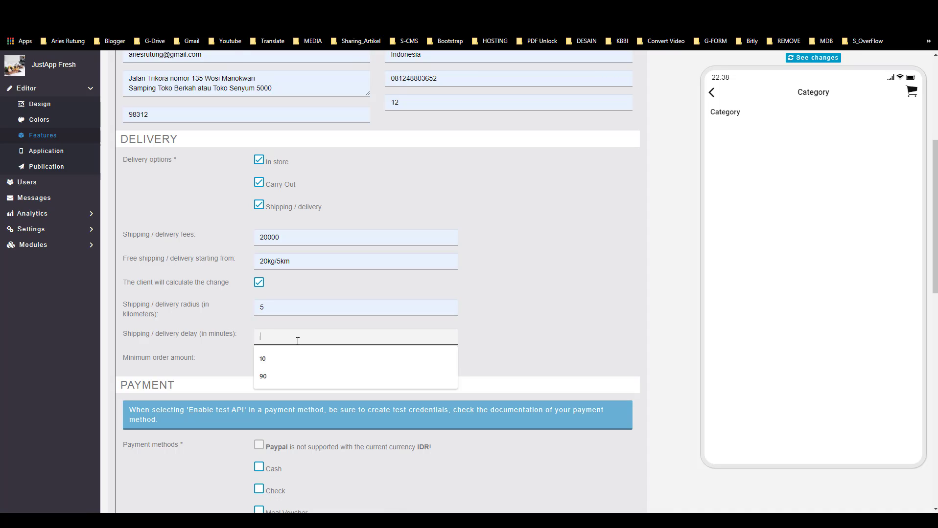
pyautogui.click(268, 358)
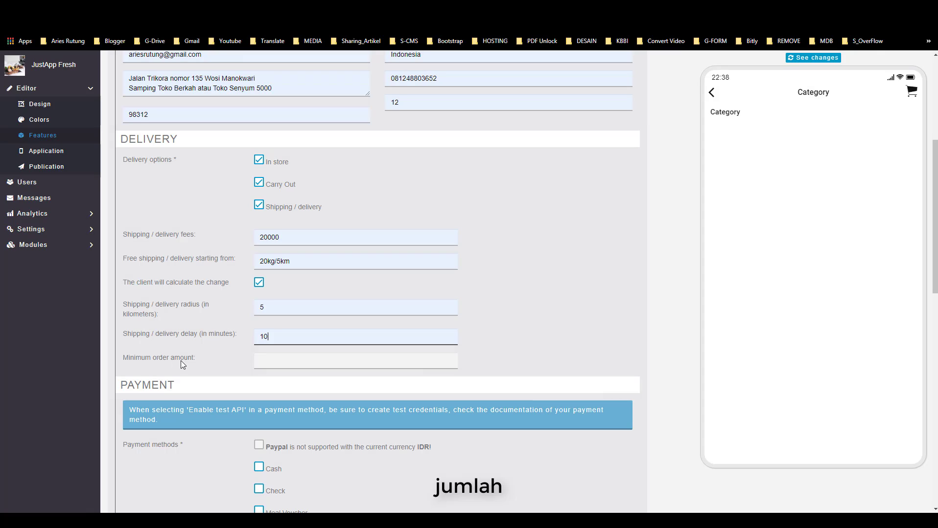
pyautogui.click(274, 360)
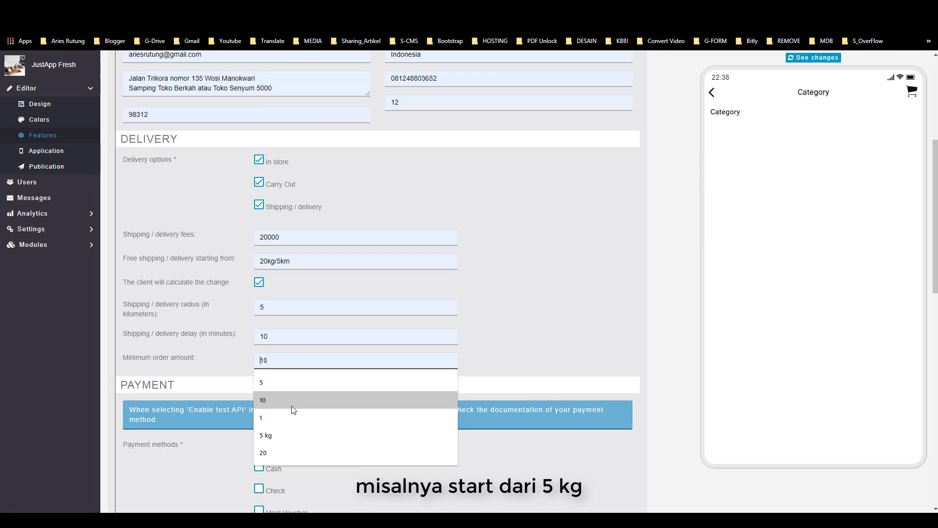
pyautogui.click(291, 384)
# - Enable Cash, Check, Meal Voucher and Credit card (pay upon pickup or delivery) as the store's payment methods
pyautogui.scroll(-3, 314, 372)
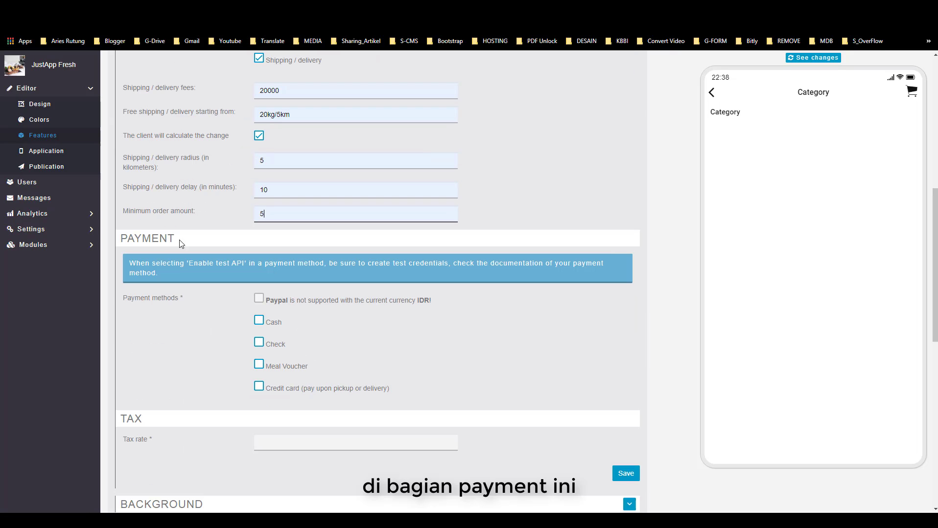
pyautogui.click(259, 321)
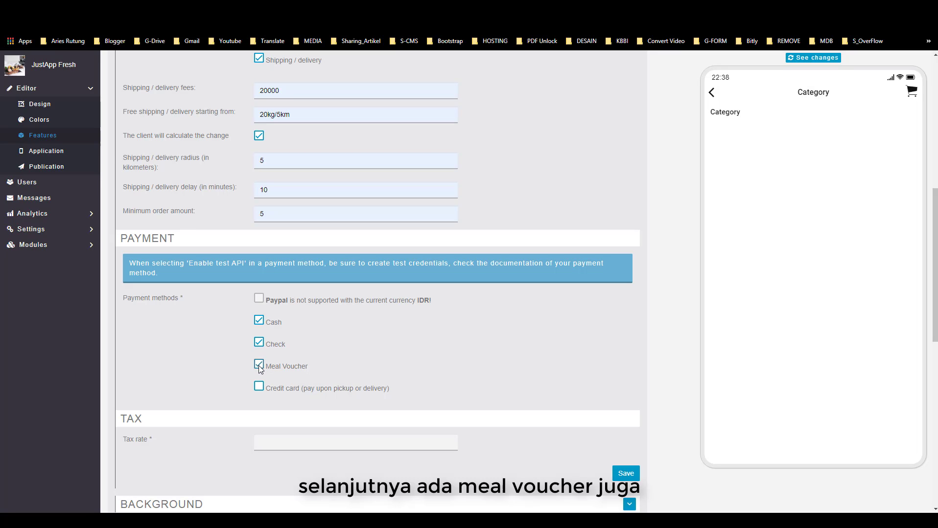
pyautogui.click(258, 387)
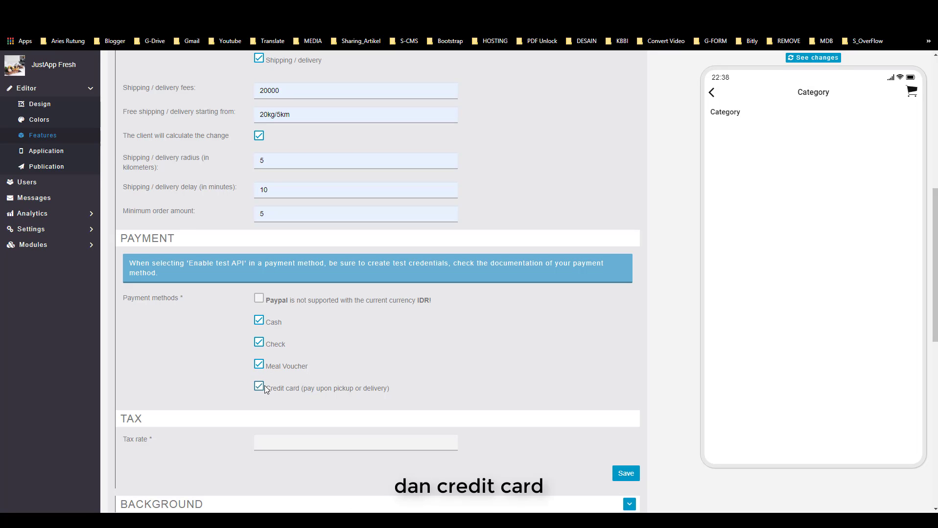
# - Open the store's tax rate for editing
pyautogui.scroll(-2, 391, 345)
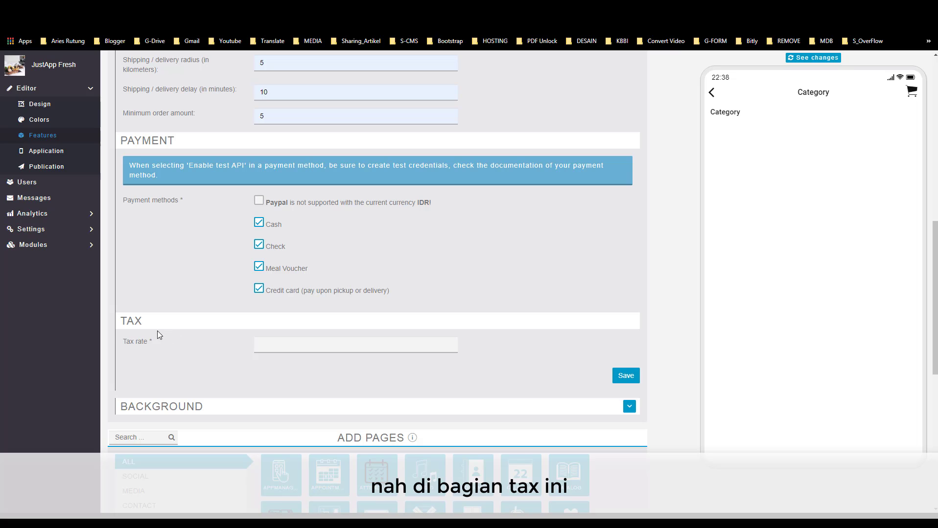
pyautogui.click(282, 346)
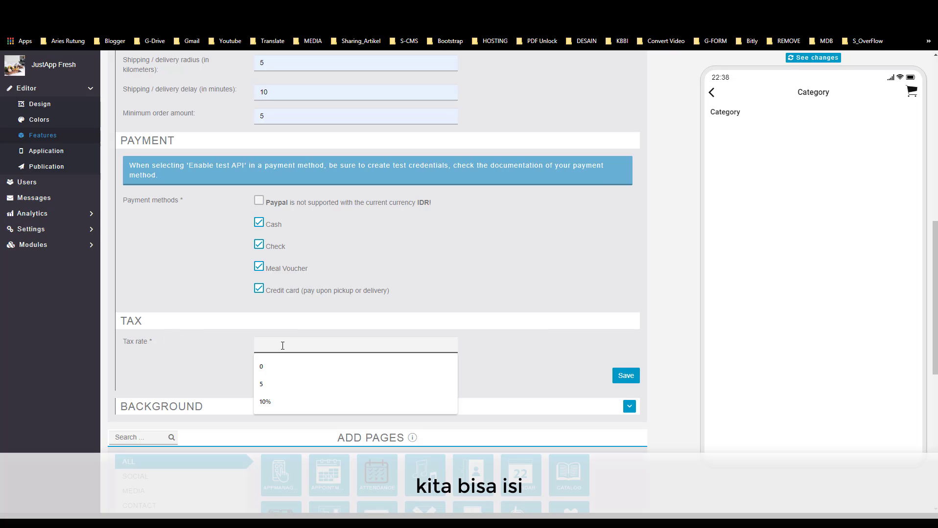
# - Set the store's tax rate to 0 and save the store
pyautogui.click(275, 367)
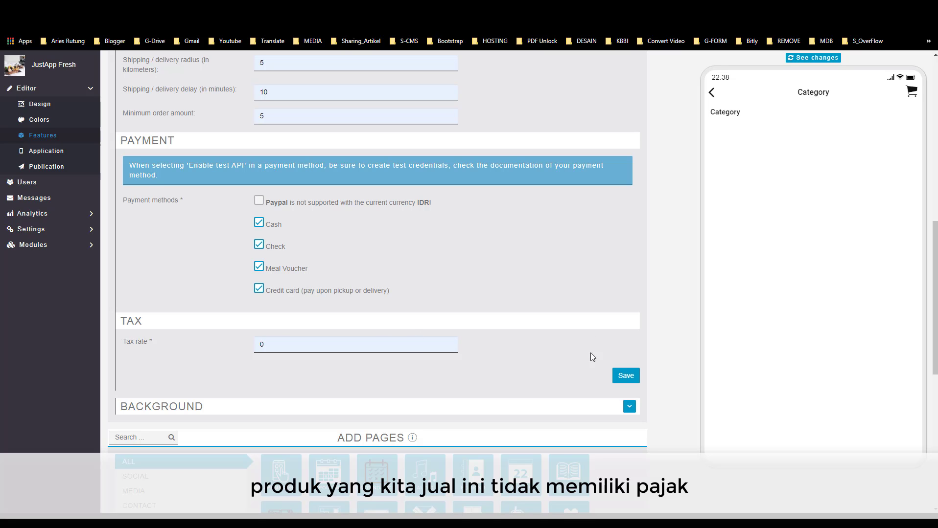
pyautogui.click(625, 376)
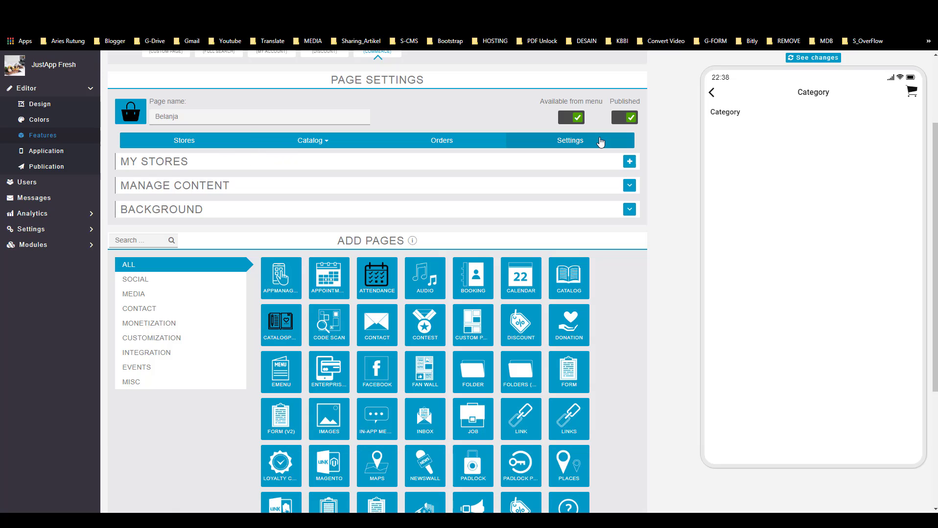
# - In the Belanja page's commerce settings, set the Birthday and Invoicing address user fields to Hidden and save them
pyautogui.click(569, 141)
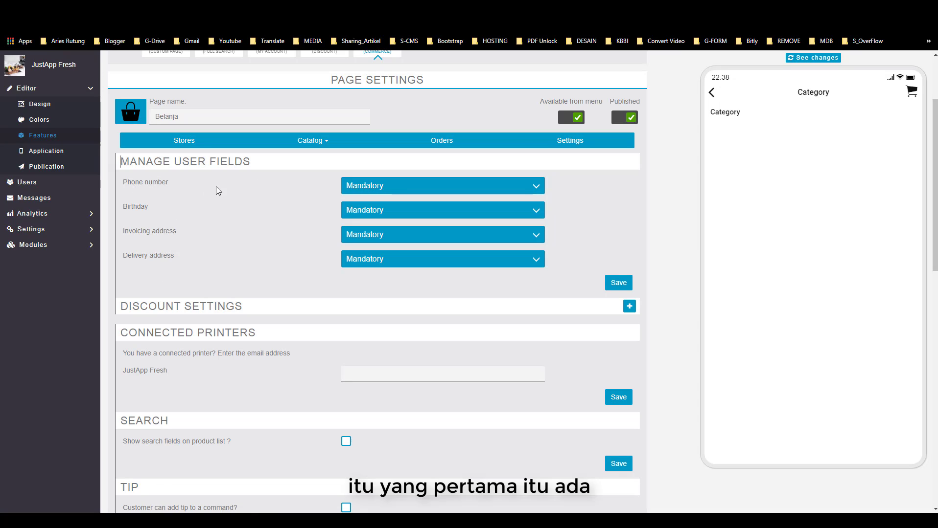
pyautogui.click(347, 188)
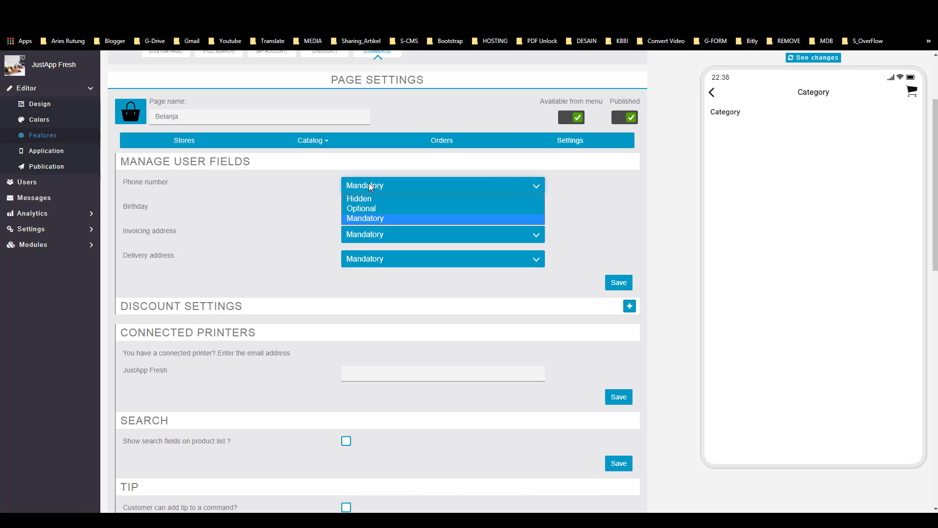
pyautogui.click(190, 208)
pyautogui.click(355, 213)
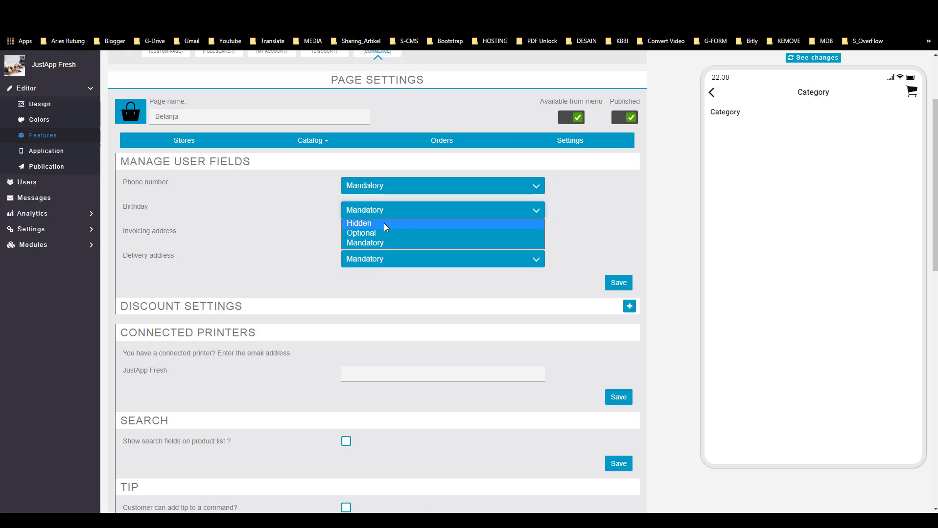
pyautogui.click(384, 224)
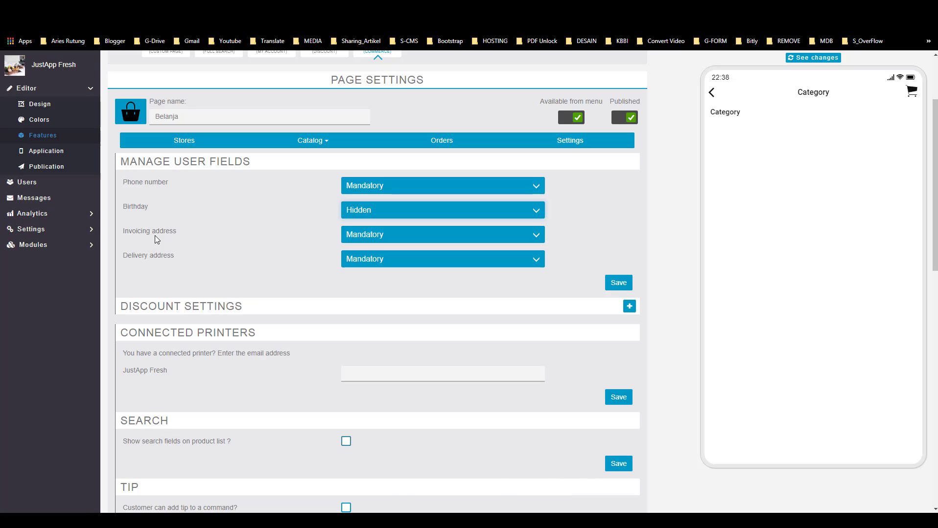
pyautogui.click(363, 238)
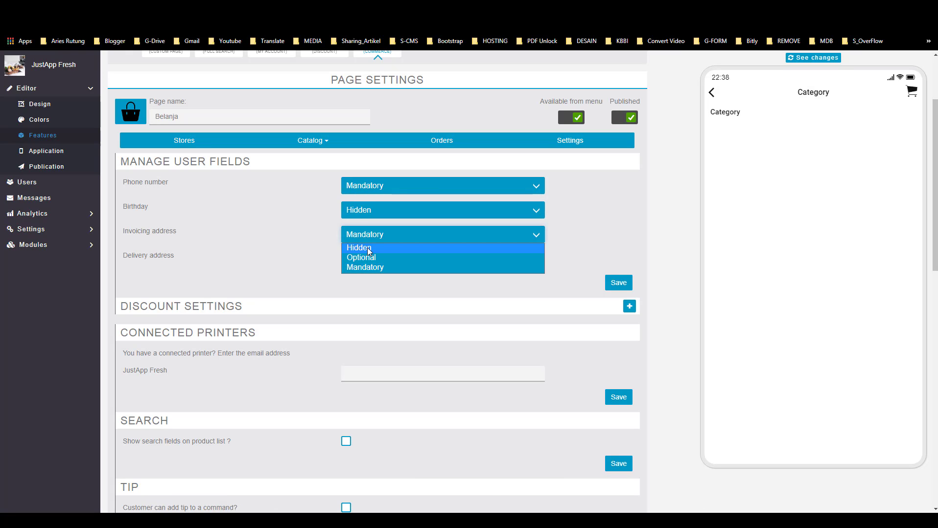
pyautogui.click(362, 249)
pyautogui.scroll(-1, 151, 251)
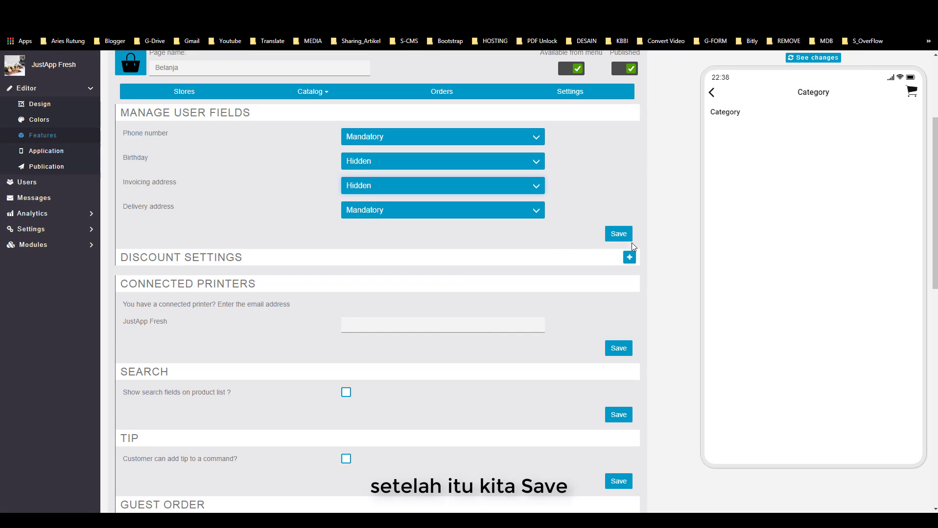
pyautogui.click(627, 238)
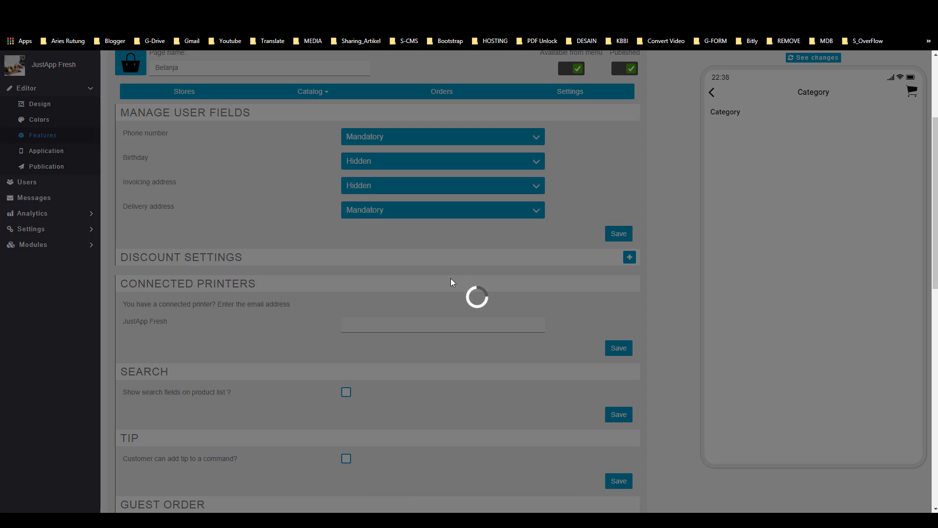
# - Enable search fields on the product list and allow customers to add a tip
pyautogui.scroll(-2, 157, 264)
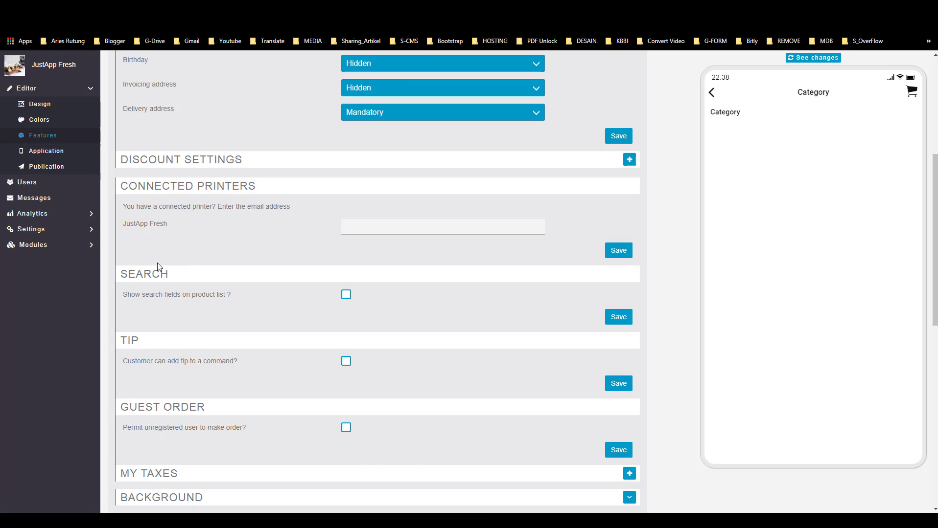
pyautogui.scroll(-2, 158, 268)
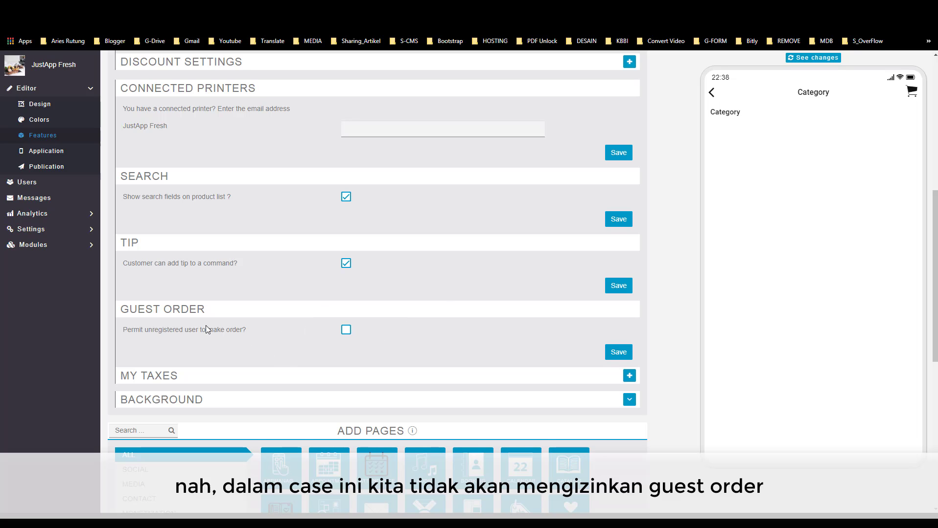
# - Create a new tax named "Non-pajak" with a tax rate of 0
pyautogui.scroll(-1, 383, 343)
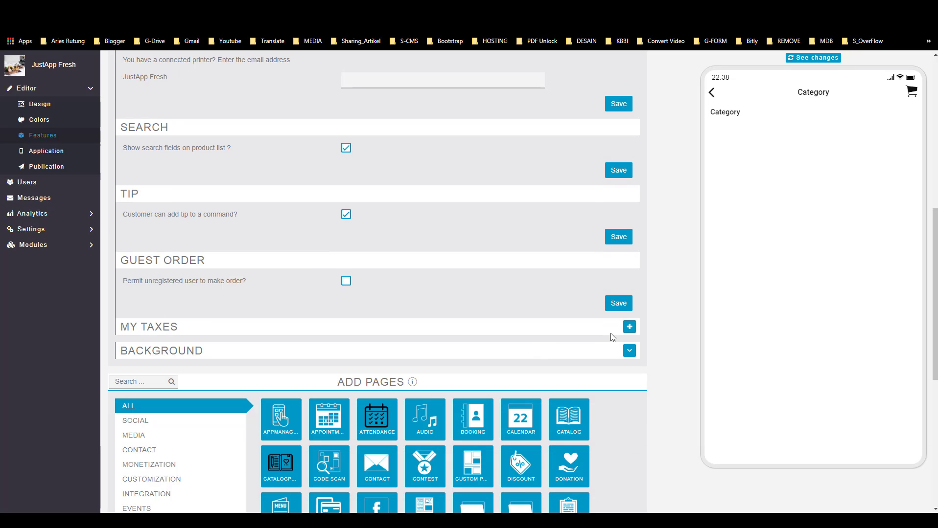
pyautogui.click(629, 328)
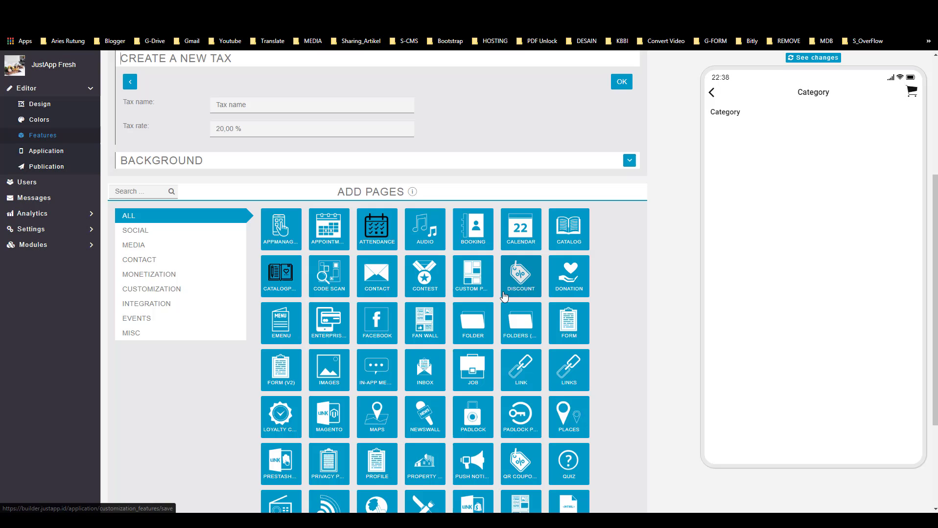
pyautogui.scroll(2, 353, 235)
pyautogui.click(308, 205)
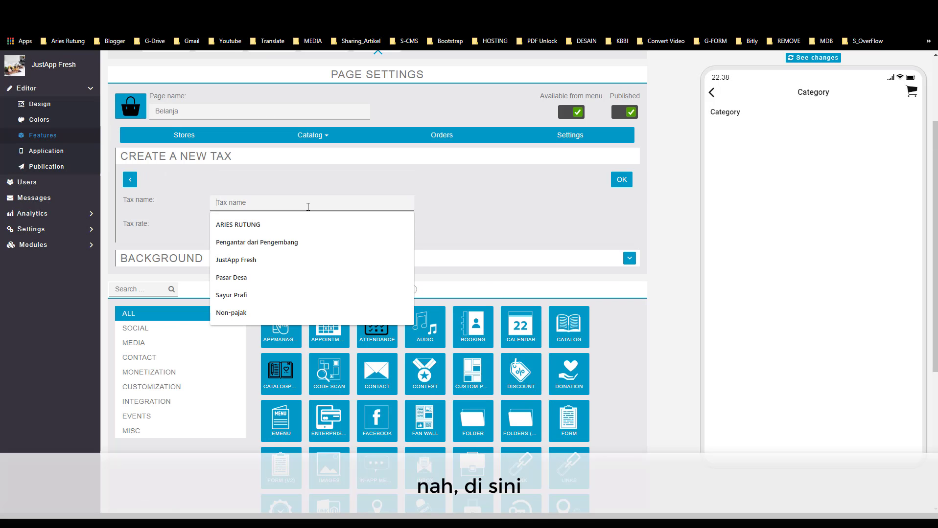
pyautogui.write('no')
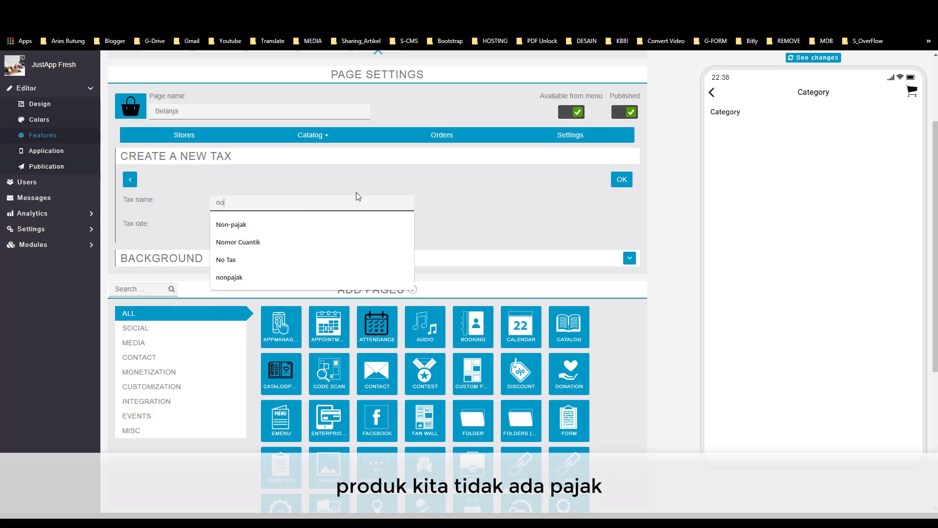
pyautogui.click(273, 225)
pyautogui.click(272, 226)
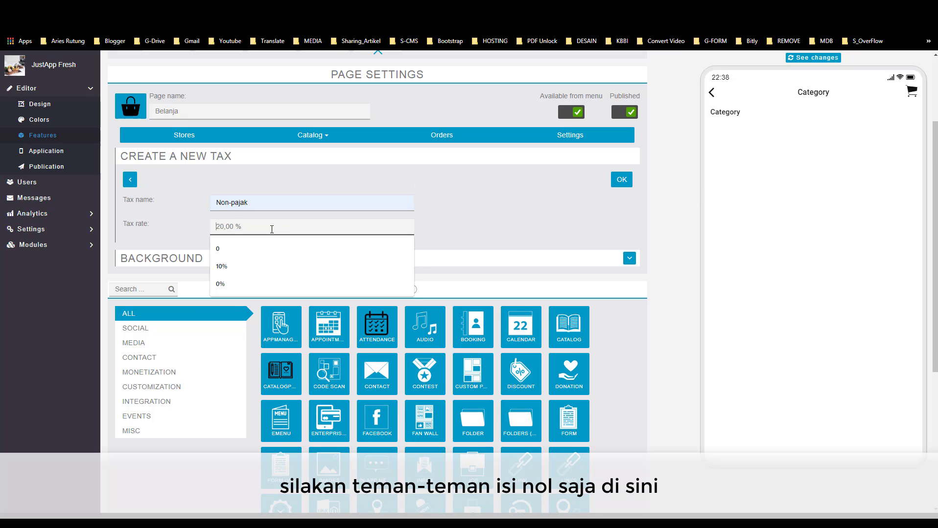
pyautogui.write('0')
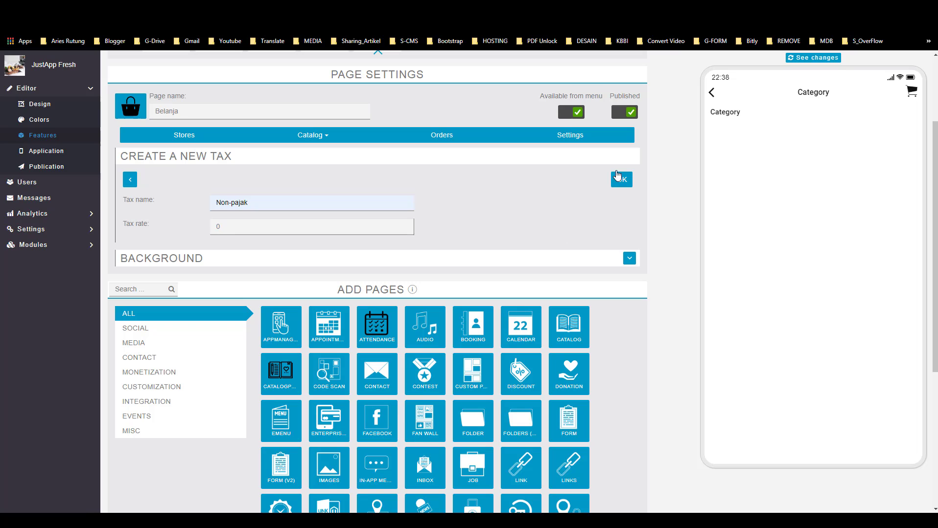
pyautogui.click(621, 181)
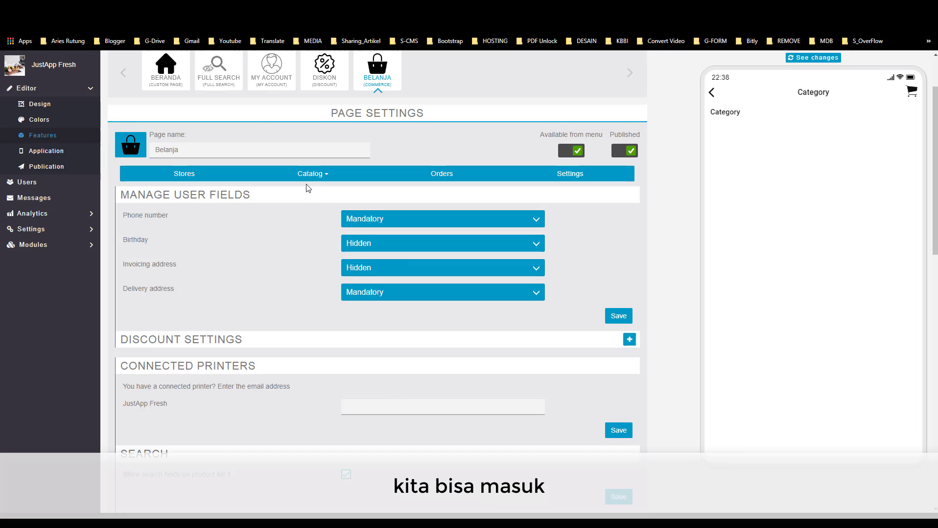
# - Rename the existing catalog category "Category" to "Kategori" and confirm the change
pyautogui.click(318, 176)
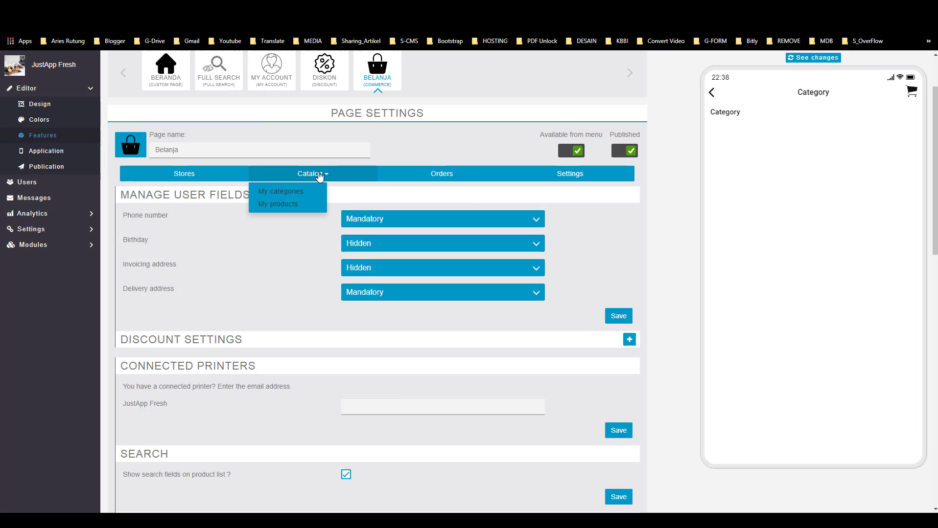
pyautogui.click(286, 192)
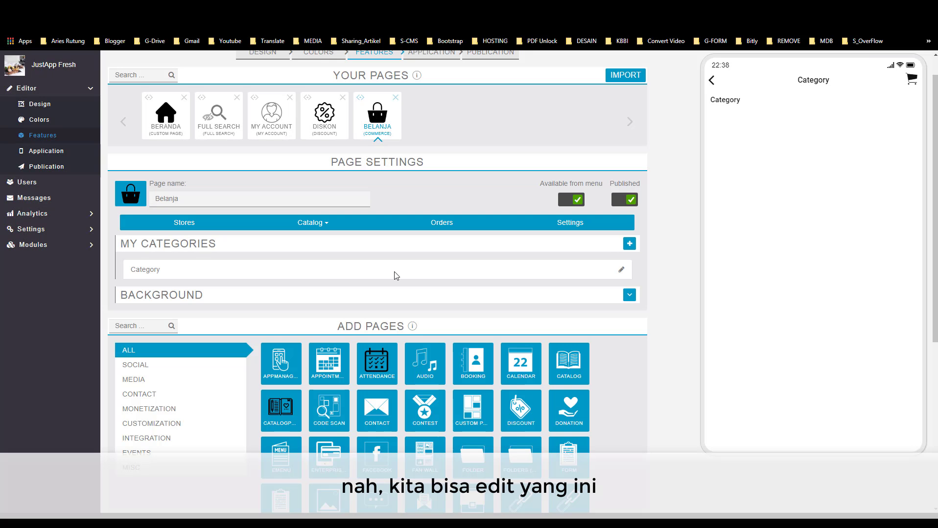
pyautogui.click(622, 271)
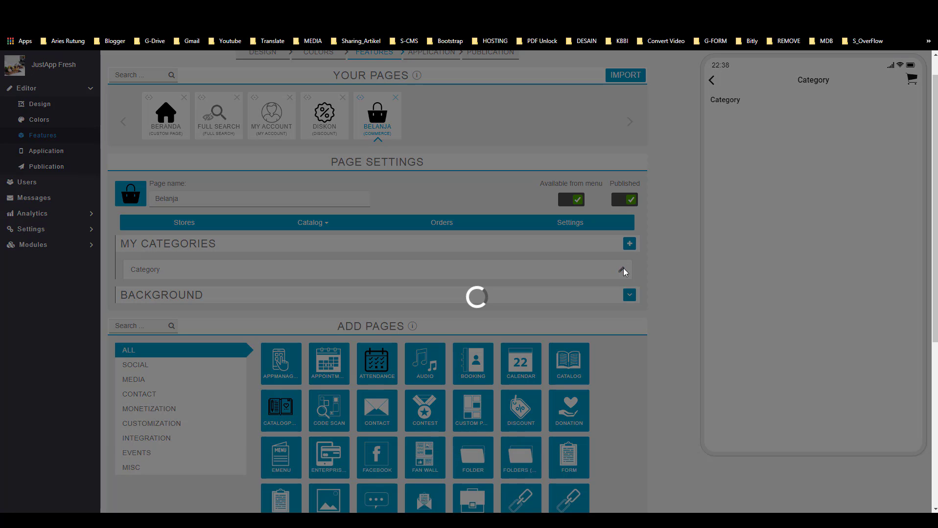
pyautogui.write('Kategori')
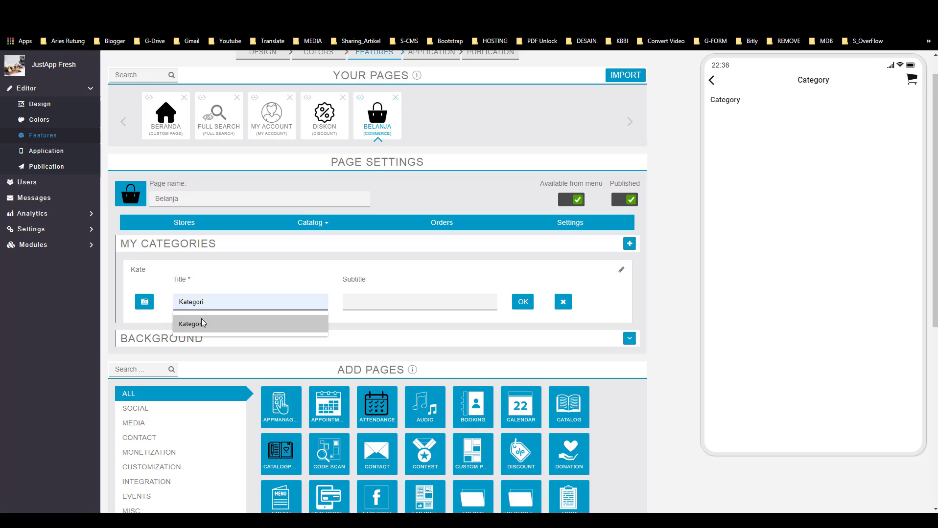
pyautogui.click(201, 323)
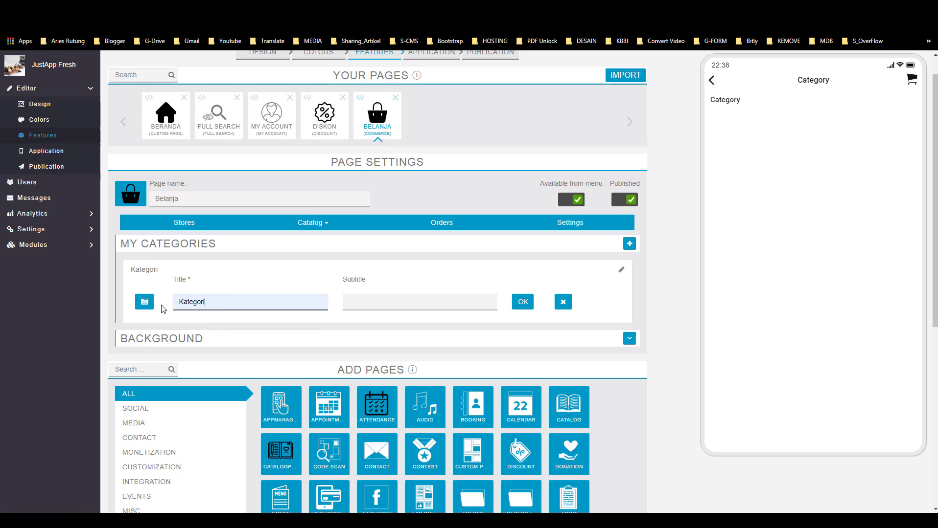
pyautogui.click(523, 303)
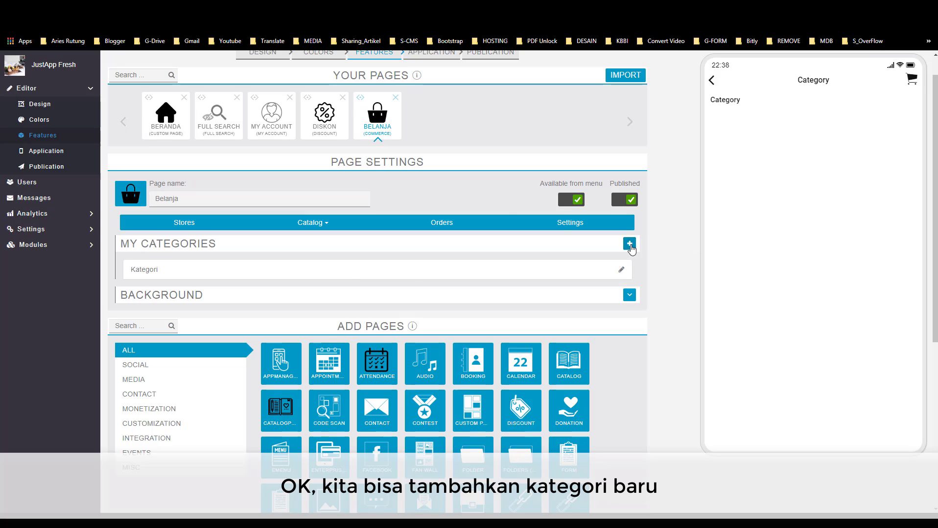
# - Add a new catalog category with the title "Sayuran"
pyautogui.click(629, 245)
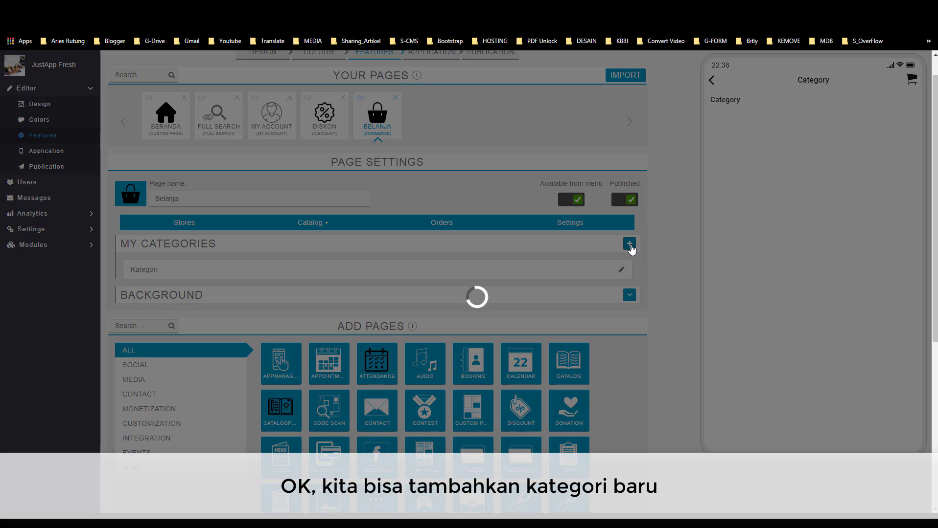
pyautogui.click(241, 301)
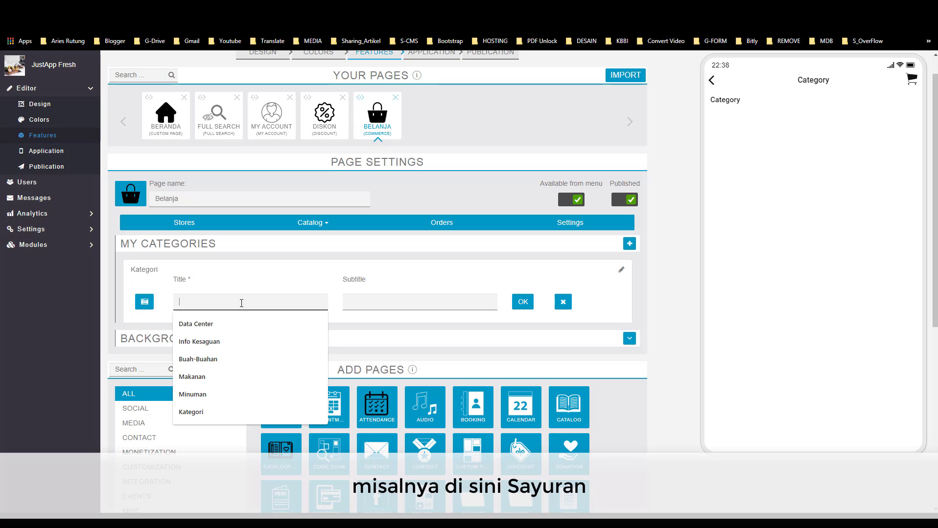
pyautogui.write('Sayuran')
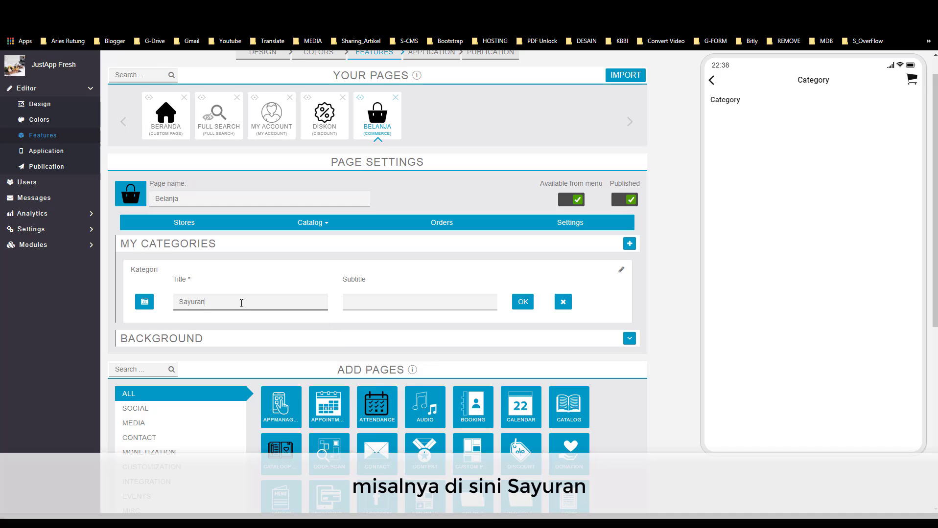
# - Check the dimensions of the sayuran image file and insert it, with its proposed crop, as the Sayuran category's picture
pyautogui.click(146, 303)
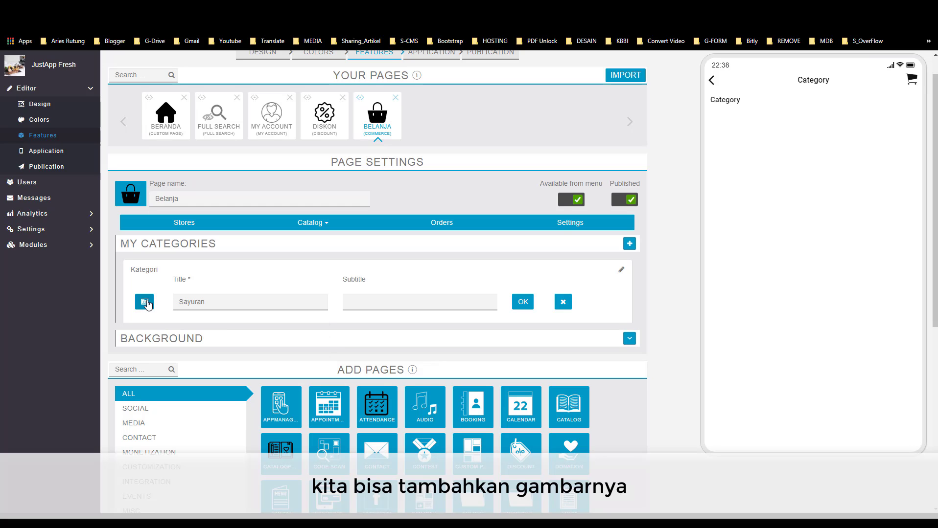
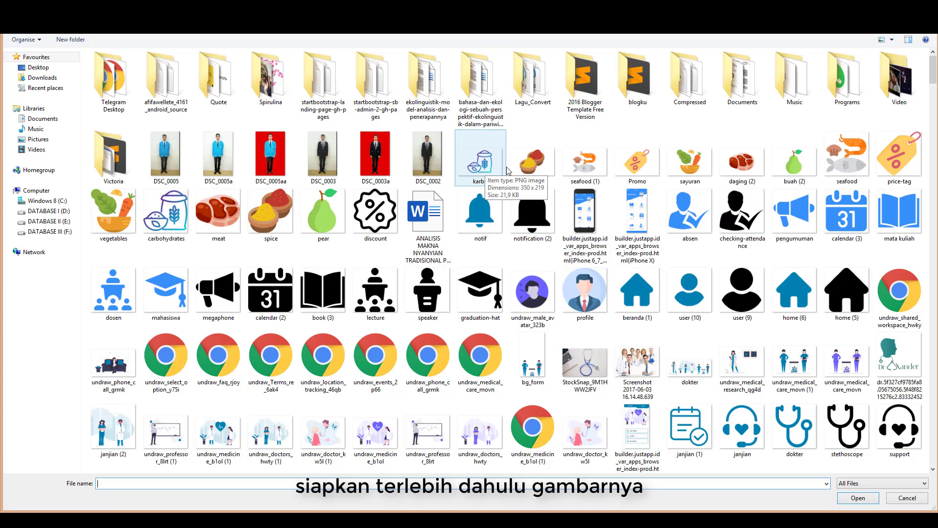
pyautogui.click(693, 165)
pyautogui.rightClick(693, 166)
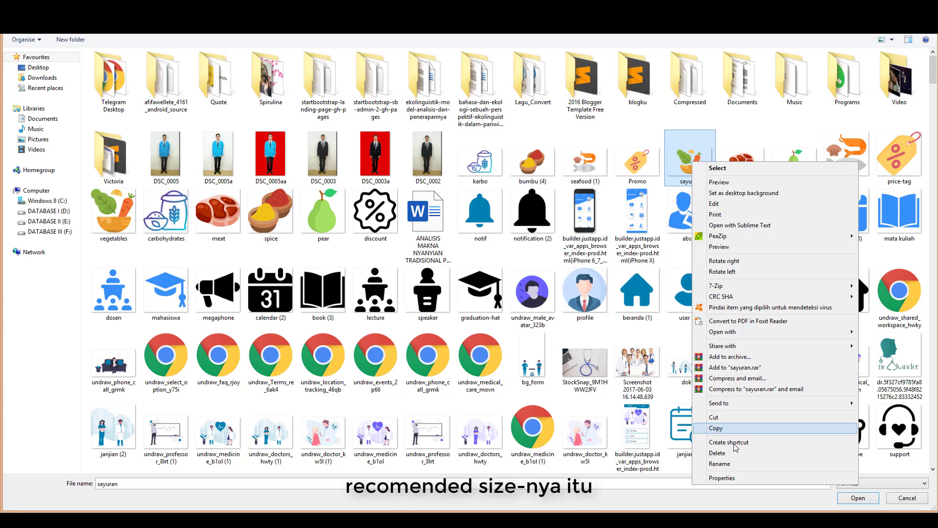
pyautogui.click(728, 478)
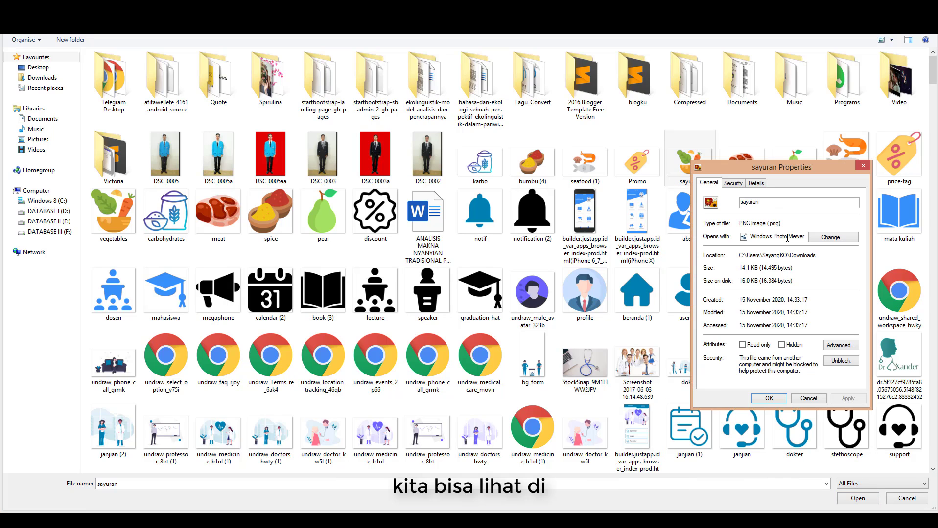
pyautogui.click(756, 183)
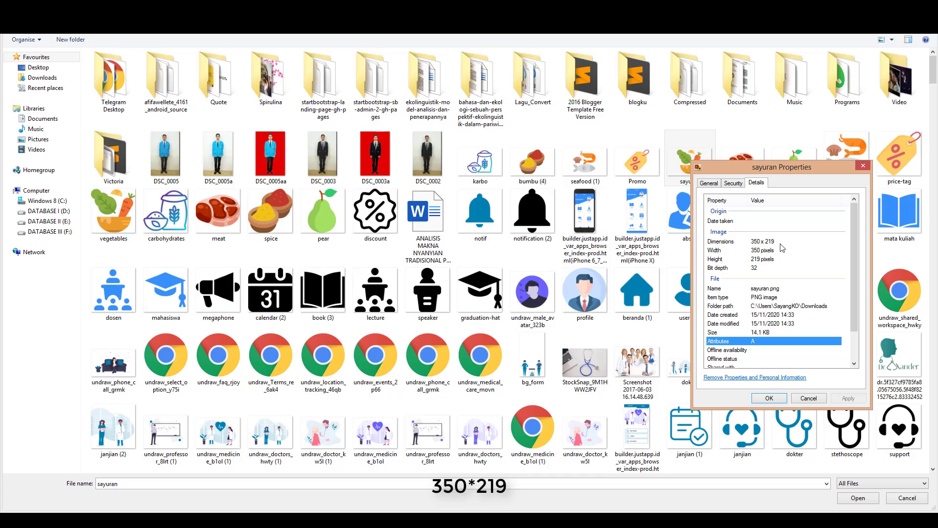
pyautogui.click(773, 399)
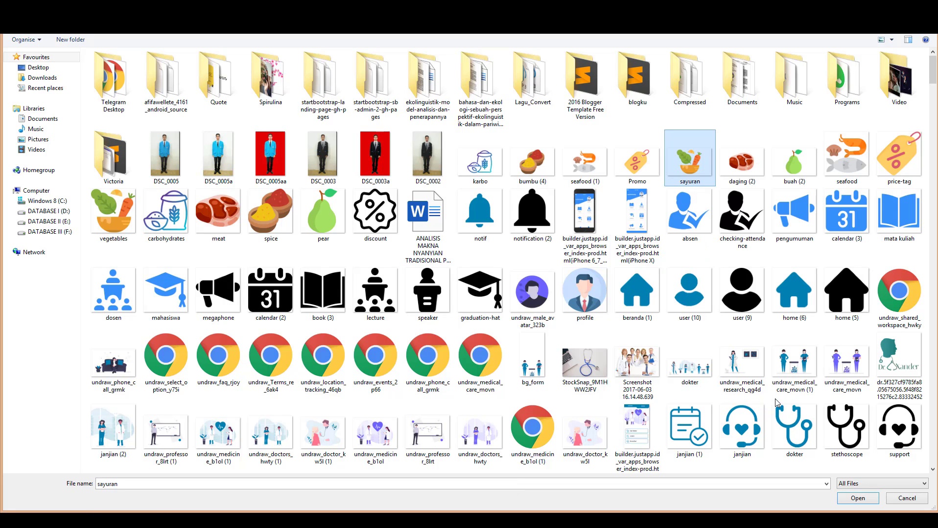
pyautogui.click(858, 498)
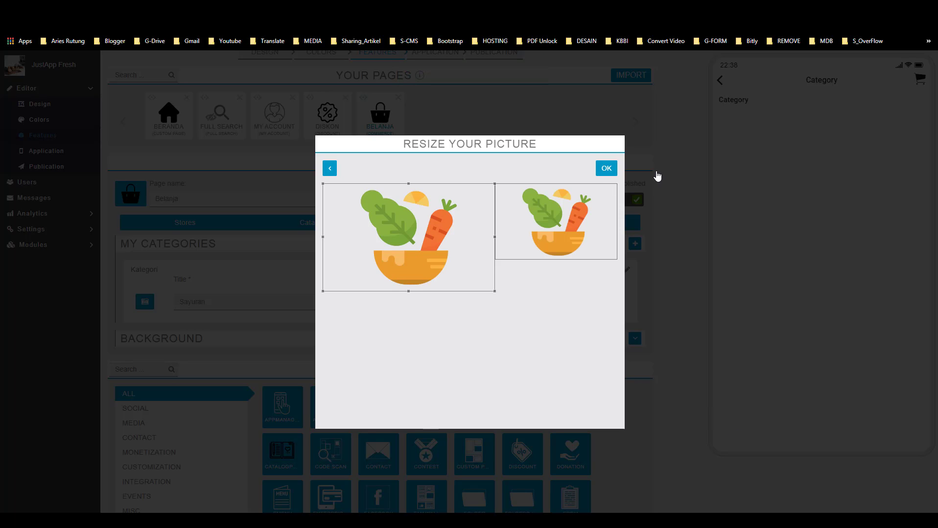
pyautogui.click(605, 169)
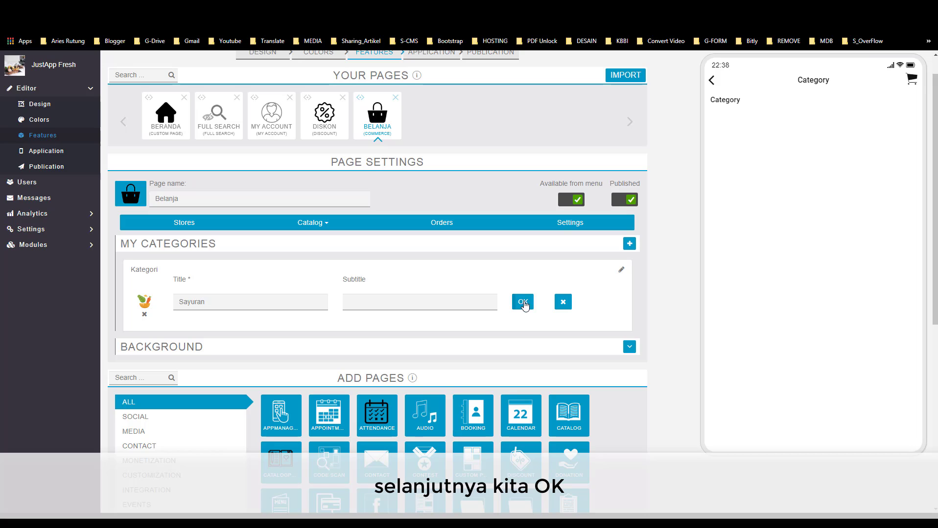
# - Save the Sayuran category and add a category titled "Daging" with a picture of raw meat, accepting the proposed crop
pyautogui.click(523, 303)
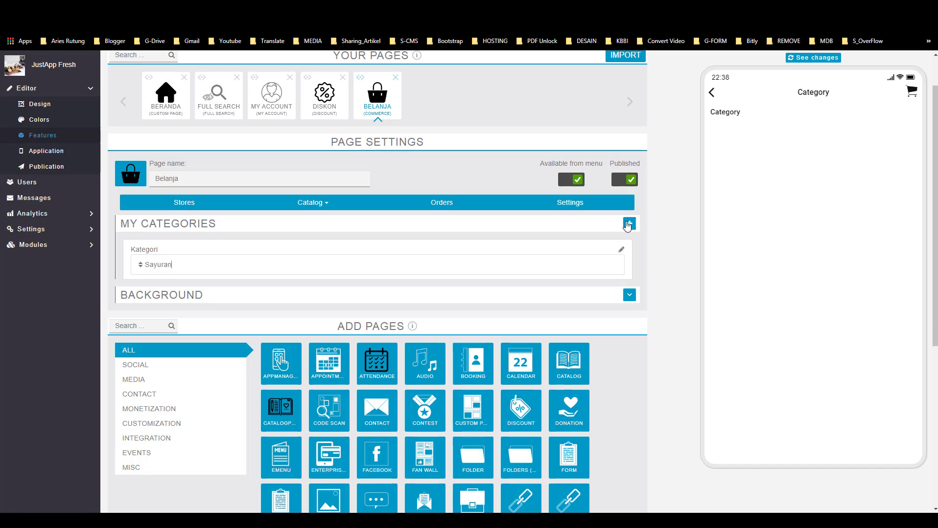
pyautogui.click(628, 224)
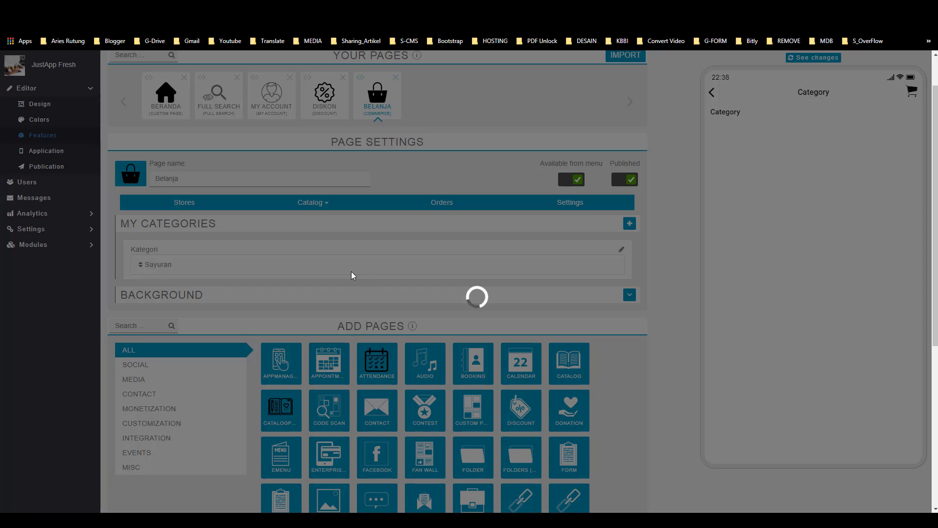
pyautogui.click(220, 307)
pyautogui.write('Daging')
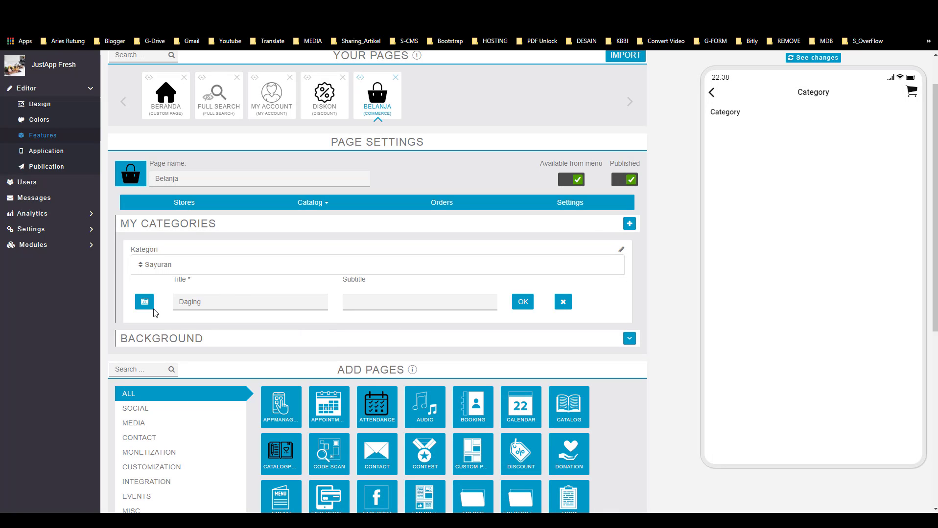
pyautogui.click(144, 302)
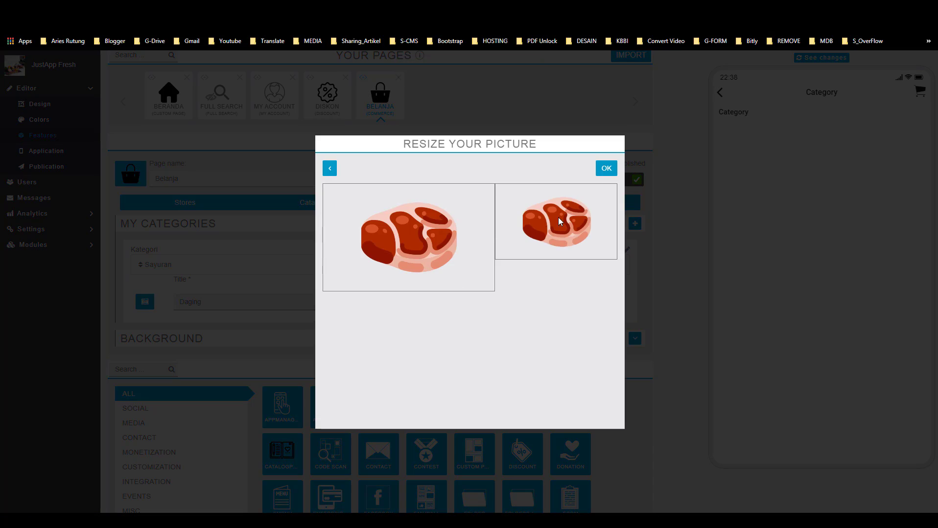
pyautogui.click(606, 169)
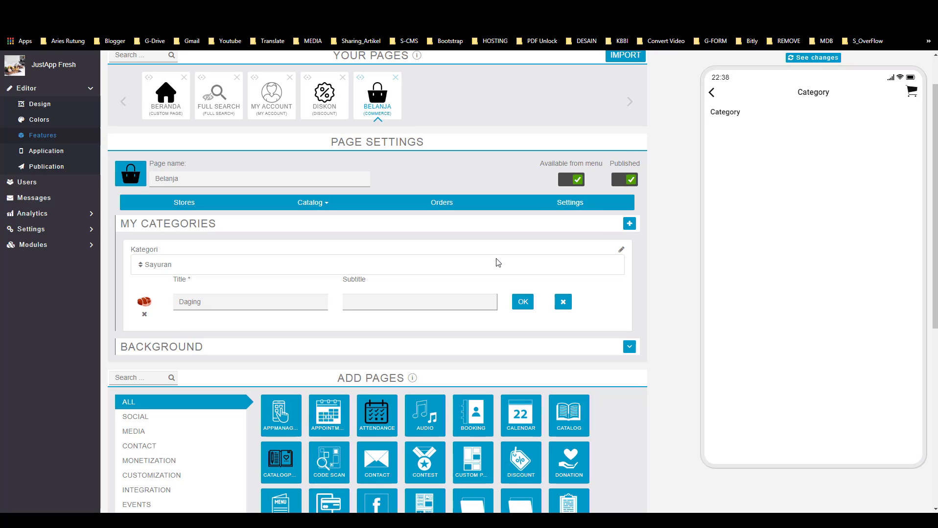
pyautogui.click(523, 302)
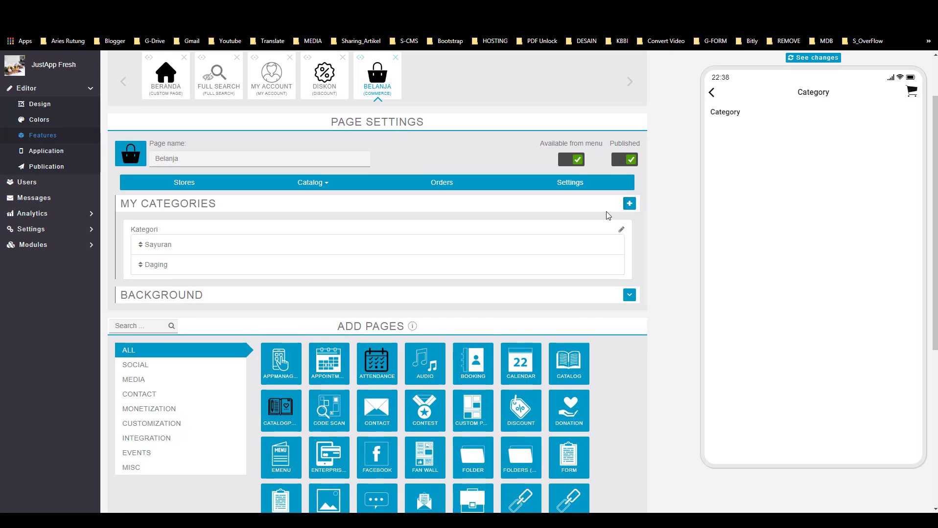
# - Add a category titled "Seafood" with the image file seafood (1) as its picture, accepting the proposed crop
pyautogui.click(629, 204)
pyautogui.write('Se')
pyautogui.click(189, 322)
pyautogui.click(144, 301)
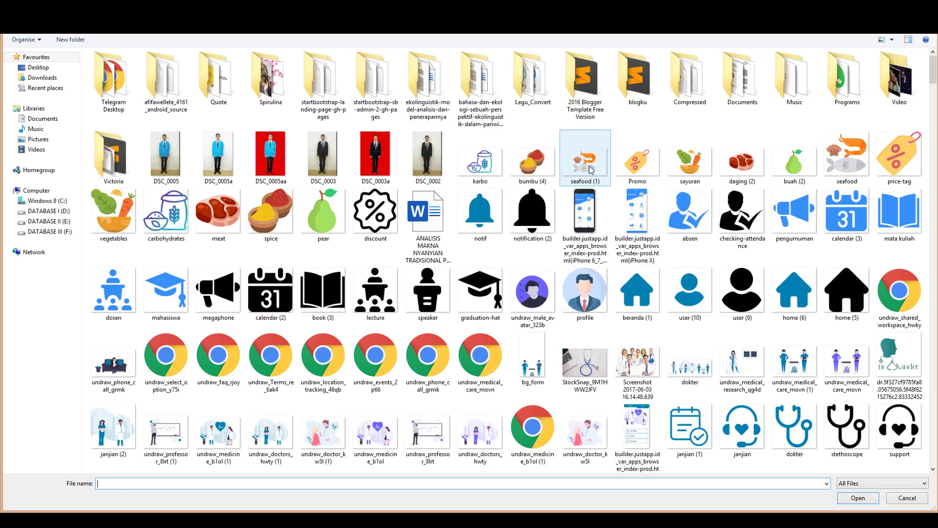
pyautogui.doubleClick(590, 170)
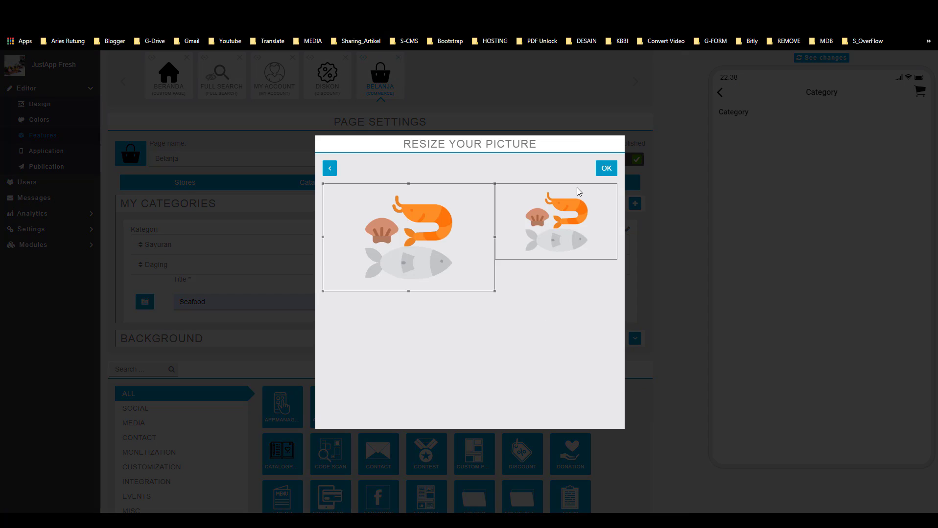
pyautogui.click(600, 172)
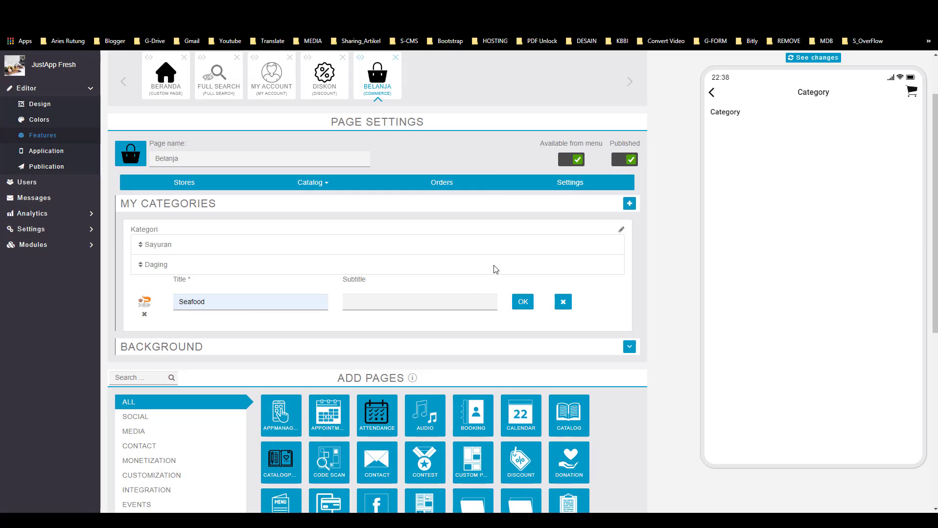
pyautogui.click(521, 301)
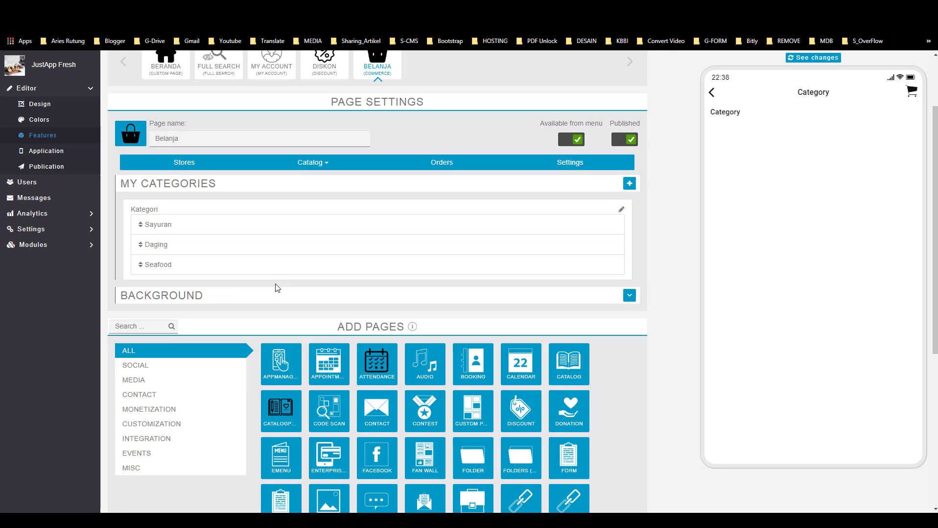
# - Add a category titled "Bumbu" with the image file bumbu (4) as its picture, accepting the proposed crop
pyautogui.click(148, 299)
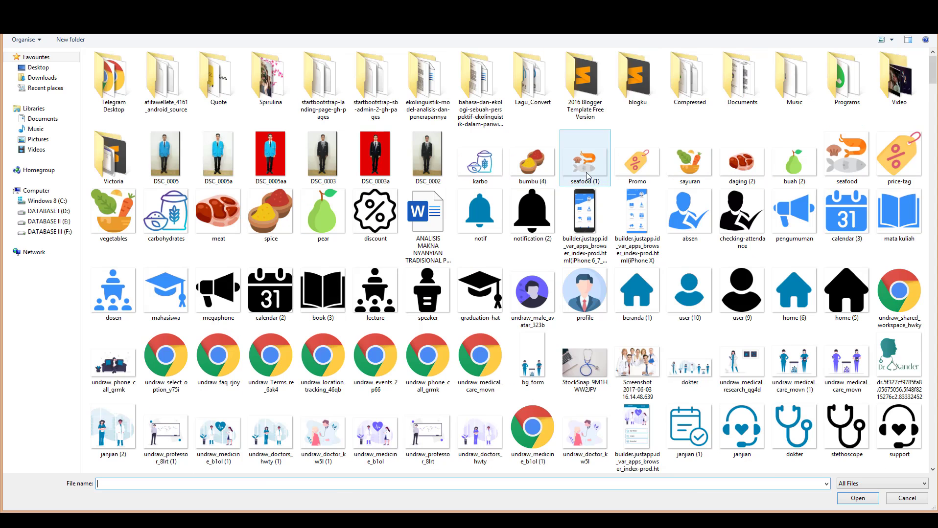
pyautogui.click(532, 162)
pyautogui.click(858, 498)
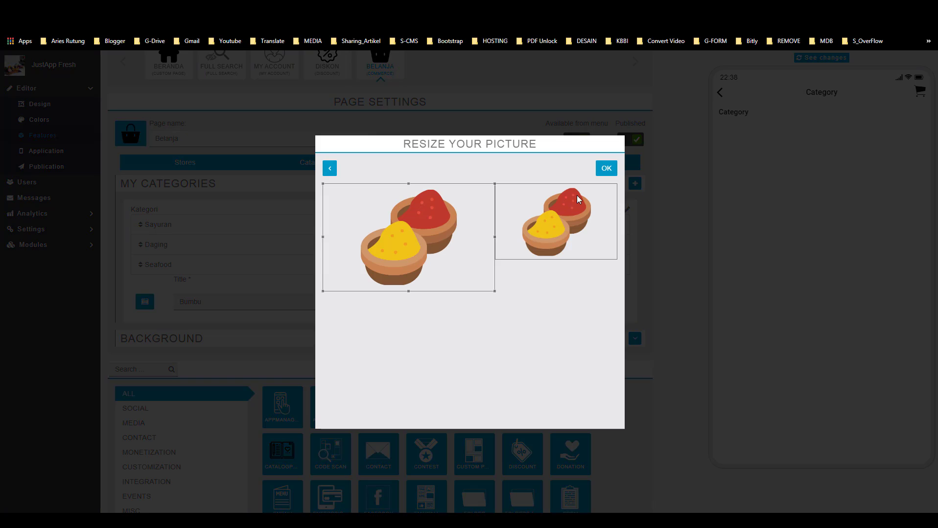
pyautogui.click(606, 168)
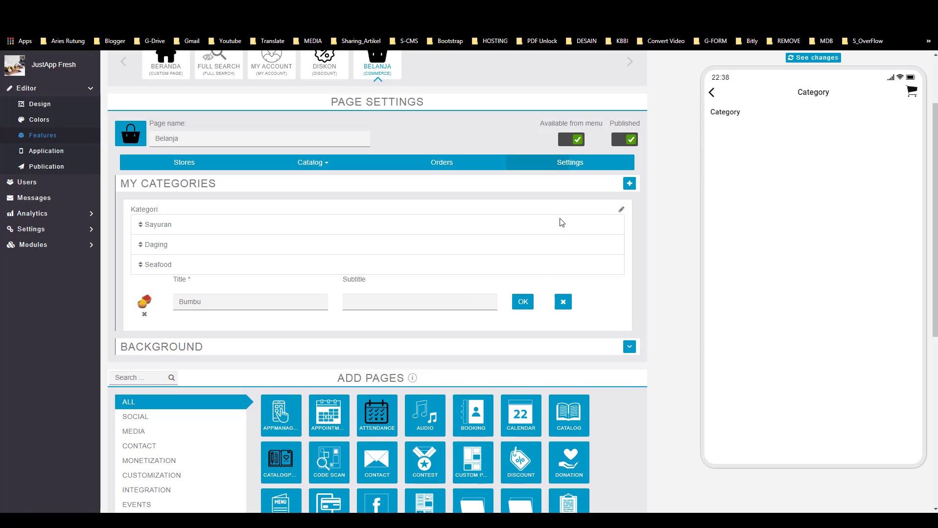
pyautogui.click(523, 302)
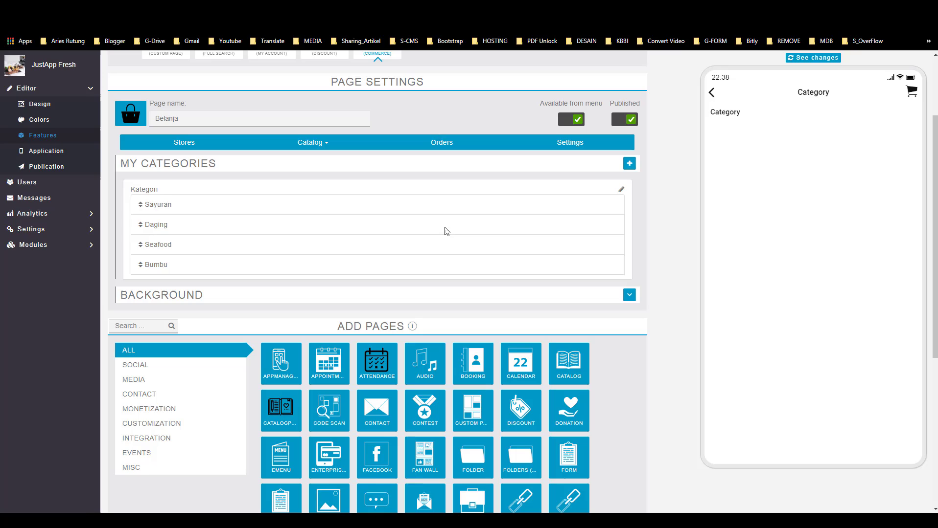
# - Add a category titled "Karbohidrat" with the image file karbo as its picture, accepting the proposed crop
pyautogui.click(630, 165)
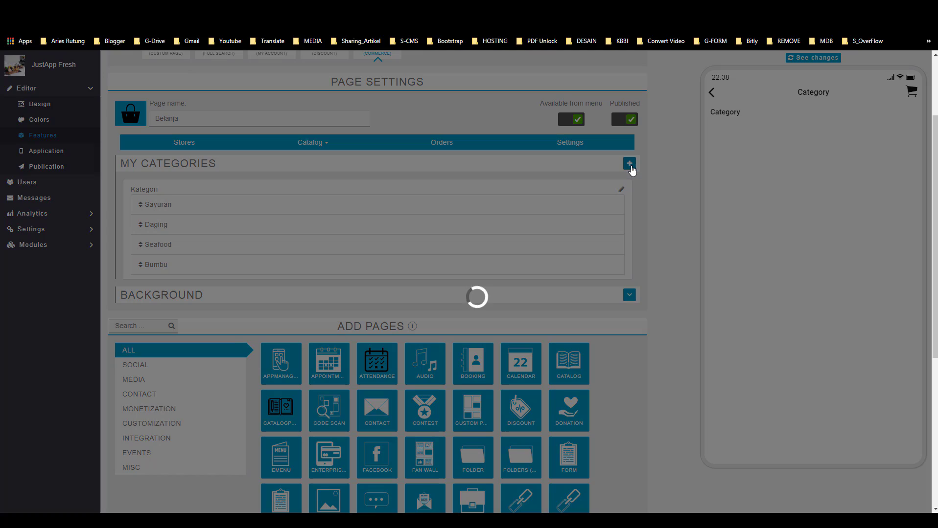
pyautogui.write('Kar')
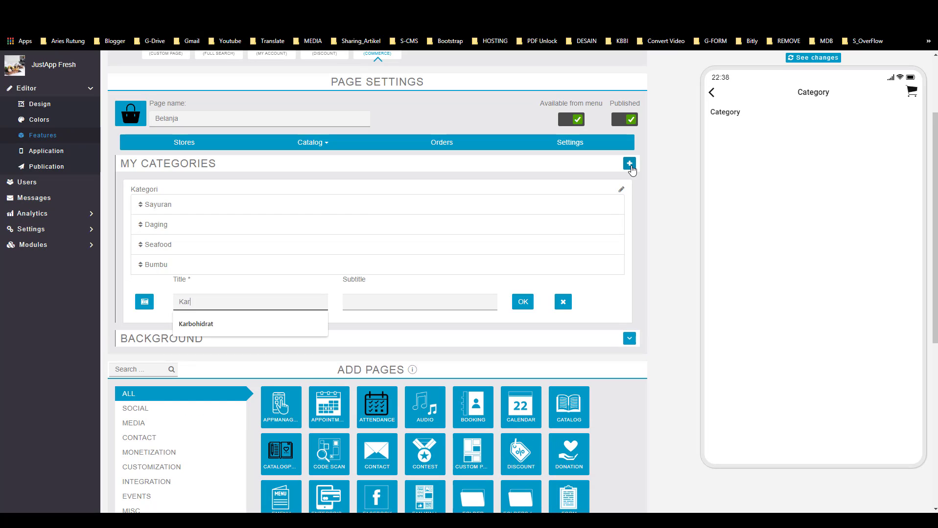
pyautogui.click(260, 326)
pyautogui.click(145, 302)
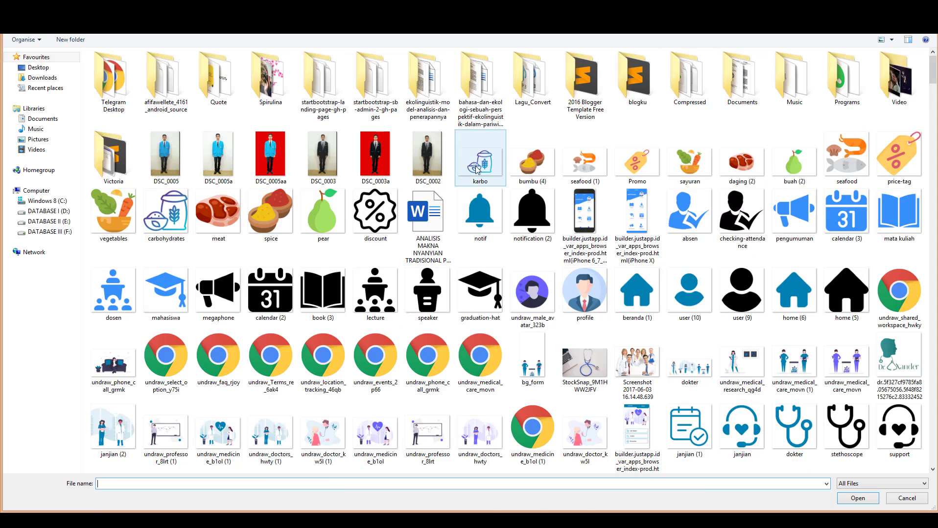
pyautogui.doubleClick(477, 167)
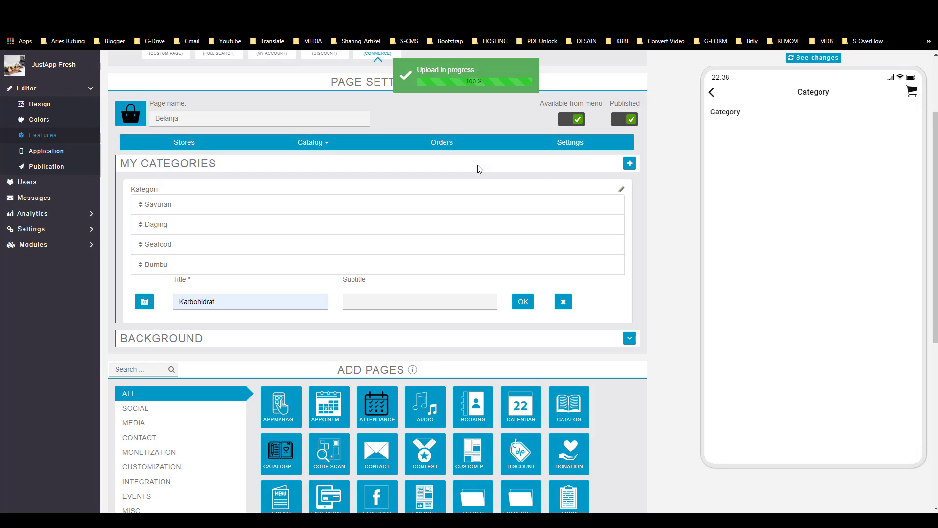
pyautogui.click(606, 171)
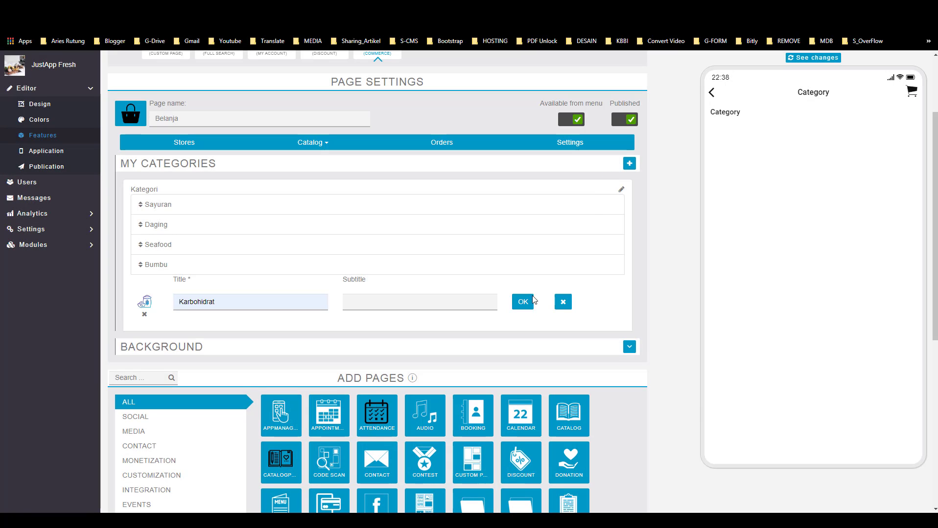
pyautogui.click(520, 303)
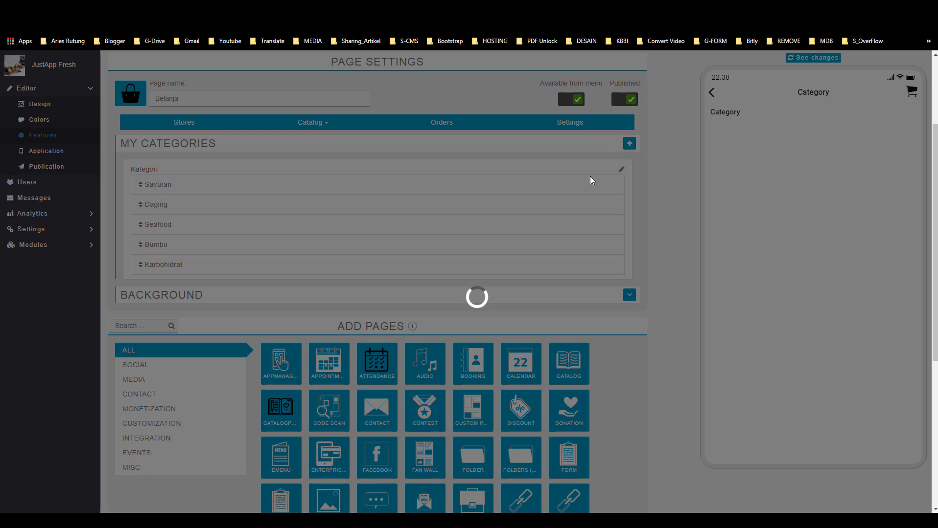
# - Add a category titled "Promo" with the image file Promo as its picture, accepting the proposed crop
pyautogui.write('Promo')
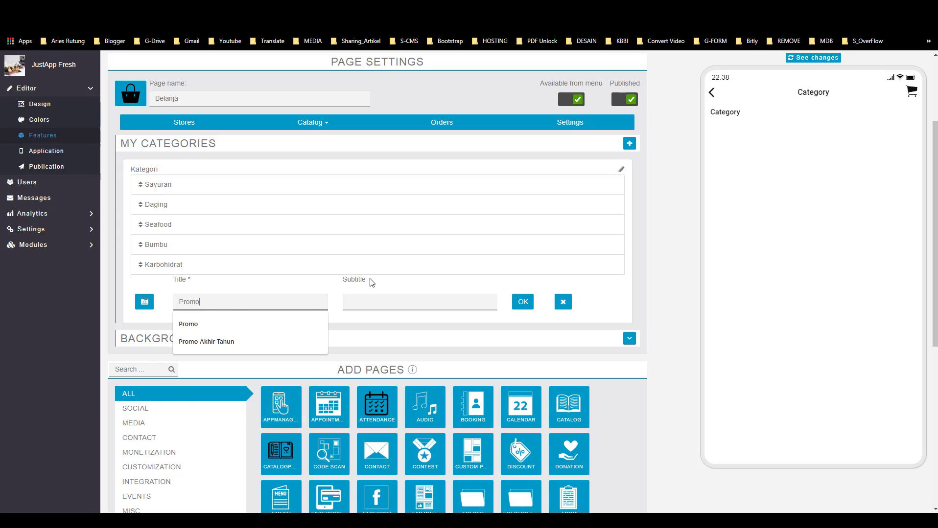
pyautogui.click(144, 302)
pyautogui.click(638, 152)
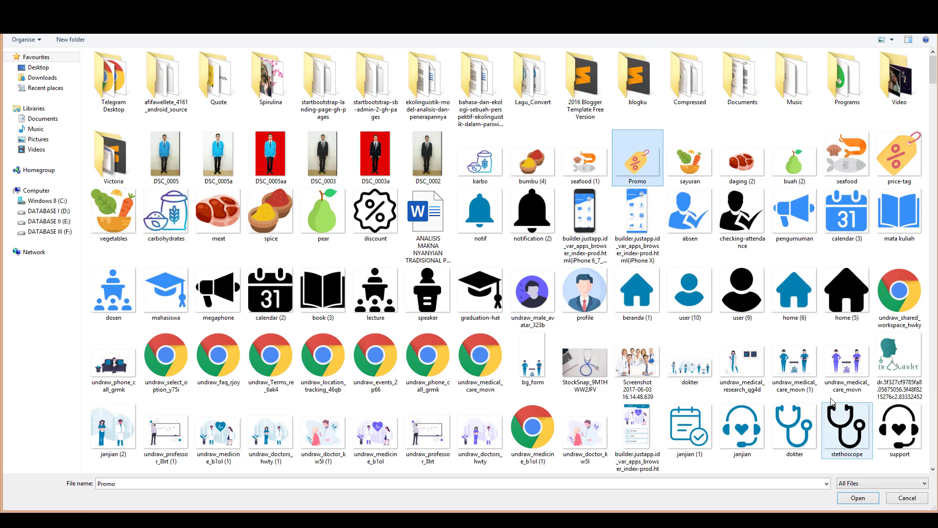
pyautogui.click(856, 500)
pyautogui.click(609, 172)
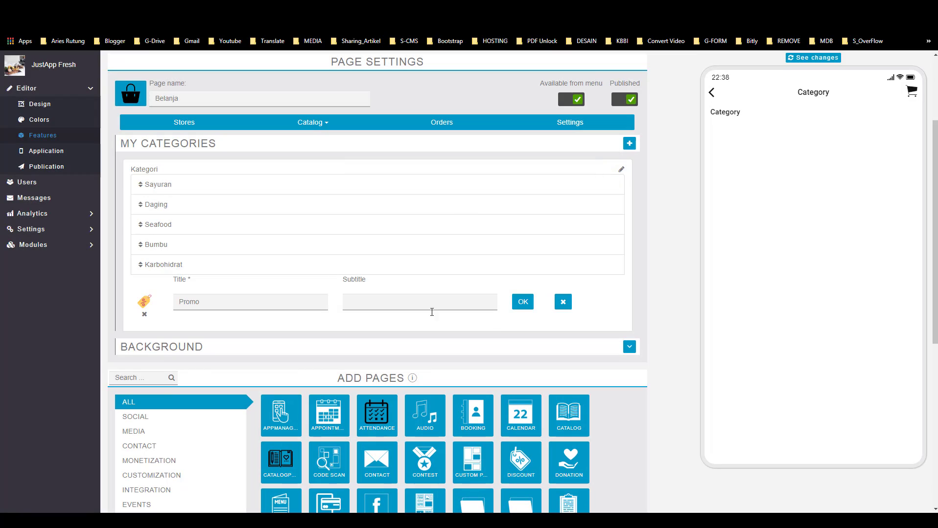
pyautogui.click(524, 304)
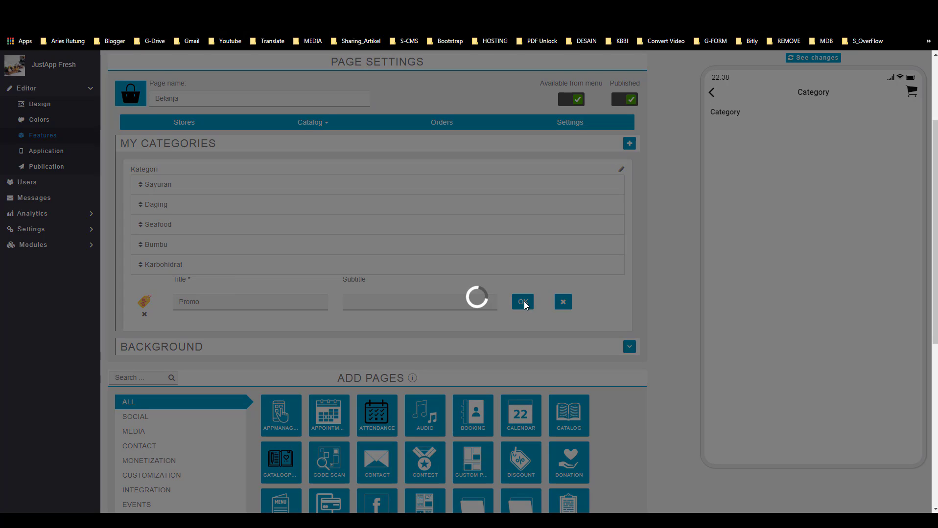
# - Refresh the phone preview of the Belanja page and examine its category list and search field
pyautogui.scroll(2, 248, 244)
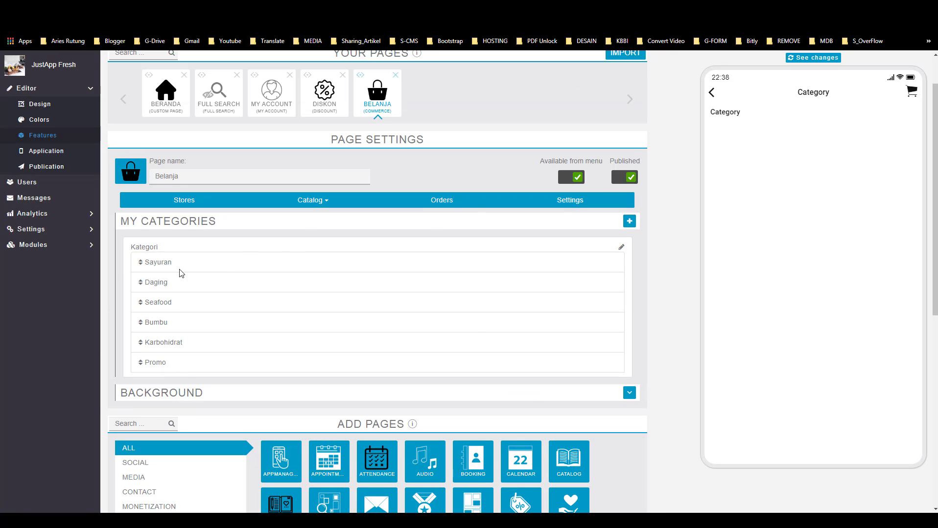
pyautogui.moveTo(141, 265)
pyautogui.mouseDown()
pyautogui.moveTo(139, 298)
pyautogui.moveTo(141, 271)
pyautogui.mouseUp()
pyautogui.click(824, 58)
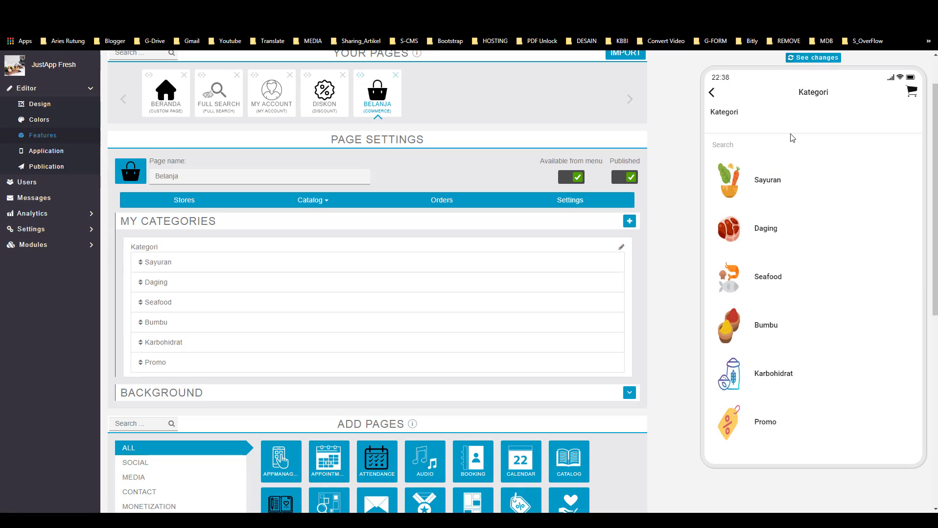
pyautogui.click(739, 144)
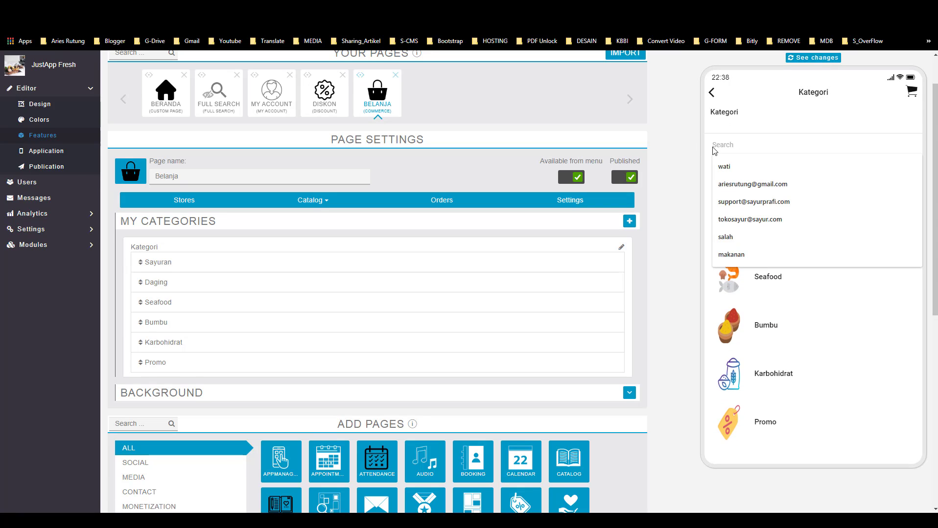
pyautogui.click(676, 186)
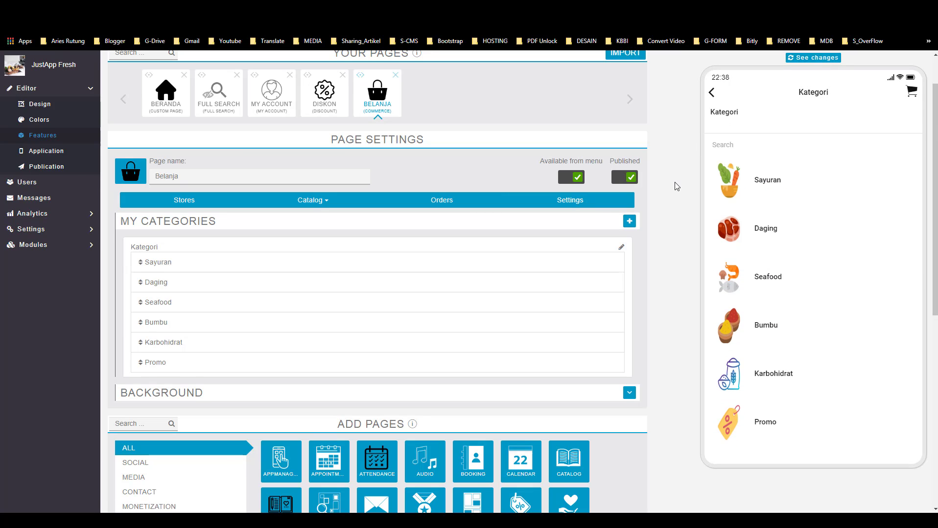
# - Start a new product in the Belanja catalog and name it "Kangkung"
pyautogui.click(320, 201)
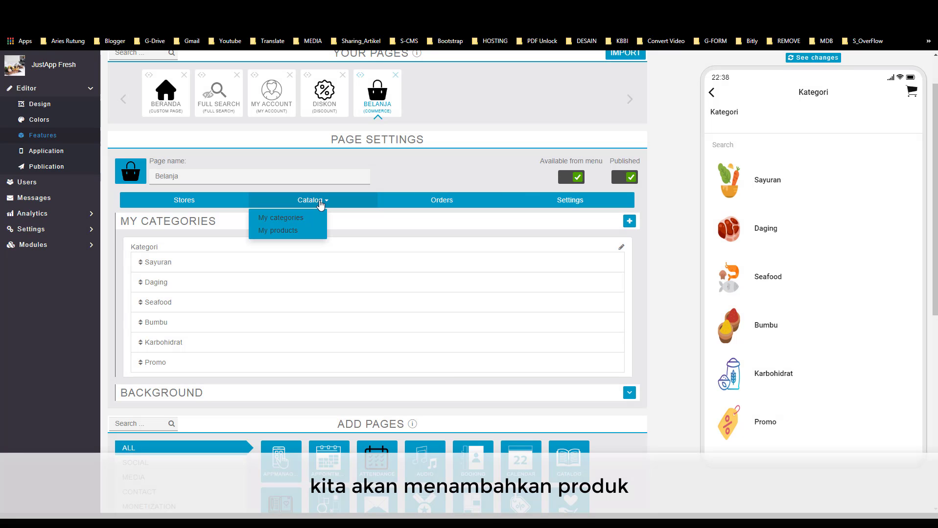
pyautogui.click(272, 231)
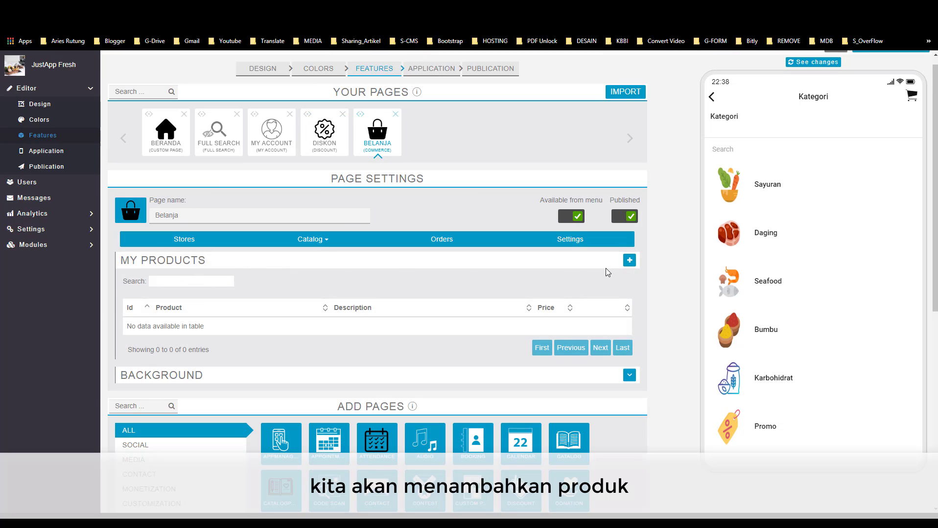
pyautogui.click(630, 262)
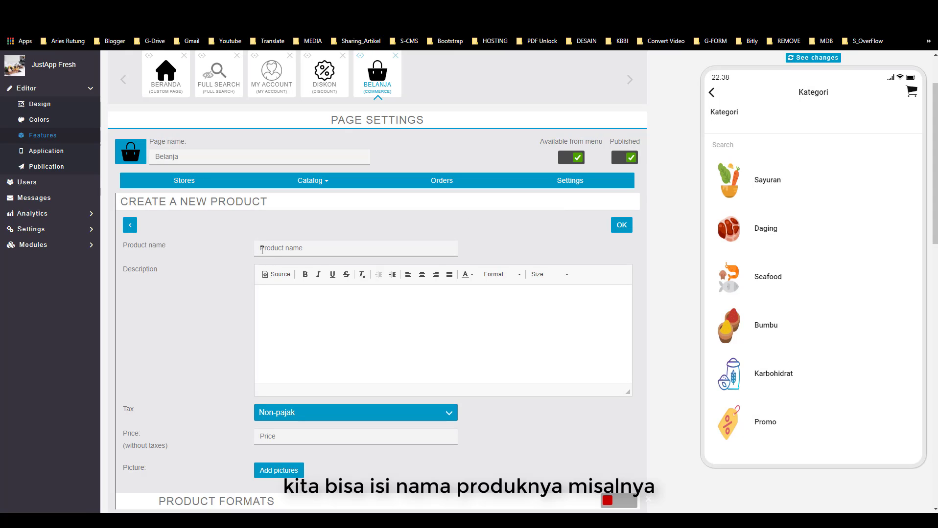
pyautogui.click(275, 249)
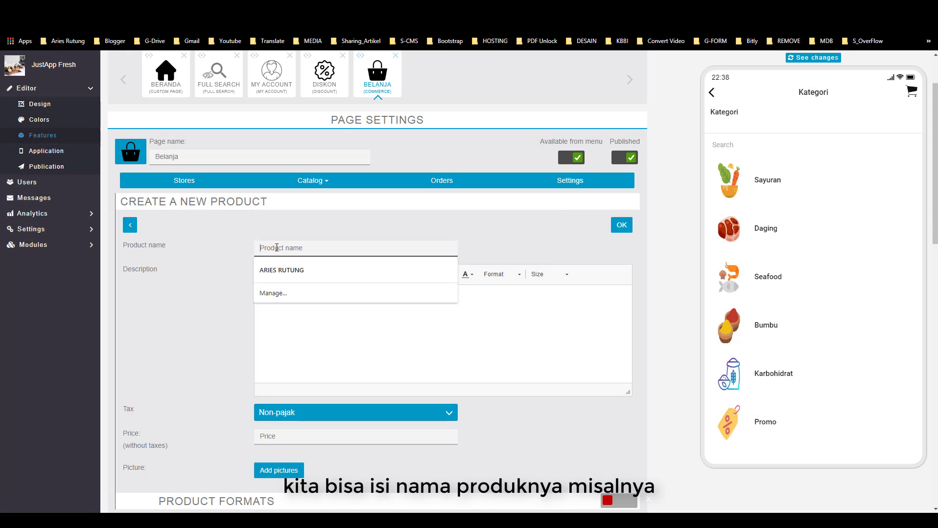
pyautogui.write('Kangkung')
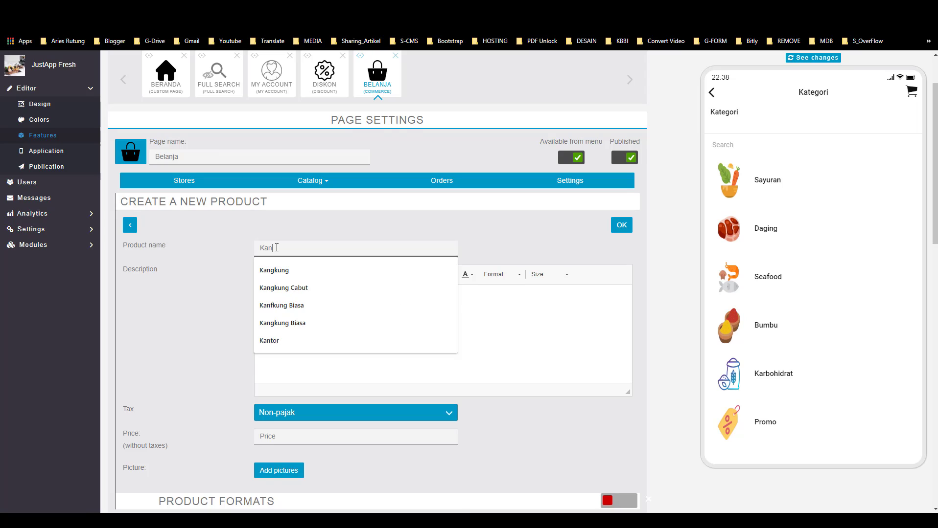
# - Fill in the Kangkung product's description with the placeholder text beginning "Lorem ipsum, atau ringkasnya lipsum, adalah teks standar"
pyautogui.click(278, 291)
pyautogui.click(278, 290)
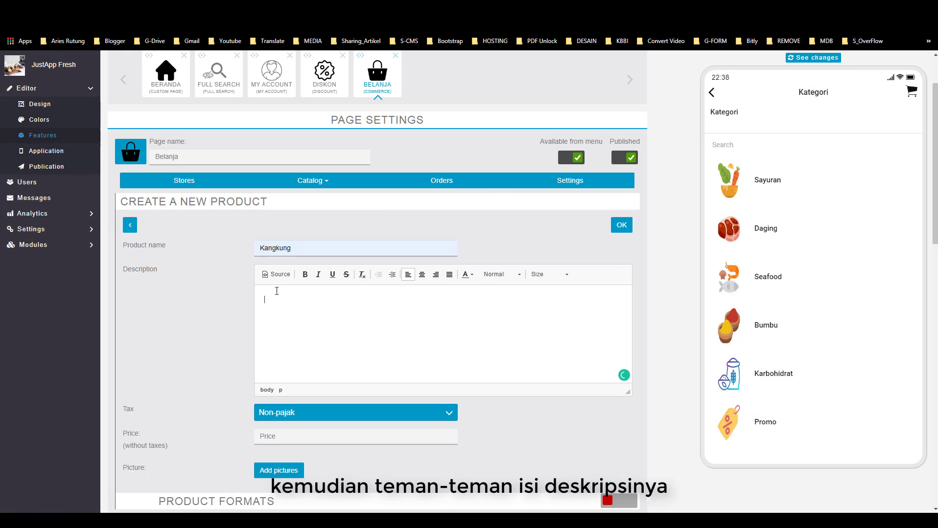
pyautogui.write('Lorem ipsum, atau ringkasnya lipsum, adalah teks standar yang ditempatkan untuk mendemostrasikan elemen grafis atau presentasi visual seperti font, tipografi, dan tata letak.')
pyautogui.scroll(-1, 142, 359)
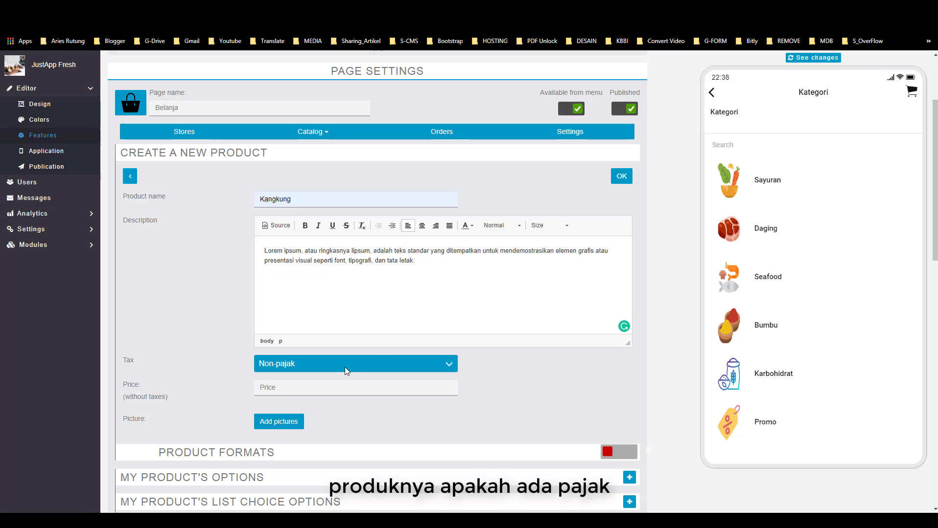
# - Set the Kangkung product's price without taxes to 5000
pyautogui.scroll(-1, 340, 367)
pyautogui.click(291, 336)
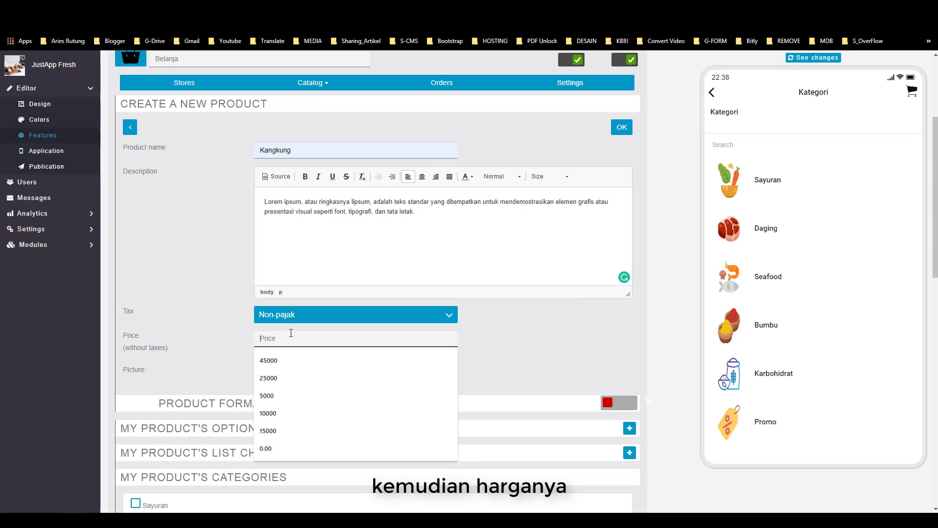
pyautogui.write('5000')
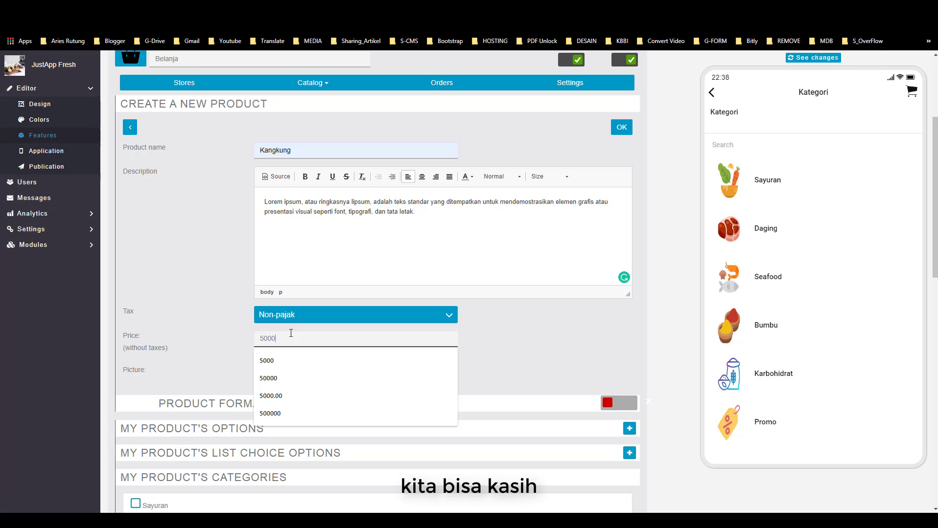
pyautogui.click(195, 359)
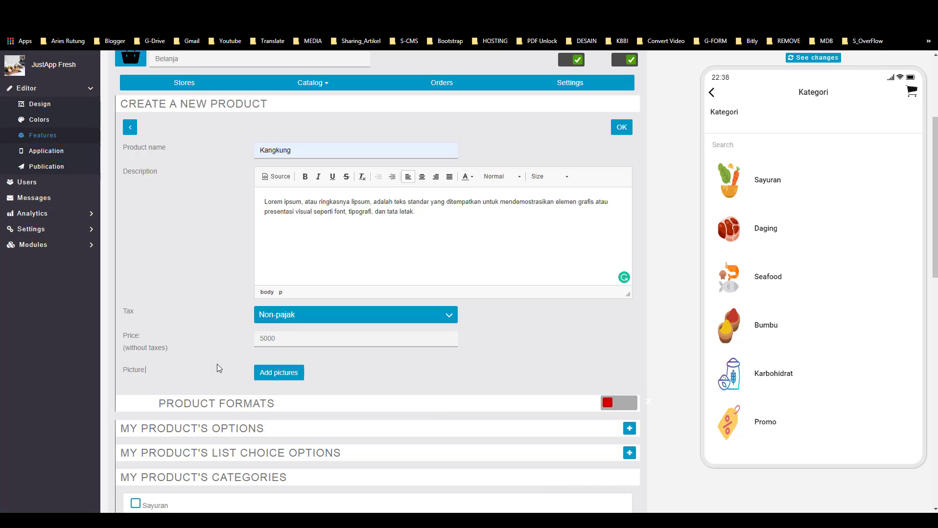
# - Add the image file kangkung cabut from the sayur folder inside Product as the Kangkung product's picture, accepting the proposed crop
pyautogui.click(279, 373)
pyautogui.click(39, 67)
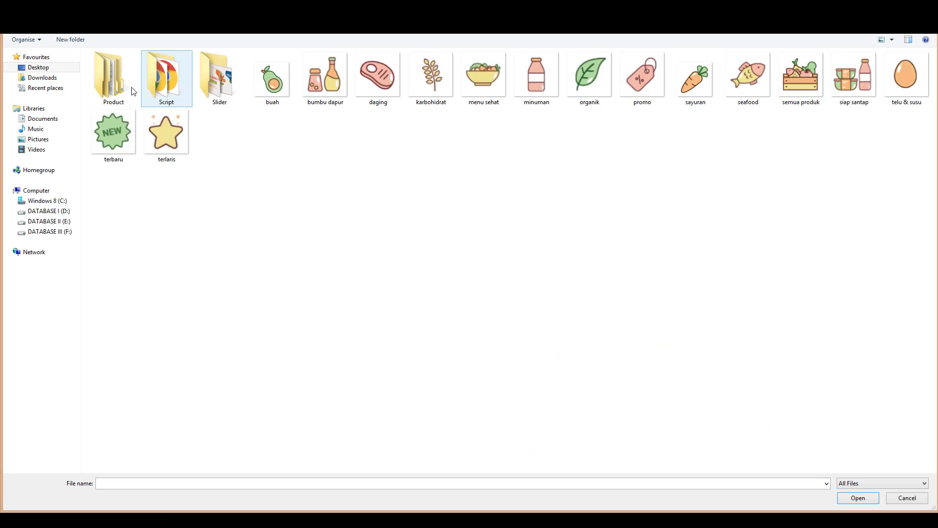
pyautogui.doubleClick(116, 91)
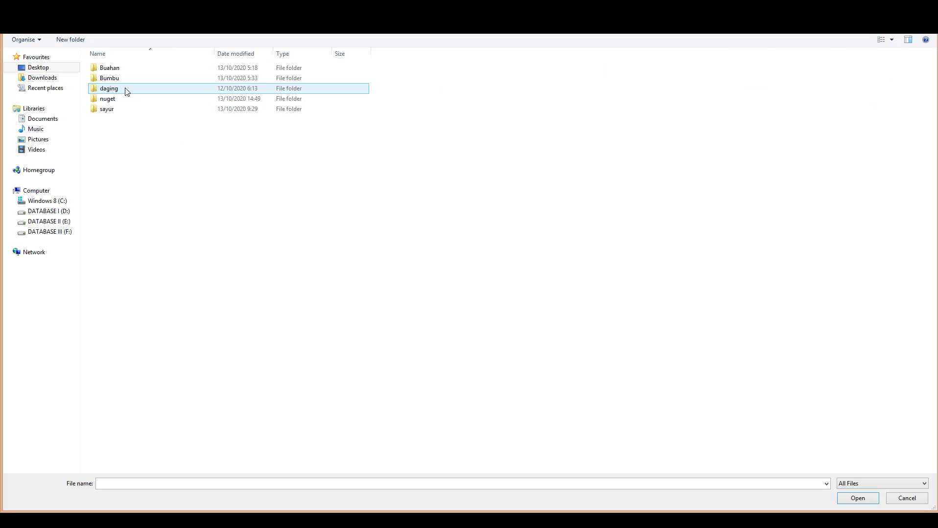
pyautogui.doubleClick(161, 109)
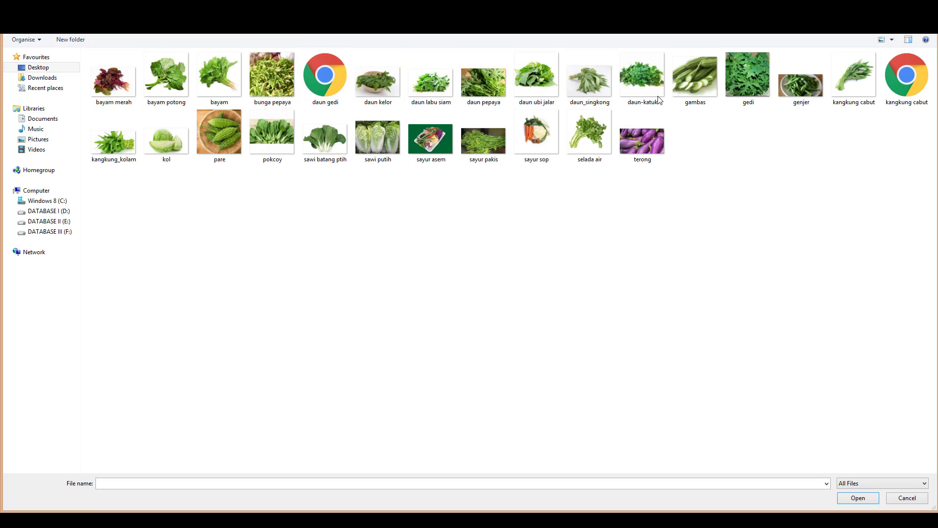
pyautogui.click(851, 83)
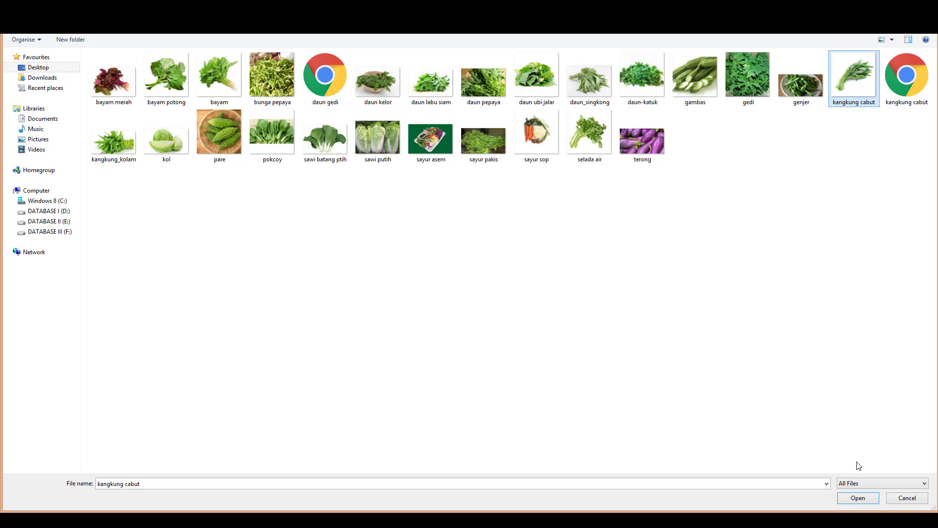
pyautogui.click(857, 498)
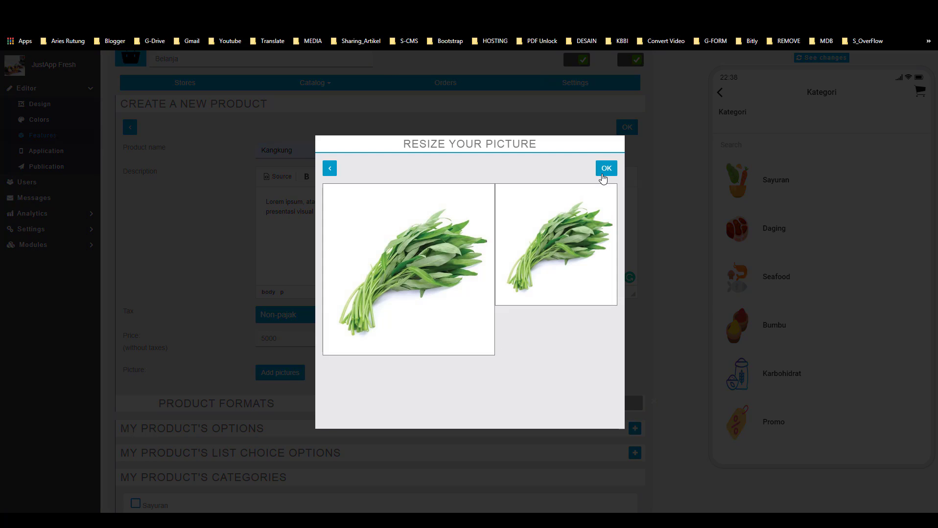
pyautogui.click(605, 171)
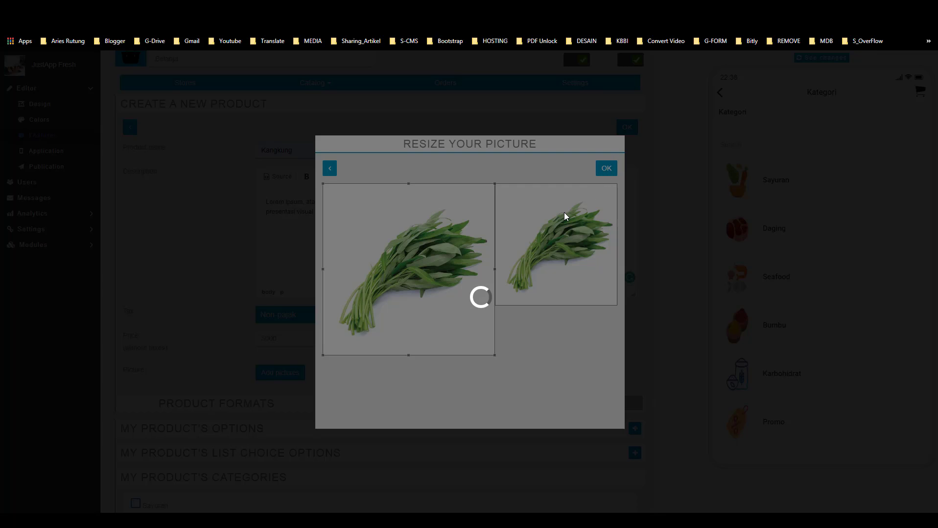
# - Look over the remaining format, option and category sections of the Kangkung product and save it
pyautogui.scroll(-4, 299, 236)
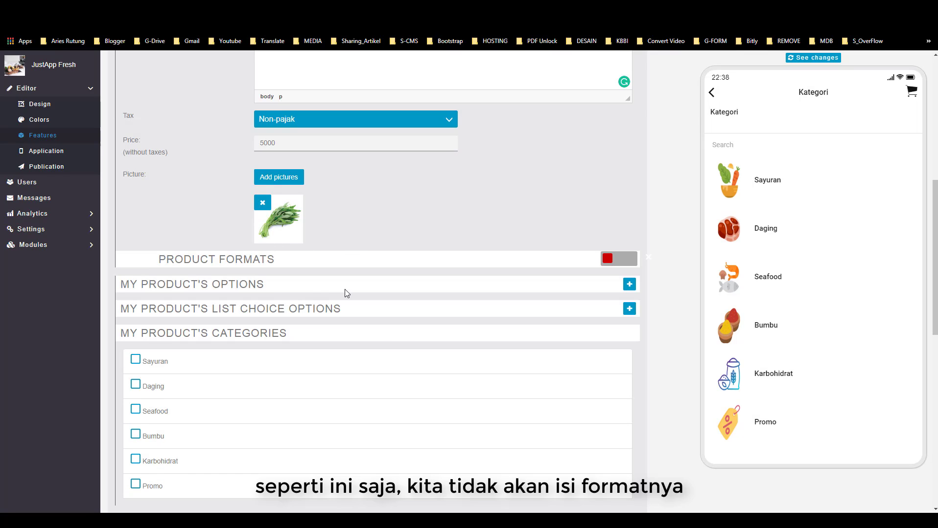
pyautogui.scroll(-2, 275, 319)
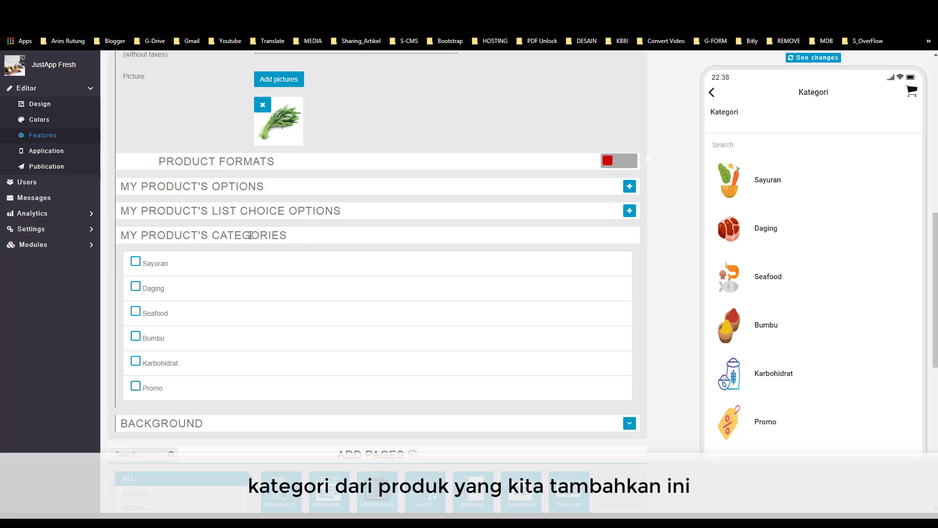
pyautogui.scroll(1, 292, 135)
pyautogui.scroll(-1, 294, 161)
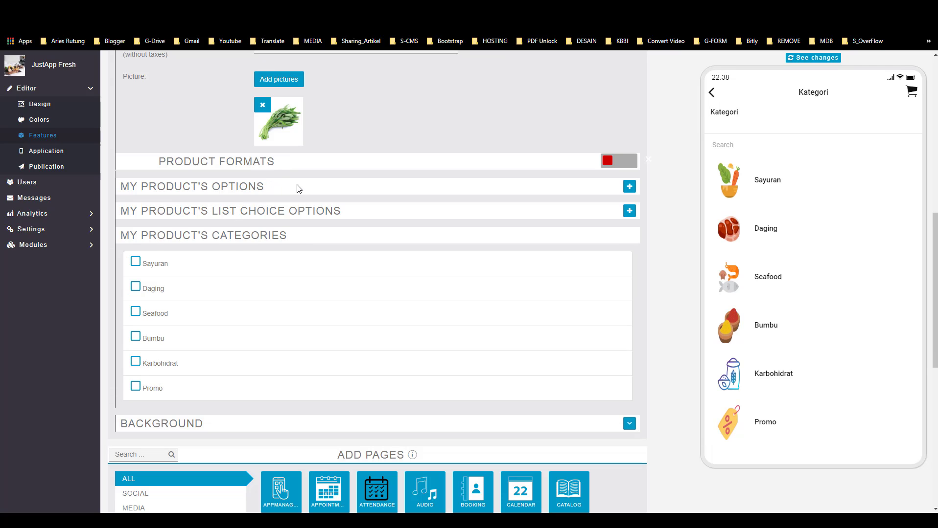
pyautogui.scroll(7, 445, 332)
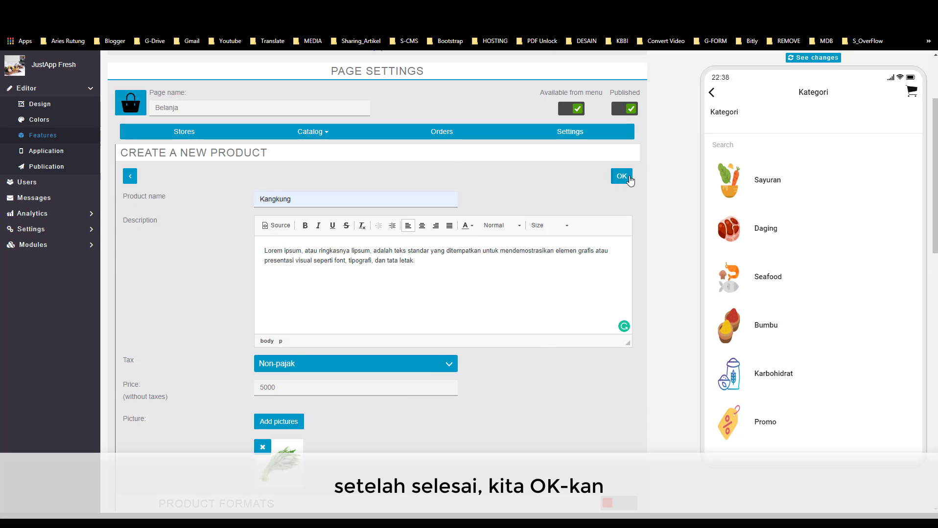
pyautogui.click(622, 177)
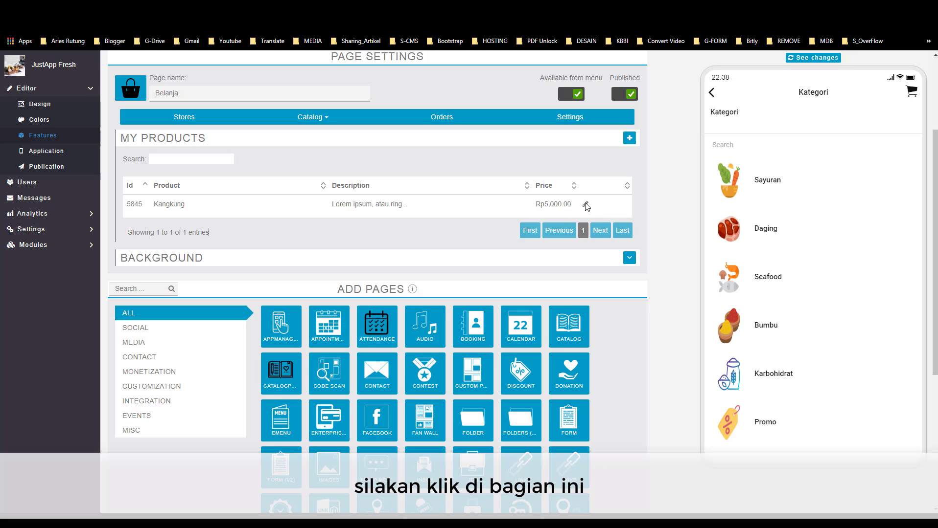
# - Start a new product named "Bayam" and fill its description with the placeholder text beginning "Lorem ipsum, atau ringkasnya lipsum"
pyautogui.click(629, 143)
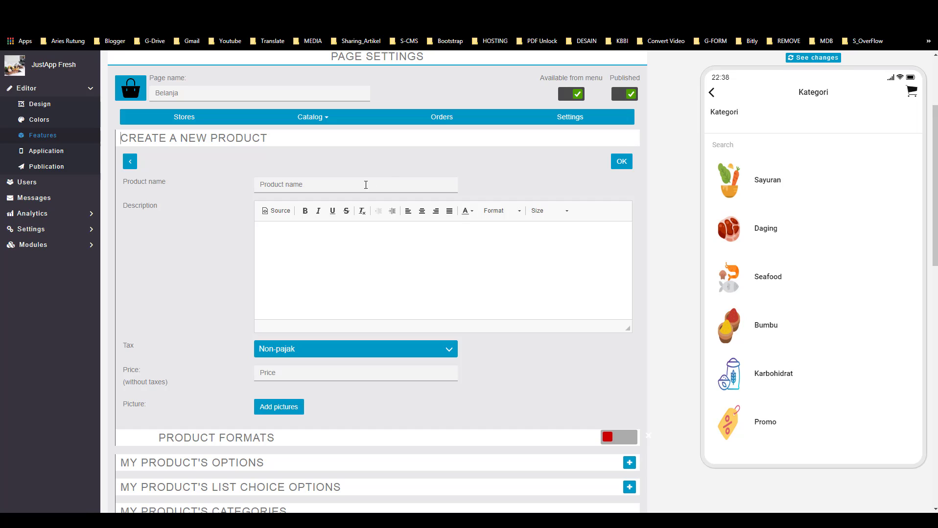
pyautogui.click(366, 185)
pyautogui.write('Bayam')
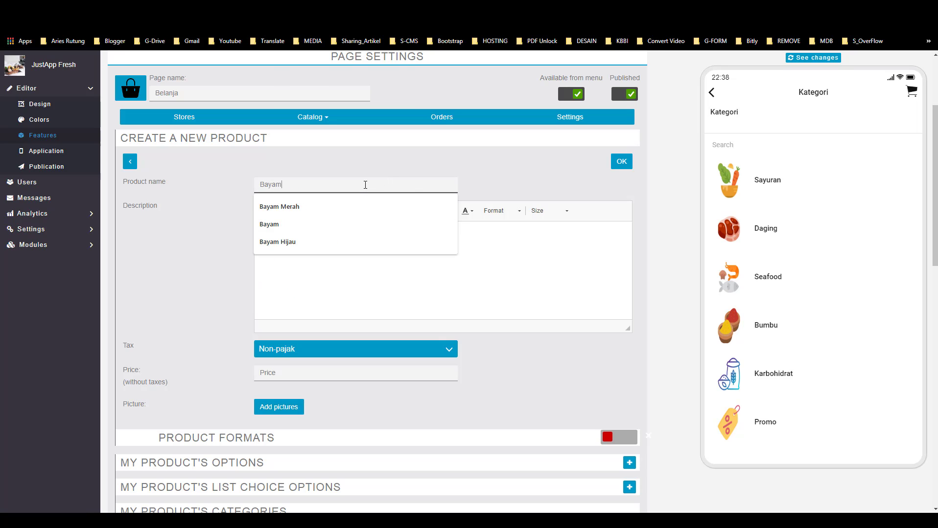
pyautogui.click(263, 260)
pyautogui.write('Lorem ipsum, atau ringkasnya lipsum, adalah teks standar yang ditempatkan untuk mendemostrasikan elemen grafis atau presentasi visual seperti font, tipografi, dan tata letak.')
# - Set the Bayam product's price to 5000 and assign it to the Sayuran category
pyautogui.scroll(-2, 320, 262)
pyautogui.click(293, 276)
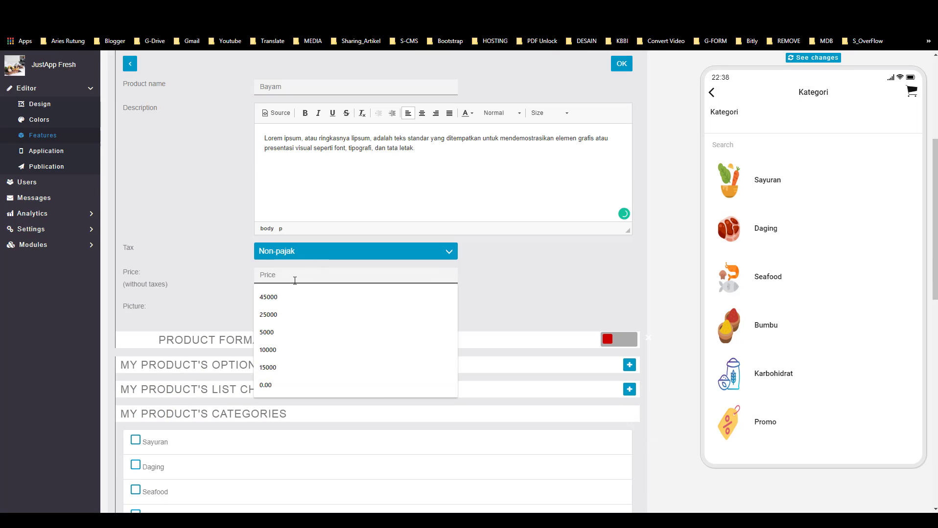
pyautogui.write('5000')
# - Add a spinach leaf picture to the Bayam product with the proposed crop and save the product
pyautogui.click(279, 309)
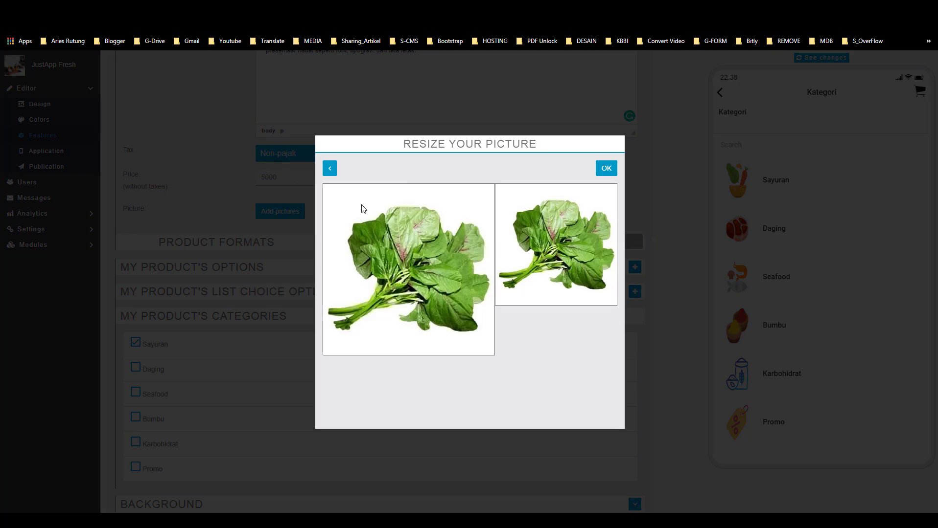
pyautogui.click(607, 169)
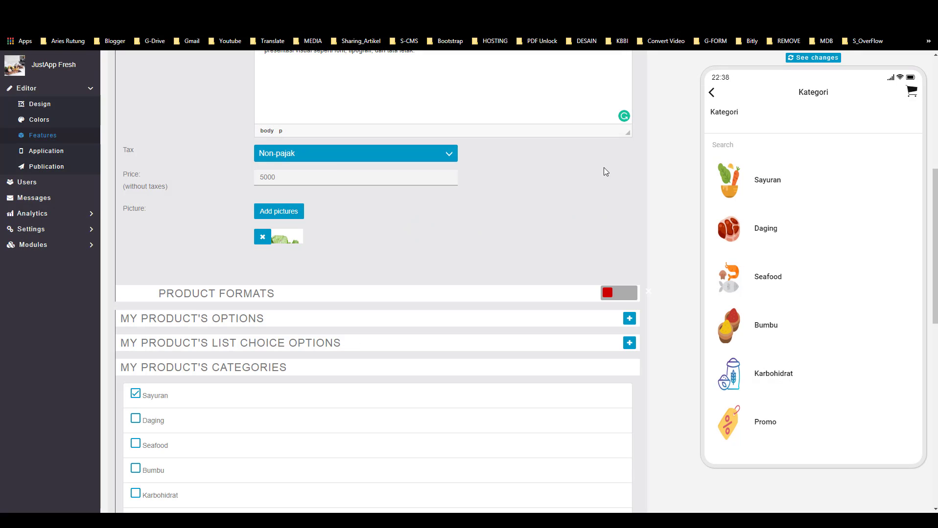
pyautogui.scroll(-1, 343, 269)
pyautogui.scroll(7, 501, 187)
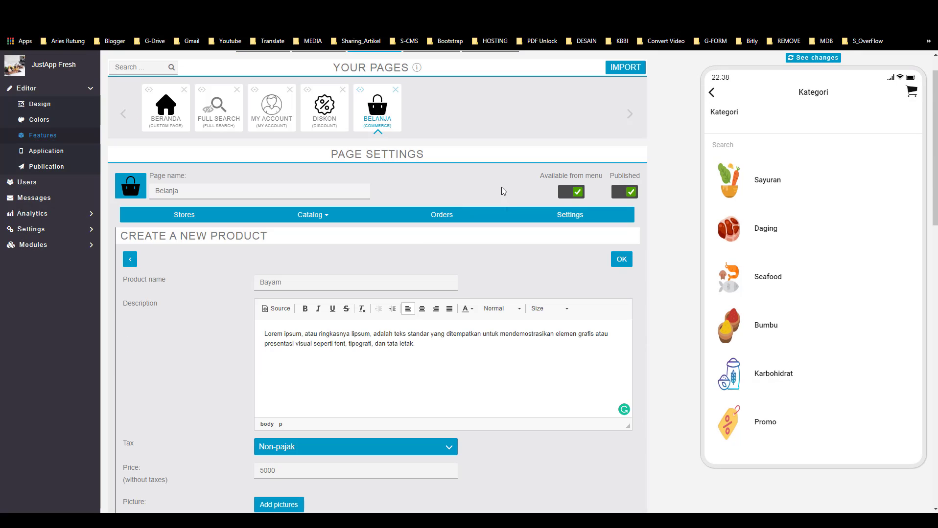
pyautogui.click(618, 260)
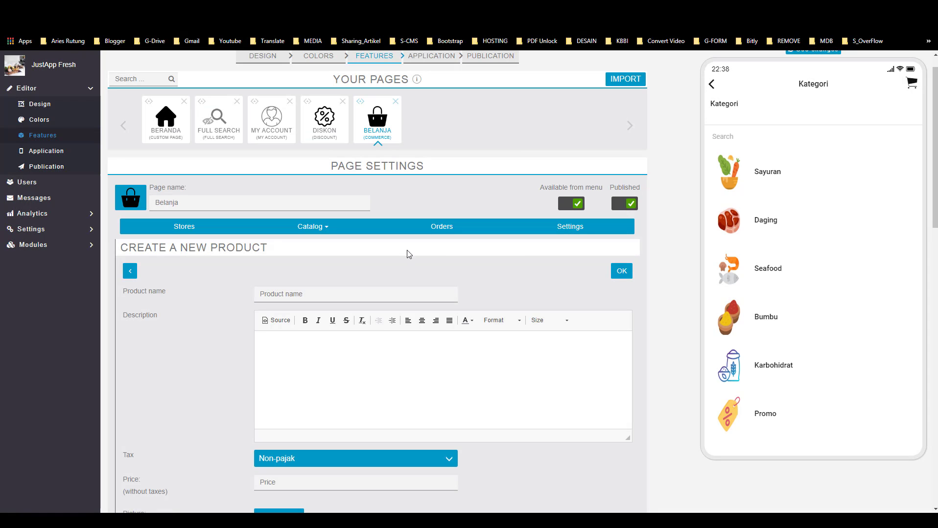
pyautogui.click(306, 293)
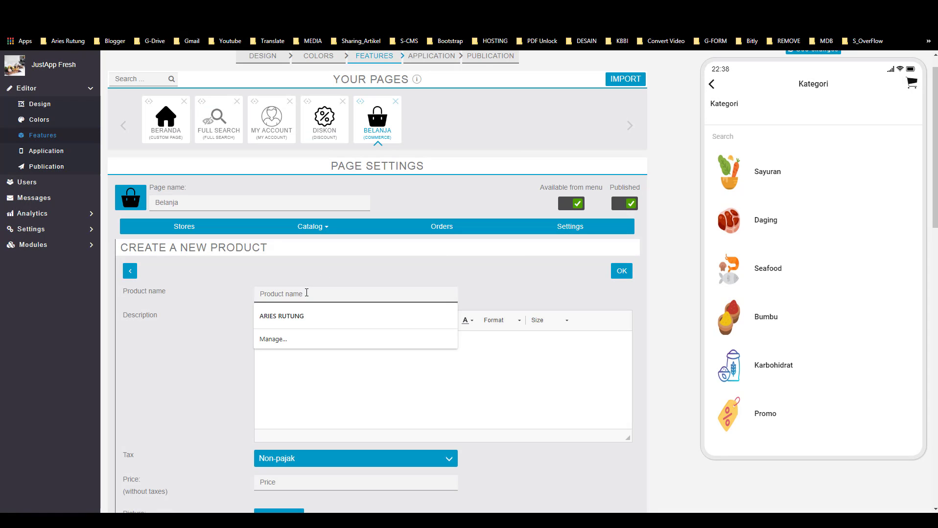
pyautogui.write('ken')
pyautogui.moveTo(275, 294); pyautogui.dragTo(243, 294)
pyautogui.press('BackSpace')
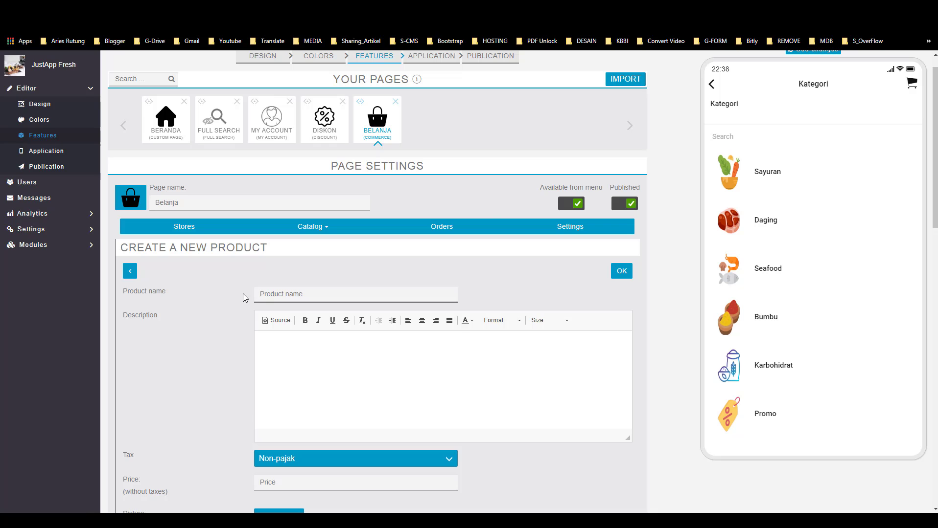
# - Name the new product "Daun Pepaya" and fill its description with the same Lorem ipsum placeholder text
pyautogui.write('Daun pepa')
pyautogui.click(280, 317)
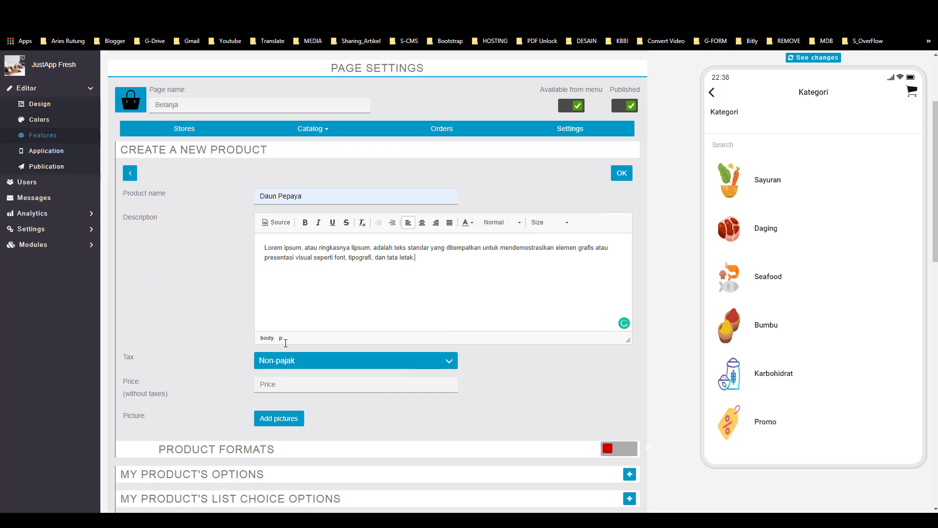
# - Set the Daun Pepaya product's price to 5000 and add the image file daun pepaya as its picture
pyautogui.click(351, 385)
pyautogui.click(277, 425)
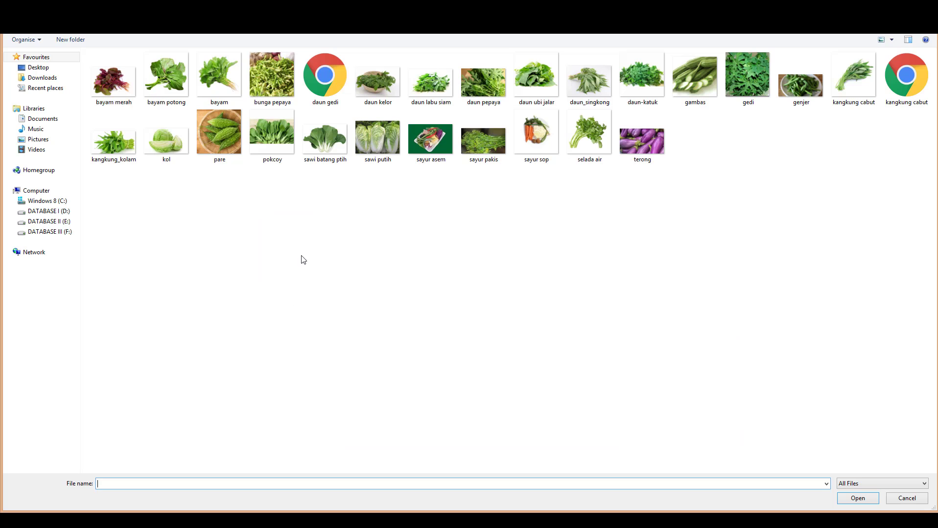
pyautogui.doubleClick(483, 81)
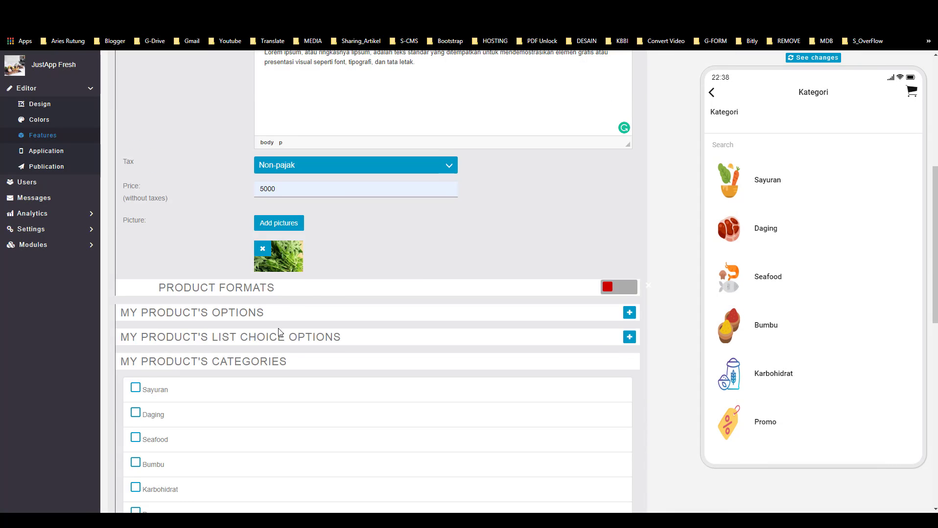
# - Assign the Daun Pepaya product to the Sayuran category and save it
pyautogui.click(135, 388)
pyautogui.scroll(-1, 379, 350)
pyautogui.scroll(1, 632, 258)
pyautogui.scroll(3, 632, 259)
pyautogui.click(621, 125)
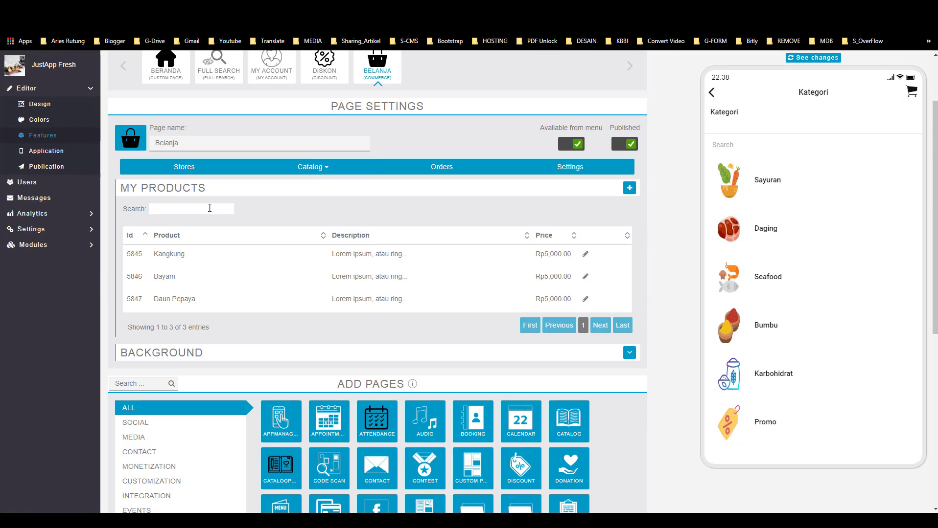
# - Start a new product named "Daun Ubi Jalar" and fill its description with the same Lorem ipsum placeholder text
pyautogui.click(630, 193)
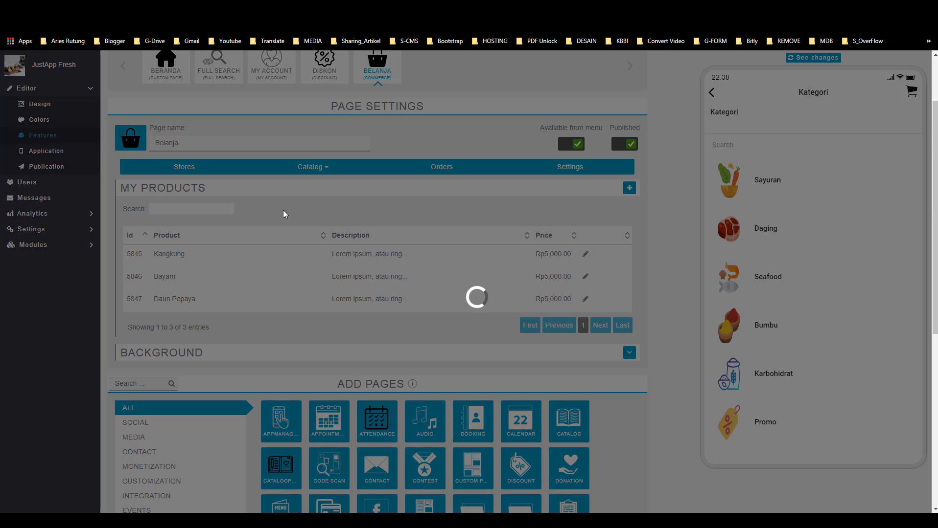
pyautogui.click(288, 234)
pyautogui.write('Daun Ubi')
pyautogui.click(285, 256)
pyautogui.click(284, 283)
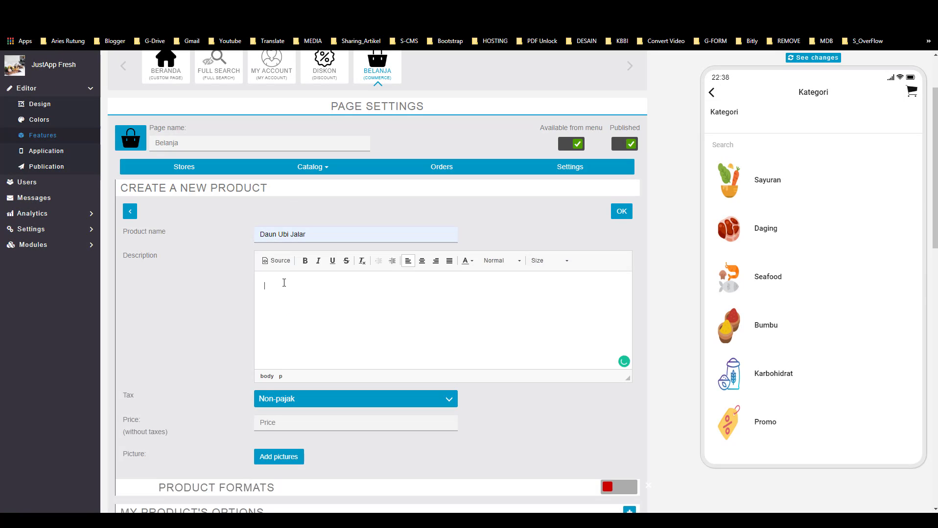
pyautogui.write('Lorem ipsum, atau ringkasnya lipsum, adalah teks standar yang ditempatkan untuk mendemostrasikan elemen grafis atau presentasi visual seperti font, tipografi, dan tata letak.')
# - Save the Daun Ubi Jalar product with a price of 5000 and the category Sayuran
pyautogui.click(272, 423)
pyautogui.write('5000')
pyautogui.scroll(-3, 272, 423)
pyautogui.click(147, 445)
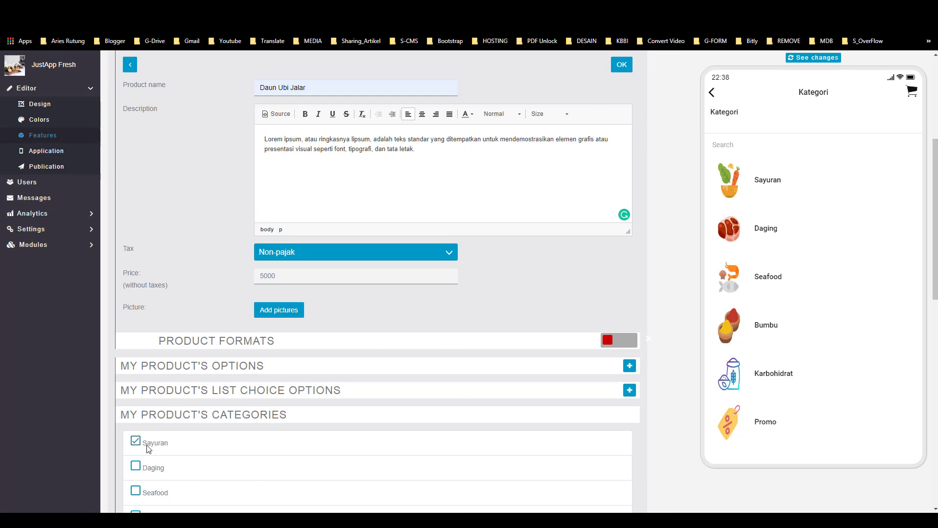
pyautogui.scroll(3, 619, 217)
pyautogui.click(620, 216)
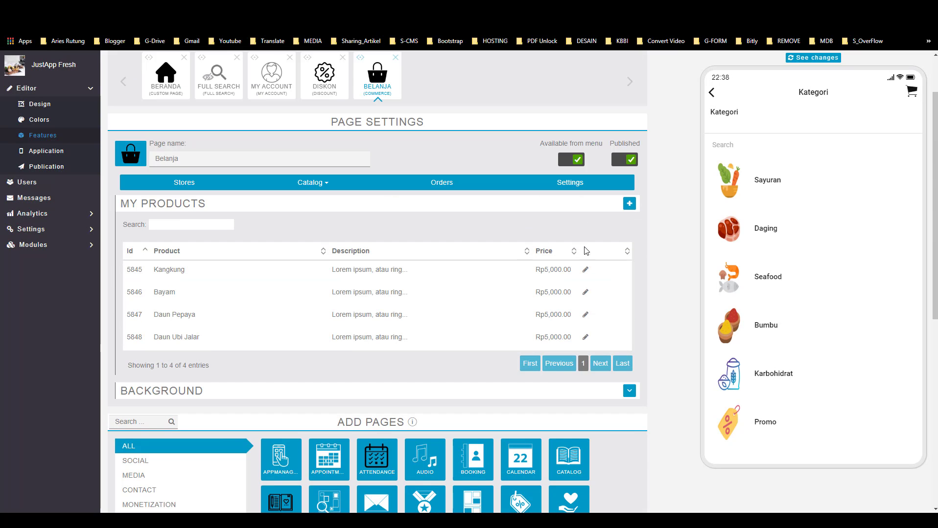
# - Start a new product named "Daun Singkong" and fill its description with the same Lorem ipsum placeholder text
pyautogui.click(629, 203)
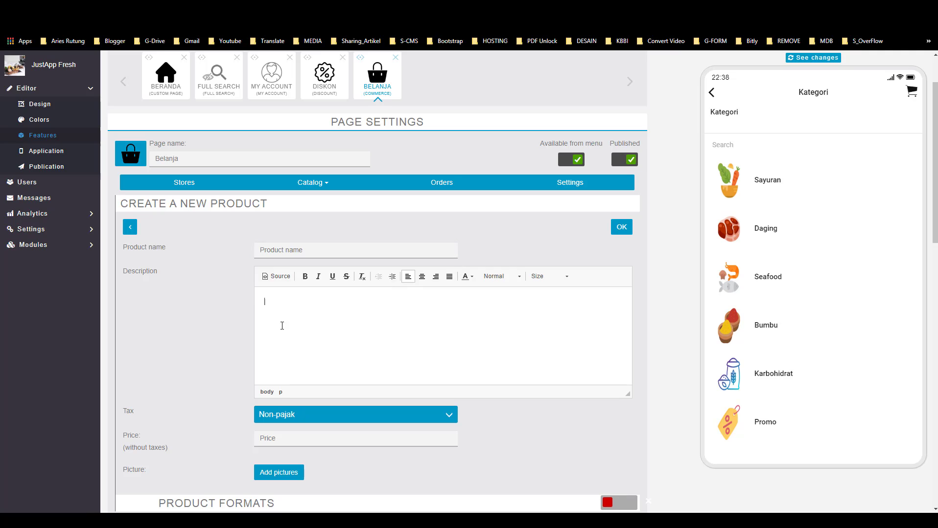
pyautogui.click(310, 249)
pyautogui.write('Daun Singkong')
pyautogui.click(287, 307)
pyautogui.click(291, 299)
pyautogui.write('Lorem ipsum, atau ringkasnya lipsum, adalah teks standar yang ditempatkan untuk mendemostrasikan elemen grafis atau presentasi visual seperti font, tipografi, dan tata letak.')
# - Set the Daun Singkong product's price to 5000 and add the image file daun_singkong as its picture, accepting the proposed crop
pyautogui.scroll(-2, 291, 303)
pyautogui.click(289, 341)
pyautogui.write('5000')
pyautogui.scroll(-3, 289, 360)
pyautogui.click(279, 228)
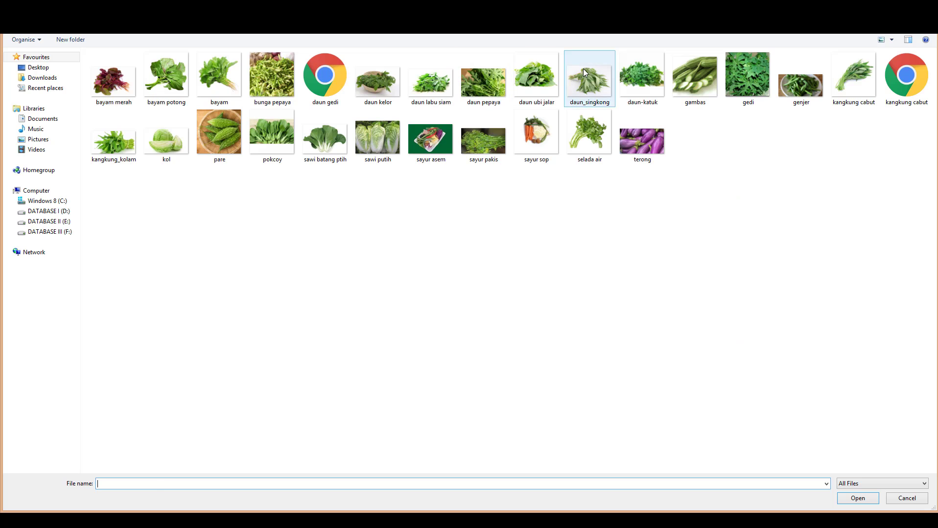
pyautogui.doubleClick(585, 73)
pyautogui.click(598, 170)
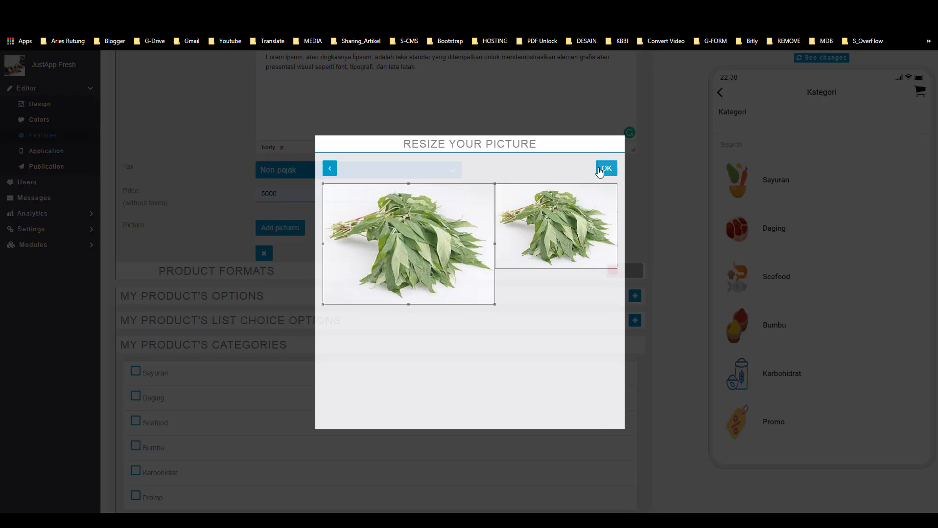
# - Assign the Daun Singkong product to the Sayuran category and save it
pyautogui.scroll(-3, 163, 290)
pyautogui.click(138, 250)
pyautogui.scroll(4, 568, 202)
pyautogui.scroll(5, 567, 202)
pyautogui.click(620, 180)
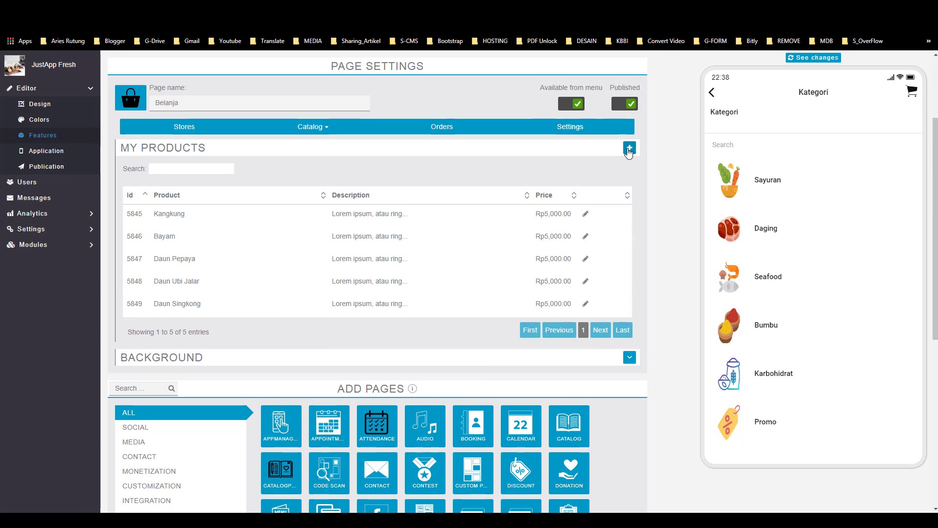
# - Start a new product named "Gambas" and fill its description with the Lorem ipsum placeholder text
pyautogui.click(629, 149)
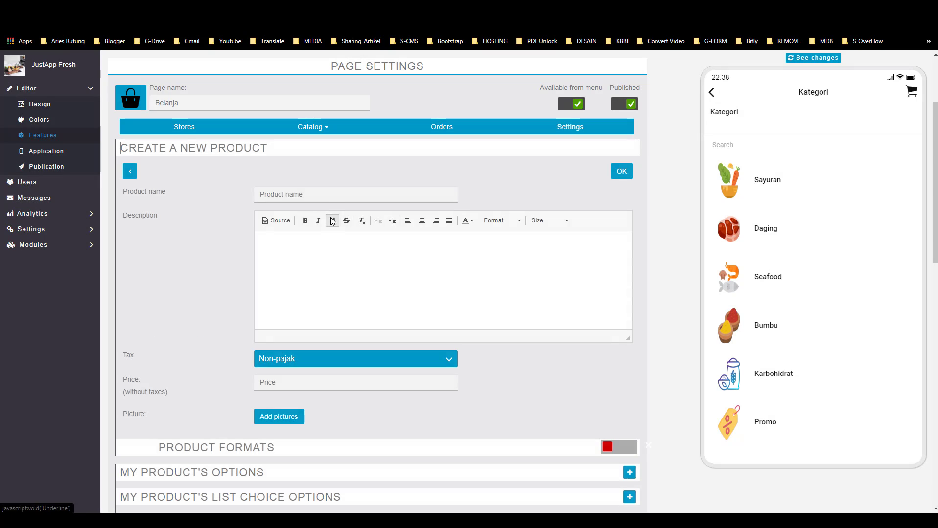
pyautogui.click(326, 200)
pyautogui.write('Gambas')
pyautogui.click(314, 239)
pyautogui.write('Lorem ipsum, atau ringkasnya lipsum, adalah teks standar yang ditempatkan untuk mendemostrasikan elemen grafis atau presentasi visual seperti font, tipografi, dan tata letak.')
# - Set the Gambas product's price to 5000 and add the image file gambas as its picture
pyautogui.scroll(-3, 303, 255)
pyautogui.click(288, 237)
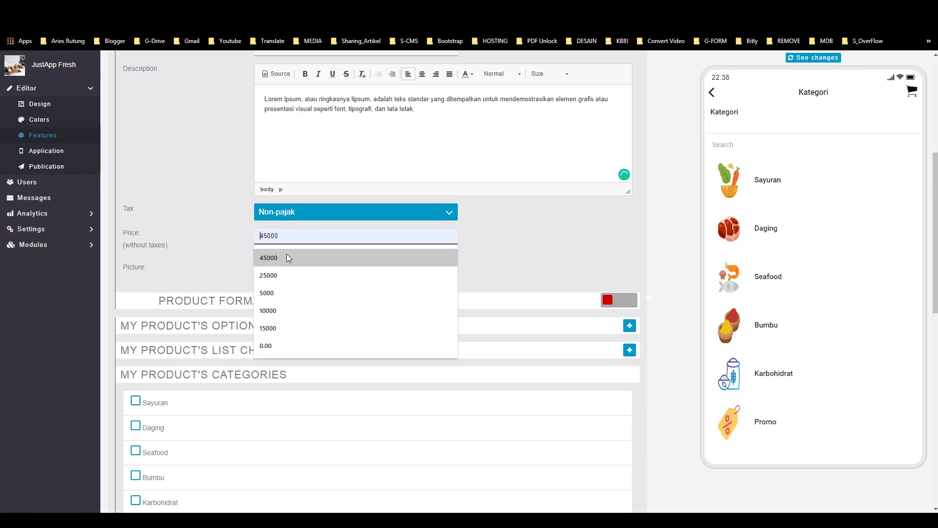
pyautogui.click(286, 294)
pyautogui.click(287, 272)
pyautogui.click(682, 85)
pyautogui.doubleClick(679, 81)
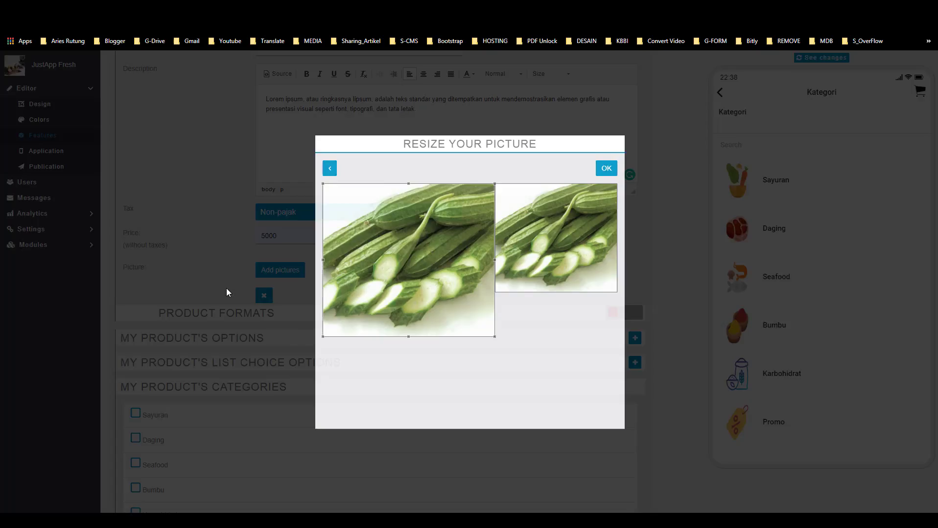
# - Assign the Gambas product to the Sayuran category and save it
pyautogui.scroll(-3, 227, 288)
pyautogui.click(141, 302)
pyautogui.scroll(-8, 143, 303)
pyautogui.scroll(12, 634, 294)
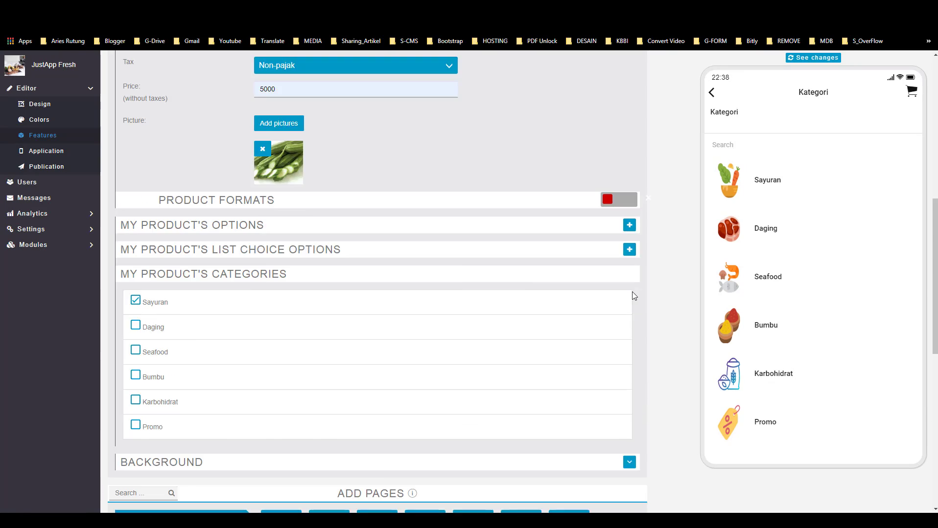
pyautogui.click(621, 74)
# - Start a new product named "Bunga Pepaya" in the product catalog
pyautogui.scroll(2, 416, 183)
pyautogui.scroll(-3, 382, 198)
pyautogui.scroll(4, 364, 205)
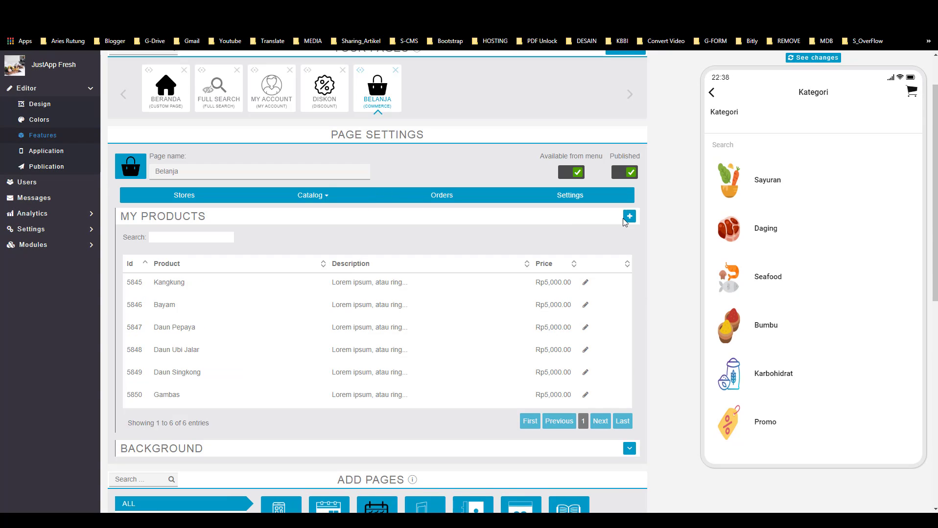
pyautogui.click(629, 217)
pyautogui.click(356, 262)
pyautogui.write('Bunga')
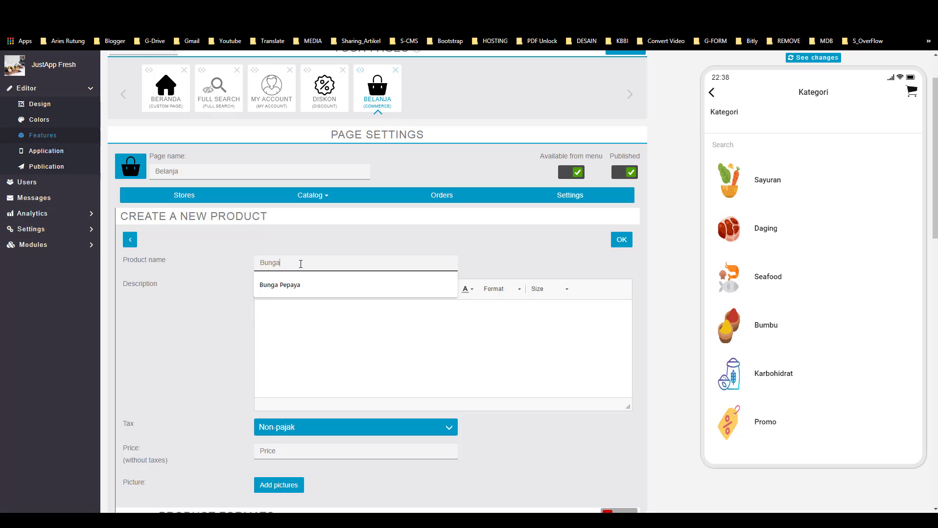
pyautogui.click(283, 282)
# - Set the Bunga Pepaya product's price to 5000 and add the image file bunga pepaya as its picture
pyautogui.scroll(-2, 299, 307)
pyautogui.click(289, 354)
pyautogui.click(289, 413)
pyautogui.scroll(-3, 291, 318)
pyautogui.click(288, 243)
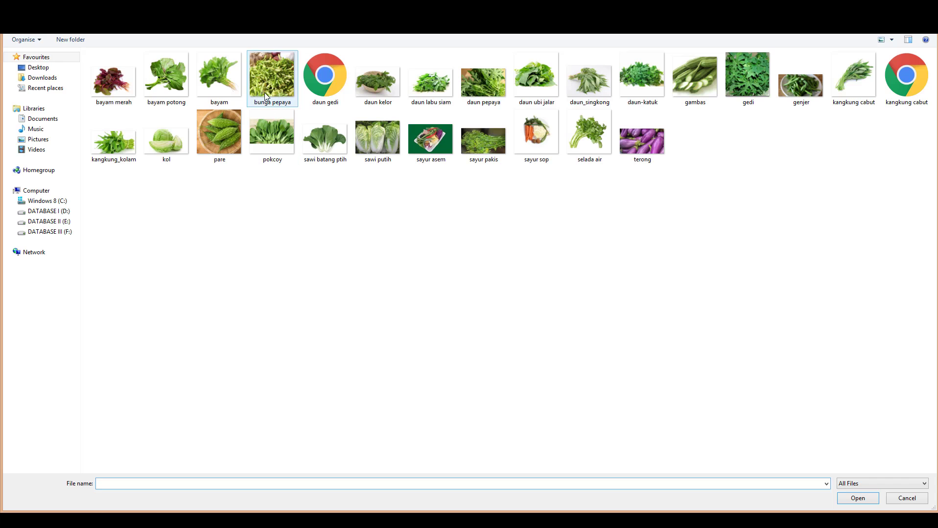
pyautogui.doubleClick(266, 89)
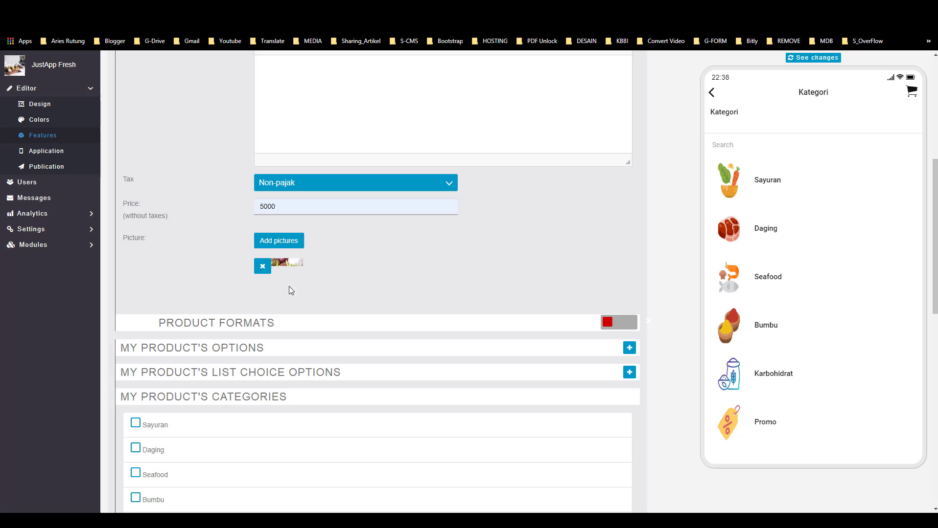
# - Assign the Bunga Pepaya product to the Sayuran category and save it
pyautogui.click(135, 423)
pyautogui.scroll(4, 493, 207)
pyautogui.click(621, 193)
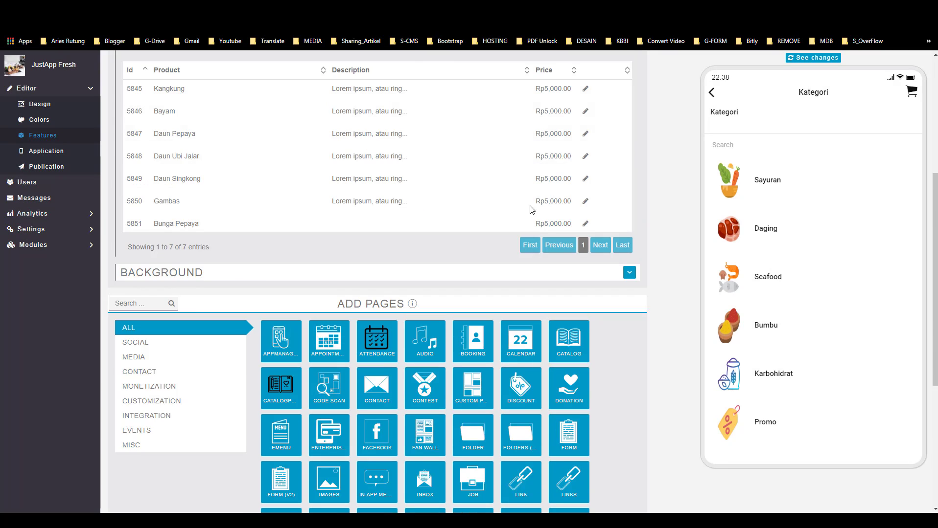
# - Start a new product named "Daun Katuk" and fill its description with the Lorem ipsum placeholder text
pyautogui.scroll(2, 532, 210)
pyautogui.click(627, 122)
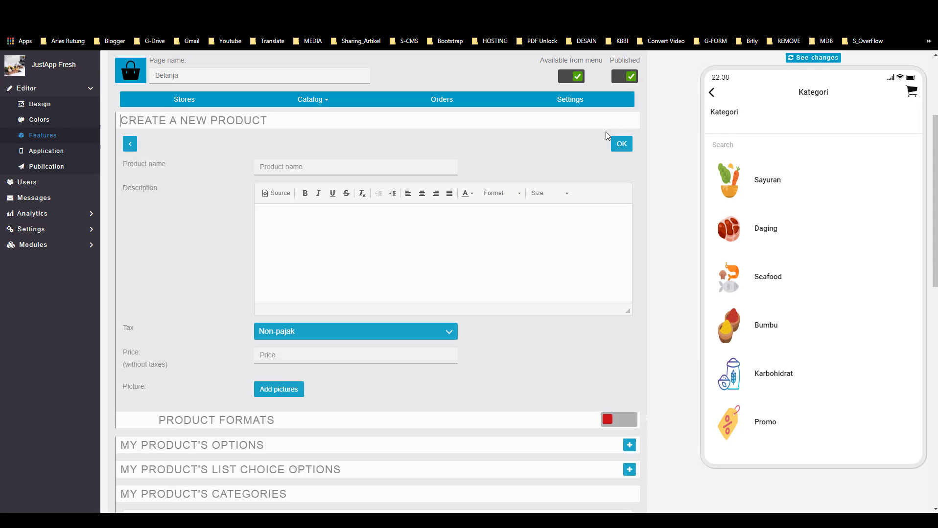
pyautogui.click(292, 167)
pyautogui.write('Daun Katuk')
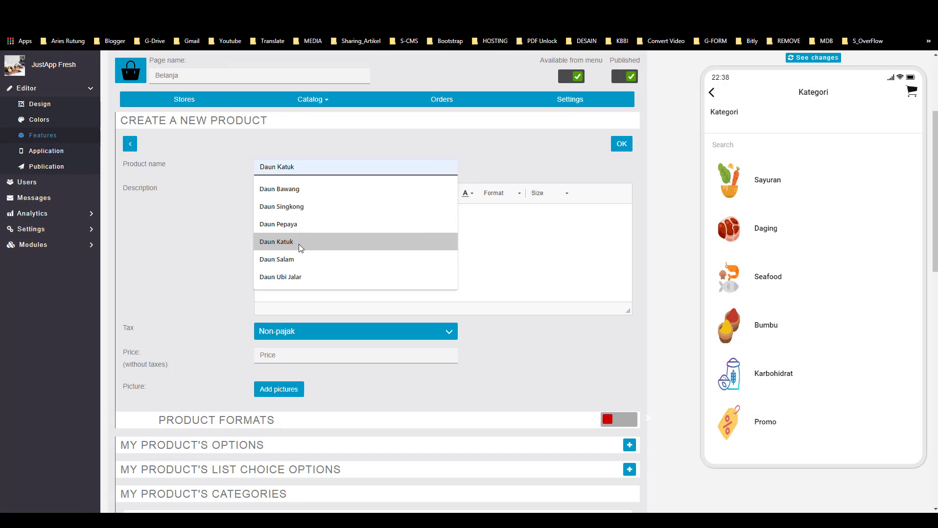
pyautogui.click(300, 245)
pyautogui.click(320, 223)
pyautogui.write('Lorem ipsum, atau ringkasnya lipsum, adalah teks standar yang ditempatkan untuk mendemostrasikan elemen grafis atau presentasi visual seperti font, tipografi, dan tata letak.')
# - Set the Daun Katuk product's price to 5000 and add the image file daun-katuk as its picture, accepting the proposed crop
pyautogui.click(320, 354)
pyautogui.write('5000')
pyautogui.scroll(-3, 304, 298)
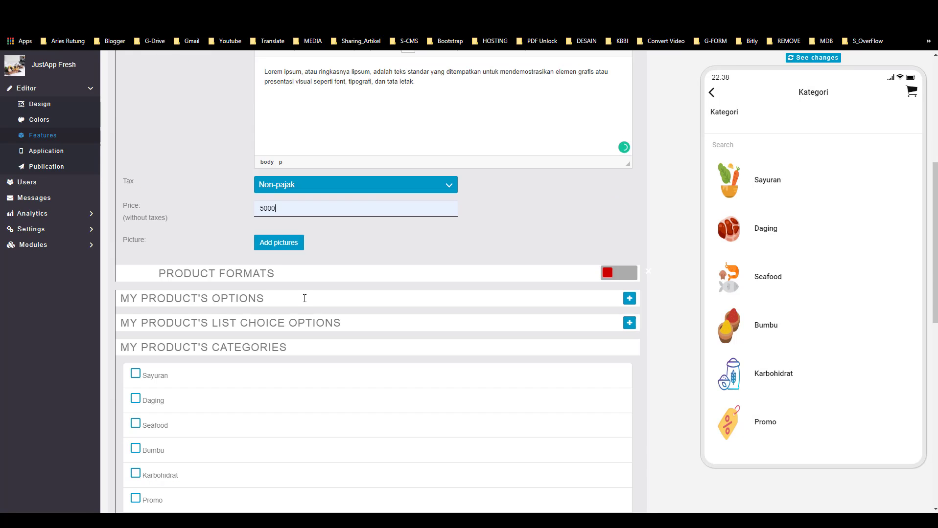
pyautogui.click(279, 243)
pyautogui.doubleClick(537, 136)
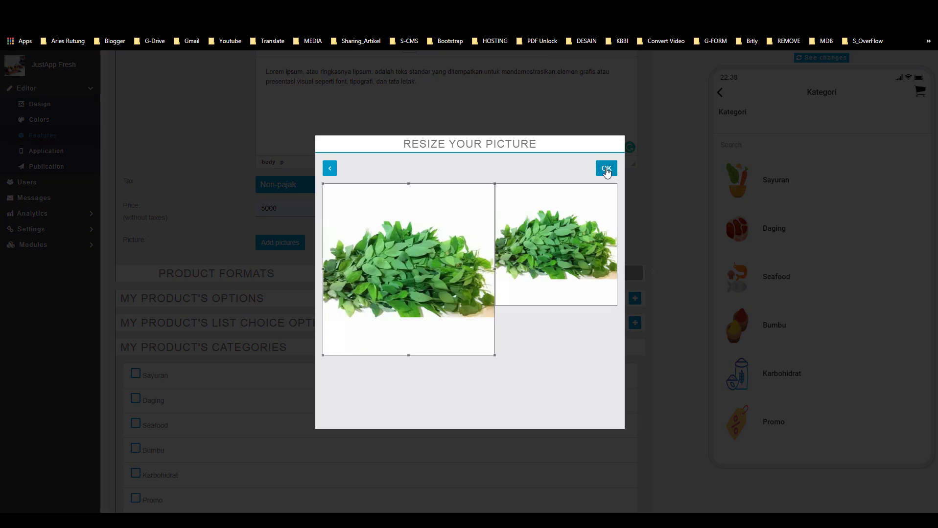
pyautogui.click(606, 168)
# - Assign the Daun Katuk product to the Sayuran category and save it
pyautogui.scroll(-3, 308, 289)
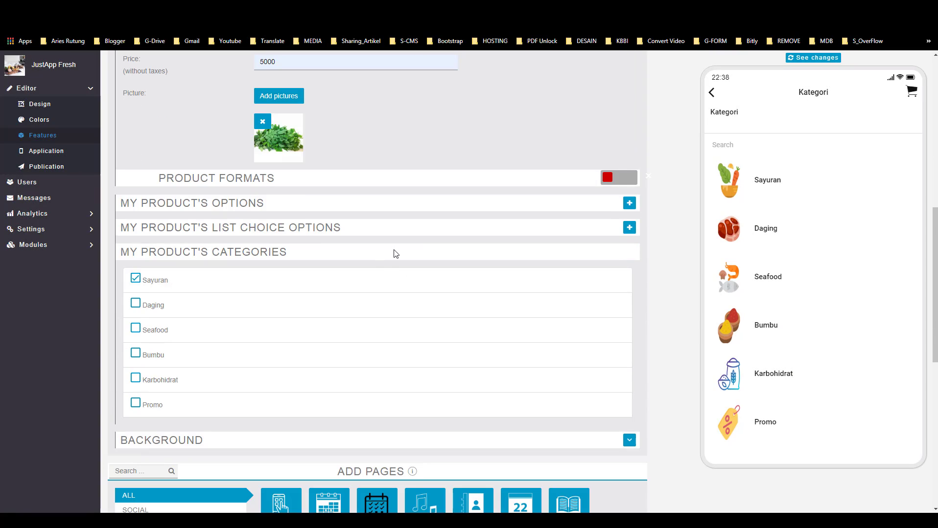
pyautogui.scroll(6, 396, 254)
pyautogui.click(622, 145)
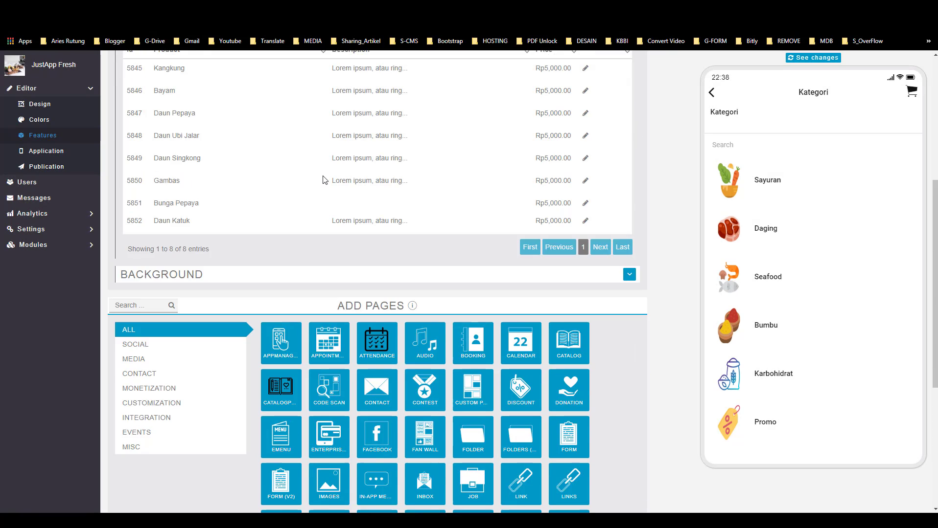
# - Start a new product named "Pare" and fill its description with the Lorem ipsum placeholder text
pyautogui.scroll(3, 323, 180)
pyautogui.click(347, 193)
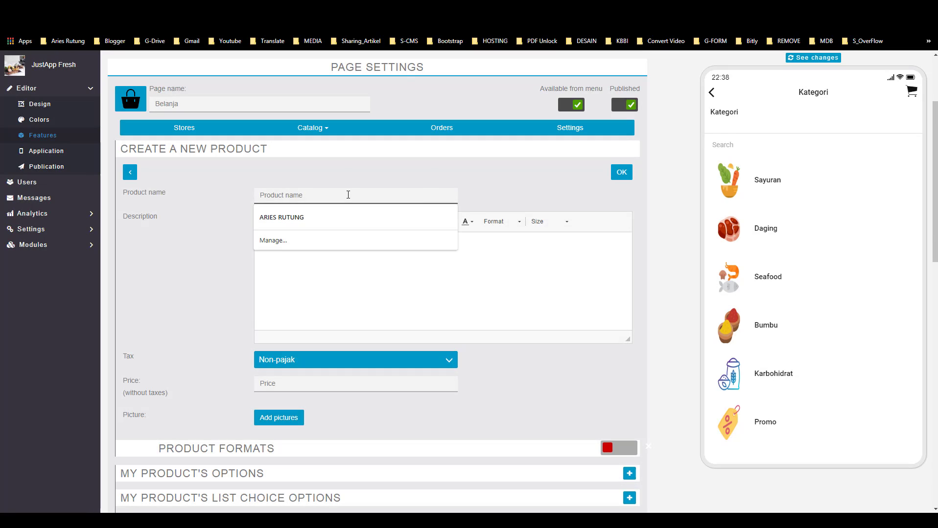
pyautogui.write('Pare')
pyautogui.click(316, 249)
pyautogui.write('Lorem ipsum, atau ringkasnya lipsum, adalah teks standar yang ditempatkan untuk mendemostrasikan elemen grafis atau presentasi visual seperti font, tipografi, dan tata letak.')
# - Set the Pare product's price to 5000 and add the image file pare as its picture, accepting the proposed crop
pyautogui.click(355, 384)
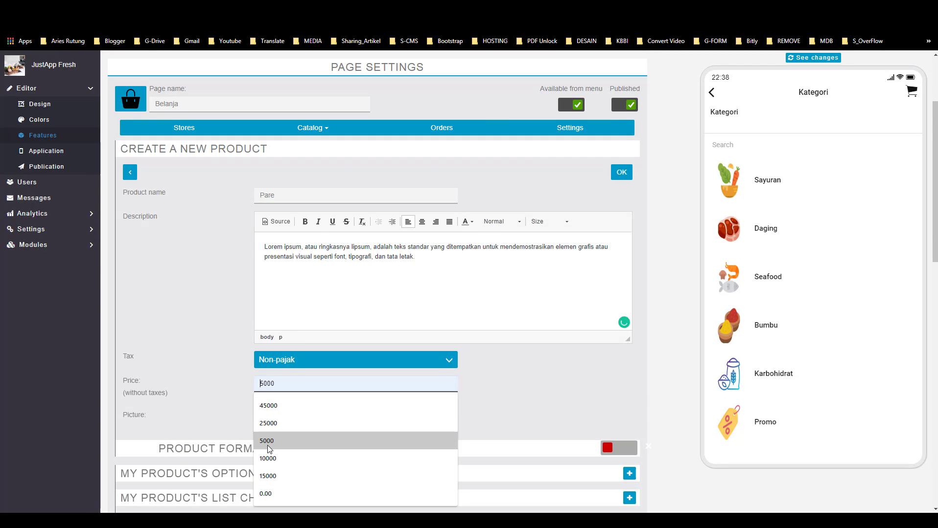
pyautogui.click(268, 443)
pyautogui.scroll(-2, 268, 442)
pyautogui.click(279, 320)
pyautogui.doubleClick(223, 139)
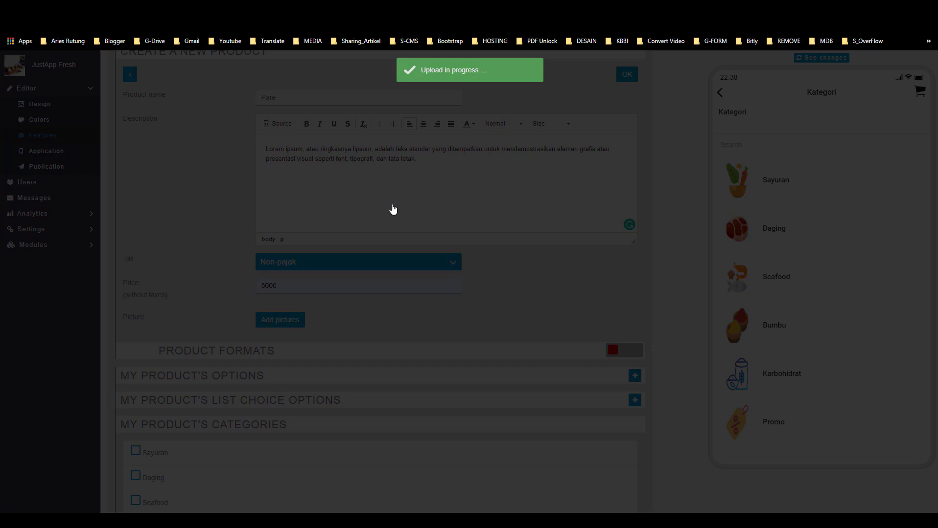
pyautogui.click(605, 169)
# - Assign the Pare product to the Sayuran category and save it
pyautogui.scroll(-5, 509, 199)
pyautogui.click(136, 260)
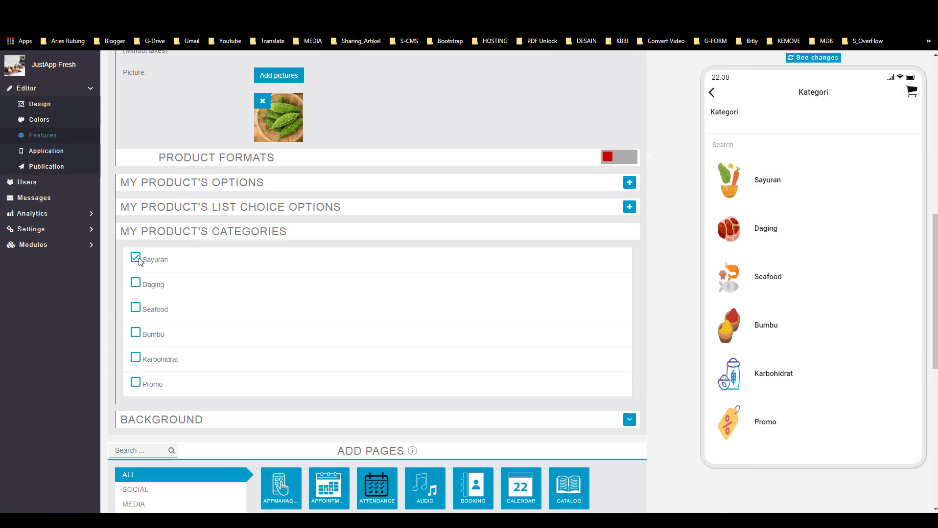
pyautogui.scroll(6, 137, 260)
pyautogui.click(624, 127)
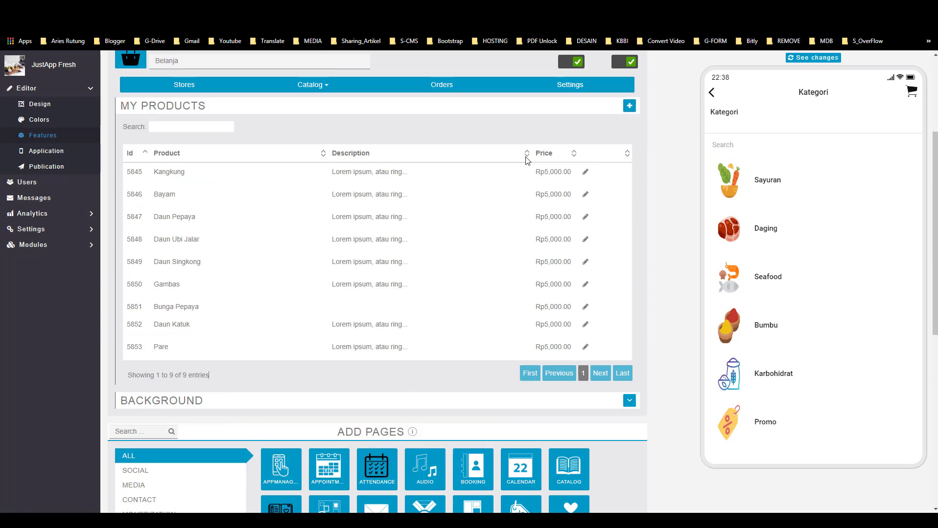
# - Start a new product named "Kol" and fill its description with the Lorem ipsum placeholder text
pyautogui.click(629, 156)
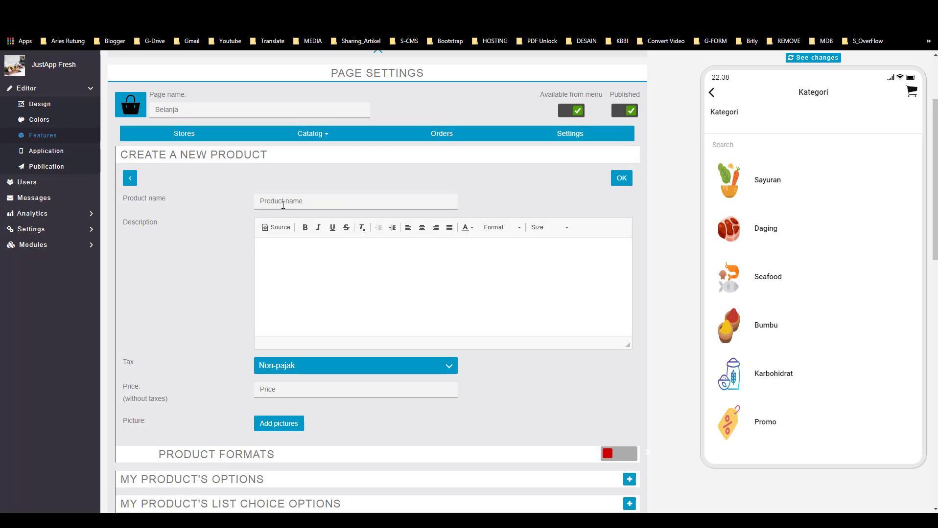
pyautogui.click(293, 201)
pyautogui.write('Kol')
pyautogui.click(299, 240)
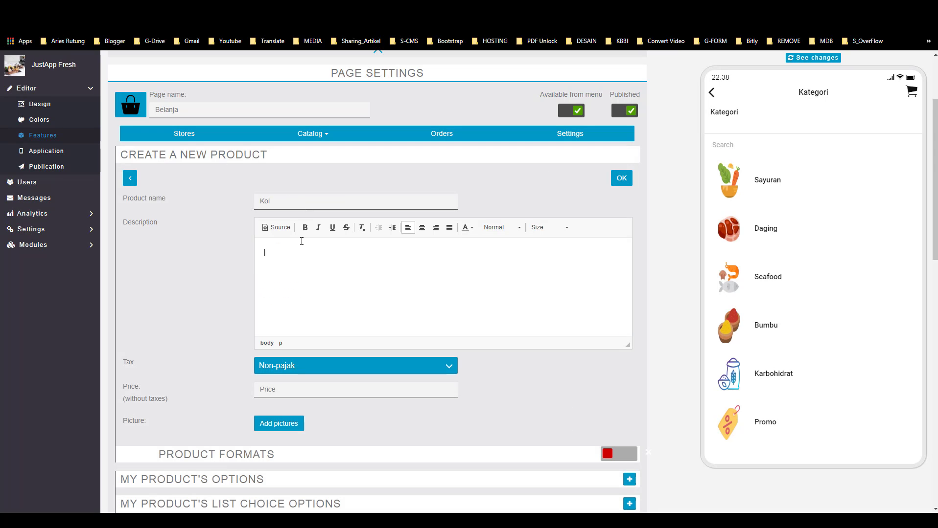
pyautogui.write('Lorem ipsum, atau ringkasnya lipsum, adalah teks standar yang ditempatkan untuk mendemostrasikan elemen grafis atau presentasi visual seperti font, tipografi, dan tata letak.')
# - Complete the Kol product with a price of 10000 and the image file kol, and save it
pyautogui.scroll(-2, 306, 245)
pyautogui.scroll(-2, 305, 245)
pyautogui.click(294, 193)
pyautogui.click(299, 233)
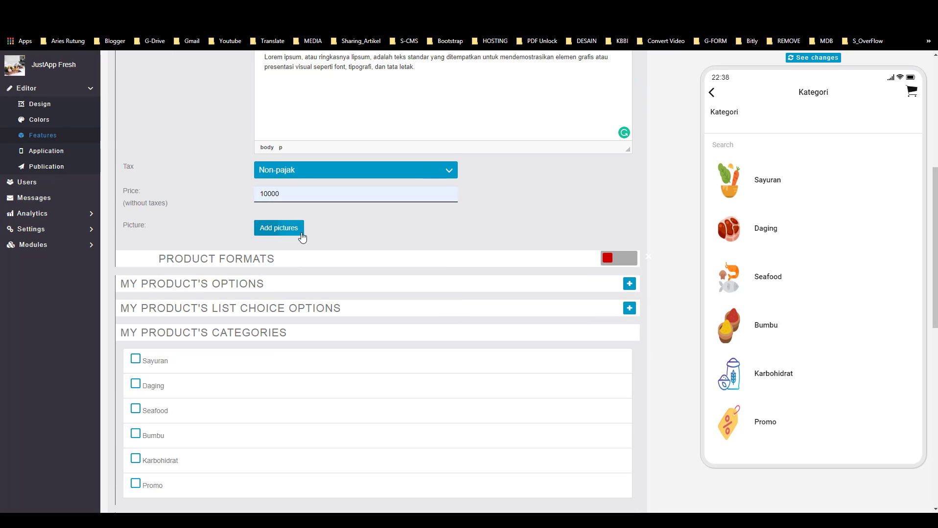
pyautogui.click(289, 228)
pyautogui.doubleClick(171, 149)
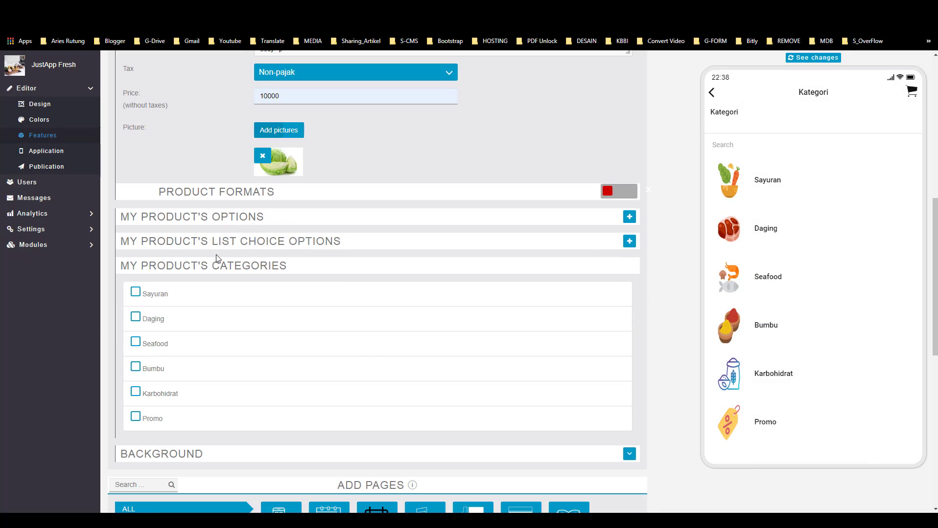
pyautogui.scroll(5, 371, 244)
pyautogui.click(621, 178)
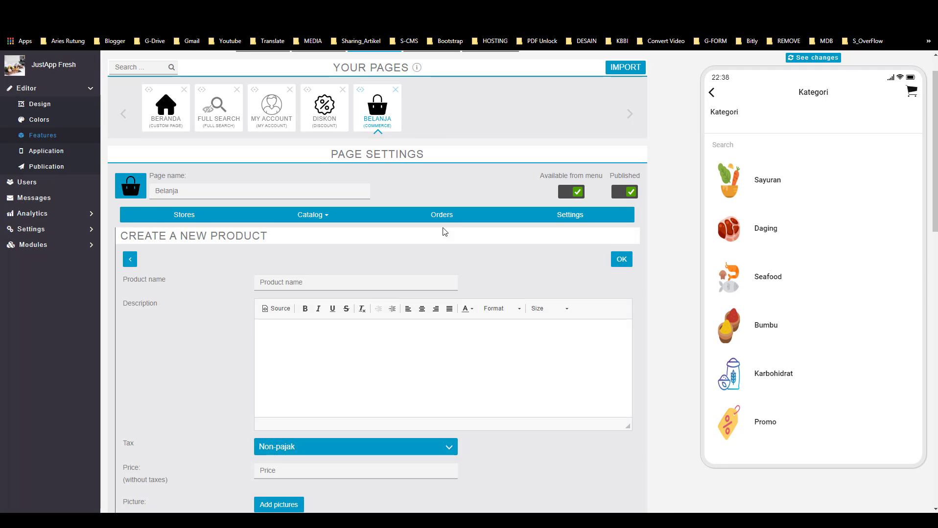
# - Name the next new product "Terong" and fill its description with the Lorem ipsum placeholder text
pyautogui.click(299, 285)
pyautogui.write('Terong')
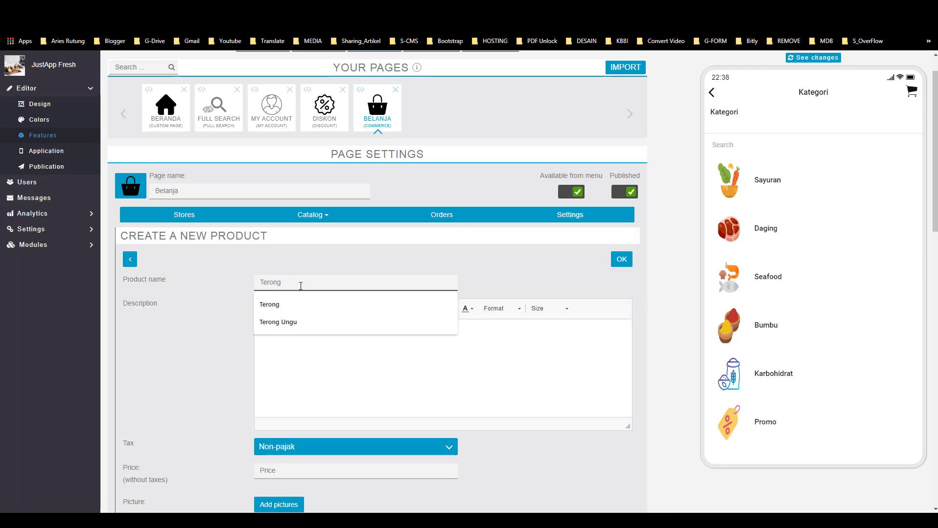
pyautogui.click(293, 330)
pyautogui.write('Lorem ipsum, atau ringkasnya lipsum, adalah teks standar yang ditempatkan untuk mendemostrasikan elemen grafis atau presentasi visual seperti font, tipografi, dan tata letak.')
# - Set the Terong product's price to 10000 and add the image file terong as its picture, accepting the proposed crop
pyautogui.scroll(-4, 293, 330)
pyautogui.click(292, 275)
pyautogui.click(288, 345)
pyautogui.click(294, 311)
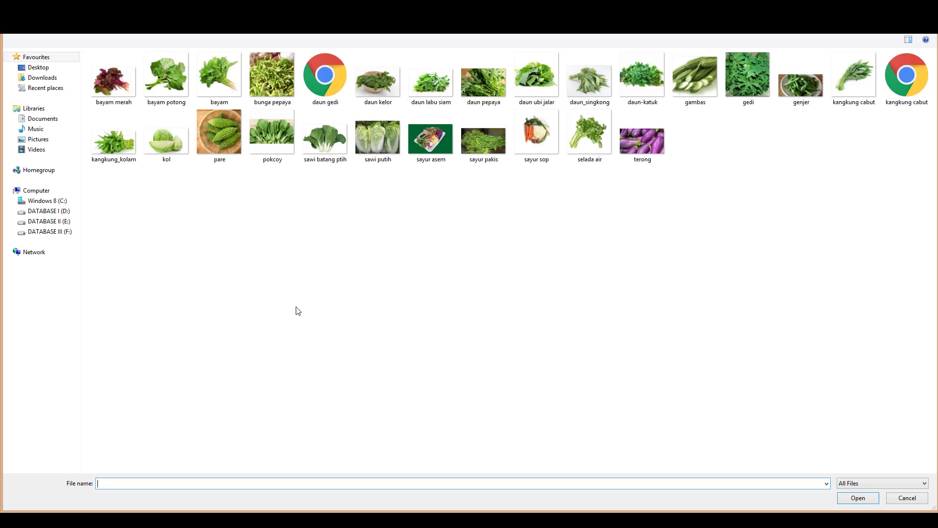
pyautogui.doubleClick(642, 141)
pyautogui.click(605, 169)
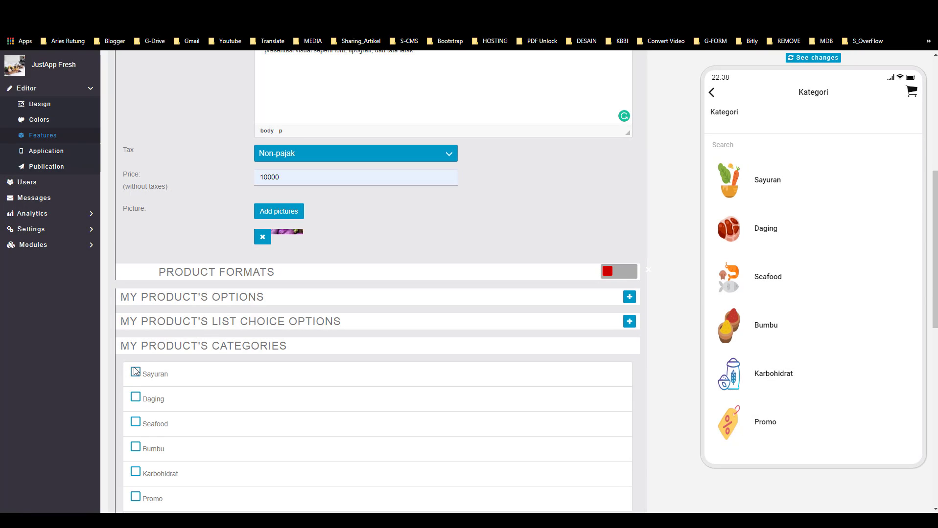
# - Assign the Terong product to the Sayuran category and save it
pyautogui.click(135, 371)
pyautogui.scroll(4, 135, 371)
pyautogui.click(617, 167)
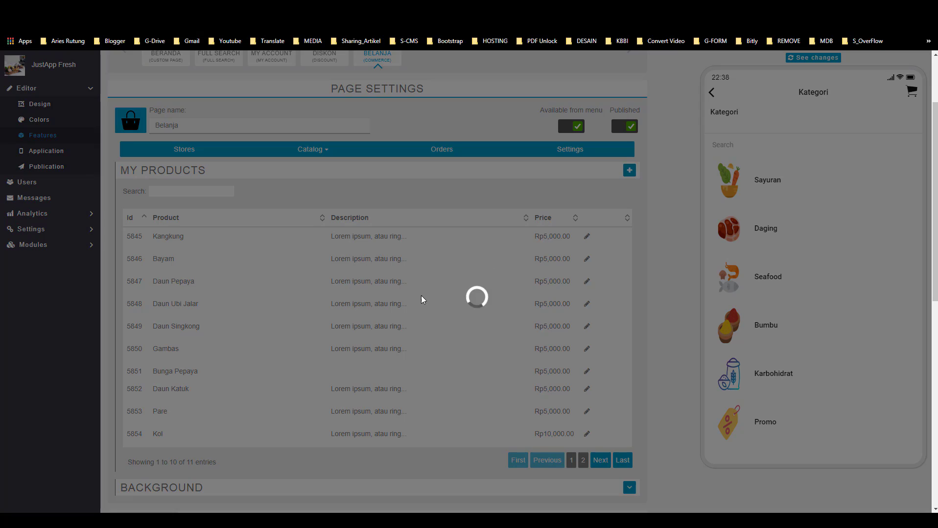
# - Name the next new product "Selada Air" and fill its description with the Lorem ipsum placeholder text
pyautogui.click(294, 218)
pyautogui.write('Selada A')
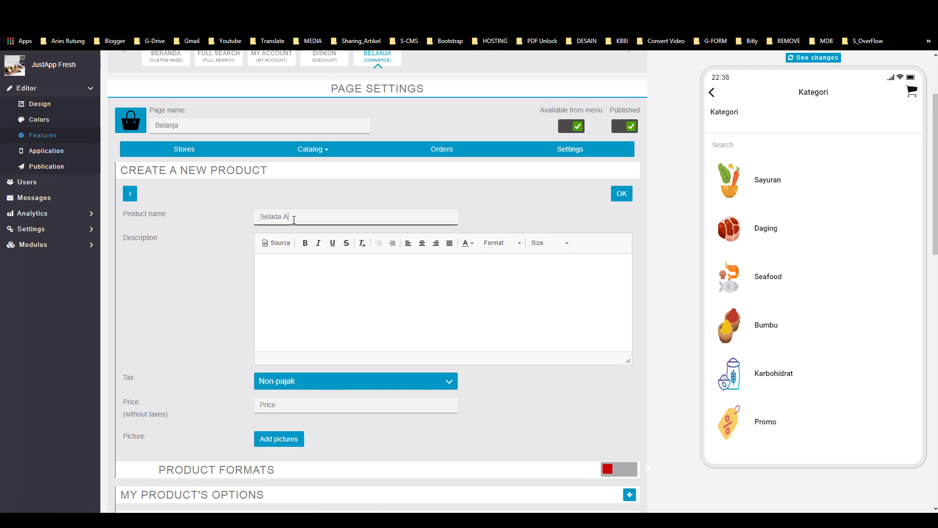
pyautogui.write('ir')
pyautogui.click(293, 268)
pyautogui.write('Lorem ipsum, atau ringkasnya lipsum, adalah teks standar yang ditempatkan untuk mendemonstrasikan elemen grafis atau presentasi visual seperti font, tipografi, dan tata letak.')
# - Set the Selada Air product's price to 10000 and add the image file selada air as its picture, accepting the proposed crop
pyautogui.scroll(-2, 292, 313)
pyautogui.click(291, 310)
pyautogui.click(278, 383)
pyautogui.scroll(-3, 296, 208)
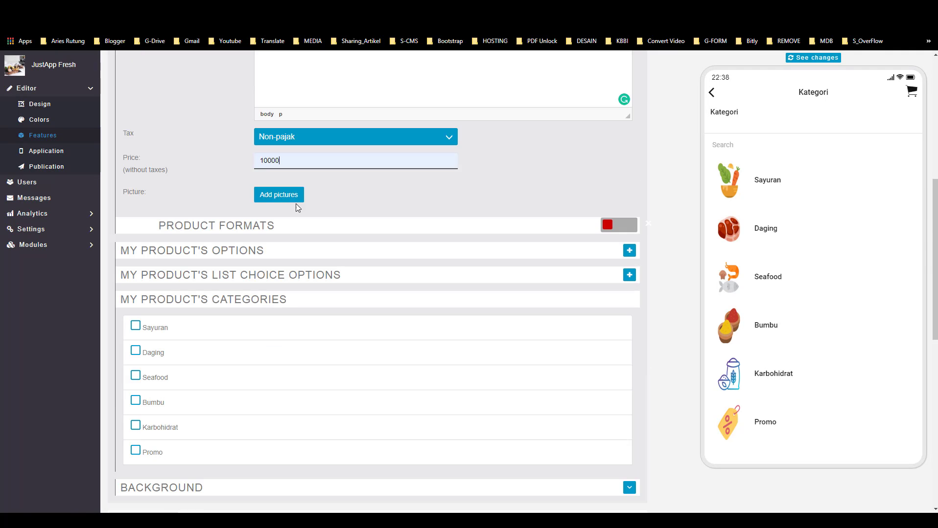
pyautogui.click(296, 201)
pyautogui.doubleClick(592, 133)
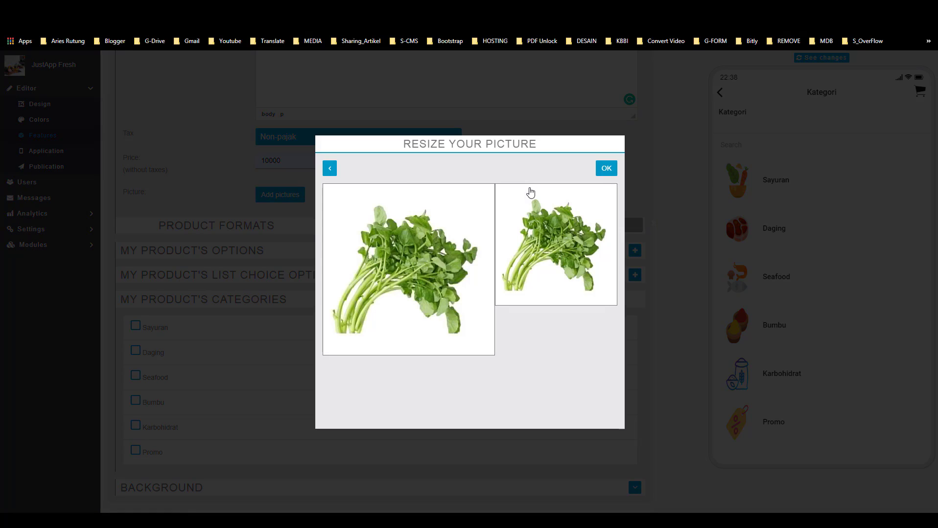
pyautogui.click(606, 168)
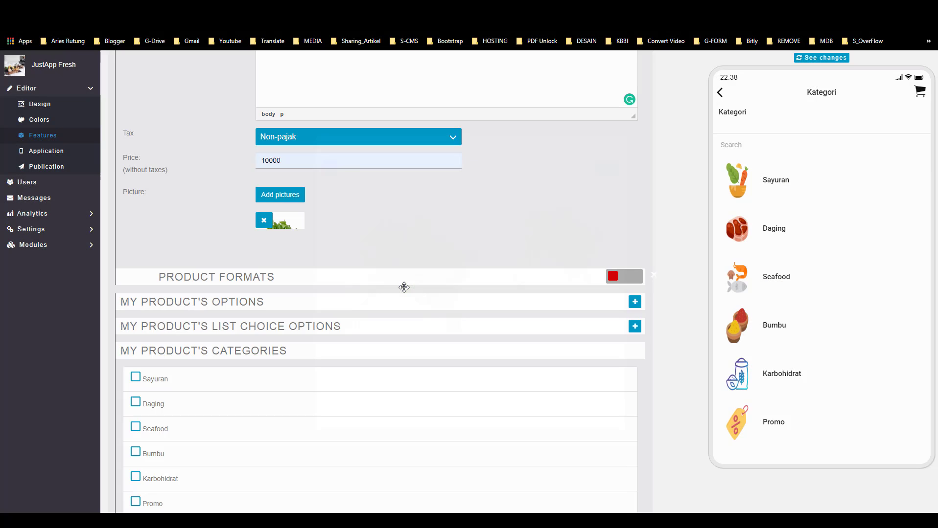
# - Assign the Selada Air product to the Sayuran category and save it
pyautogui.click(350, 336)
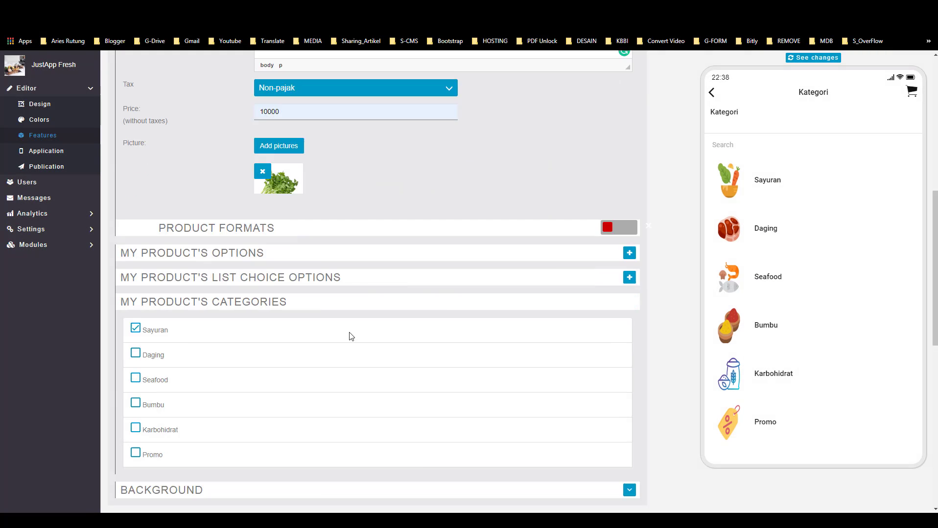
pyautogui.scroll(4, 350, 336)
pyautogui.click(621, 96)
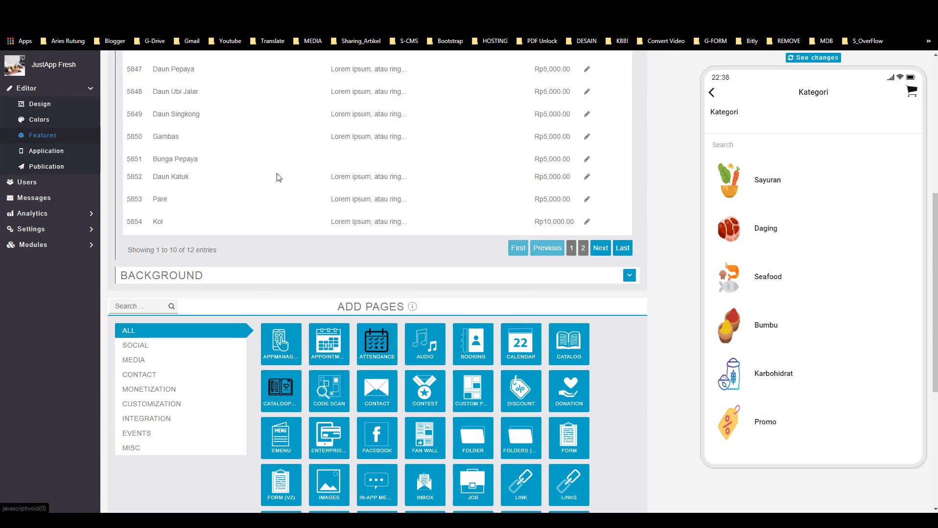
# - Create a new product named "Sawi Putih" and fill its description with the Lorem ipsum placeholder text
pyautogui.scroll(4, 278, 177)
pyautogui.click(629, 153)
pyautogui.click(283, 204)
pyautogui.write('Sawi')
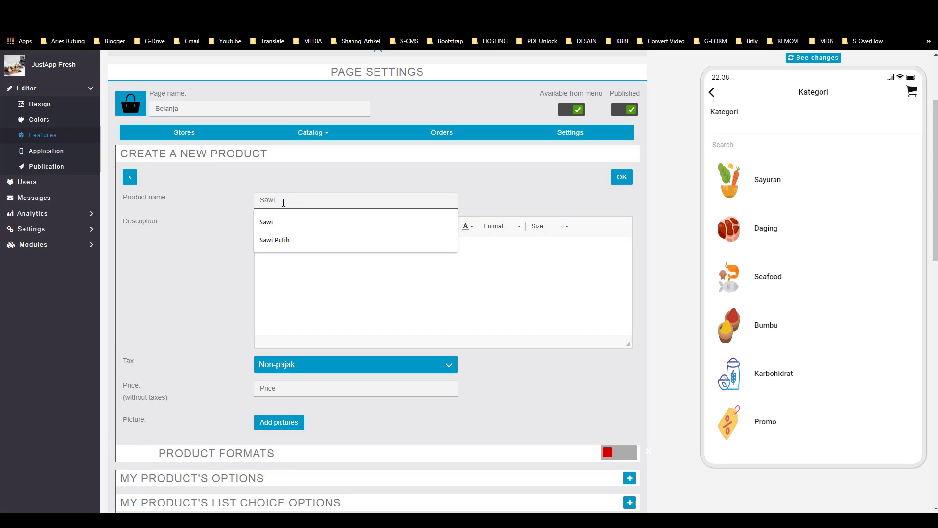
pyautogui.click(287, 241)
pyautogui.click(289, 249)
pyautogui.write('Lorem ipsum, atau ringkasnya lipsum, adalah teks standar yang ditempatkan untuk mendemostrasikan elemen grafis atau presentasi visual seperti font, tipografi, dan tata letak.')
# - Set the Sawi Putih product's price to 10000 and add the image file sawi putih as its picture, accepting the proposed crop
pyautogui.scroll(-3, 290, 250)
pyautogui.click(299, 241)
pyautogui.click(268, 317)
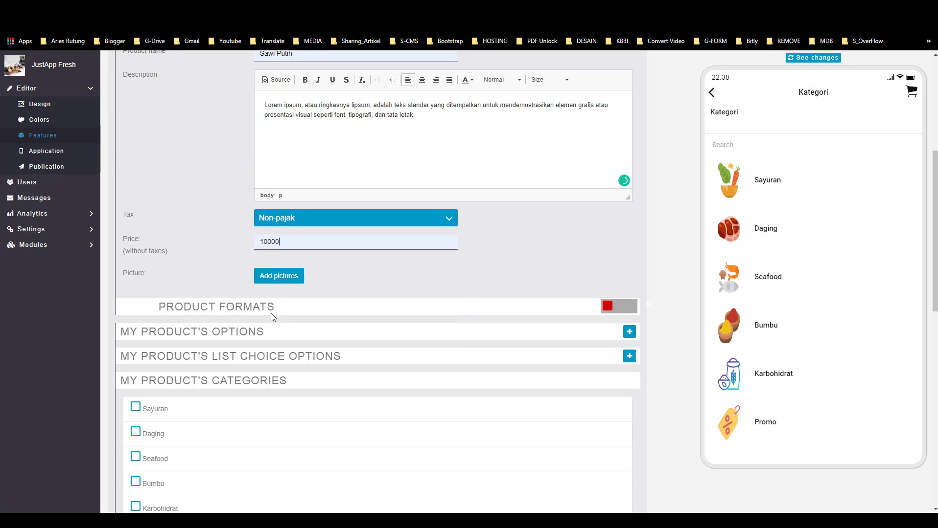
pyautogui.click(280, 276)
pyautogui.doubleClick(373, 147)
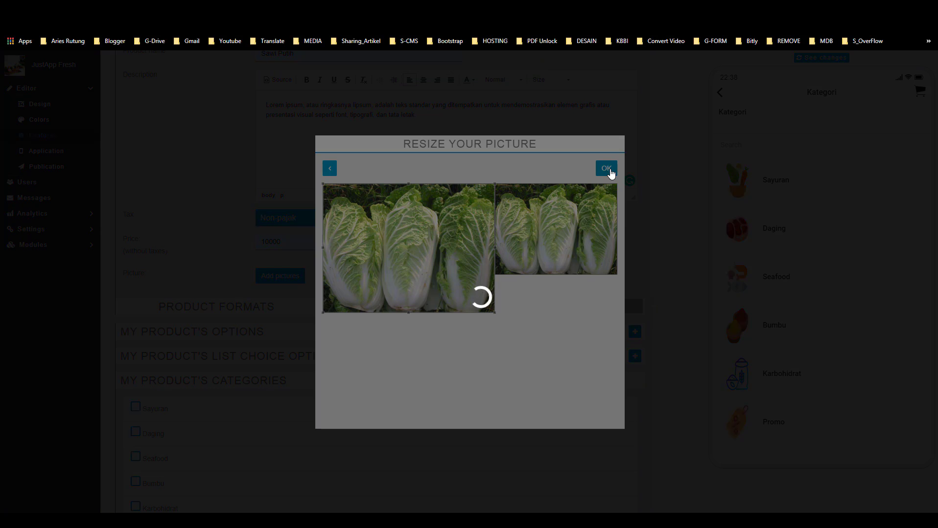
pyautogui.click(606, 168)
# - Assign the Sawi Putih product to the Sayuran category and save it
pyautogui.scroll(-3, 133, 303)
pyautogui.click(135, 300)
pyautogui.scroll(4, 133, 301)
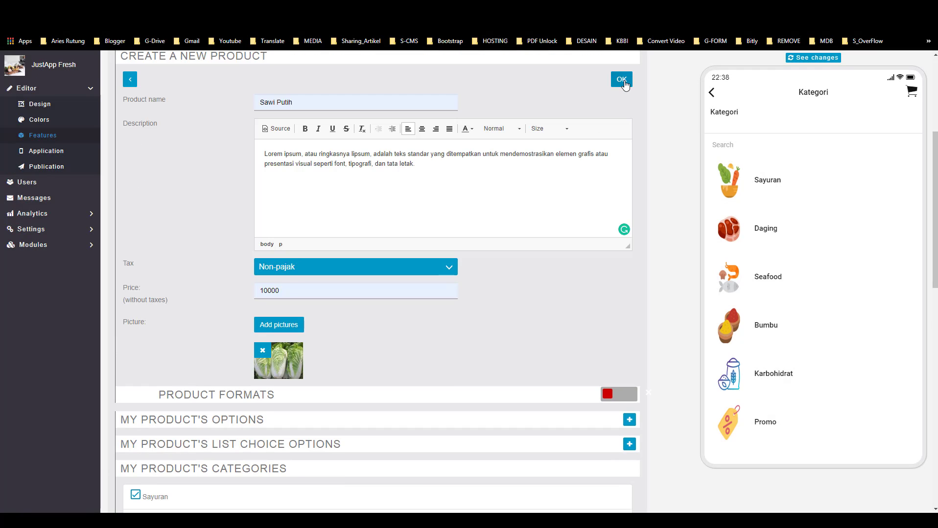
pyautogui.click(625, 82)
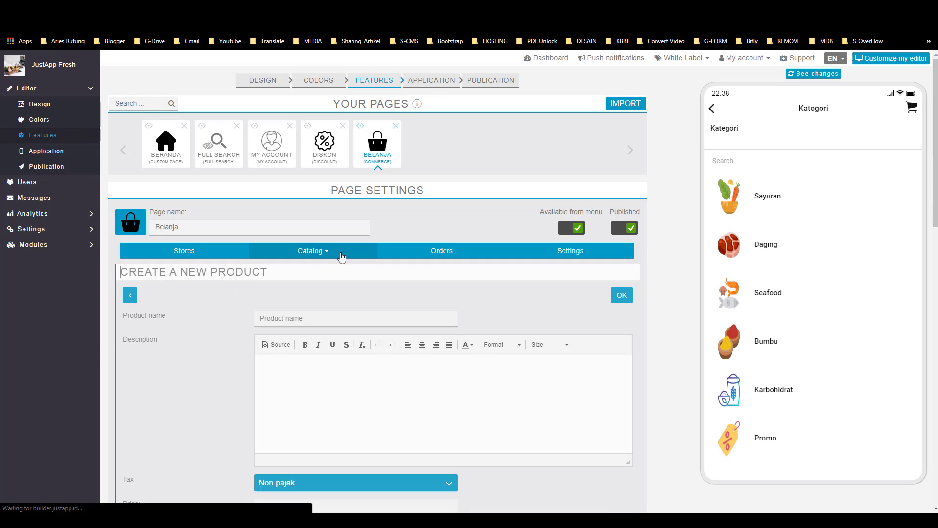
# - Name the next new product "Pokcoy" and fill its description with the Lorem ipsum placeholder text
pyautogui.click(310, 318)
pyautogui.write('Pok')
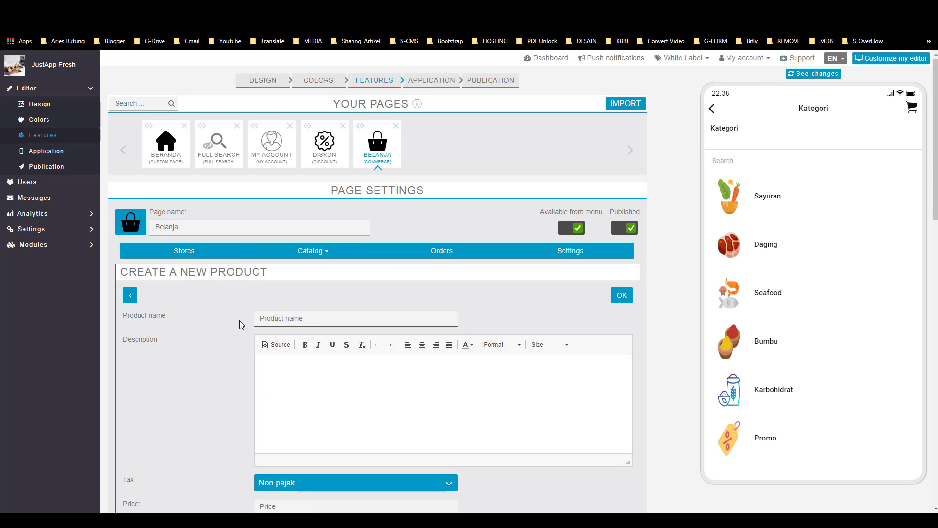
pyautogui.write('Pokcoy')
pyautogui.click(286, 370)
pyautogui.write('Lorem ipsum, atau ringkasnya lipsum, adalah teks standar yang ditempatkan untuk mendemostrasikan elemen grafis atau presentasi visual seperti font, tipografi, dan tata letak.')
# - Set the Pokcoy product's price to 10000 and add the image file pokcoy as its picture, accepting the proposed crop
pyautogui.scroll(-4, 300, 343)
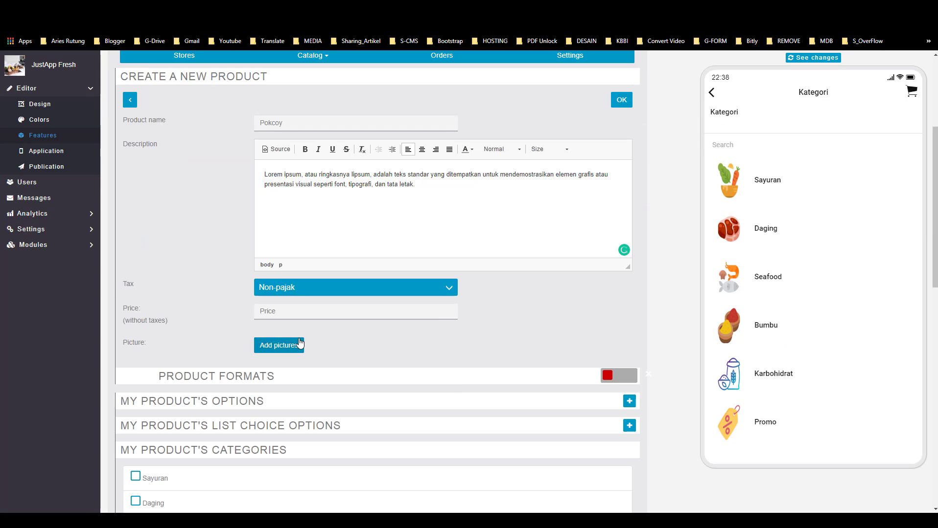
pyautogui.click(299, 343)
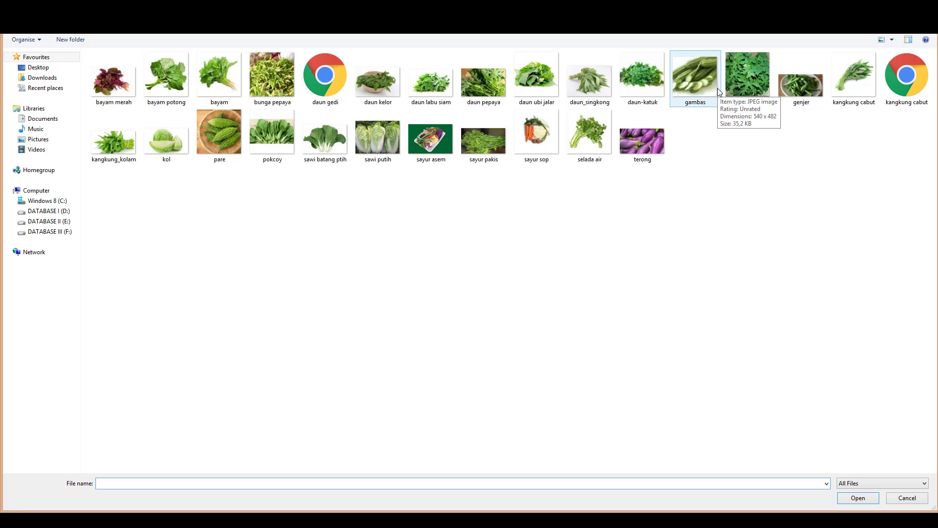
pyautogui.doubleClick(272, 137)
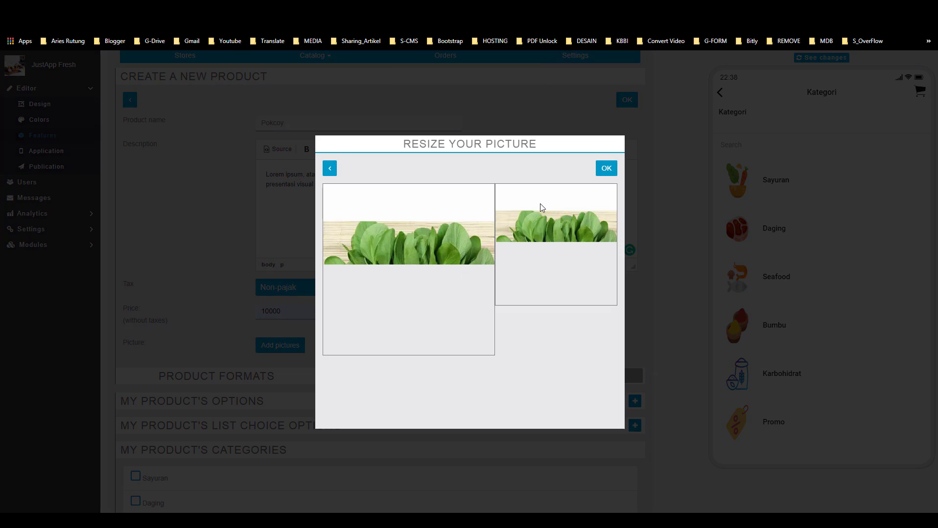
pyautogui.click(607, 169)
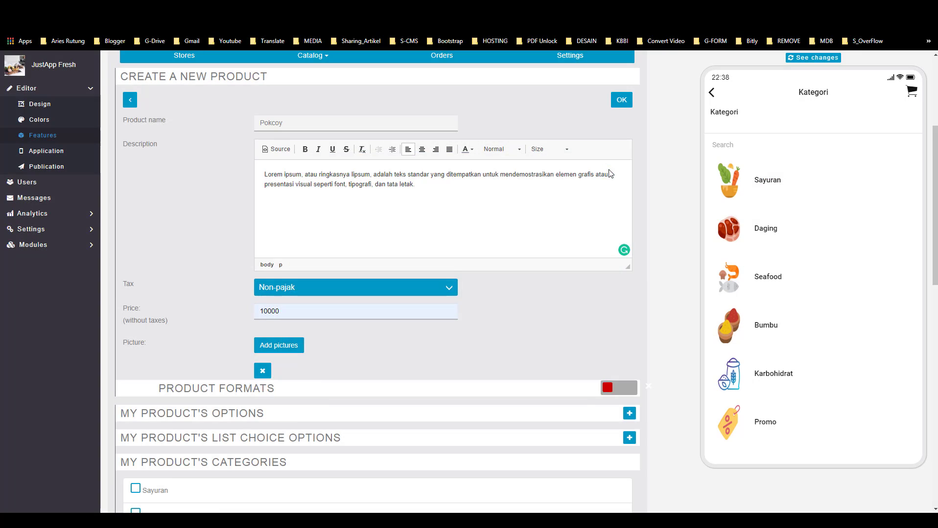
# - Assign the Pokcoy product to the Sayuran category and save it
pyautogui.scroll(-6, 266, 295)
pyautogui.click(136, 236)
pyautogui.scroll(6, 467, 214)
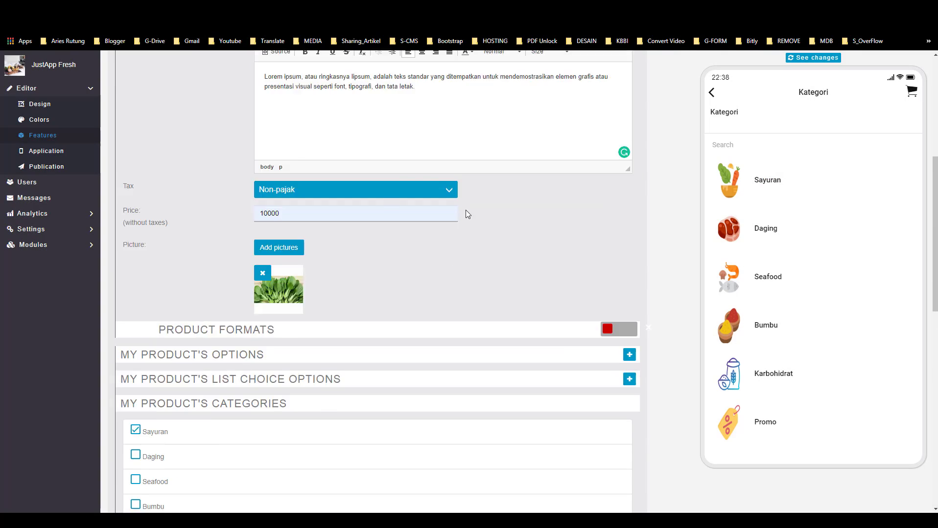
pyautogui.click(619, 104)
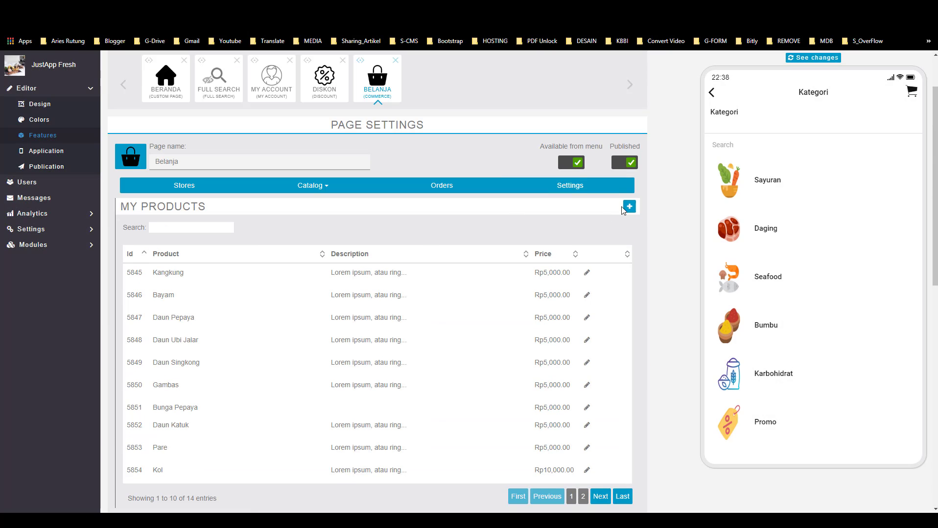
# - Create a new product named "Daun Labu Siam" and fill its description with the Lorem ipsum placeholder text
pyautogui.click(628, 206)
pyautogui.click(343, 252)
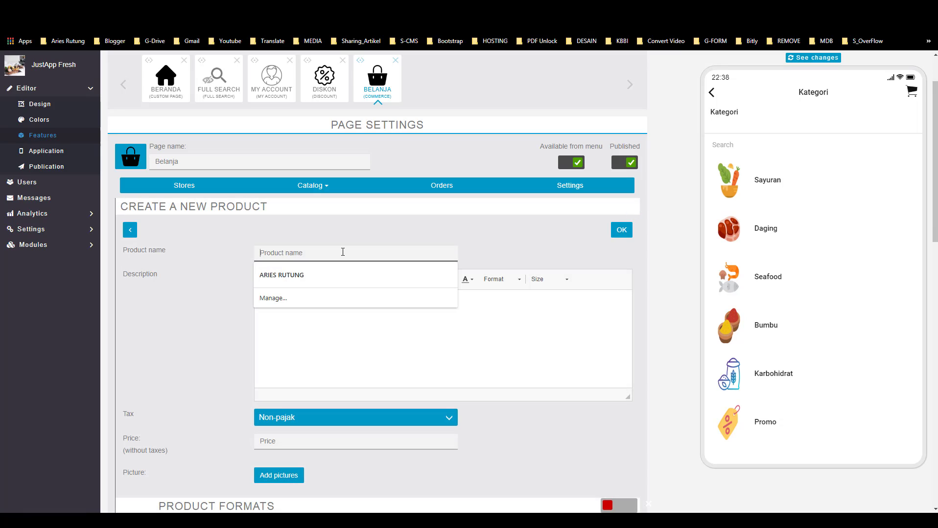
pyautogui.write('Daun Sin')
pyautogui.press('BackSpace')
pyautogui.press('BackSpace')
pyautogui.press('BackSpace')
pyautogui.press('BackSpace')
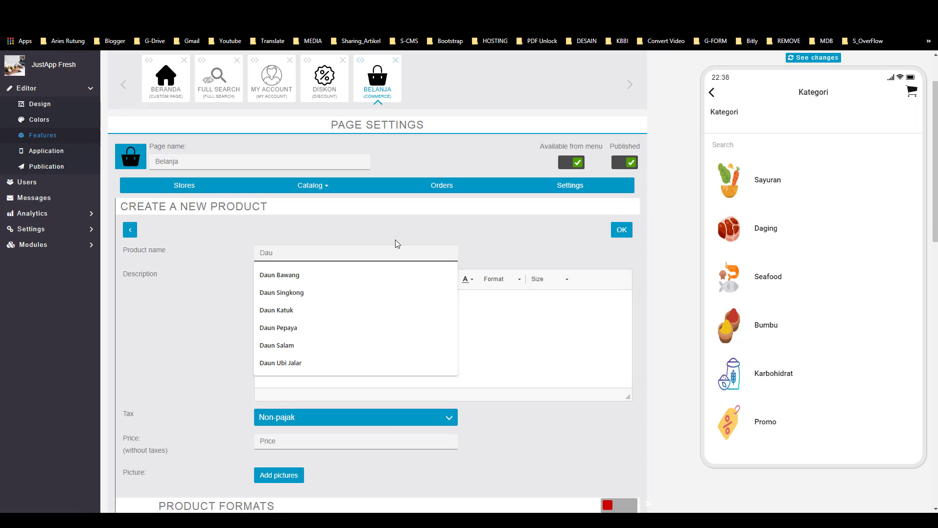
pyautogui.write('Labu')
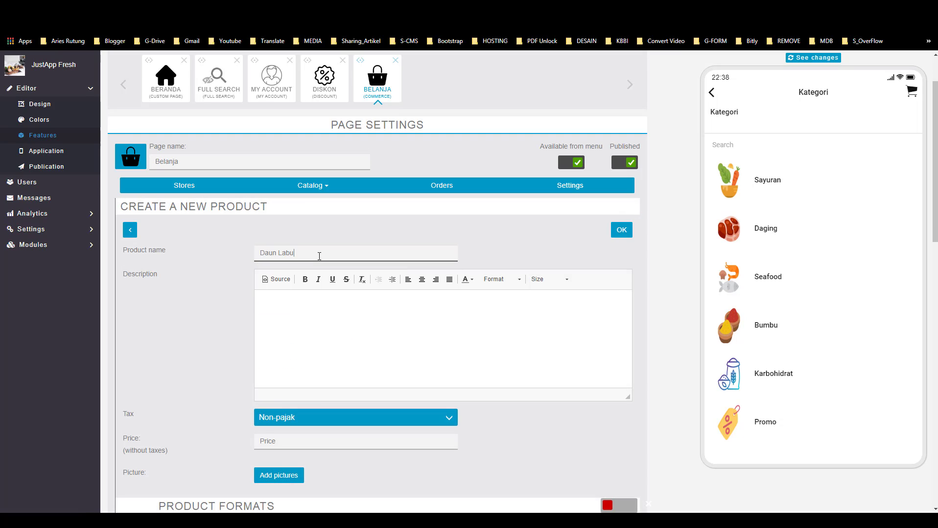
pyautogui.scroll(-2, 318, 259)
pyautogui.click(316, 263)
pyautogui.write('Lorem ipsum, atau ringkasnya lipsum, adalah teks standar yang ditempatkan untuk mendemostrasikan elemen grafis atau presentasi visual seperti font, tipografi, dan tata letak.')
# - Set the Daun Labu Siam product's price to 10000 and add the image file daun labu siam as its picture, accepting the proposed crop
pyautogui.scroll(-2, 274, 278)
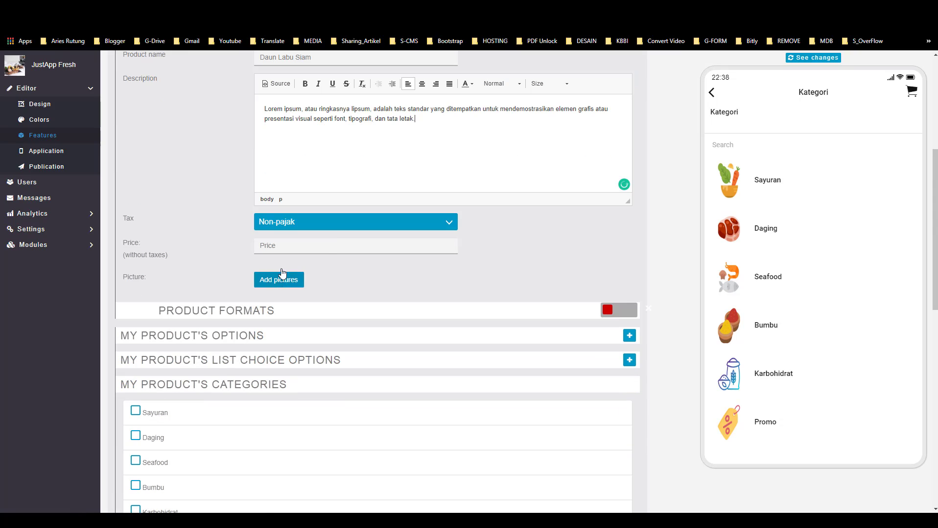
pyautogui.click(274, 245)
pyautogui.write('10000')
pyautogui.click(278, 280)
pyautogui.doubleClick(431, 80)
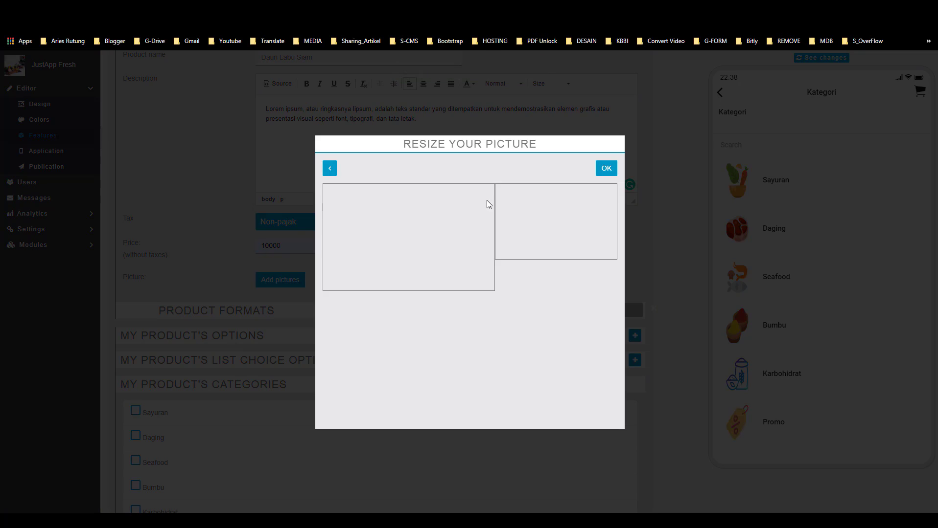
pyautogui.click(606, 169)
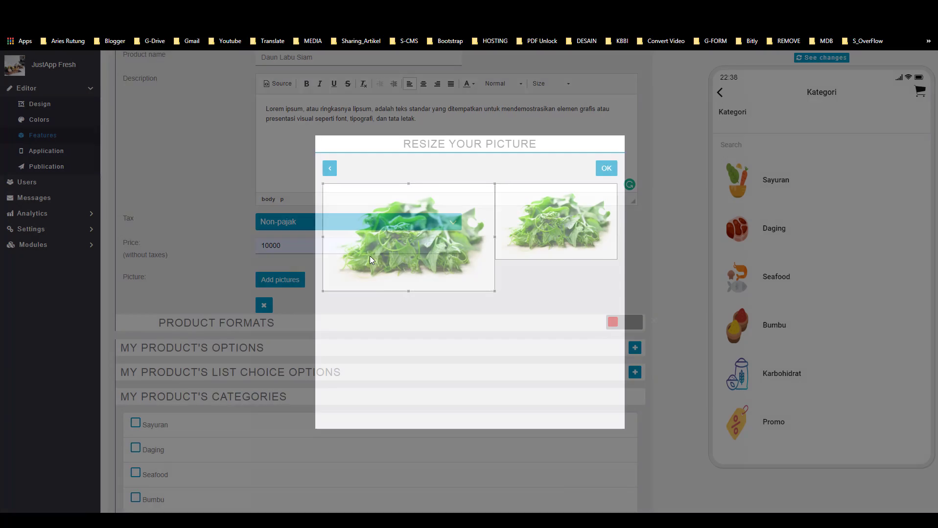
# - Save the Daun Labu Siam product
pyautogui.scroll(-2, 132, 353)
pyautogui.scroll(6, 465, 253)
pyautogui.click(626, 229)
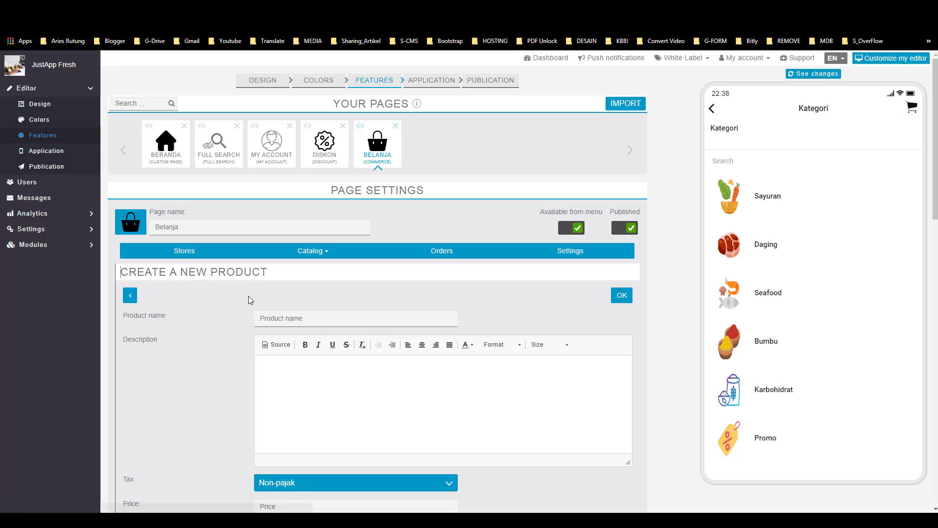
# - Name the next new product "Genjer" and fill its description with the Lorem ipsum placeholder text
pyautogui.click(270, 319)
pyautogui.click(271, 335)
pyautogui.click(285, 383)
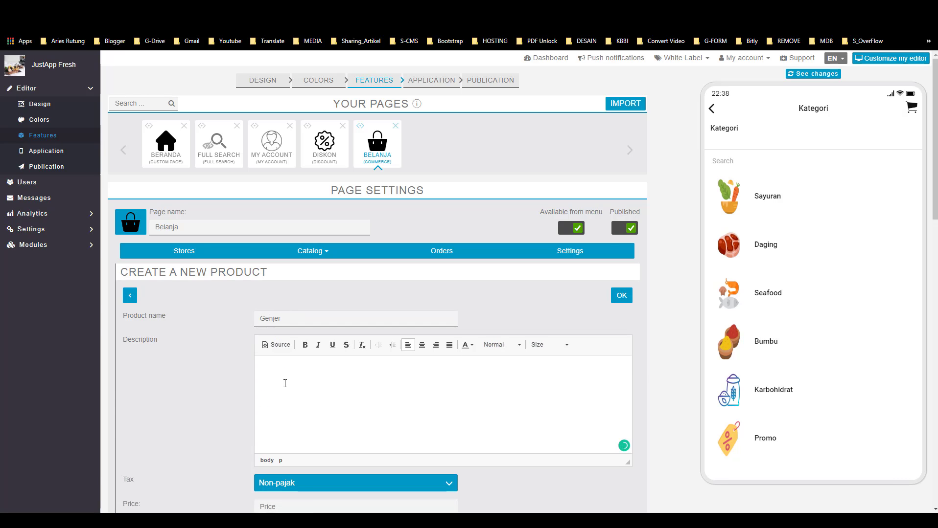
pyautogui.write('Lorem Ipsum, atau ringkasnya Lipsum, adalah teks standar yang ditempatkan untuk mendemostrasikan elemen grafis atau presentasi visual seperti font, tipografi, dan tata letak.')
# - Set the Genjer product's price to 10000 and add the image file genjer as its picture
pyautogui.scroll(-4, 284, 384)
pyautogui.click(281, 314)
pyautogui.click(271, 385)
pyautogui.click(289, 345)
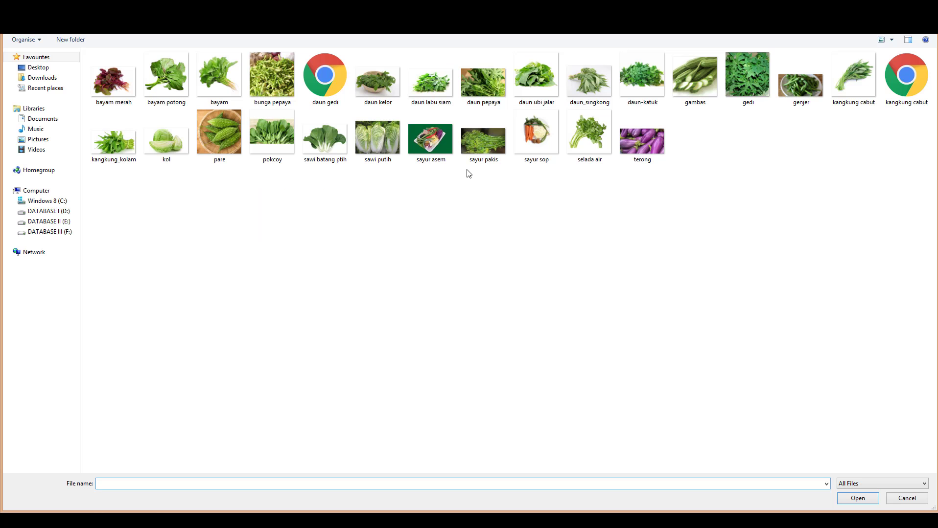
pyautogui.doubleClick(801, 81)
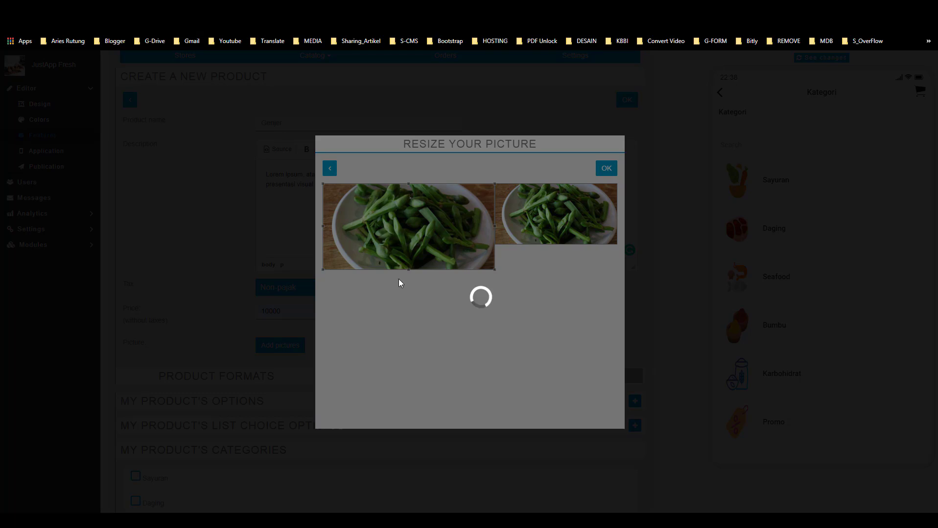
# - Assign the Genjer product to the Sayuran category and save it
pyautogui.scroll(-3, 167, 377)
pyautogui.click(137, 358)
pyautogui.scroll(-4, 600, 311)
pyautogui.scroll(11, 601, 310)
pyautogui.click(618, 299)
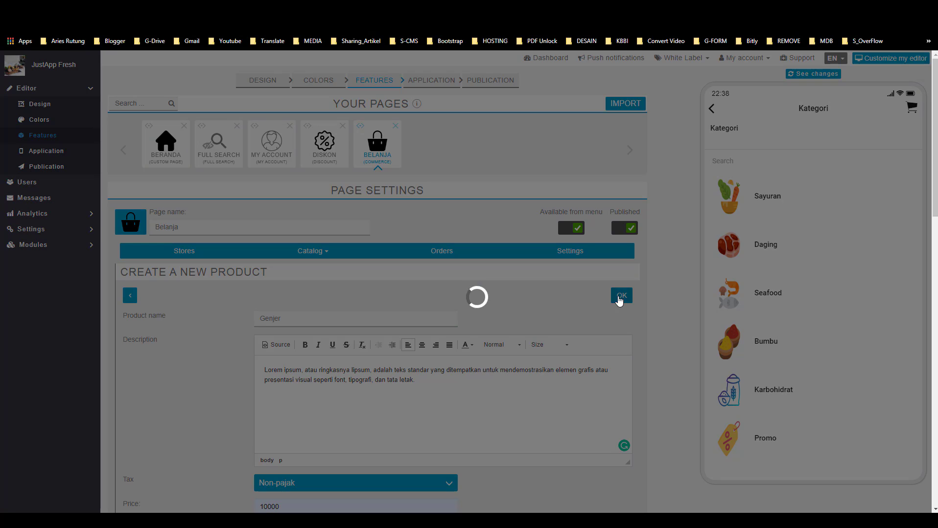
# - Refresh the phone preview with the catalog changes and open its Sayuran category
pyautogui.scroll(-3, 397, 348)
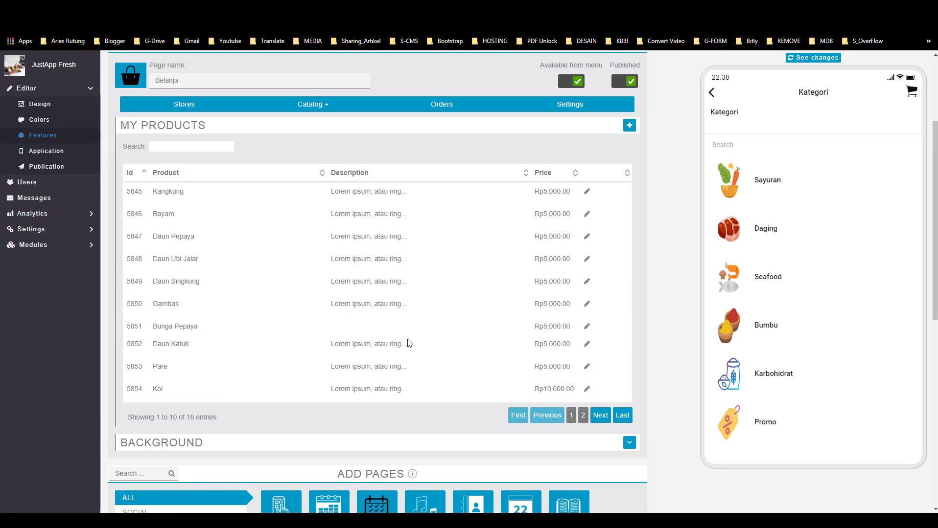
pyautogui.scroll(2, 389, 256)
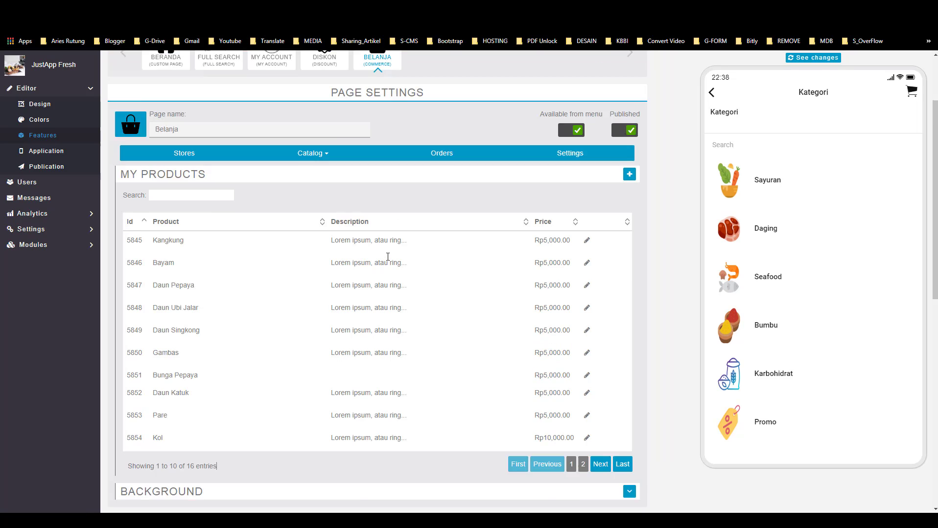
pyautogui.click(819, 58)
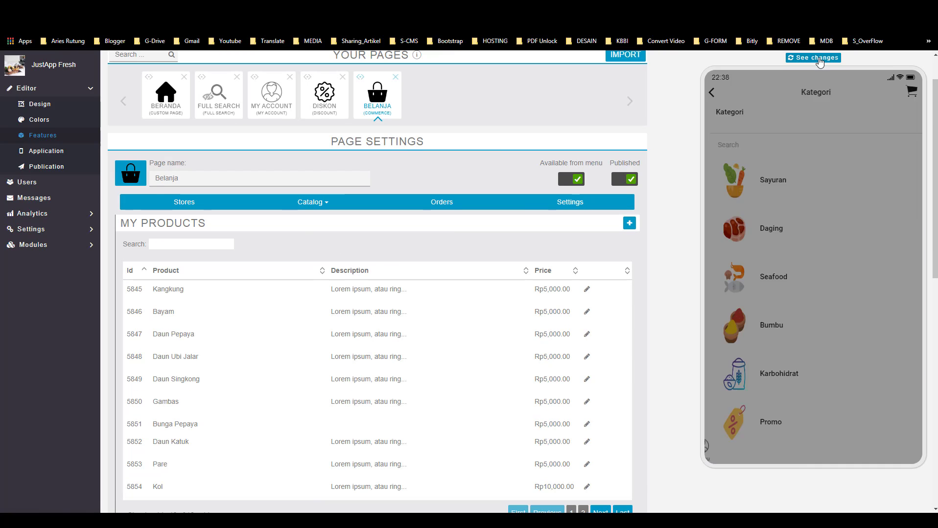
pyautogui.click(788, 191)
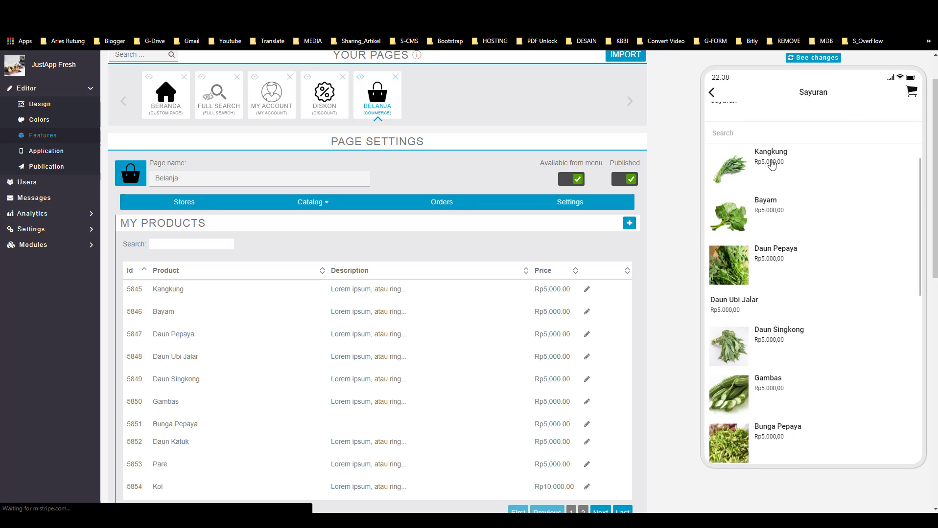
# - Open the Kangkung product in the phone preview, raise its quantity to 2 and add it to the cart
pyautogui.click(768, 177)
pyautogui.click(905, 351)
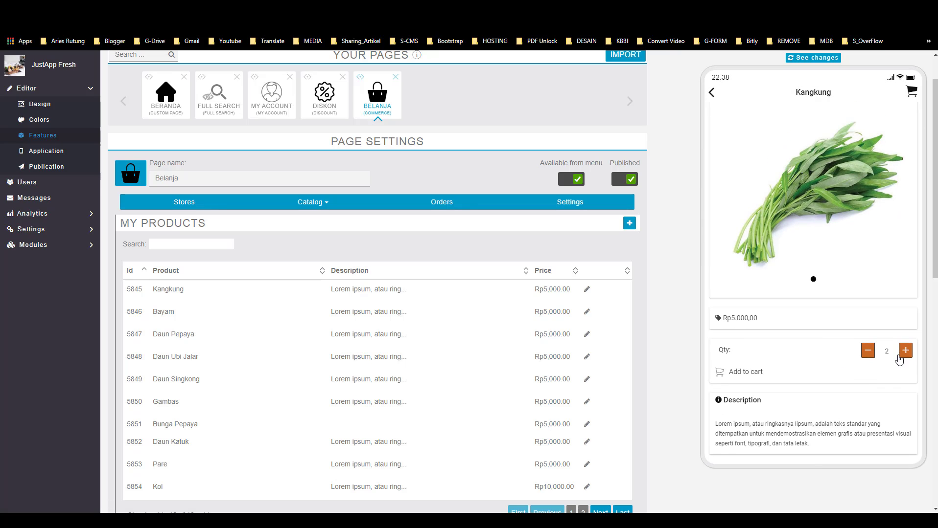
pyautogui.click(739, 372)
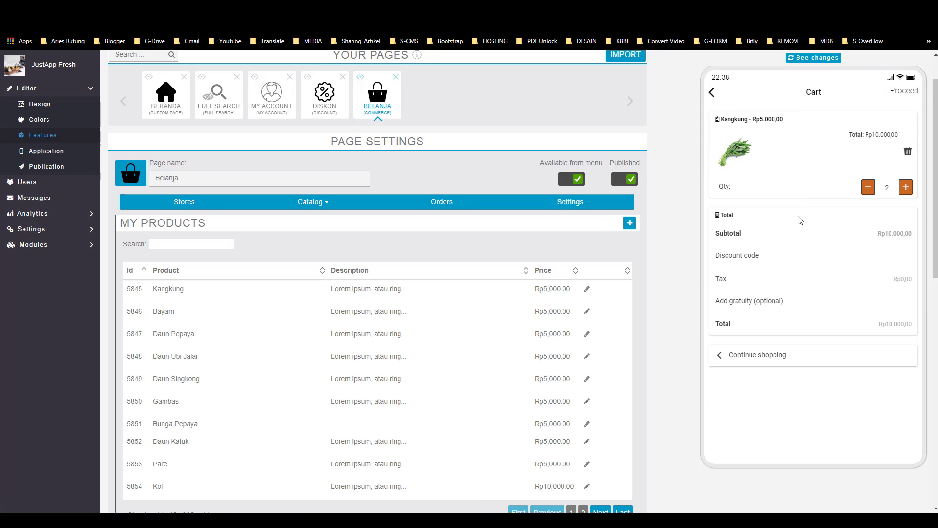
# - Return from the cart to the category list in the phone preview and look through the Sayuran products
pyautogui.click(712, 92)
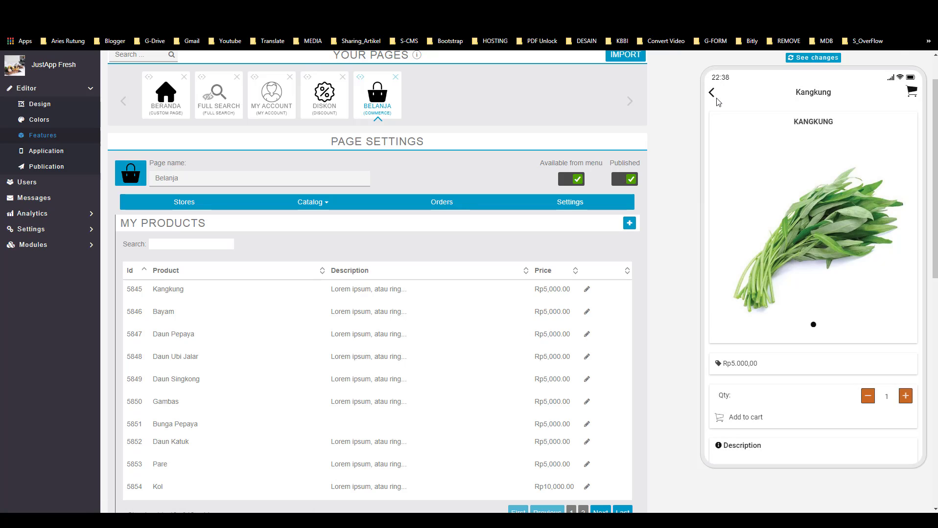
pyautogui.scroll(-1, 746, 201)
pyautogui.scroll(1, 746, 201)
pyautogui.click(711, 93)
pyautogui.click(712, 93)
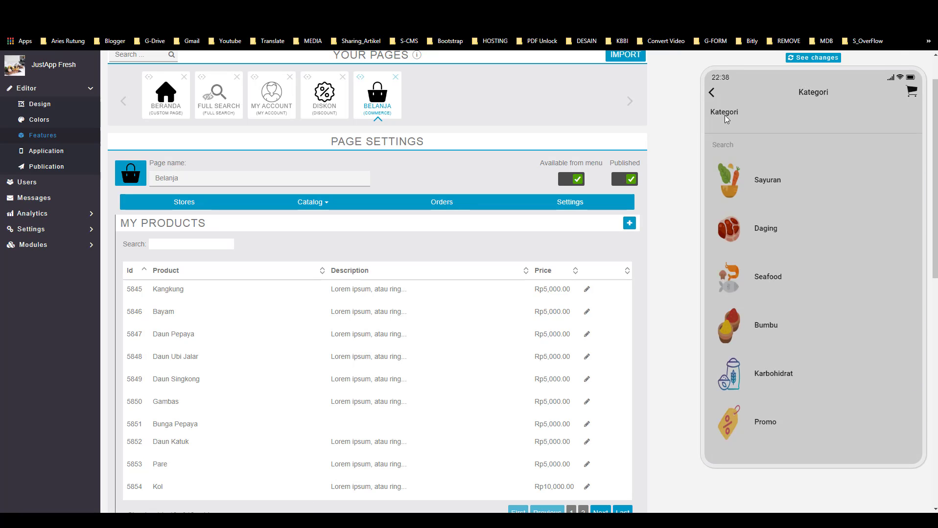
pyautogui.click(729, 191)
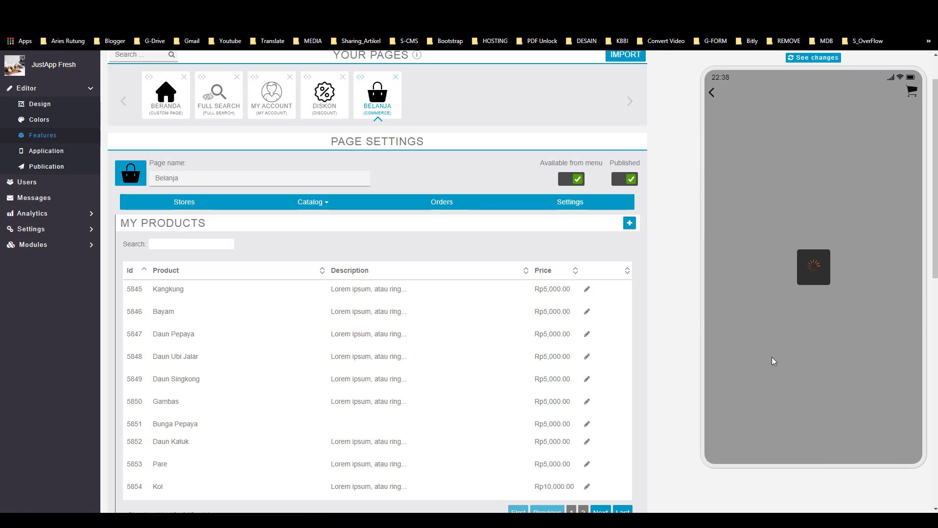
pyautogui.scroll(-3, 768, 284)
pyautogui.scroll(-3, 759, 305)
pyautogui.scroll(6, 797, 337)
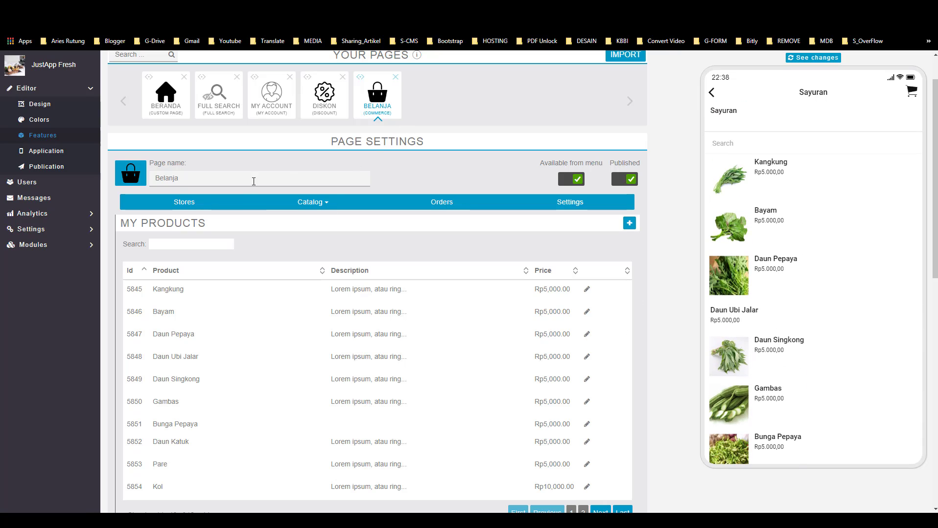
pyautogui.scroll(-1, 267, 181)
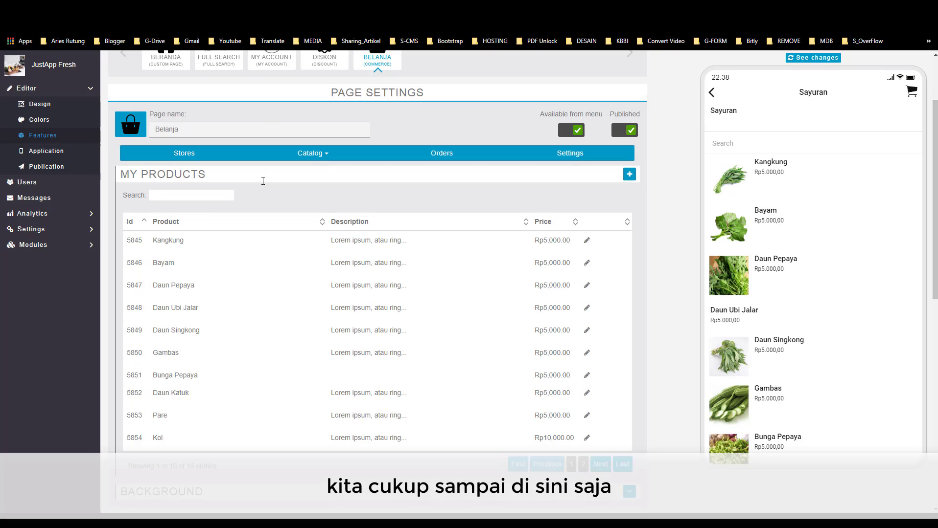
pyautogui.scroll(2, 263, 183)
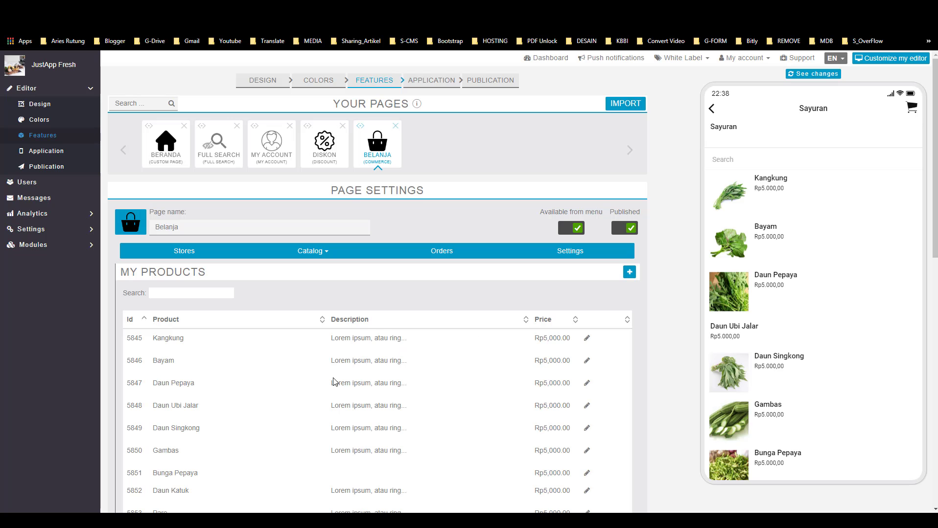
# - Add a Push Notifications page to the app and rename it Info
pyautogui.scroll(-3, 336, 190)
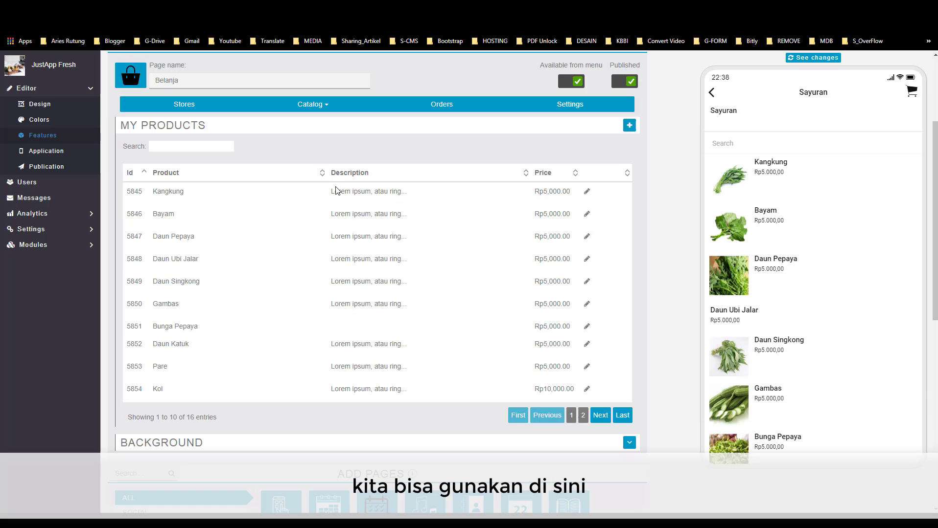
pyautogui.scroll(-9, 337, 190)
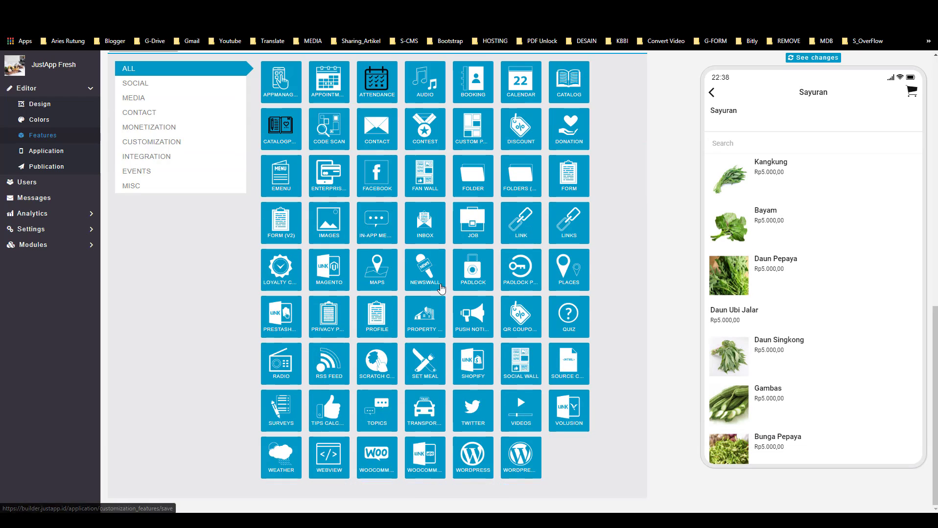
pyautogui.click(473, 327)
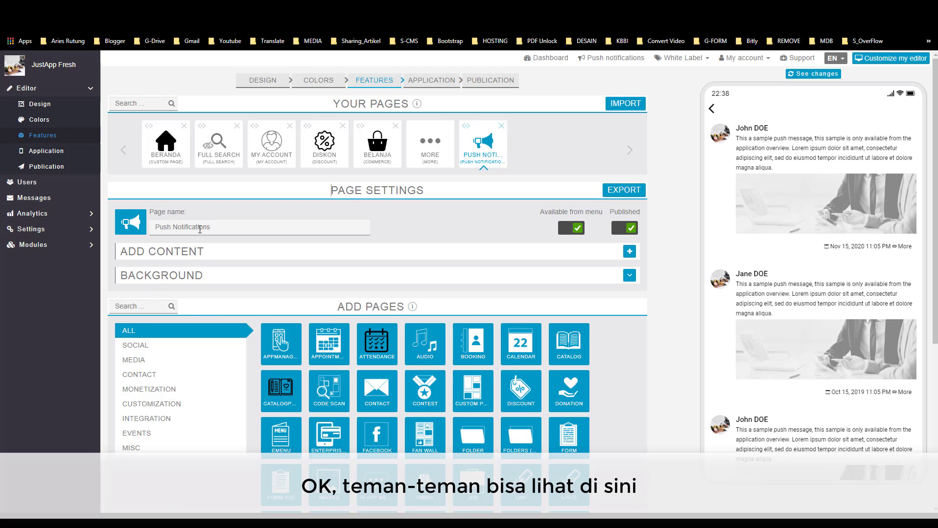
pyautogui.moveTo(215, 226); pyautogui.dragTo(149, 229)
pyautogui.write('I')
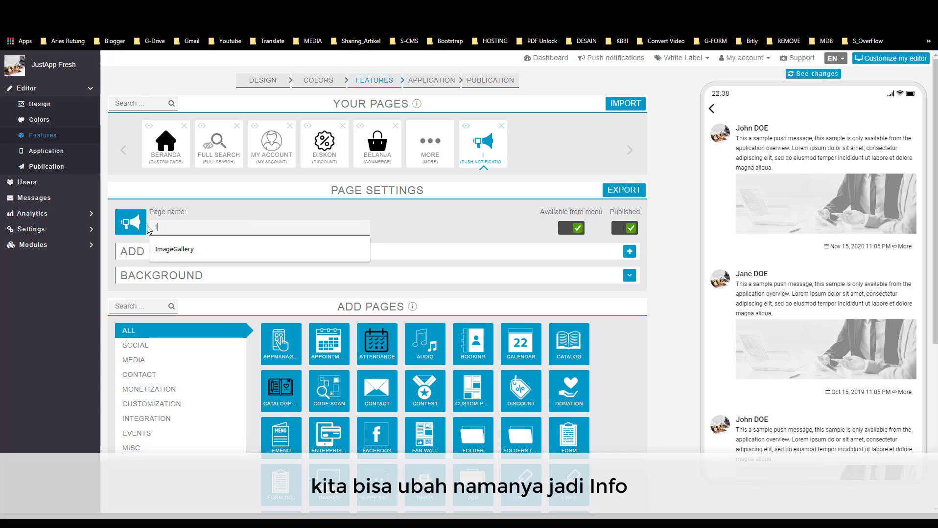
pyautogui.write('nfo')
# - Upload the black bell image notification (2) from Downloads and use it as the Info page's icon
pyautogui.click(130, 223)
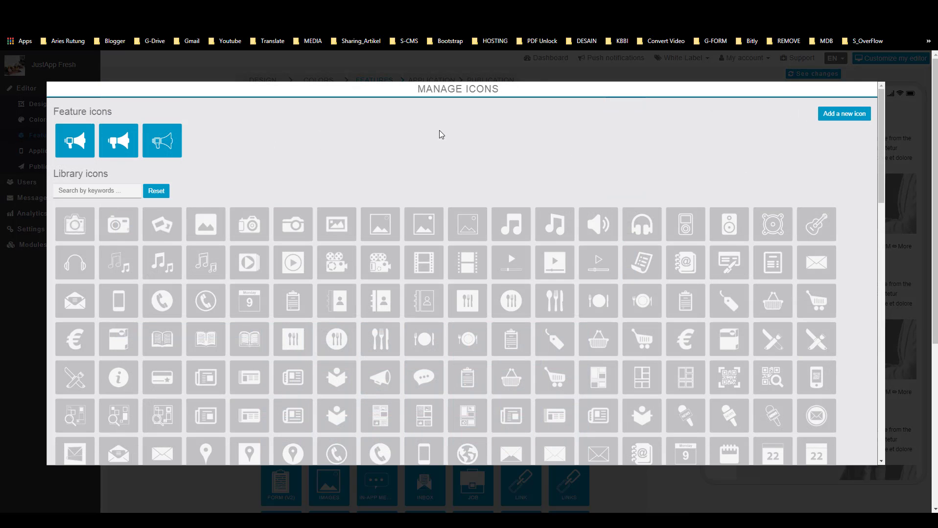
pyautogui.click(842, 114)
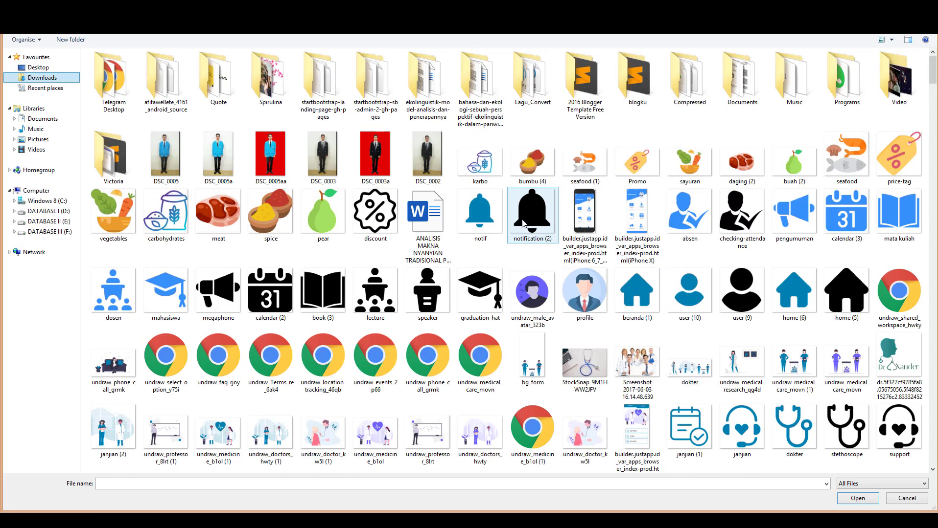
pyautogui.click(548, 240)
pyautogui.click(857, 498)
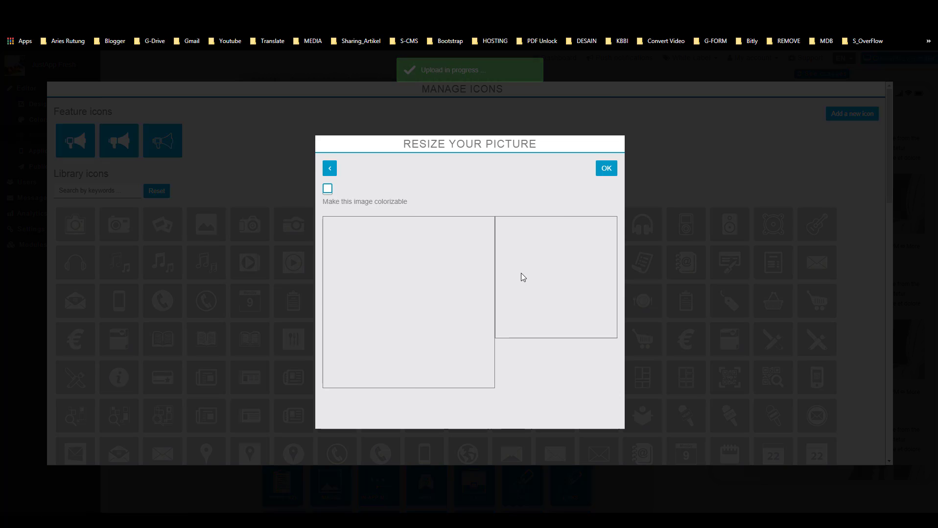
pyautogui.click(606, 168)
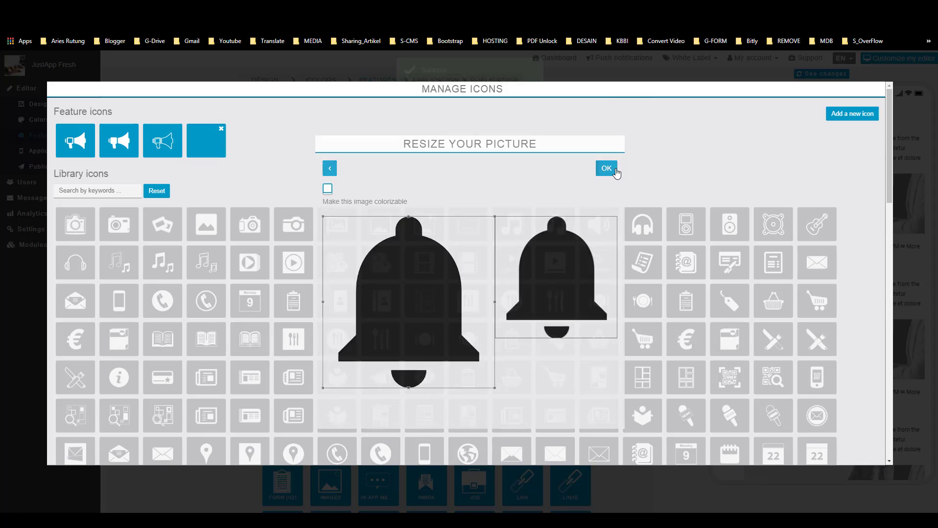
pyautogui.click(208, 144)
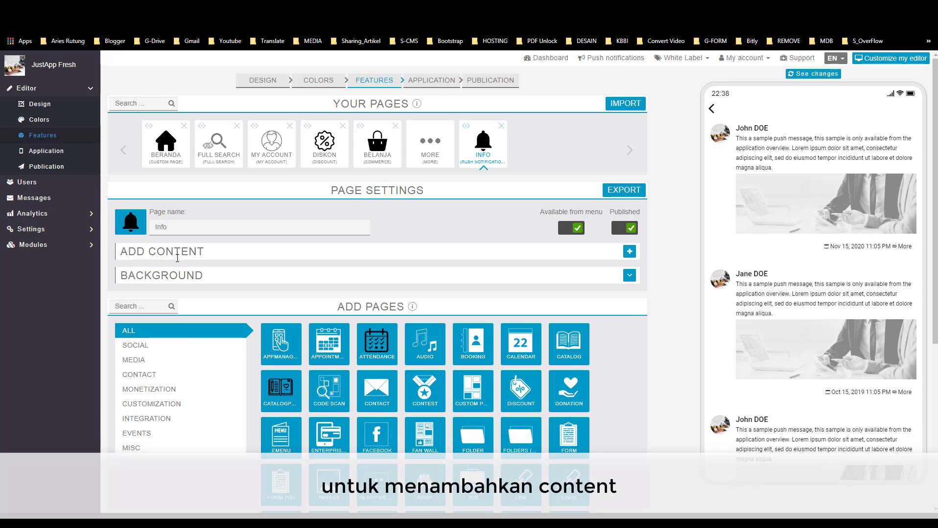
# - Open the Info page's content form, and move the My Account page behind Info in the page order
pyautogui.click(628, 252)
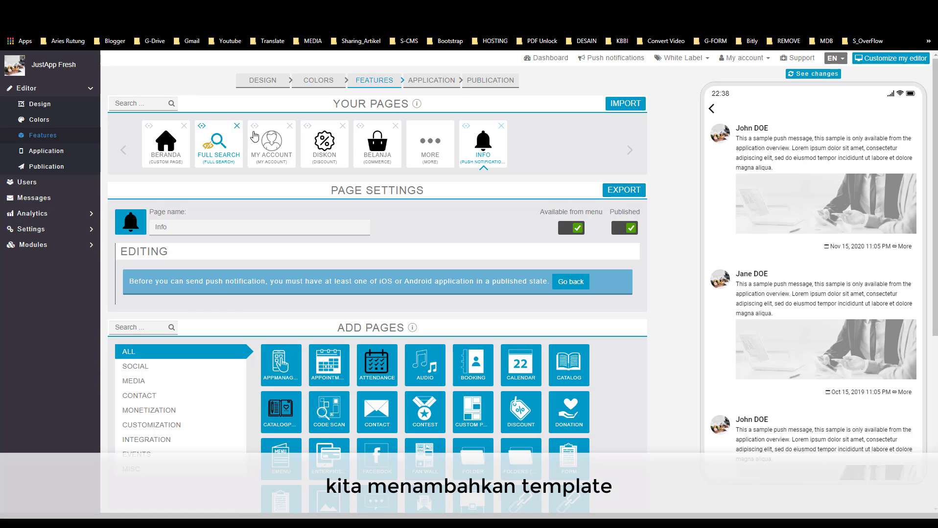
pyautogui.moveTo(255, 129); pyautogui.dragTo(479, 146)
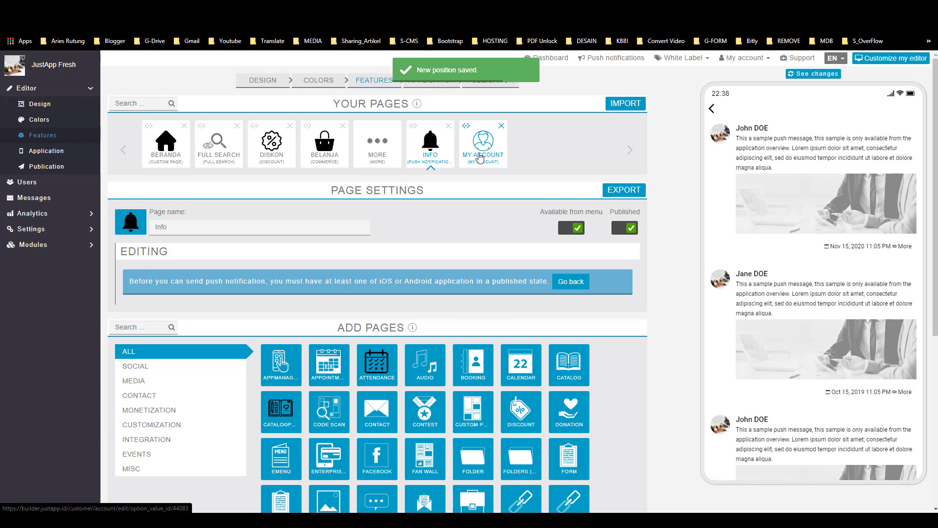
# - Open the My Account page's settings and disable Facebook login and Commercial agreement
pyautogui.click(477, 156)
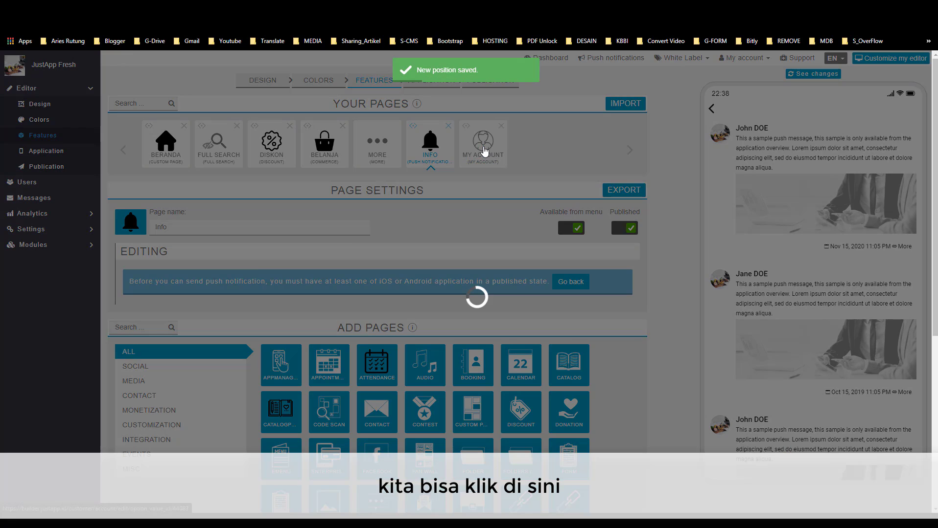
pyautogui.scroll(-1, 173, 300)
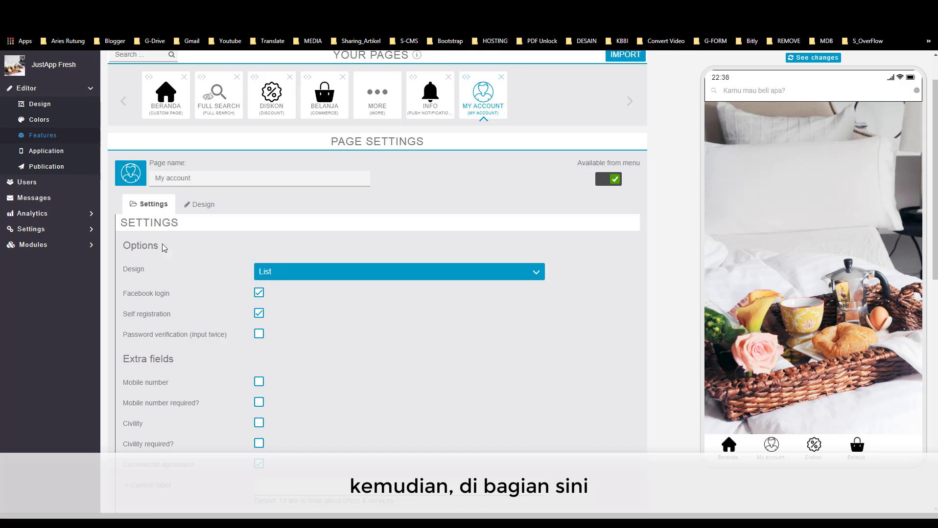
pyautogui.scroll(-1, 124, 221)
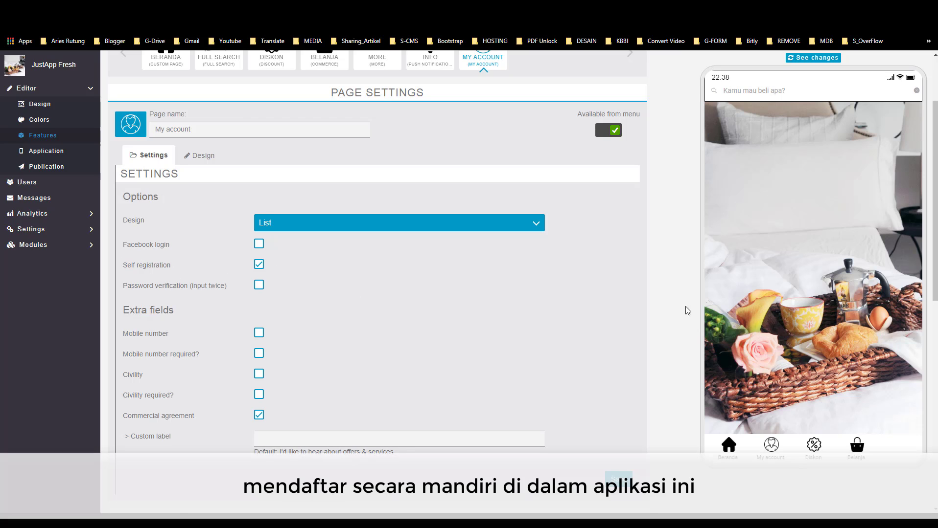
pyautogui.scroll(-3, 400, 321)
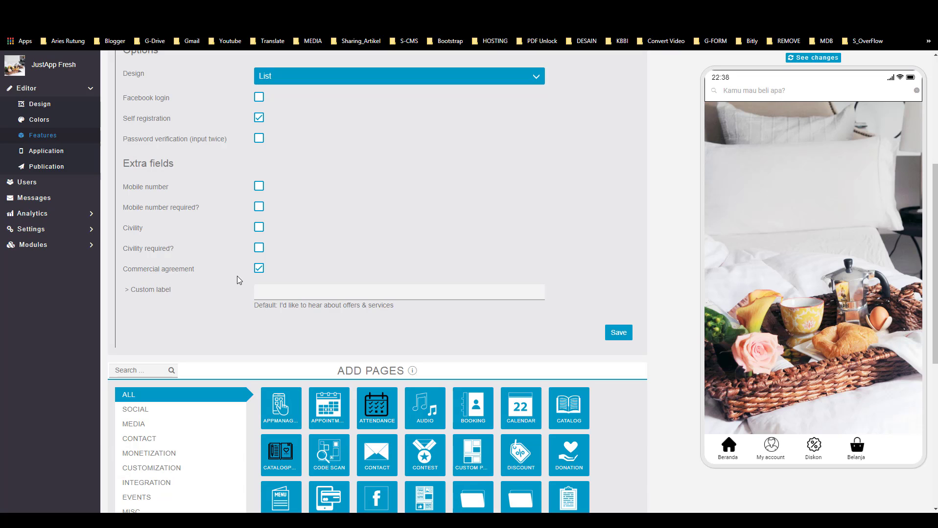
pyautogui.click(259, 270)
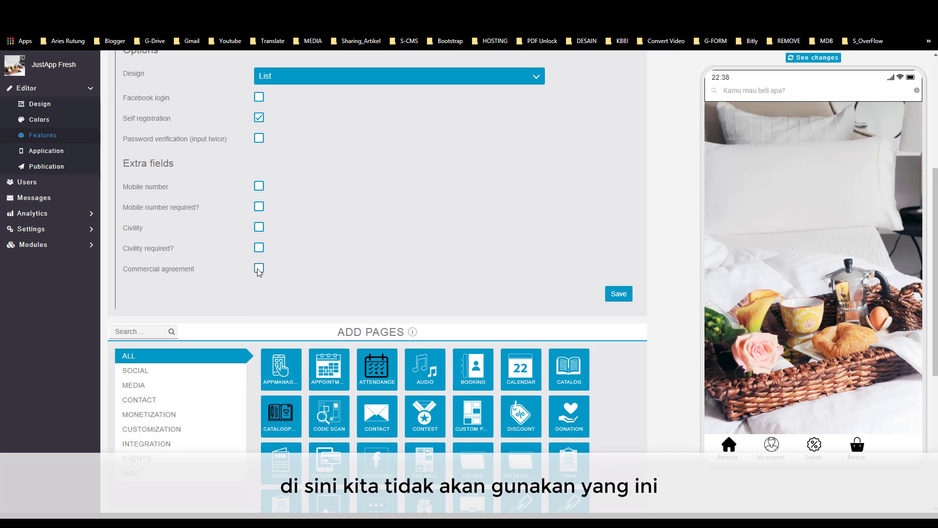
# - Rename the My Account page as Akun
pyautogui.scroll(2, 505, 206)
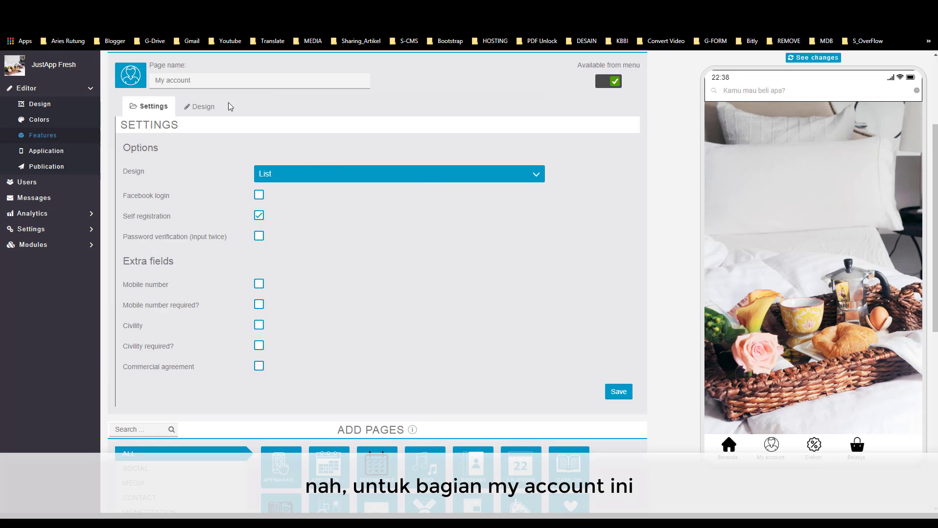
pyautogui.moveTo(218, 83); pyautogui.dragTo(137, 81)
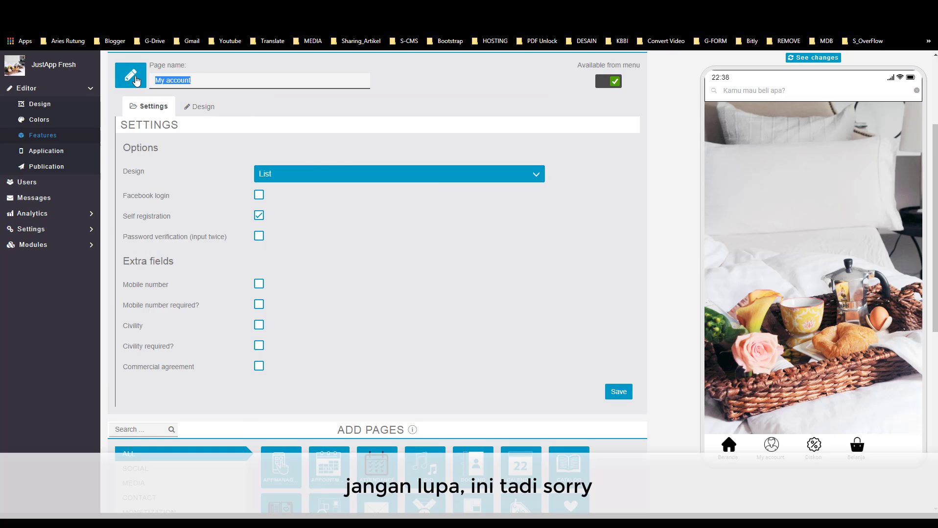
pyautogui.write('Akun')
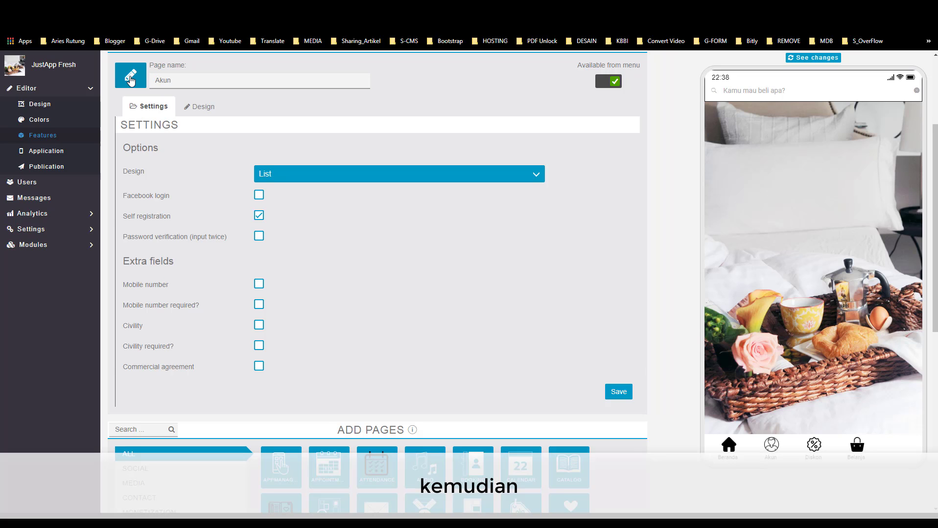
# - Upload the black user (9) image from Downloads and use it as the Akun page's icon
pyautogui.click(133, 77)
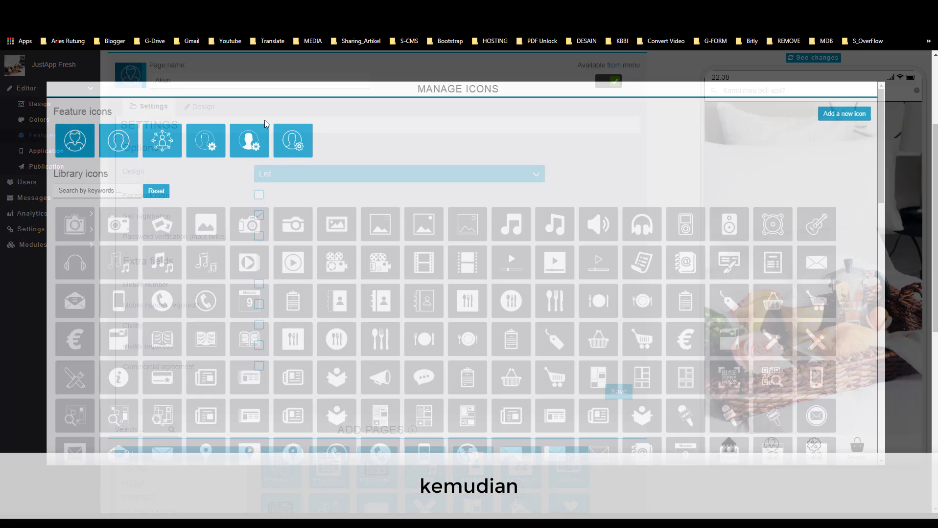
pyautogui.click(840, 117)
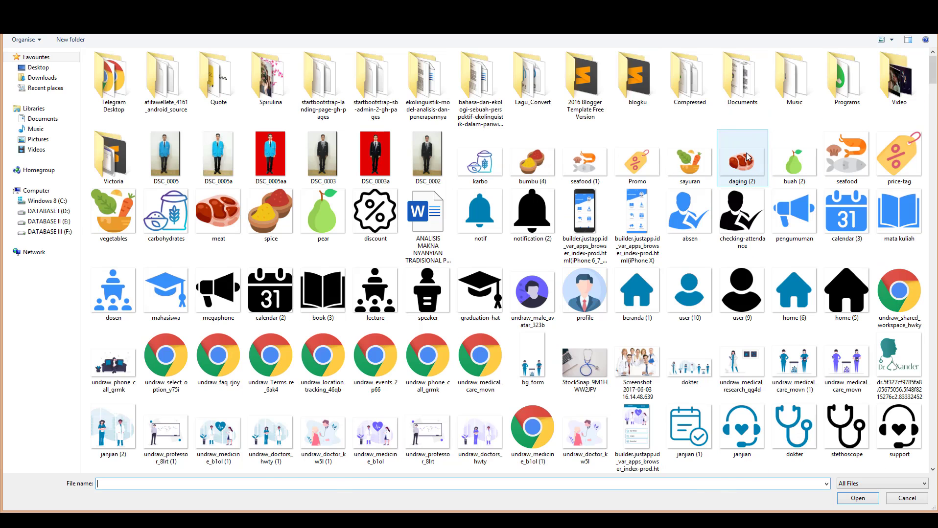
pyautogui.doubleClick(742, 293)
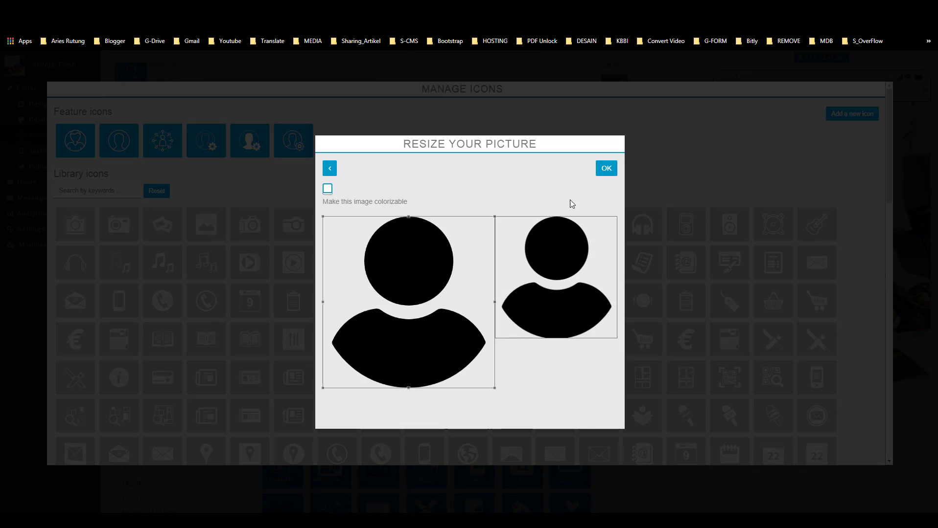
pyautogui.click(606, 169)
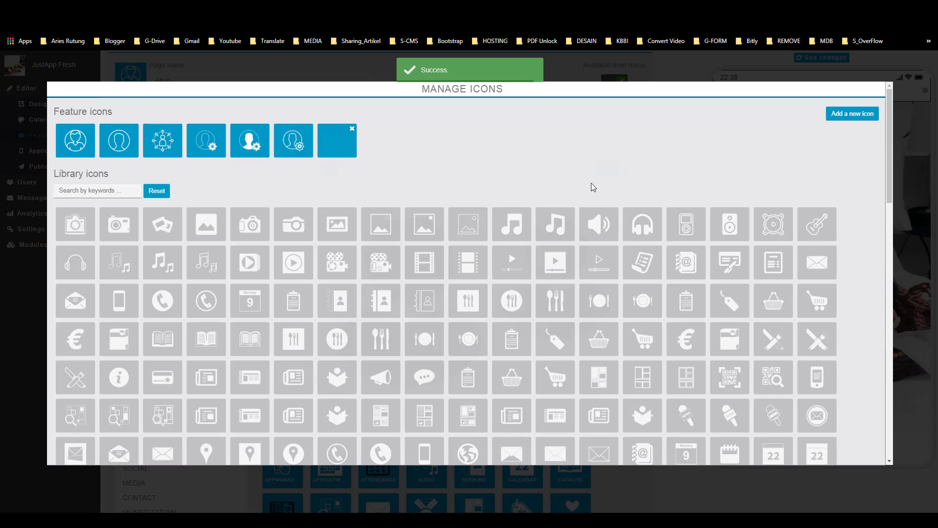
pyautogui.click(348, 150)
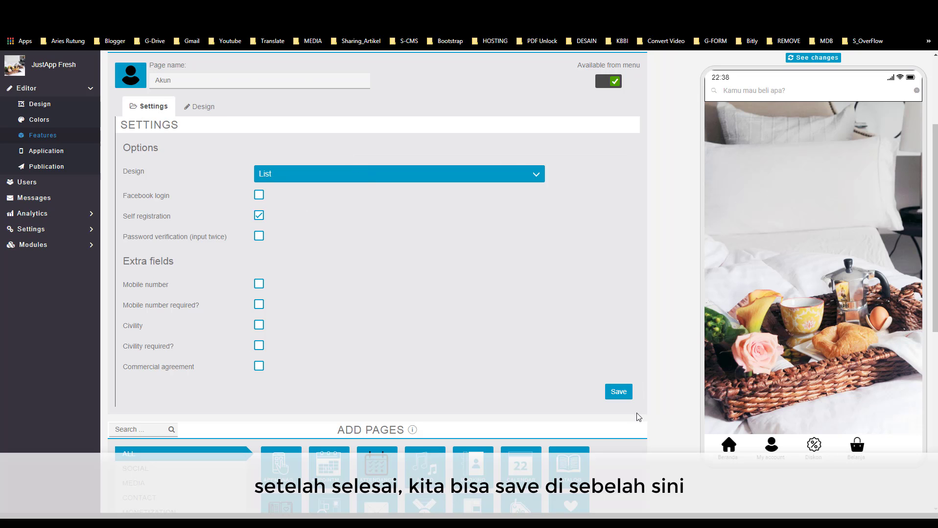
# - Save the Akun page's settings and refresh the phone preview with the changes
pyautogui.click(619, 394)
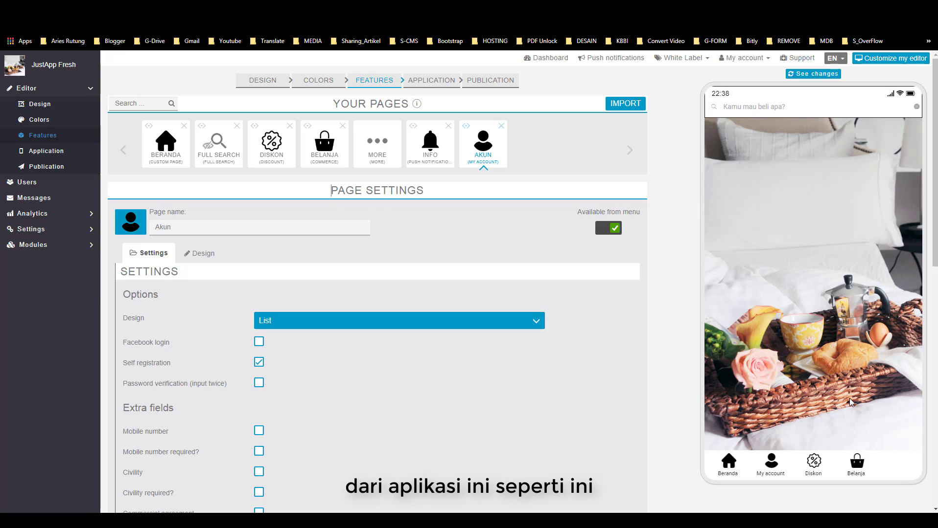
pyautogui.click(813, 74)
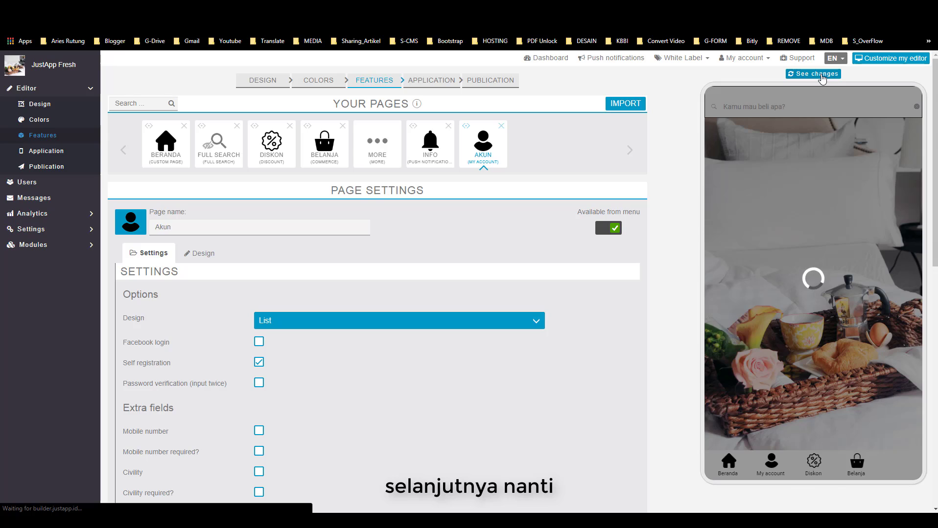